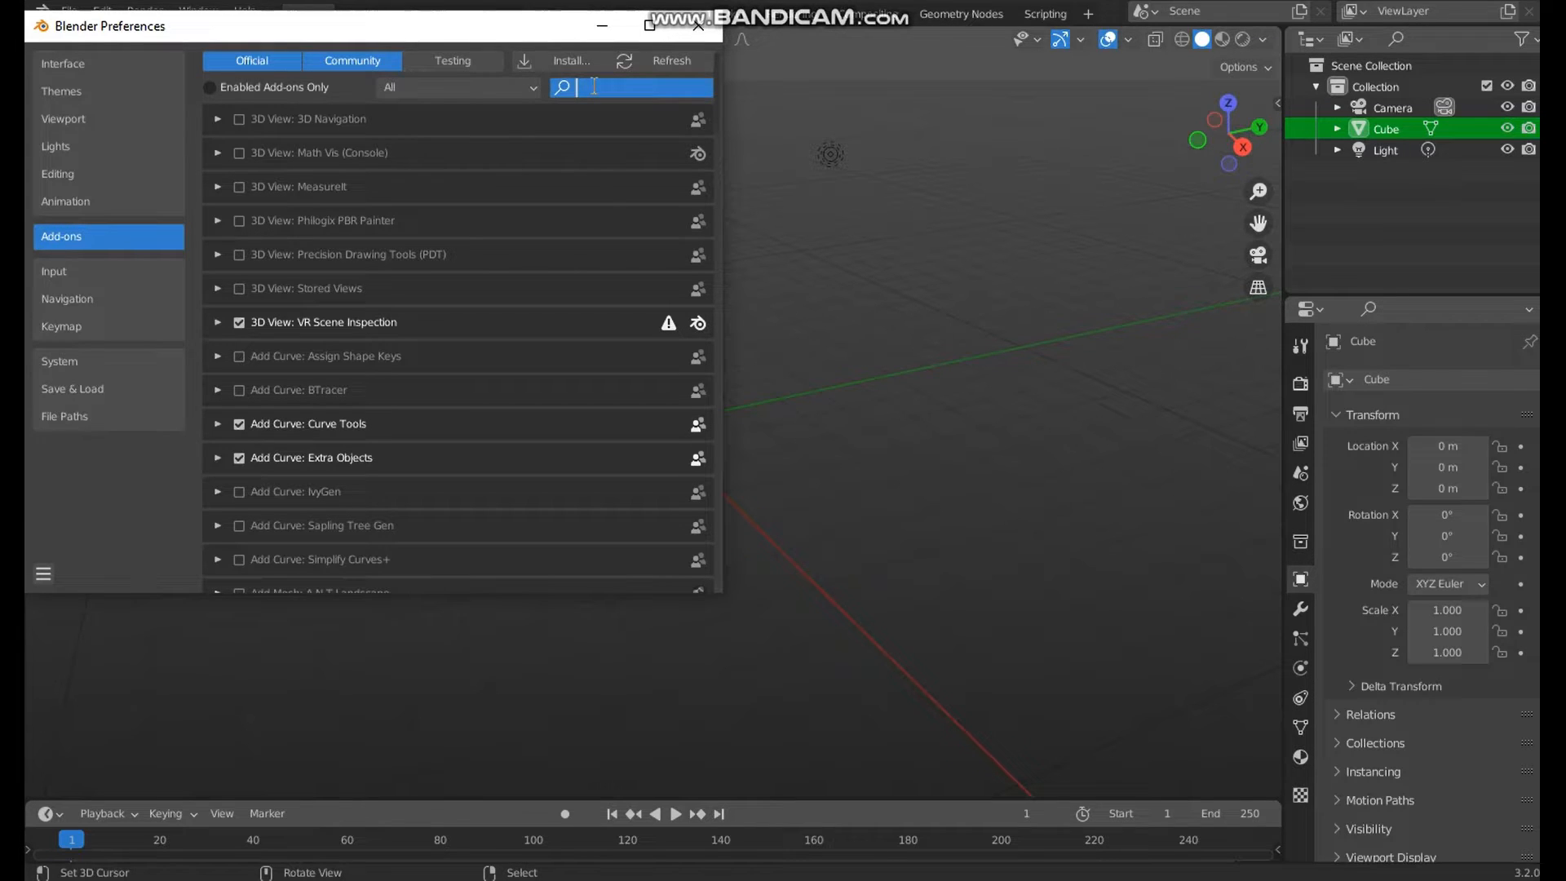
# - Search the add-ons for "node" to check the node add-ons, and close the preferences
pyautogui.write('node')
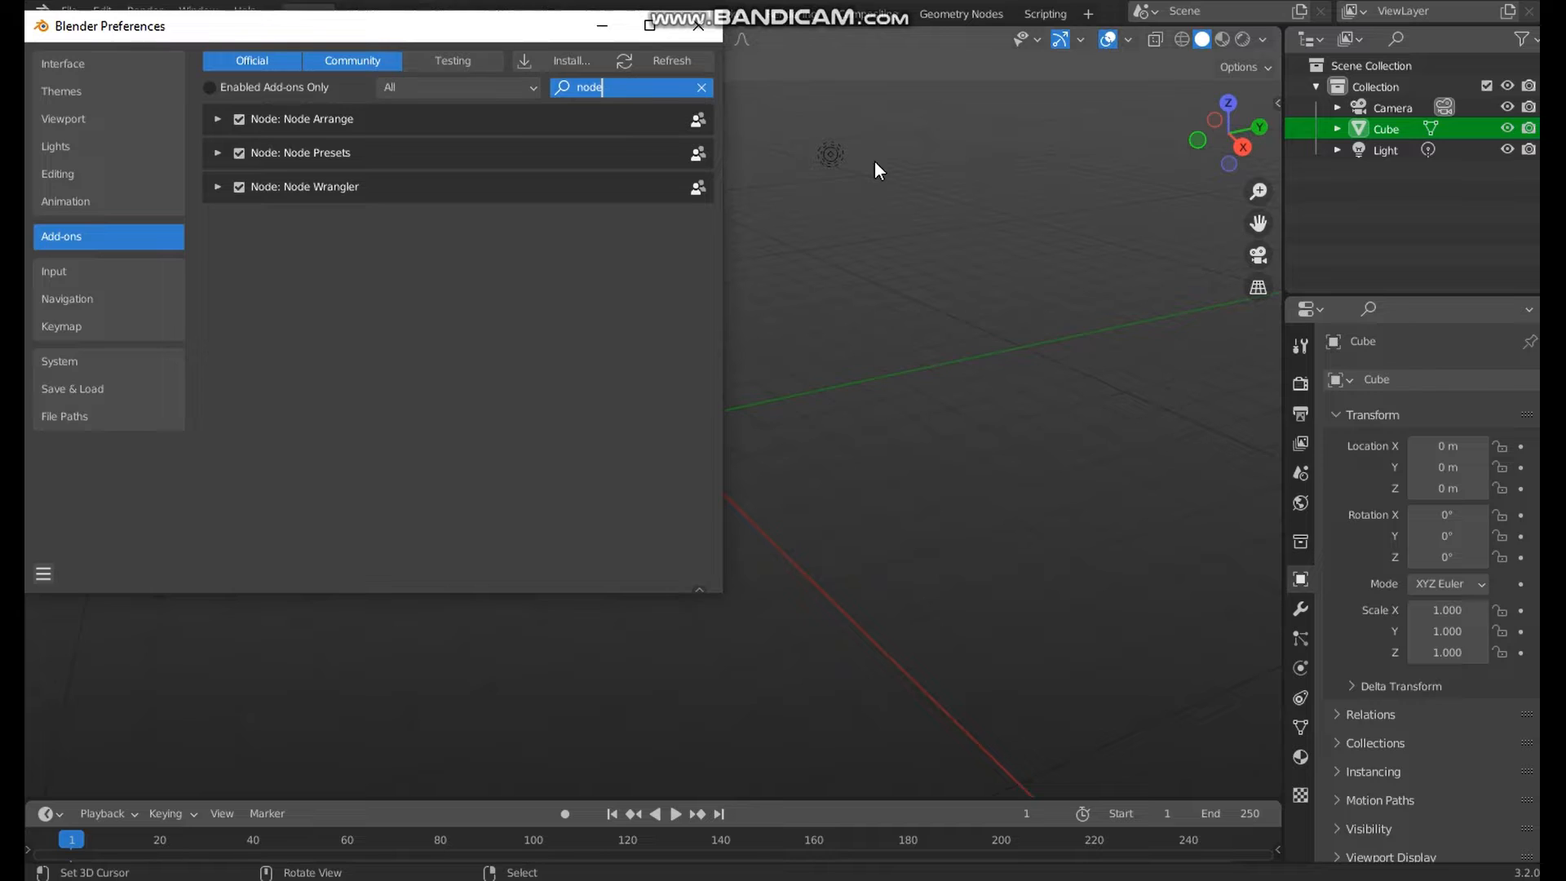
pyautogui.click(703, 26)
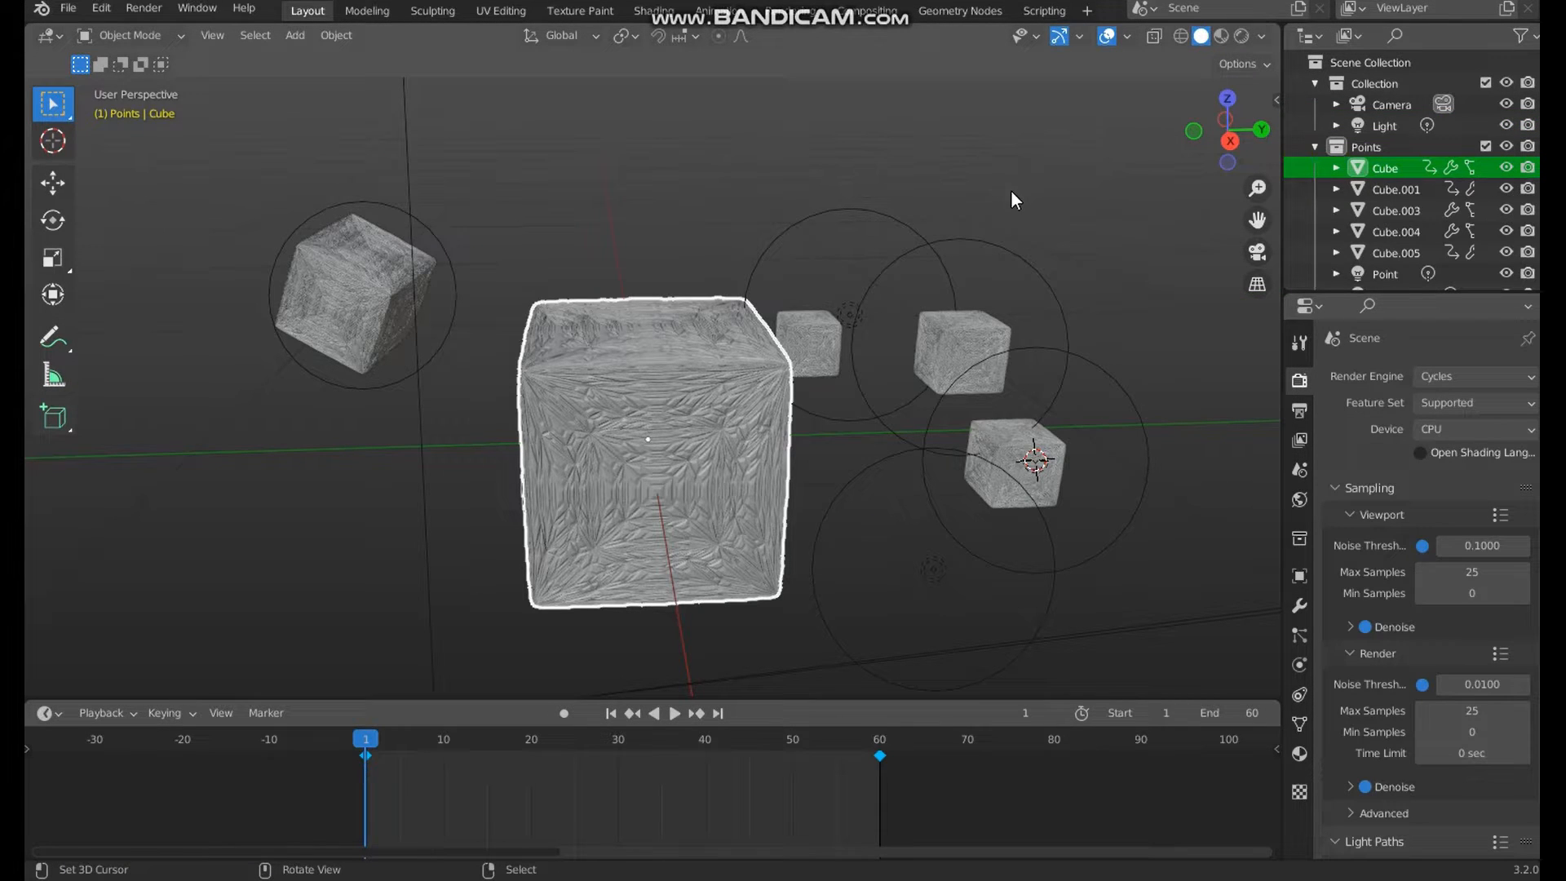
# - Examine the surface relief of the cubes in the example scene in solid, rendered and material preview shading
pyautogui.moveTo(843, 262)
pyautogui.mouseDown(button='middle')
pyautogui.moveTo(944, 282)
pyautogui.moveTo(905, 274)
pyautogui.moveTo(873, 222)
pyautogui.moveTo(855, 290)
pyautogui.moveTo(849, 252)
pyautogui.mouseUp(button='middle')
pyautogui.scroll(6, 679, 349)
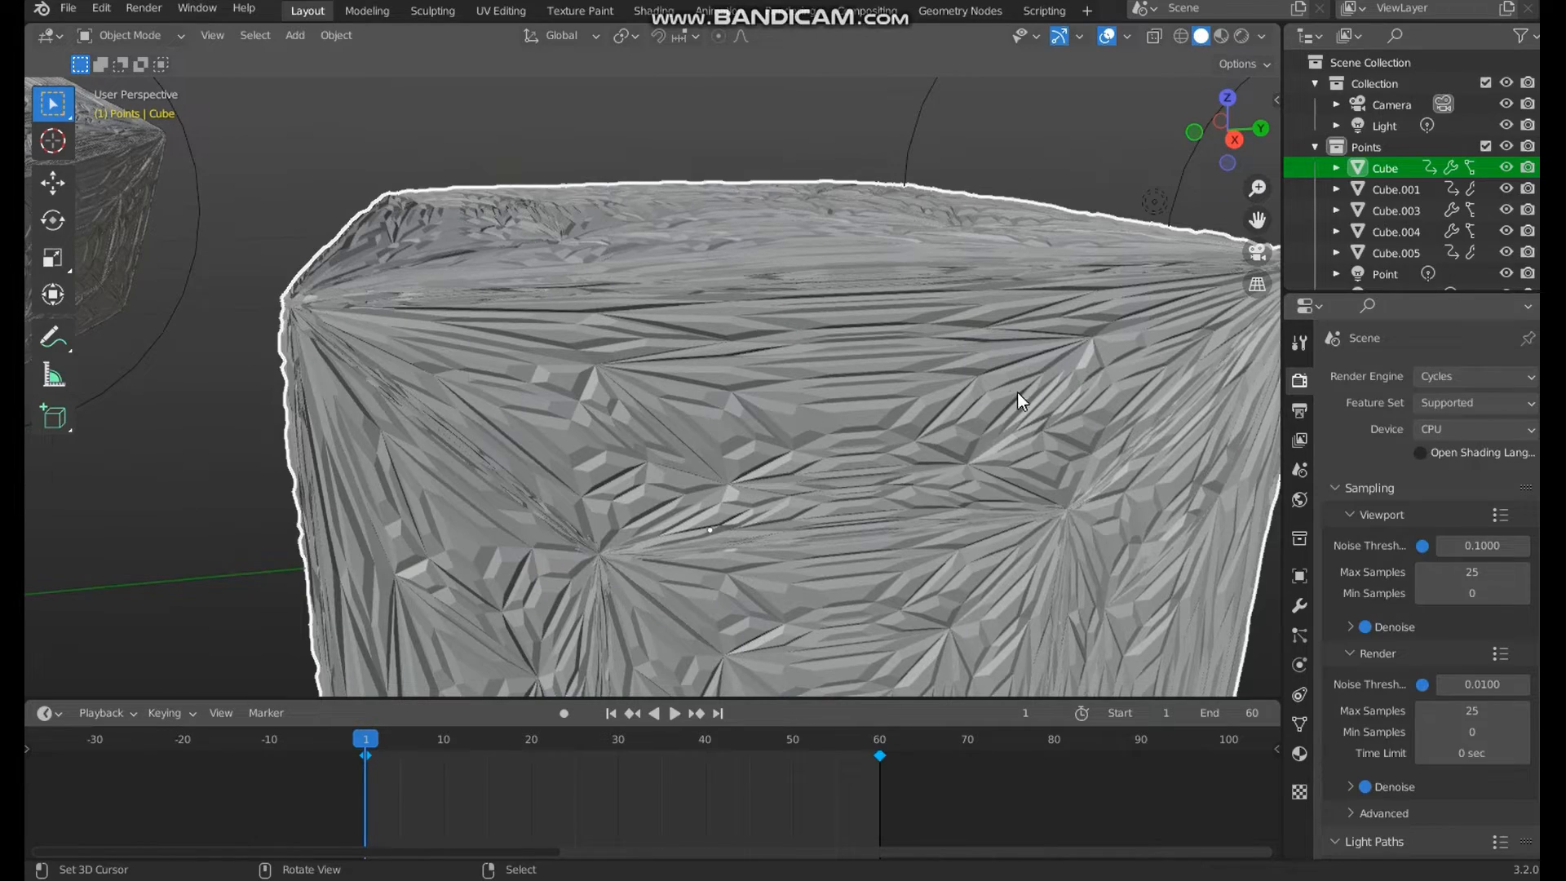
pyautogui.moveTo(1016, 391); pyautogui.dragTo(938, 351, button='middle')
pyautogui.scroll(-6, 973, 369)
pyautogui.click(1241, 36)
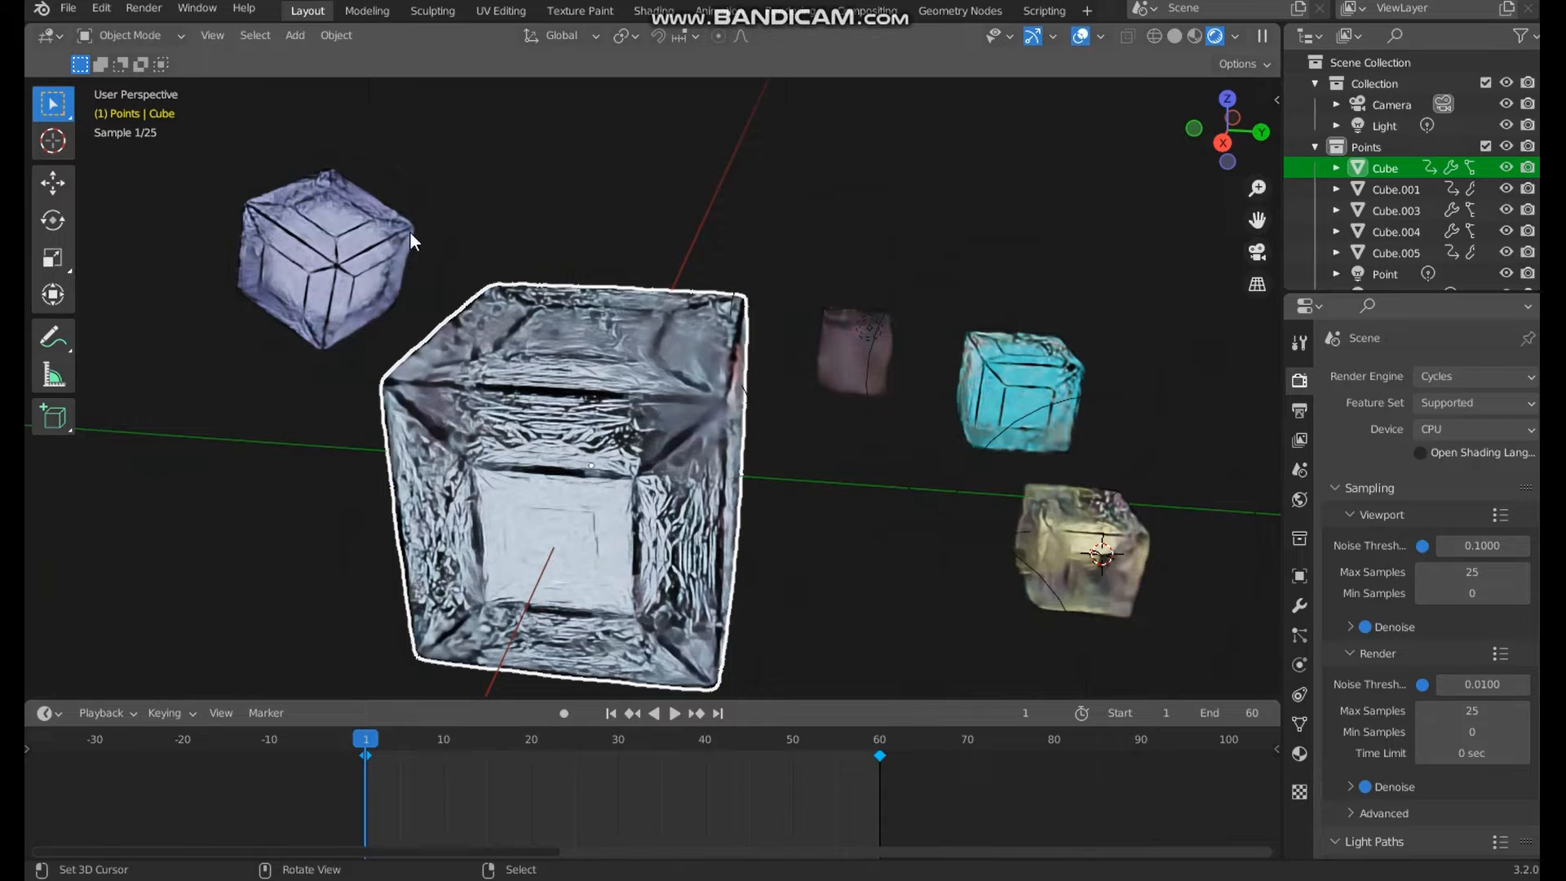
pyautogui.click(1195, 36)
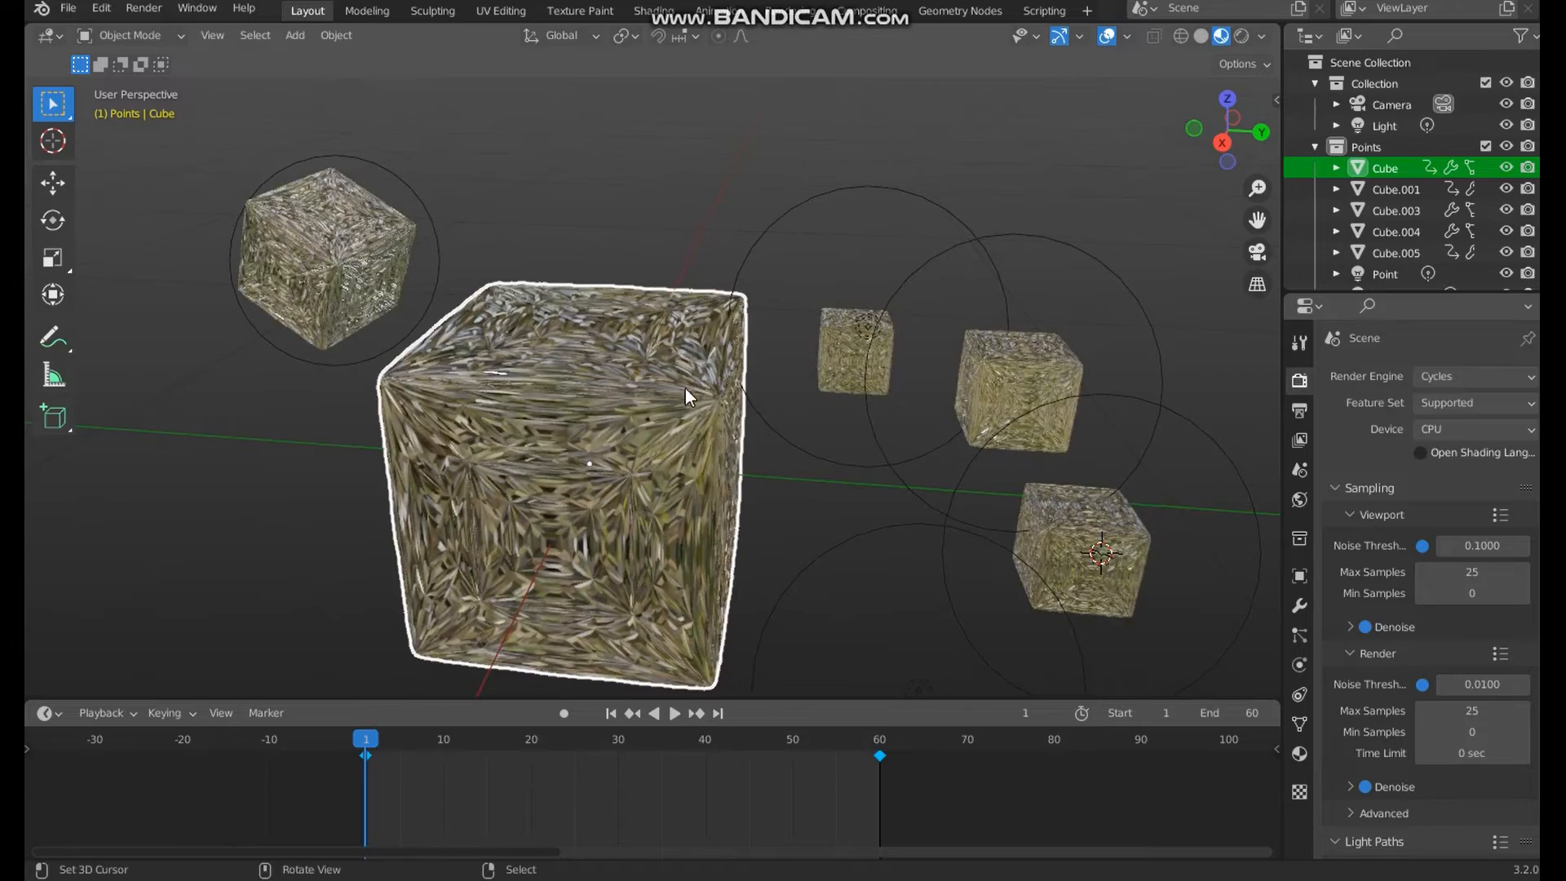
pyautogui.moveTo(685, 388)
pyautogui.mouseDown(button='middle')
pyautogui.moveTo(703, 310)
pyautogui.moveTo(714, 402)
pyautogui.moveTo(754, 388)
pyautogui.mouseUp(button='middle')
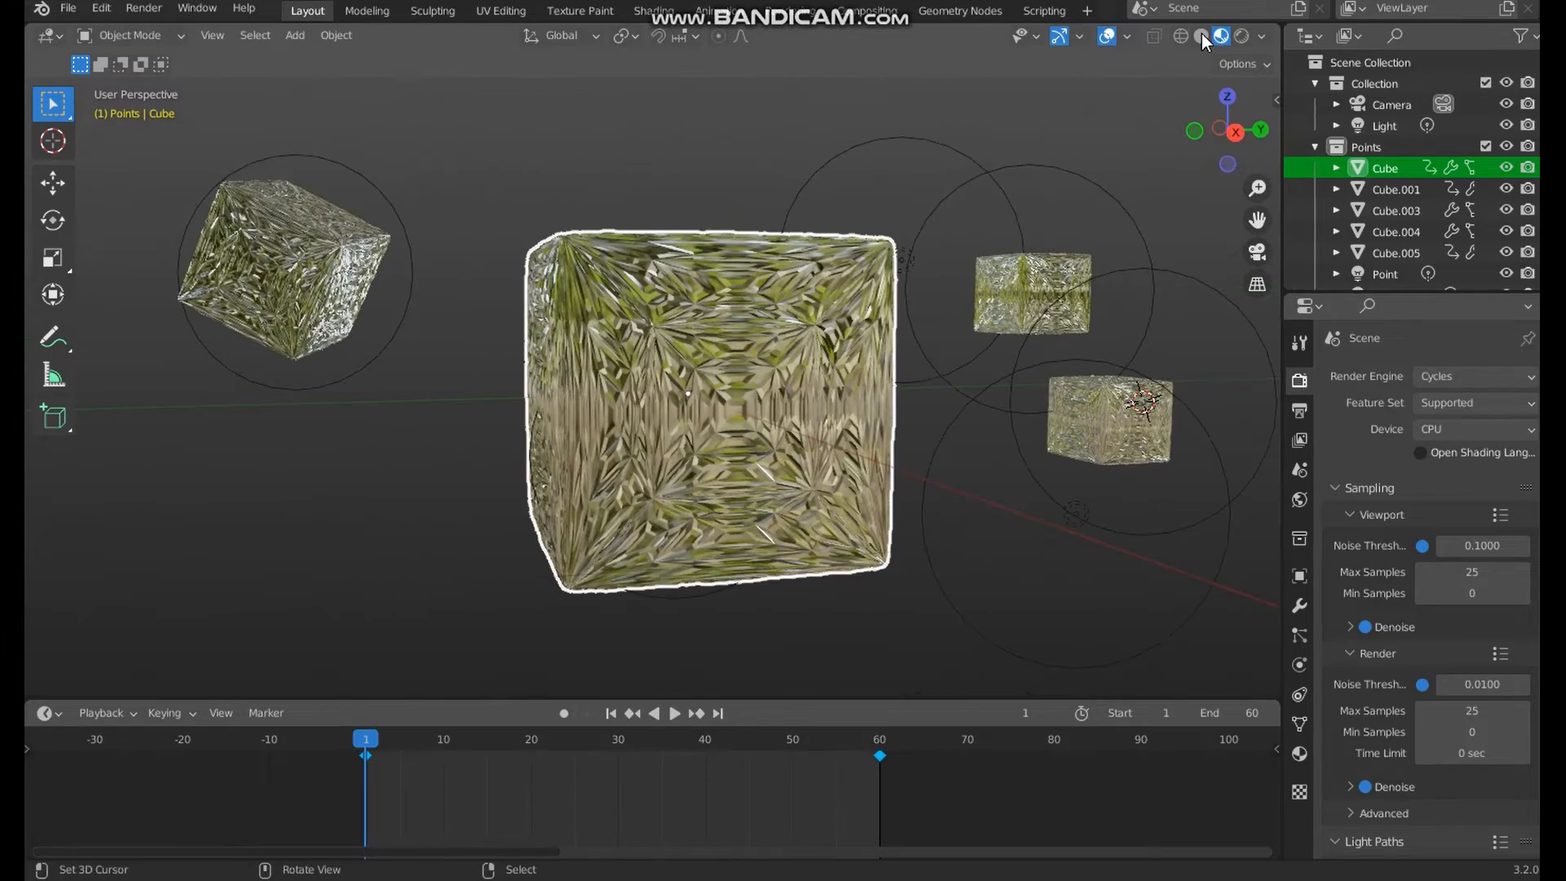
pyautogui.click(1200, 36)
pyautogui.scroll(4, 712, 290)
pyautogui.scroll(-5, 675, 295)
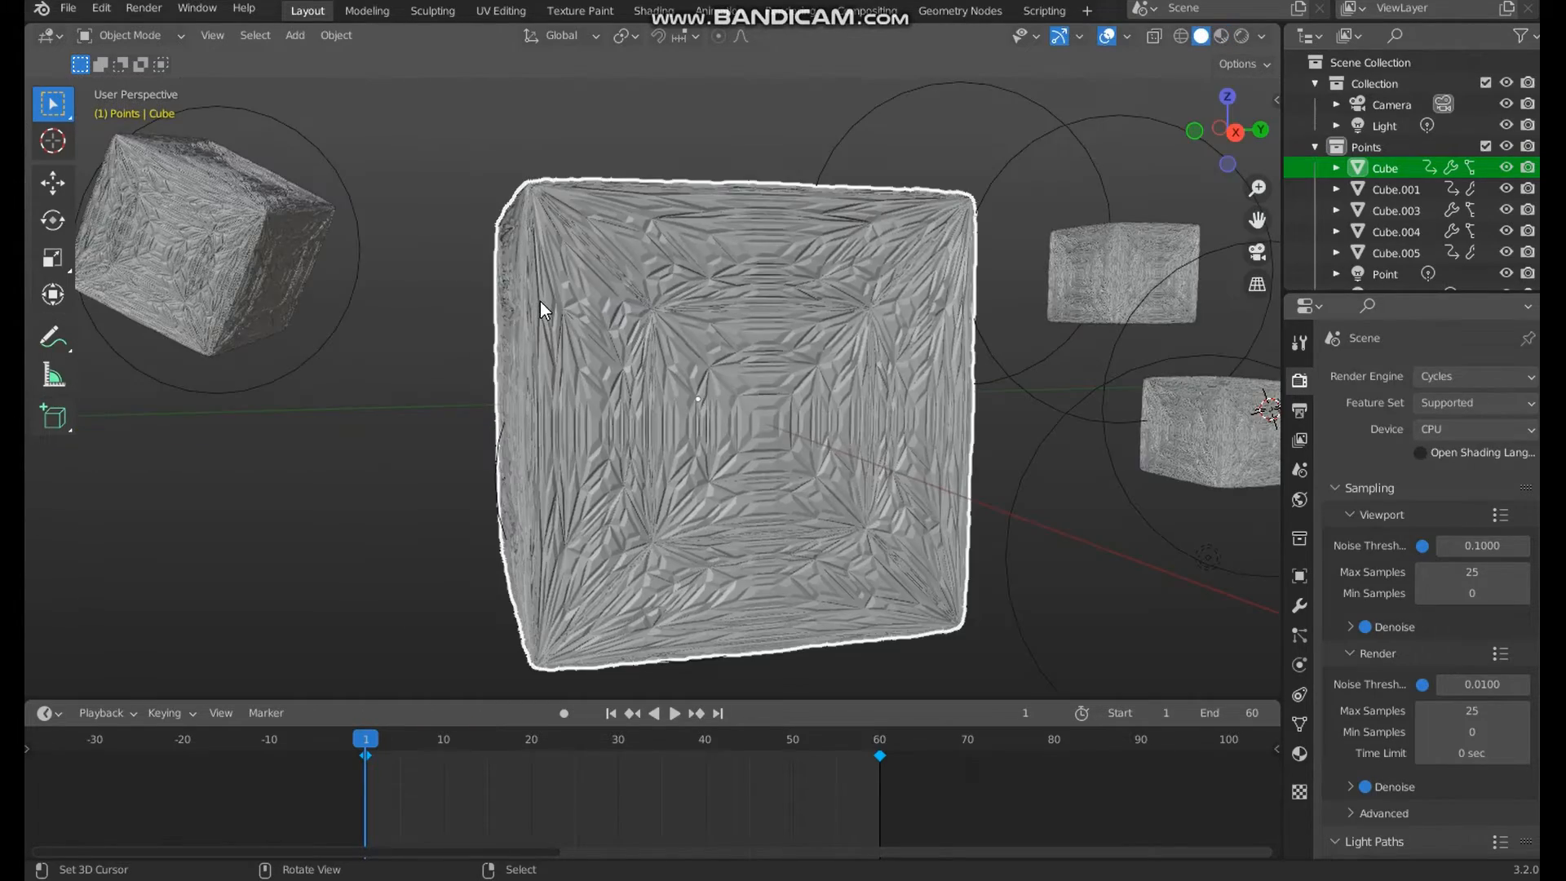
pyautogui.moveTo(473, 354); pyautogui.dragTo(467, 359, button='middle')
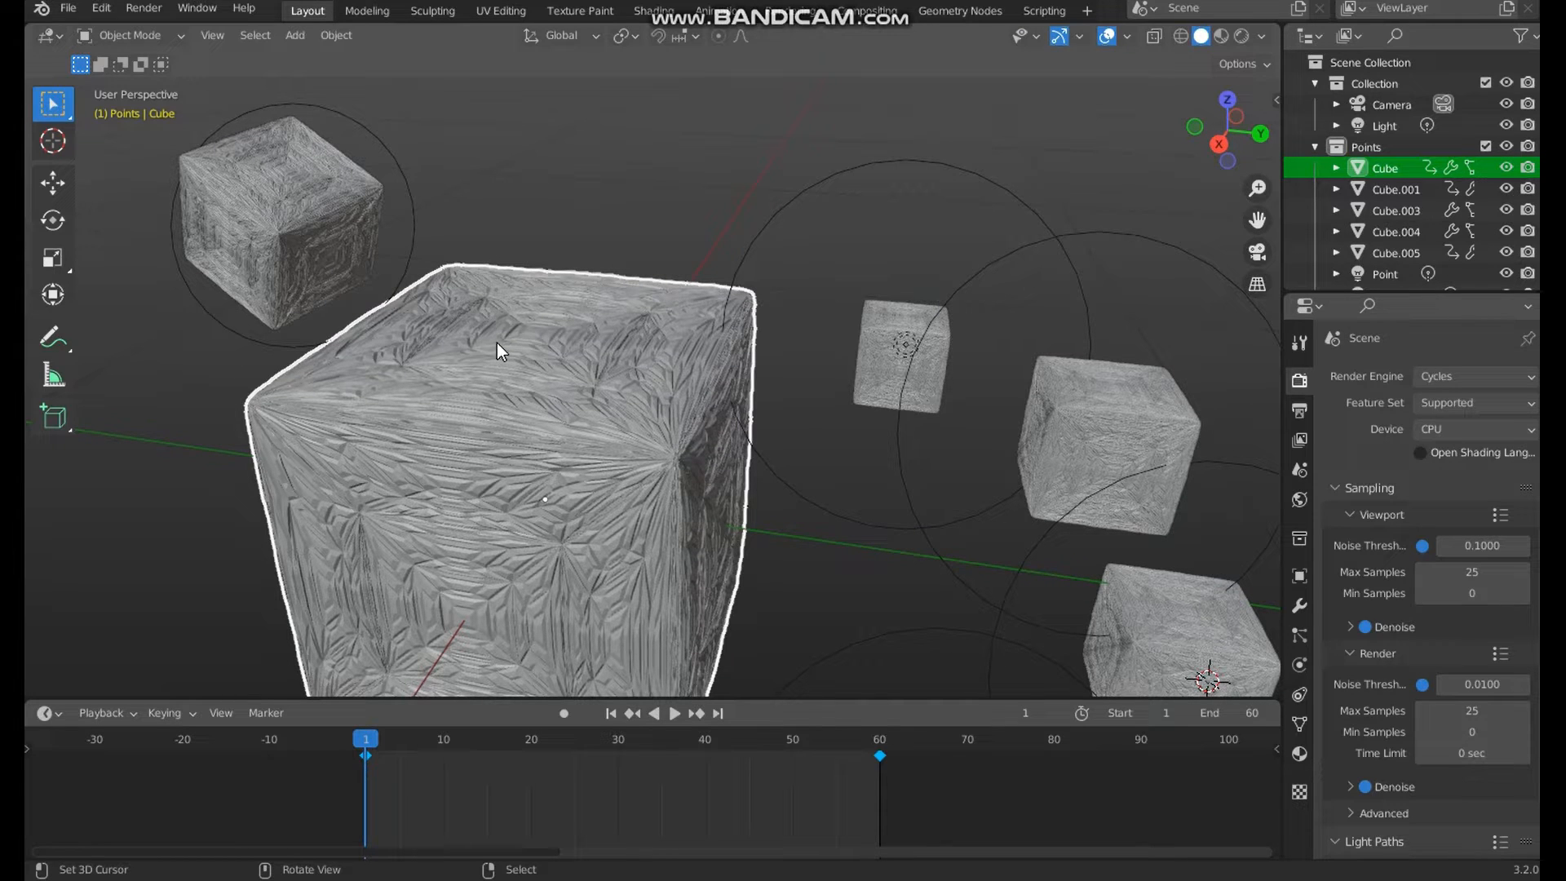
pyautogui.moveTo(498, 338); pyautogui.dragTo(536, 359, button='middle')
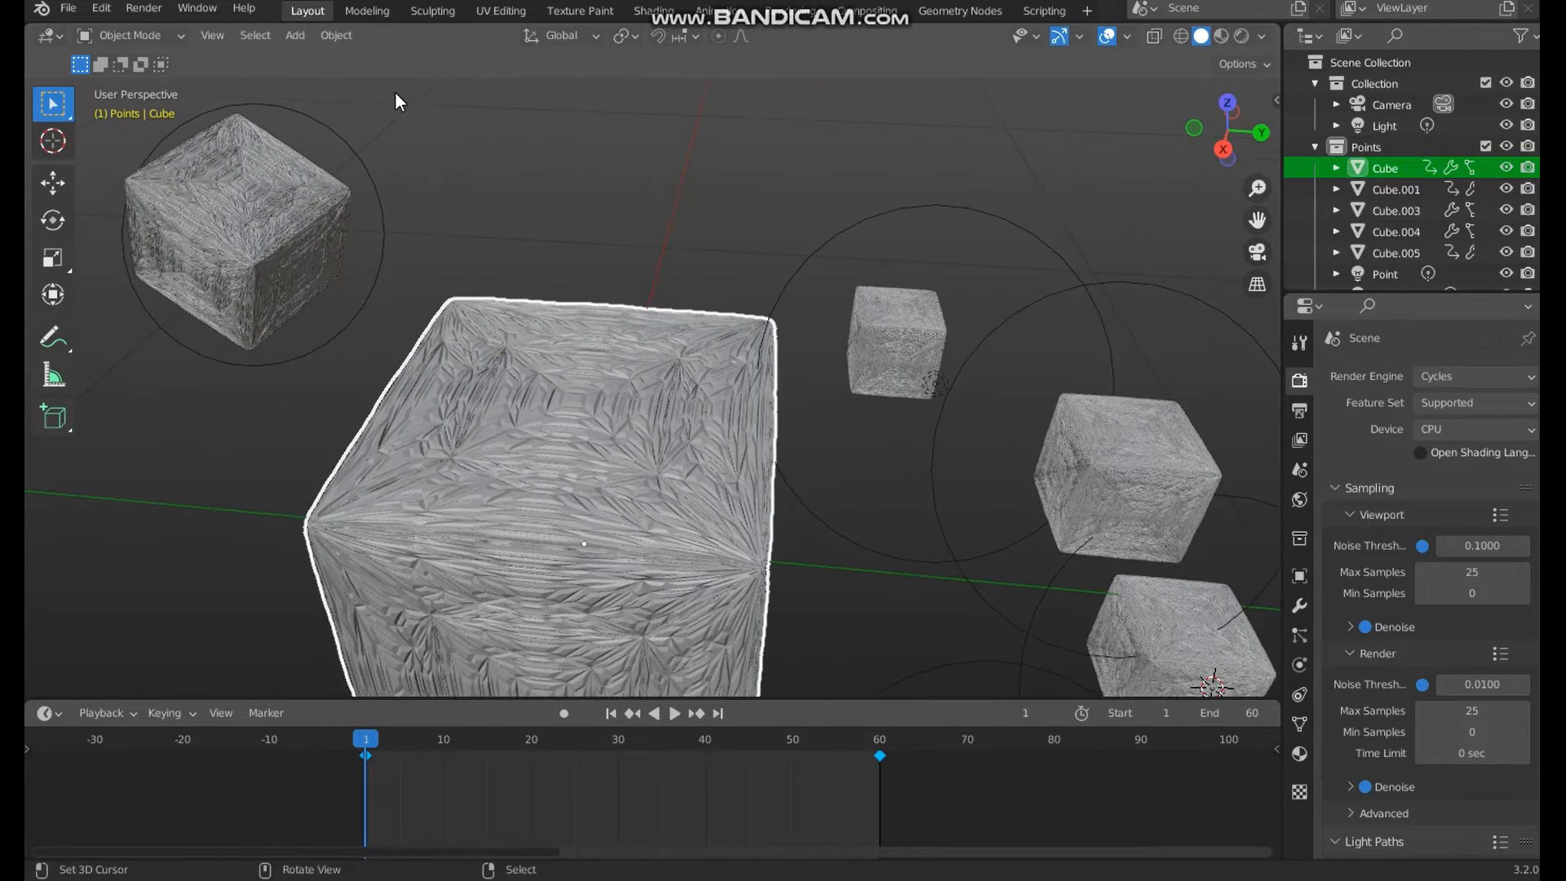
# - Create a new General file and delete all the default objects from the scene
pyautogui.click(69, 8)
pyautogui.moveTo(90, 27)
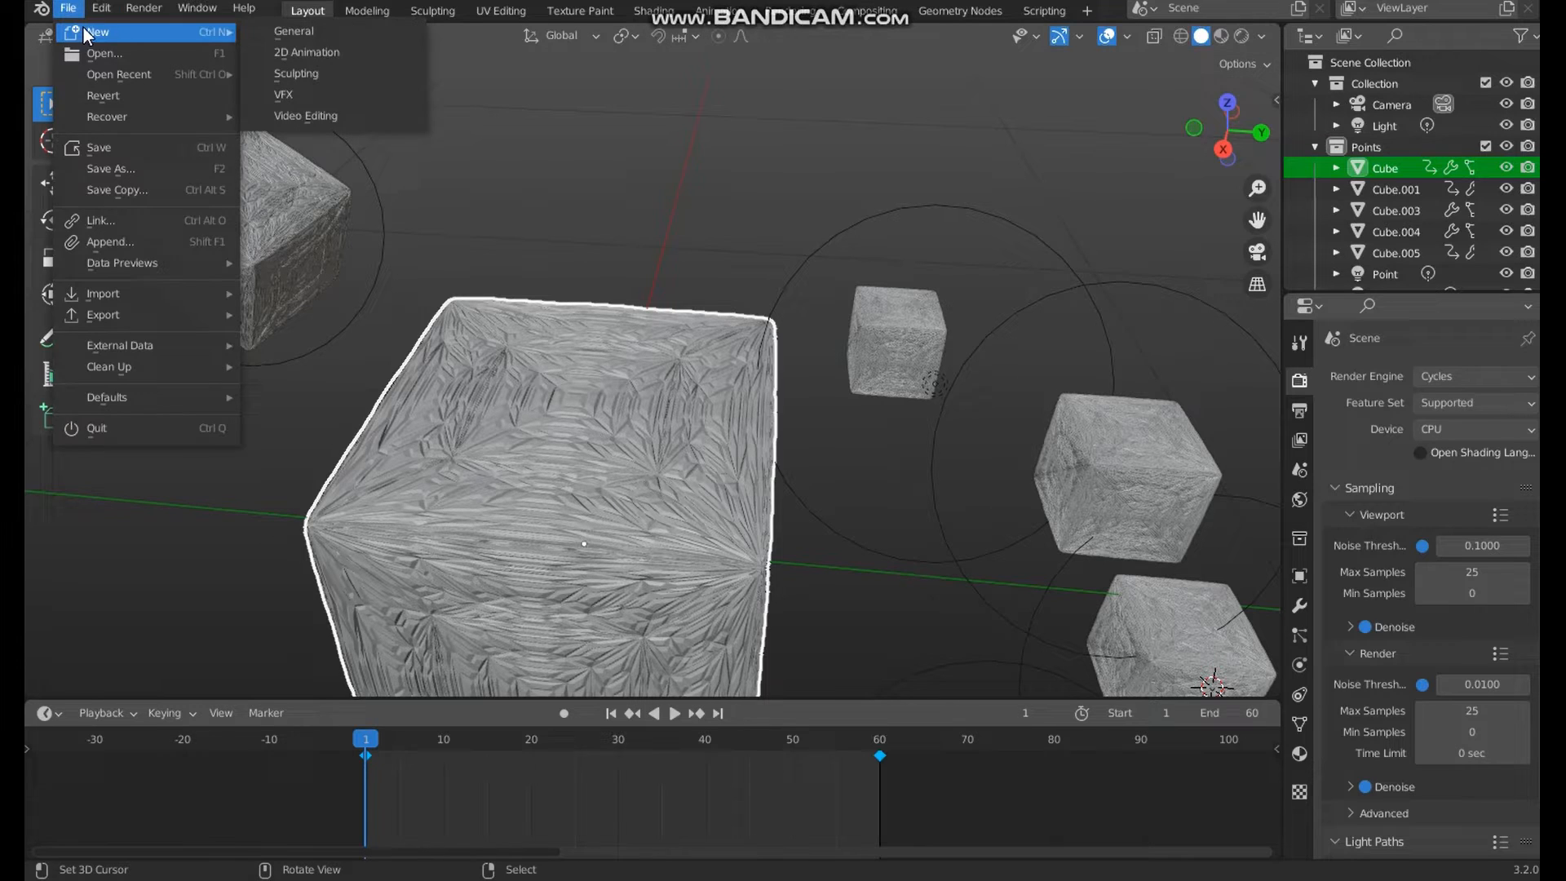
pyautogui.click(292, 26)
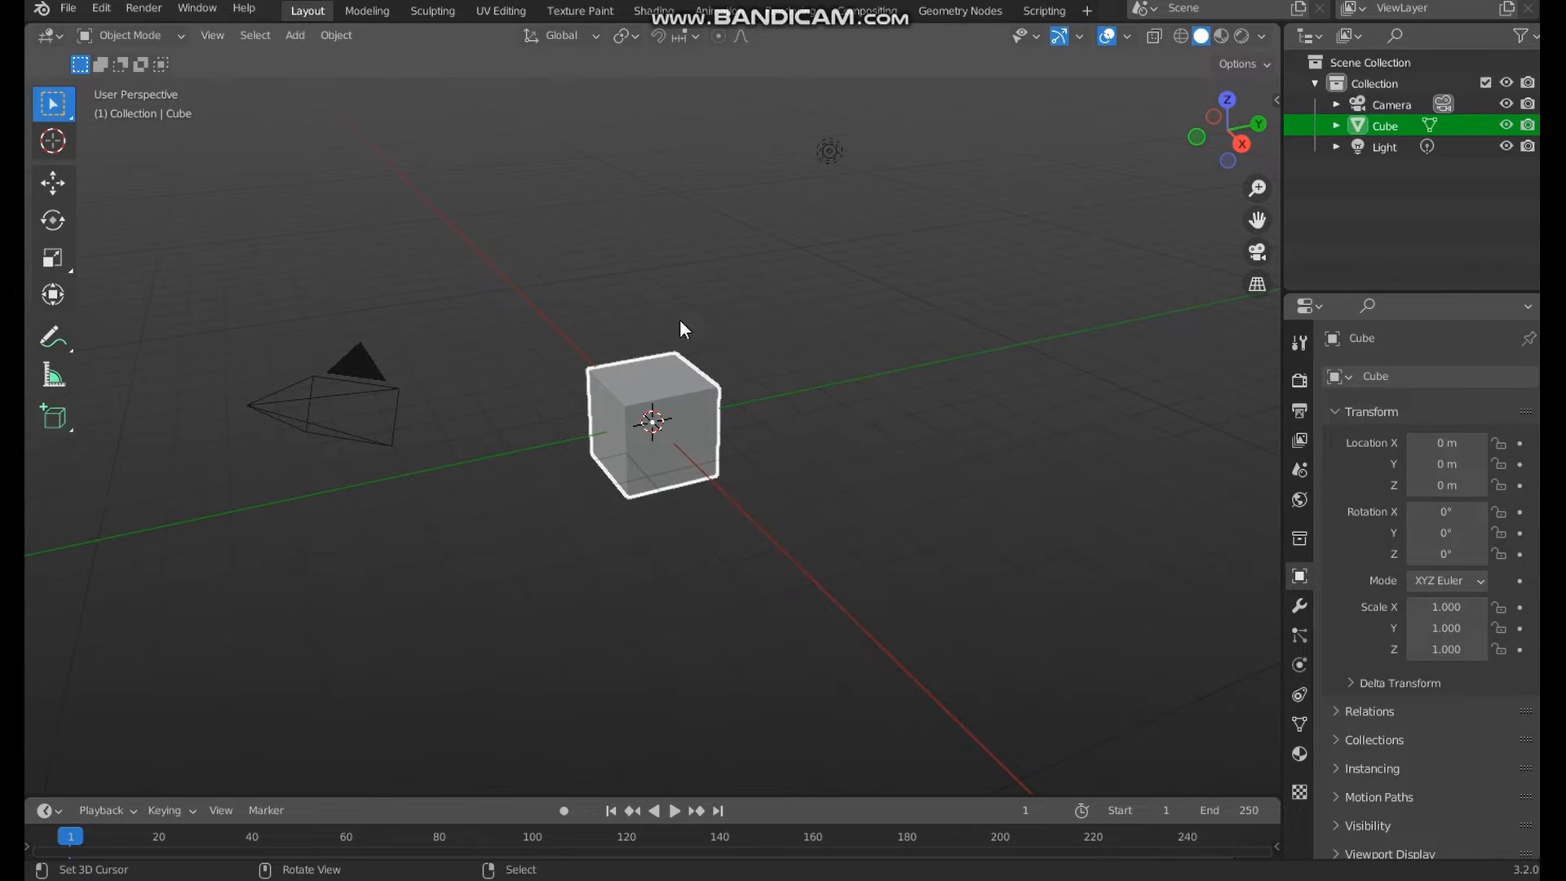
pyautogui.click(734, 332)
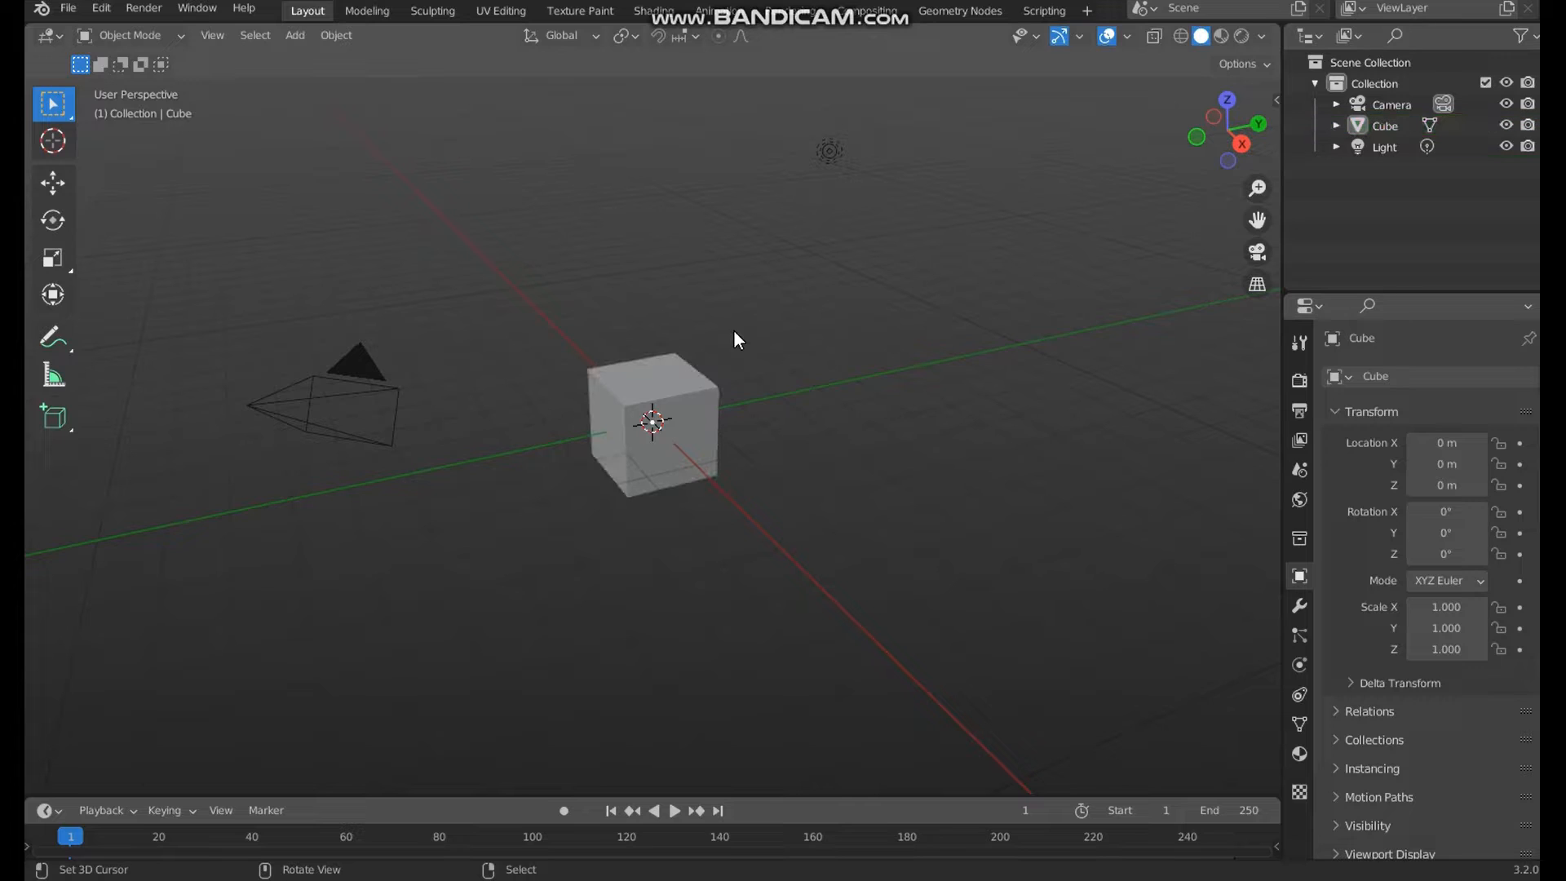
pyautogui.press('a')
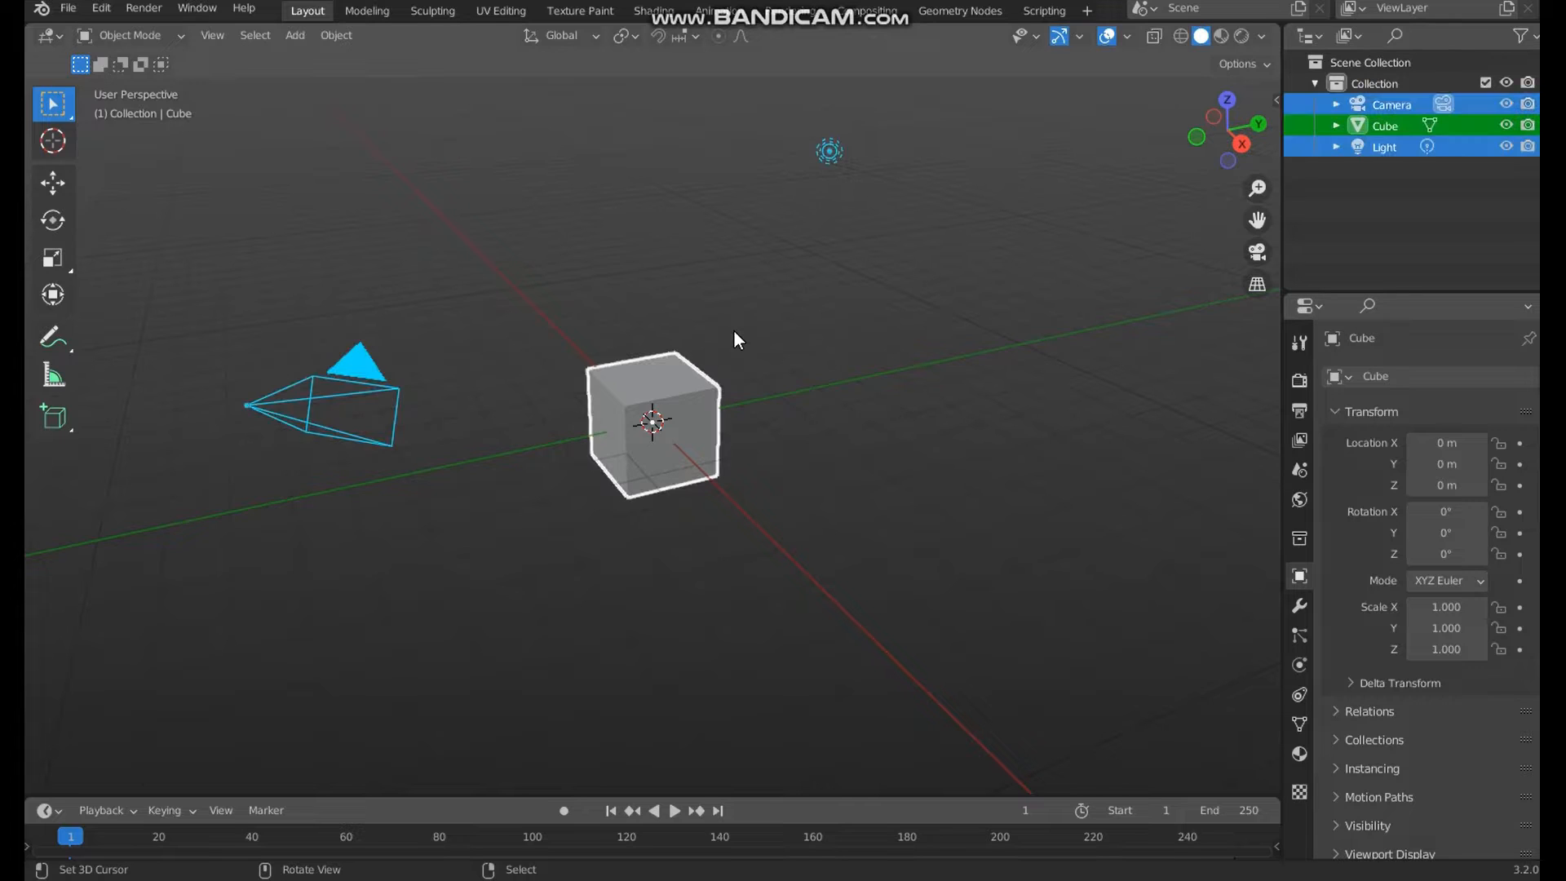
pyautogui.press('Delete')
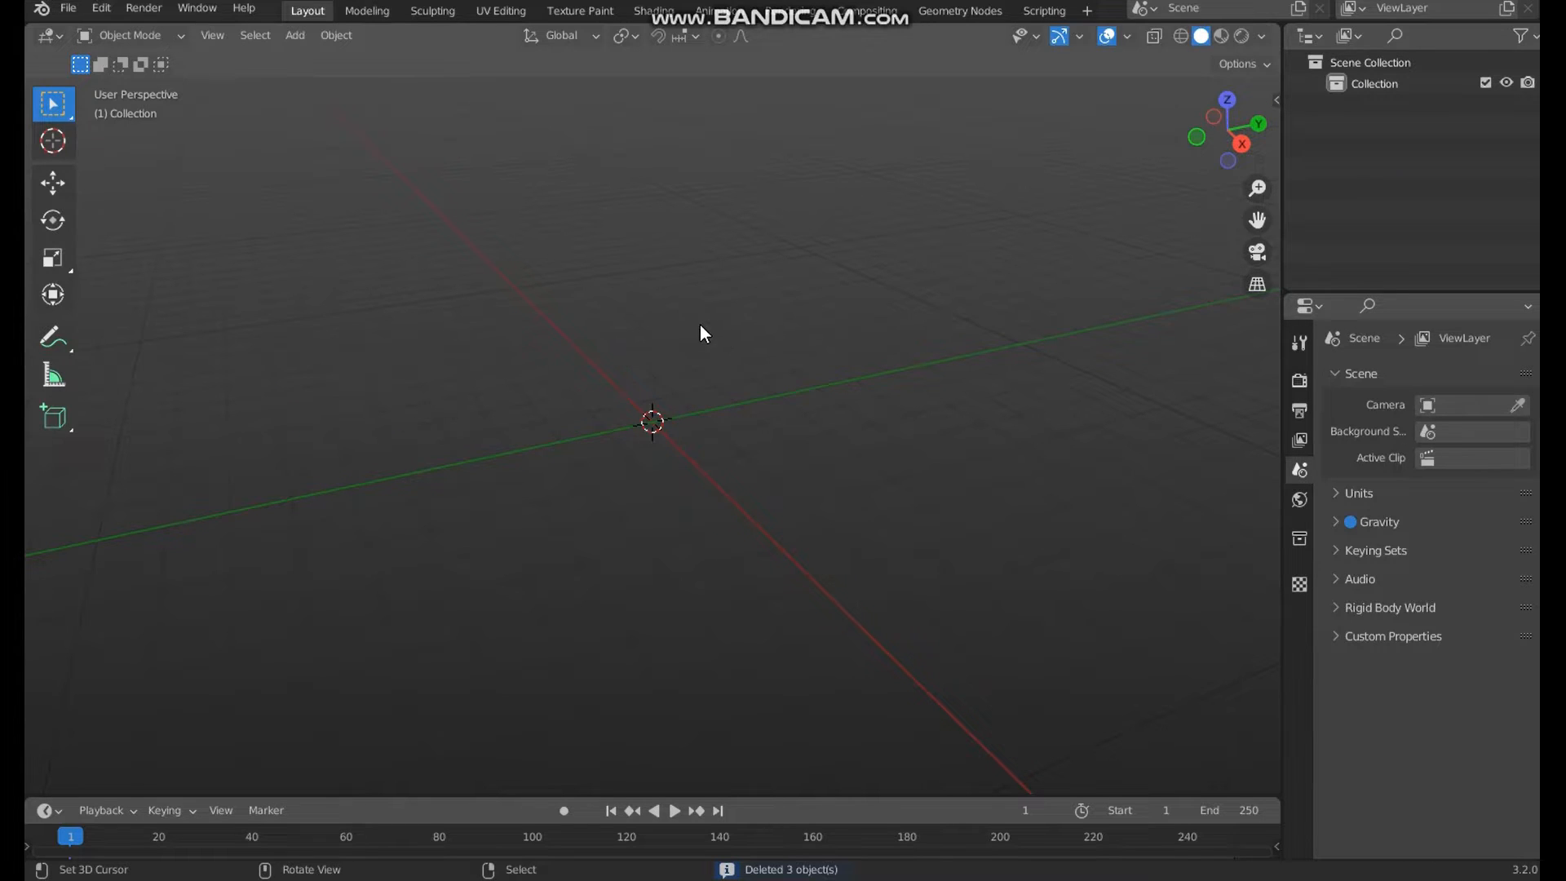
# - Add a UV sphere at the origin and scale it up uniformly to about 2.3
pyautogui.hotkey('shift', 'a')
pyautogui.moveTo(699, 354)
pyautogui.click(814, 423)
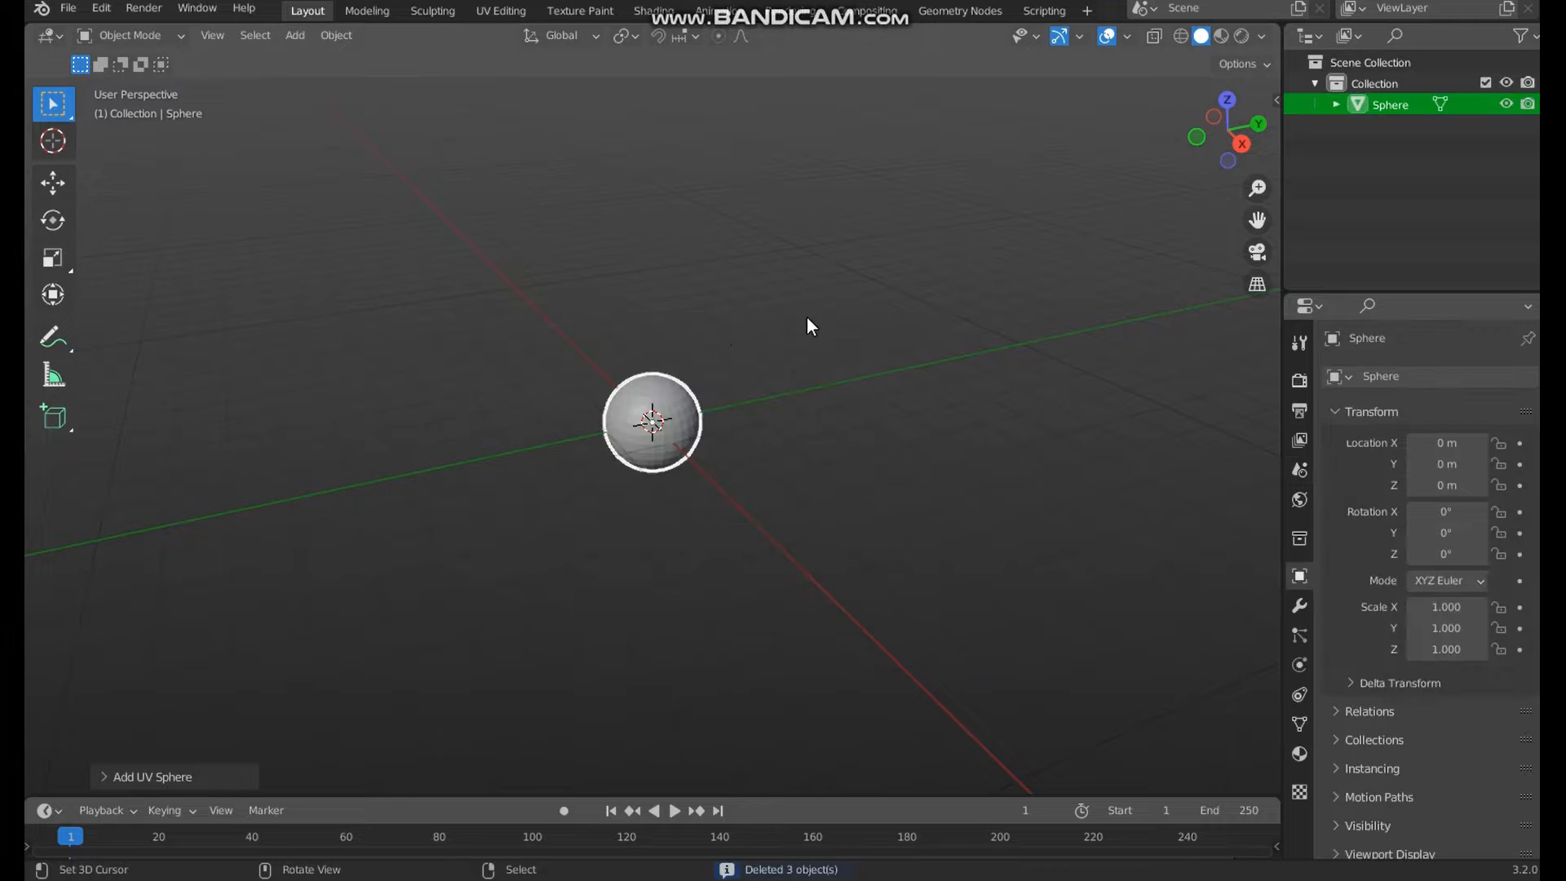
pyautogui.press('s')
pyautogui.click(884, 449)
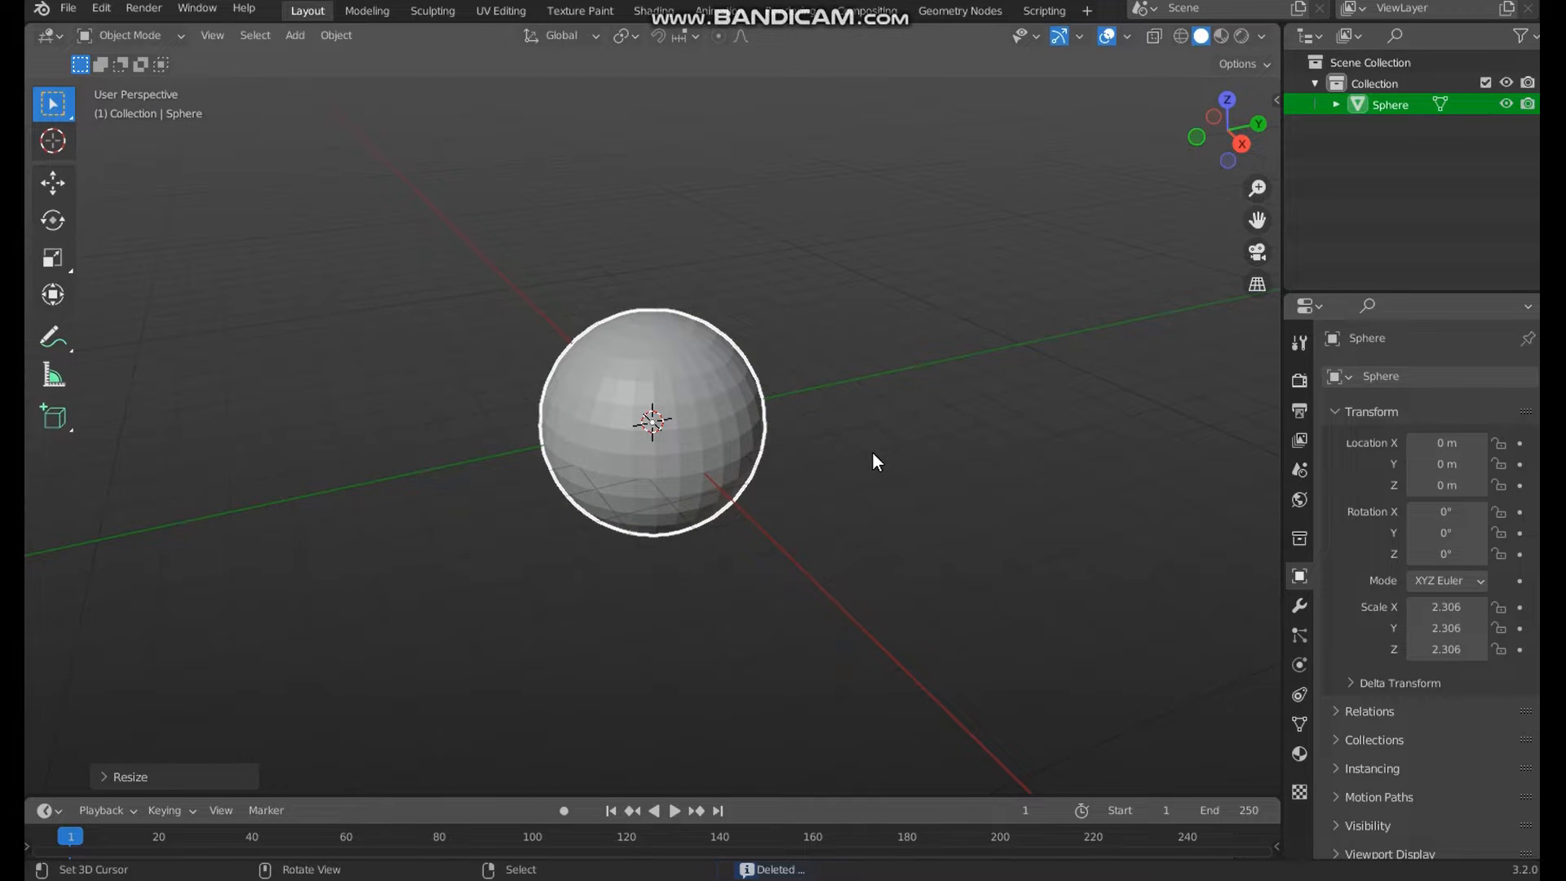
# - Raise the sphere along Z to about 2.42 m and apply Shade Smooth to it
pyautogui.press('g')
pyautogui.press('z')
pyautogui.click(874, 336)
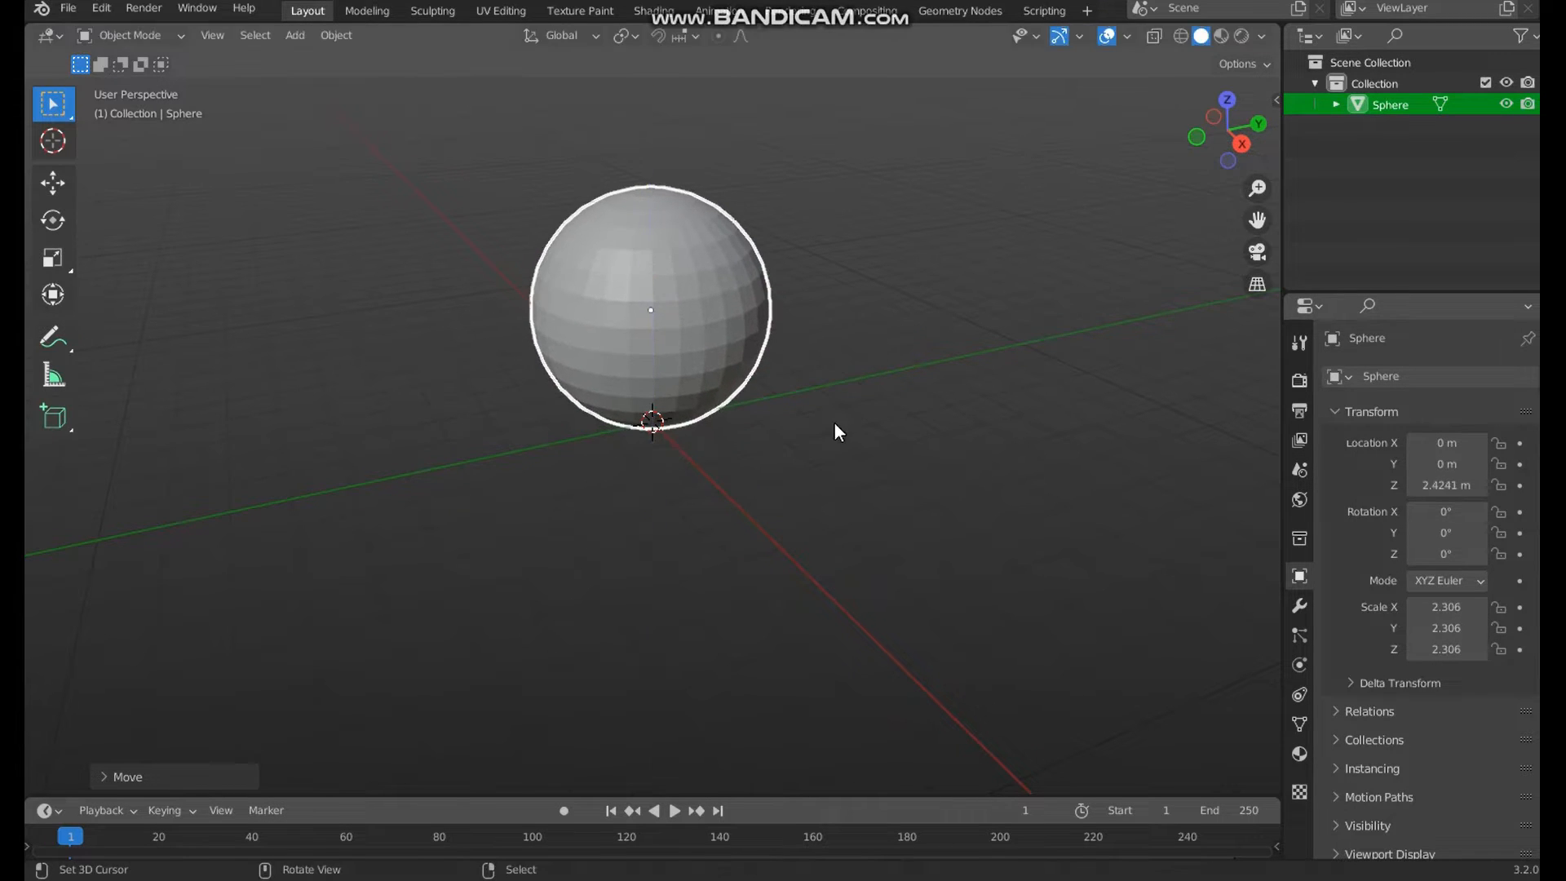
pyautogui.press('F3')
pyautogui.write('shade')
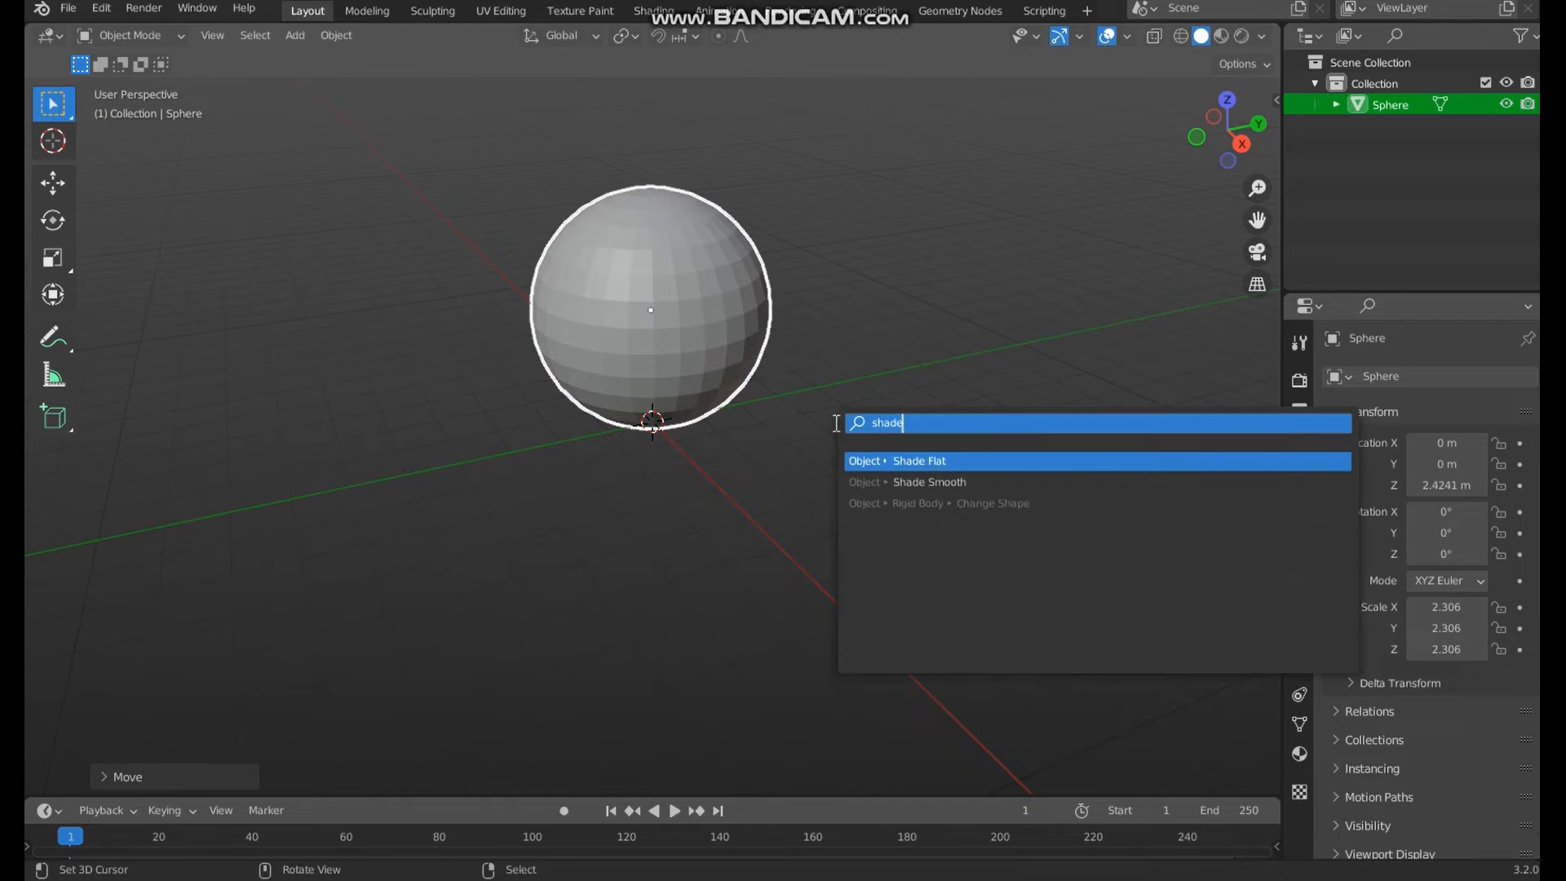
pyautogui.click(915, 482)
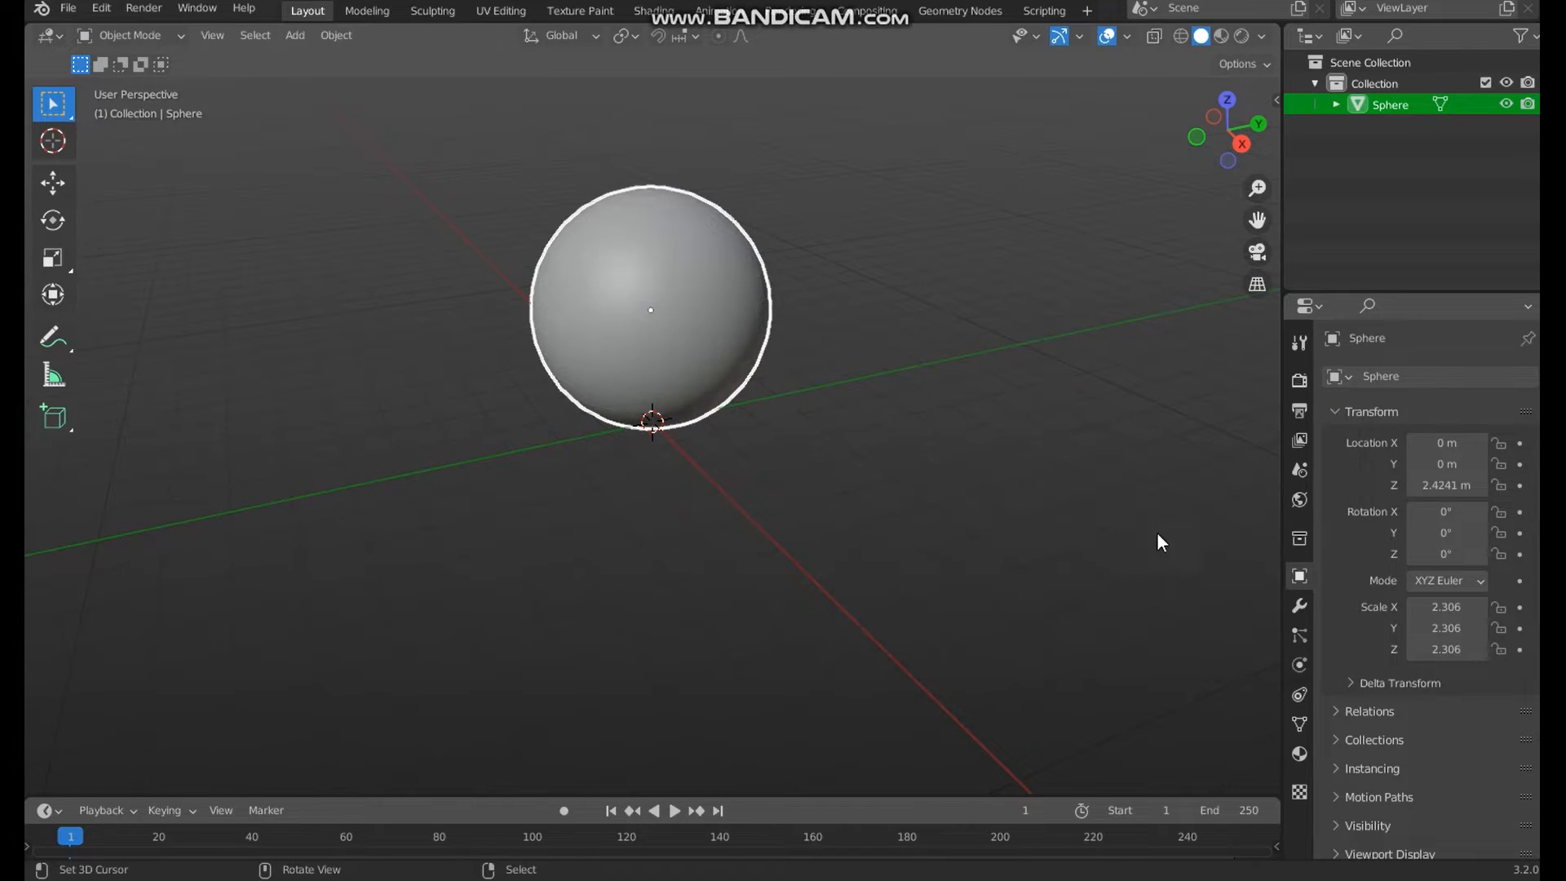
# - Add a Subdivision Surface modifier to the sphere with a render level of 1 and apply it
pyautogui.click(1299, 605)
pyautogui.click(1363, 377)
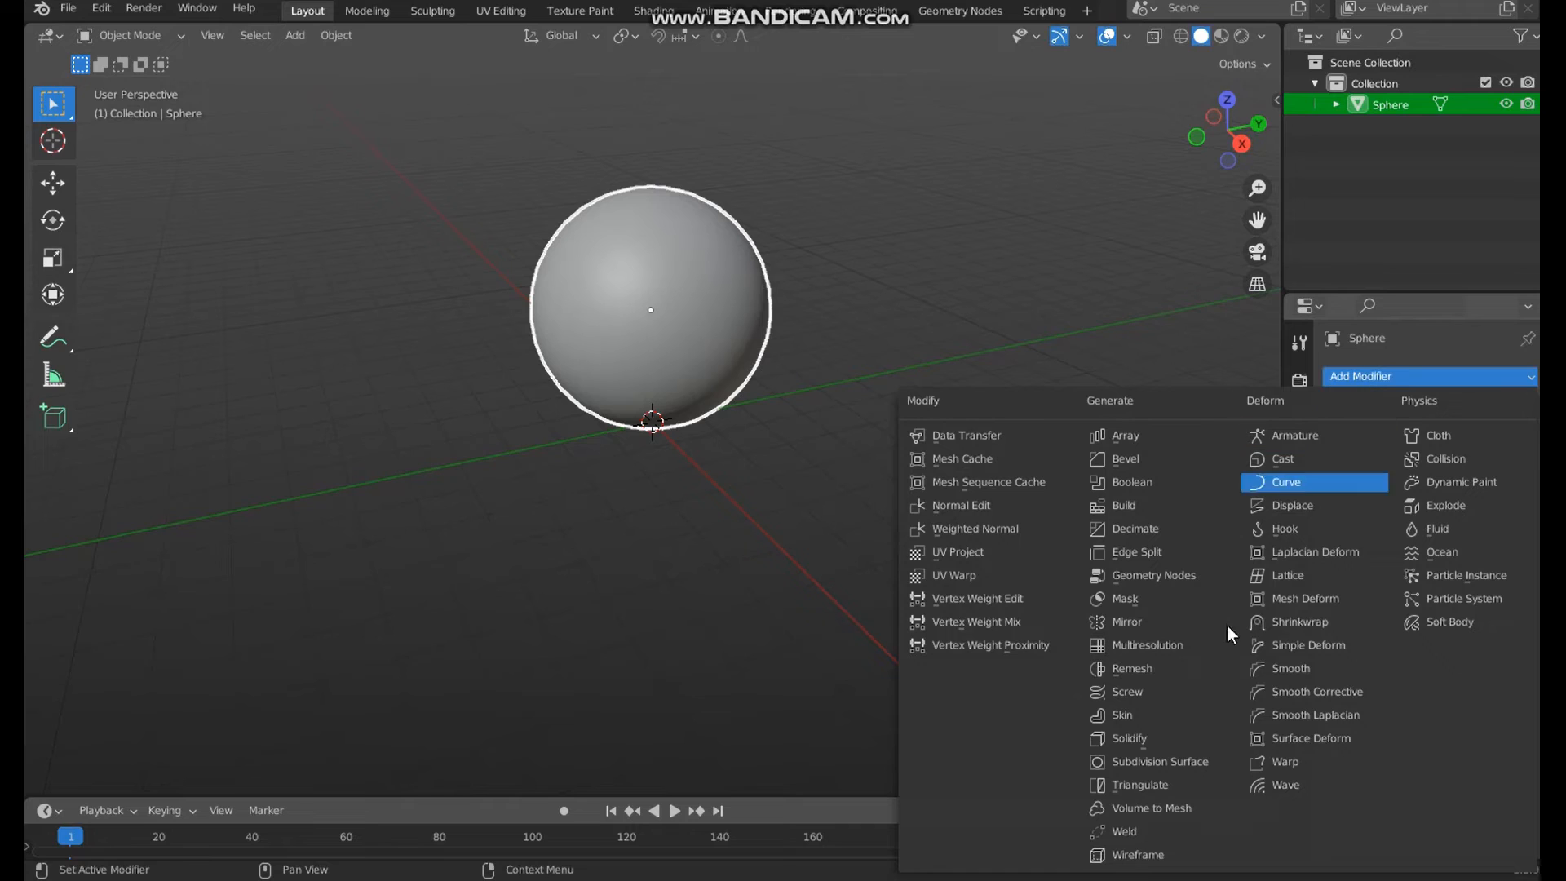
pyautogui.click(1150, 761)
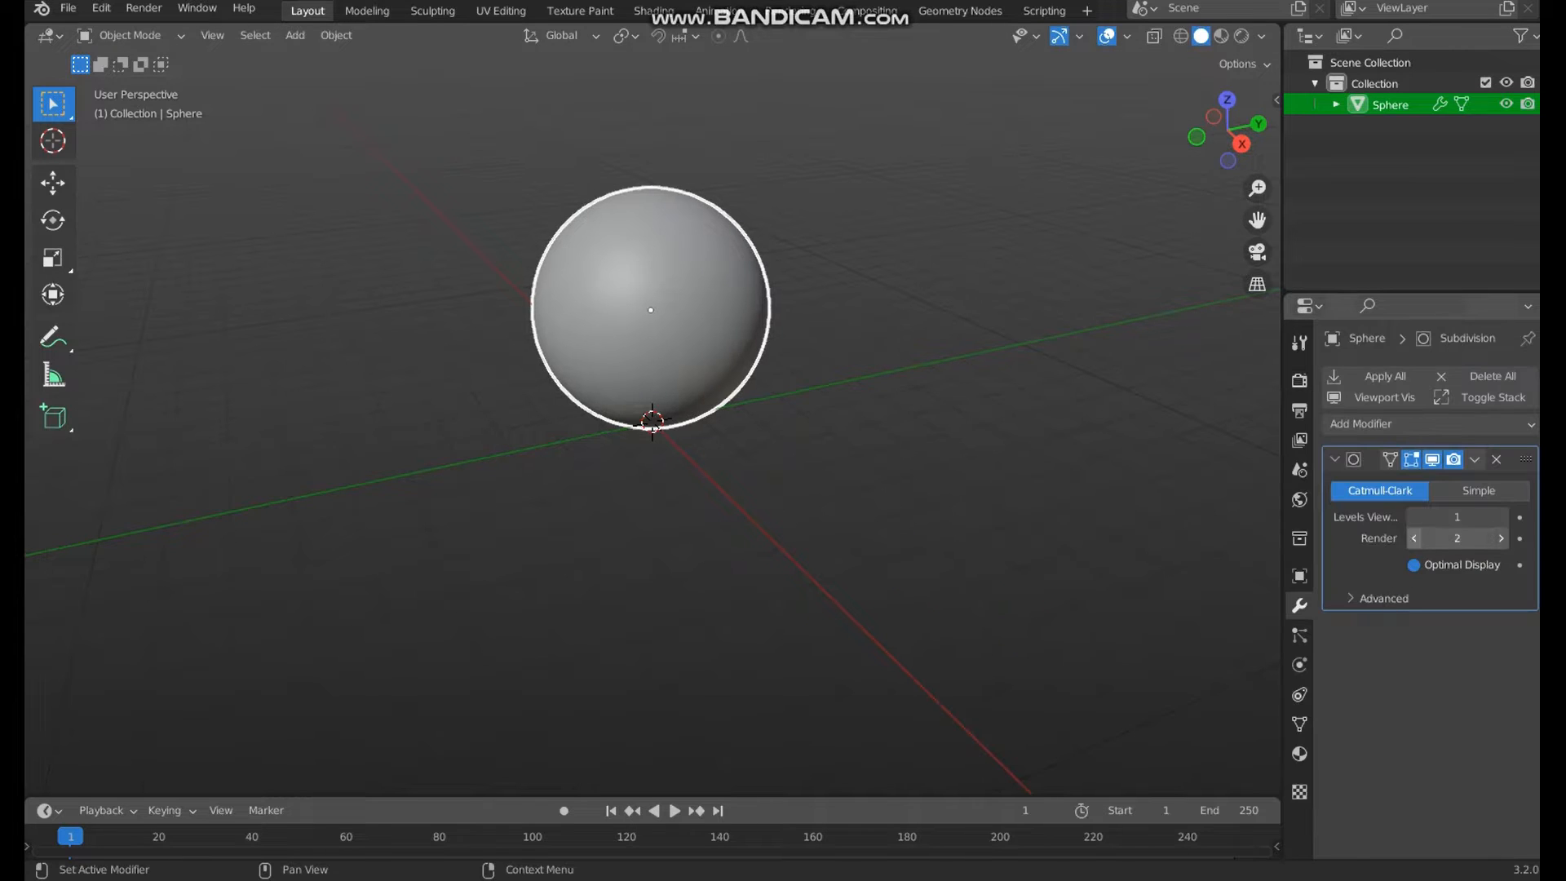
pyautogui.click(1415, 538)
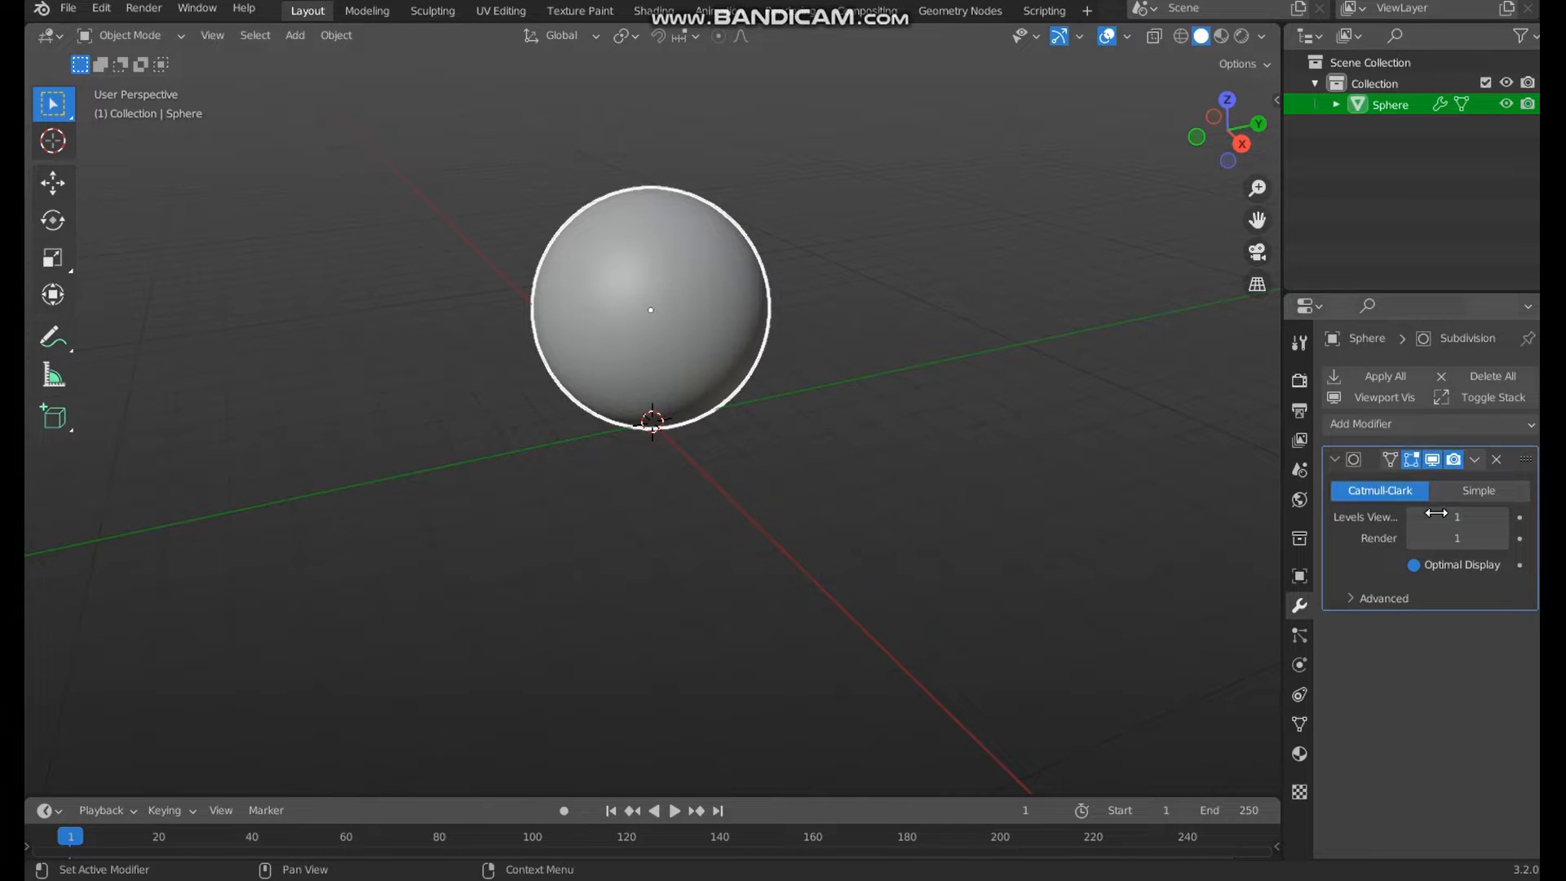
pyautogui.click(1368, 373)
# - Switch to the Shading workspace, enlarge the node editor area and create a new material for the sphere
pyautogui.moveTo(835, 389); pyautogui.dragTo(710, 326, button='middle')
pyautogui.click(653, 11)
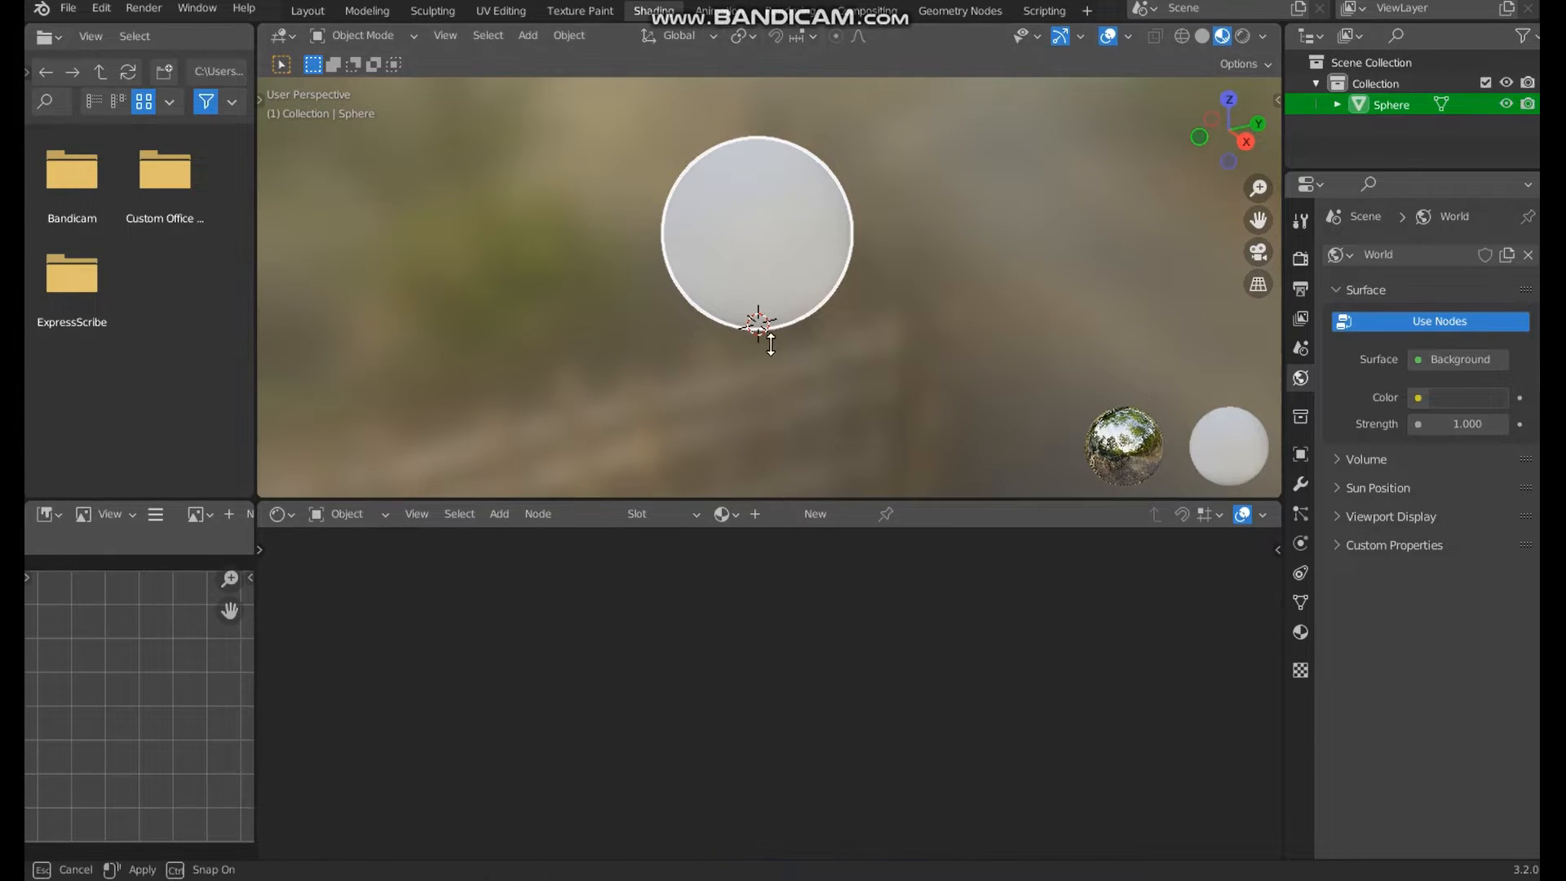
pyautogui.moveTo(771, 499); pyautogui.dragTo(776, 254)
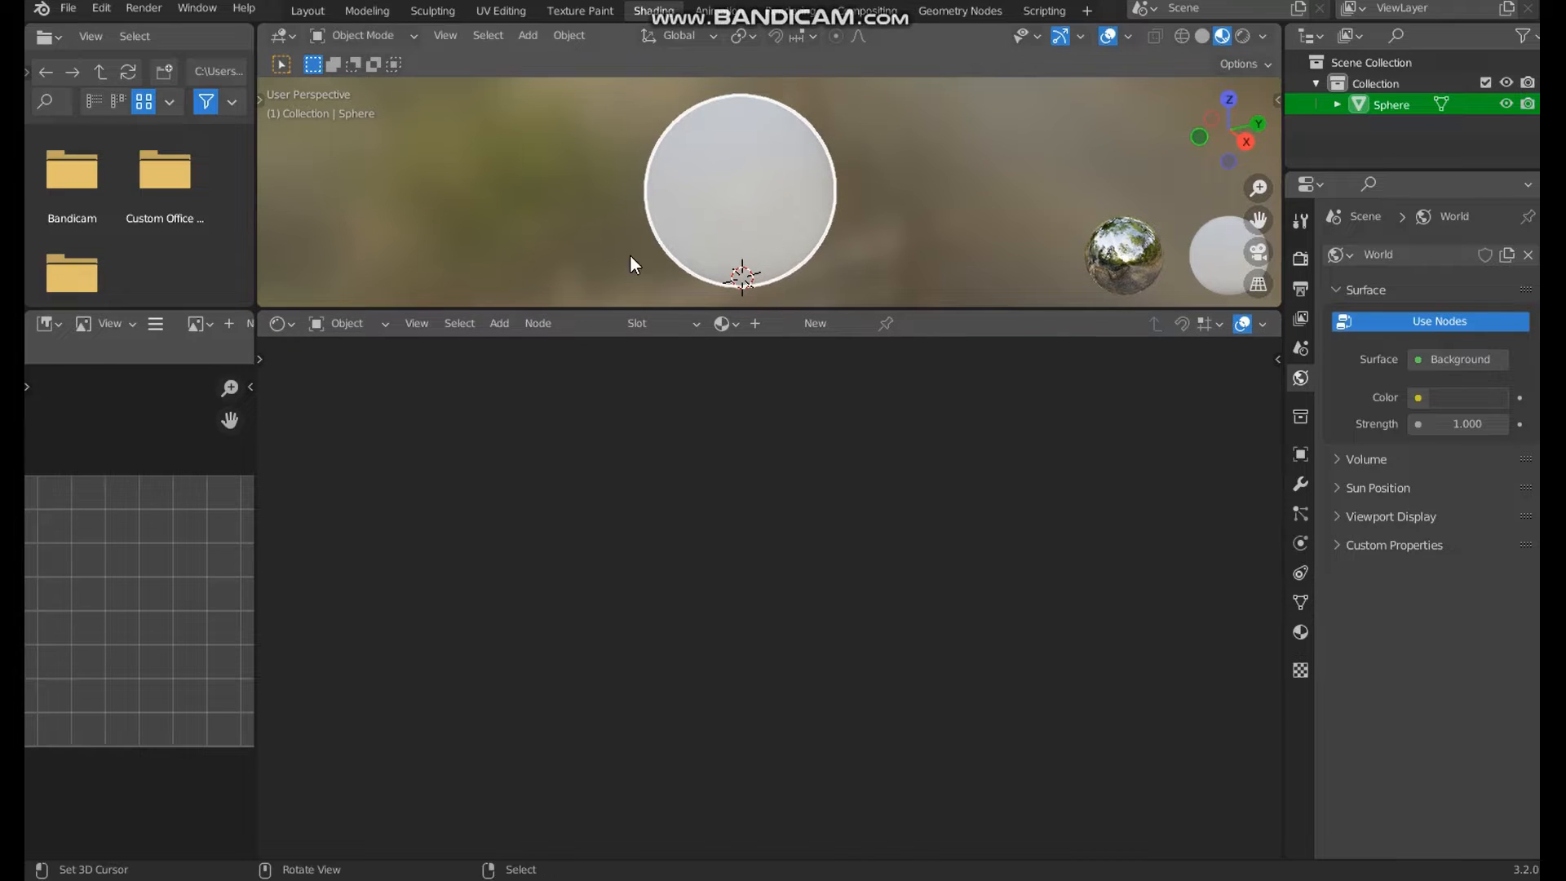
pyautogui.click(782, 323)
pyautogui.click(447, 530)
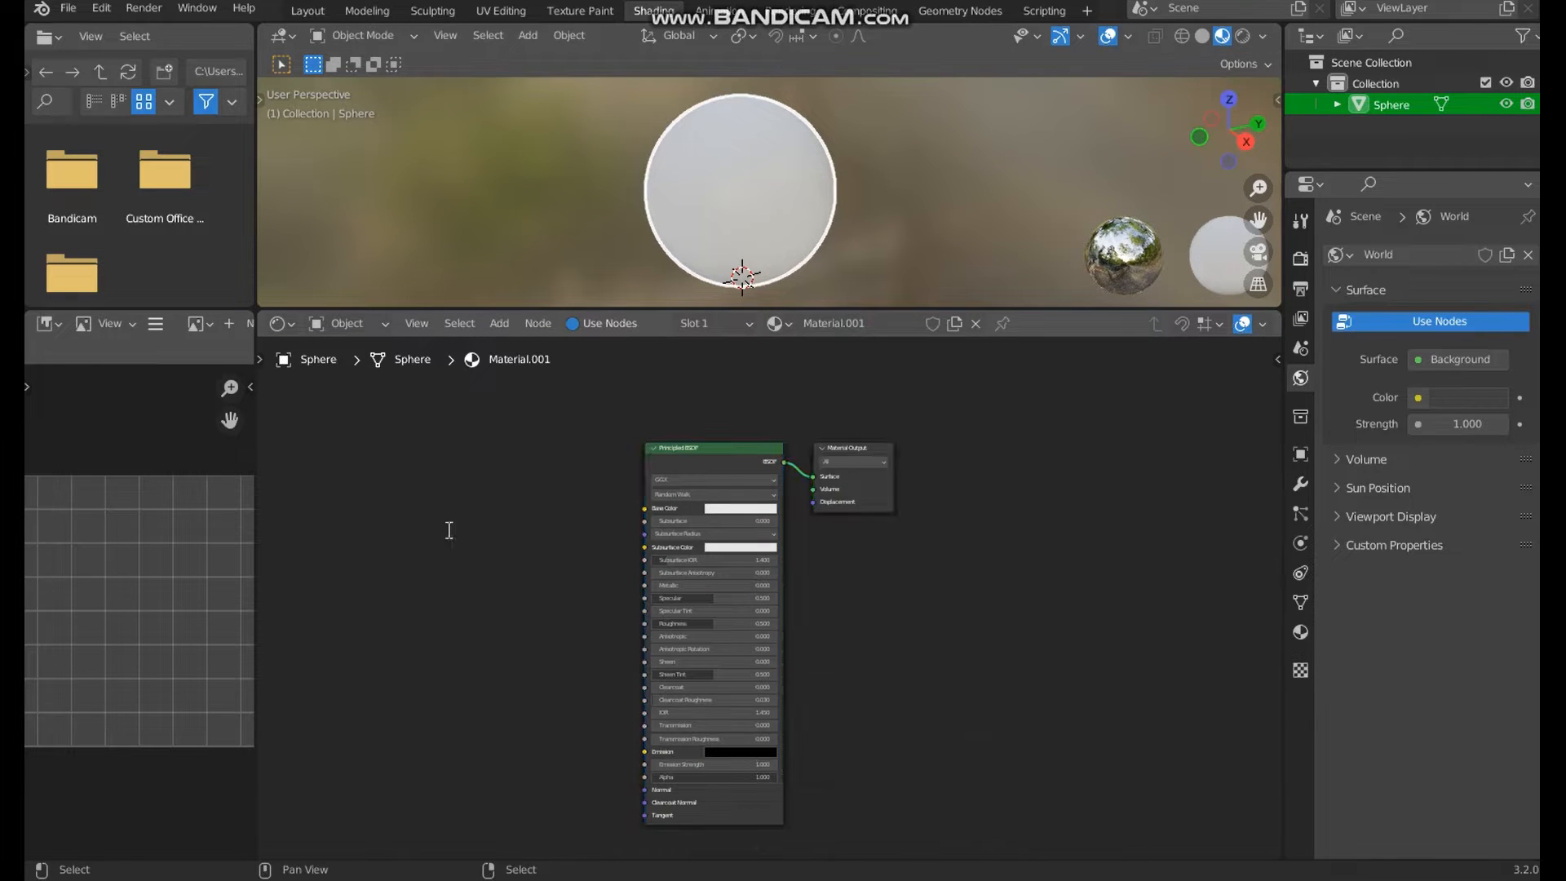
pyautogui.press('F3')
pyautogui.write('text')
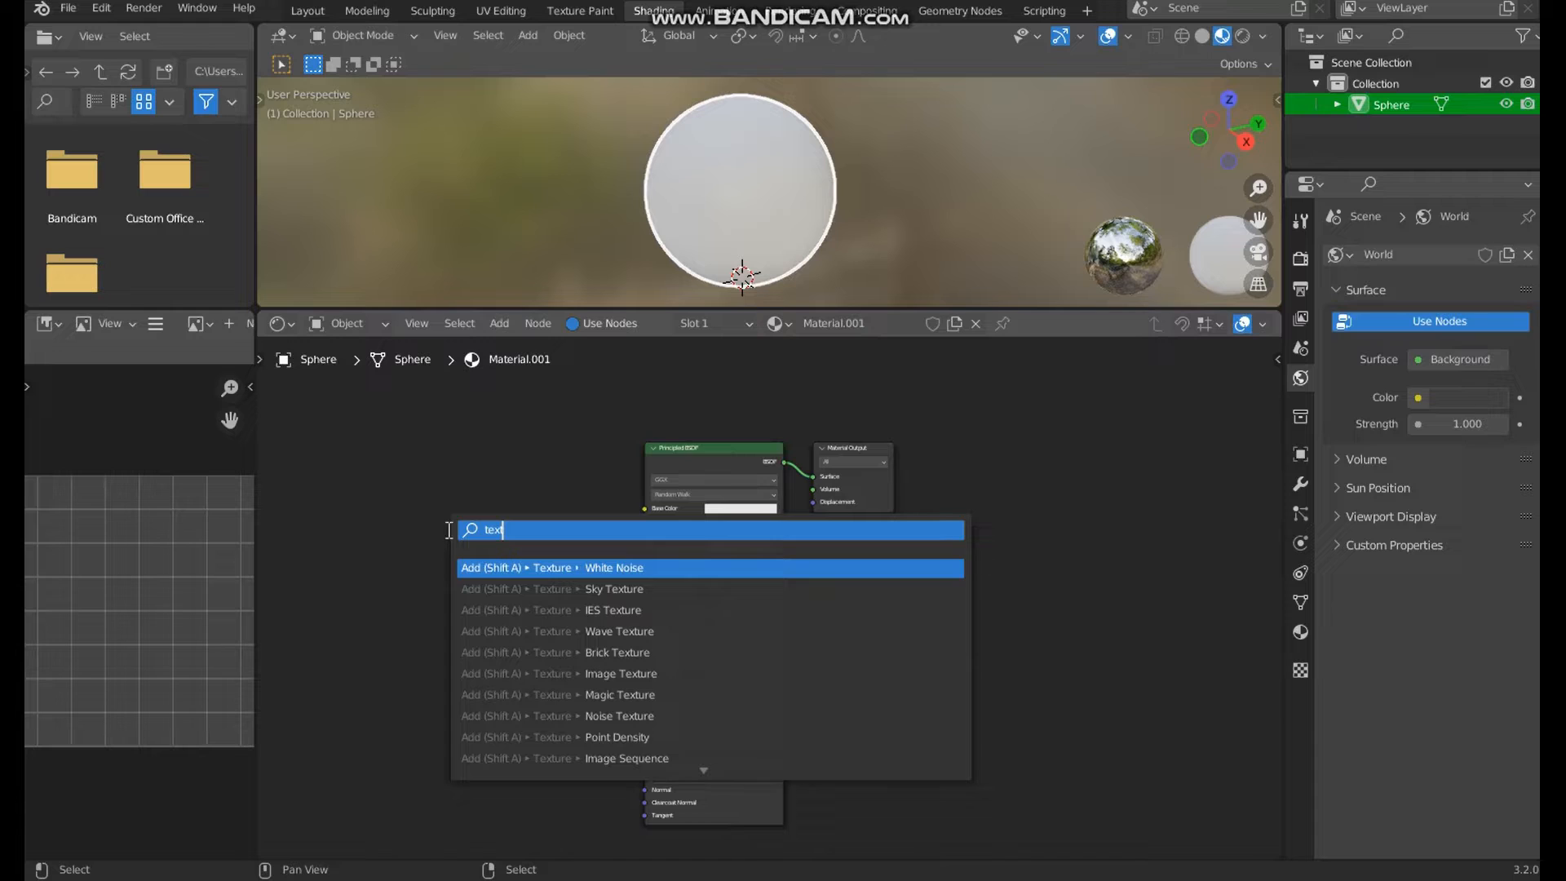
pyautogui.press('Down')
pyautogui.press('Down')
pyautogui.press('Down')
pyautogui.press('Down')
pyautogui.press('Down')
pyautogui.press('Return')
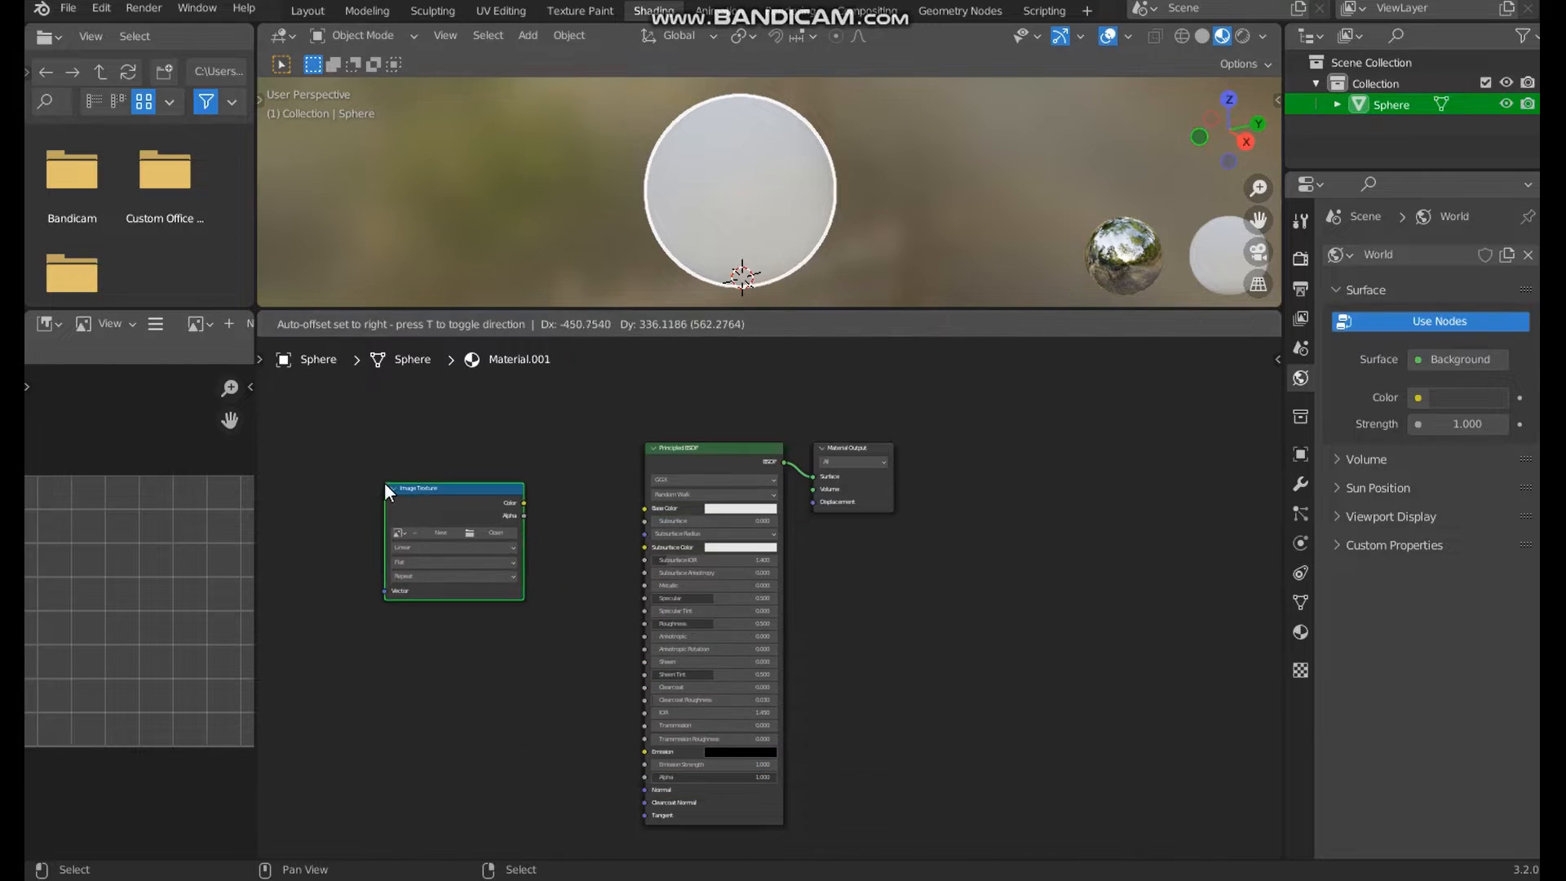
pyautogui.click(384, 482)
pyautogui.moveTo(524, 502); pyautogui.dragTo(553, 496)
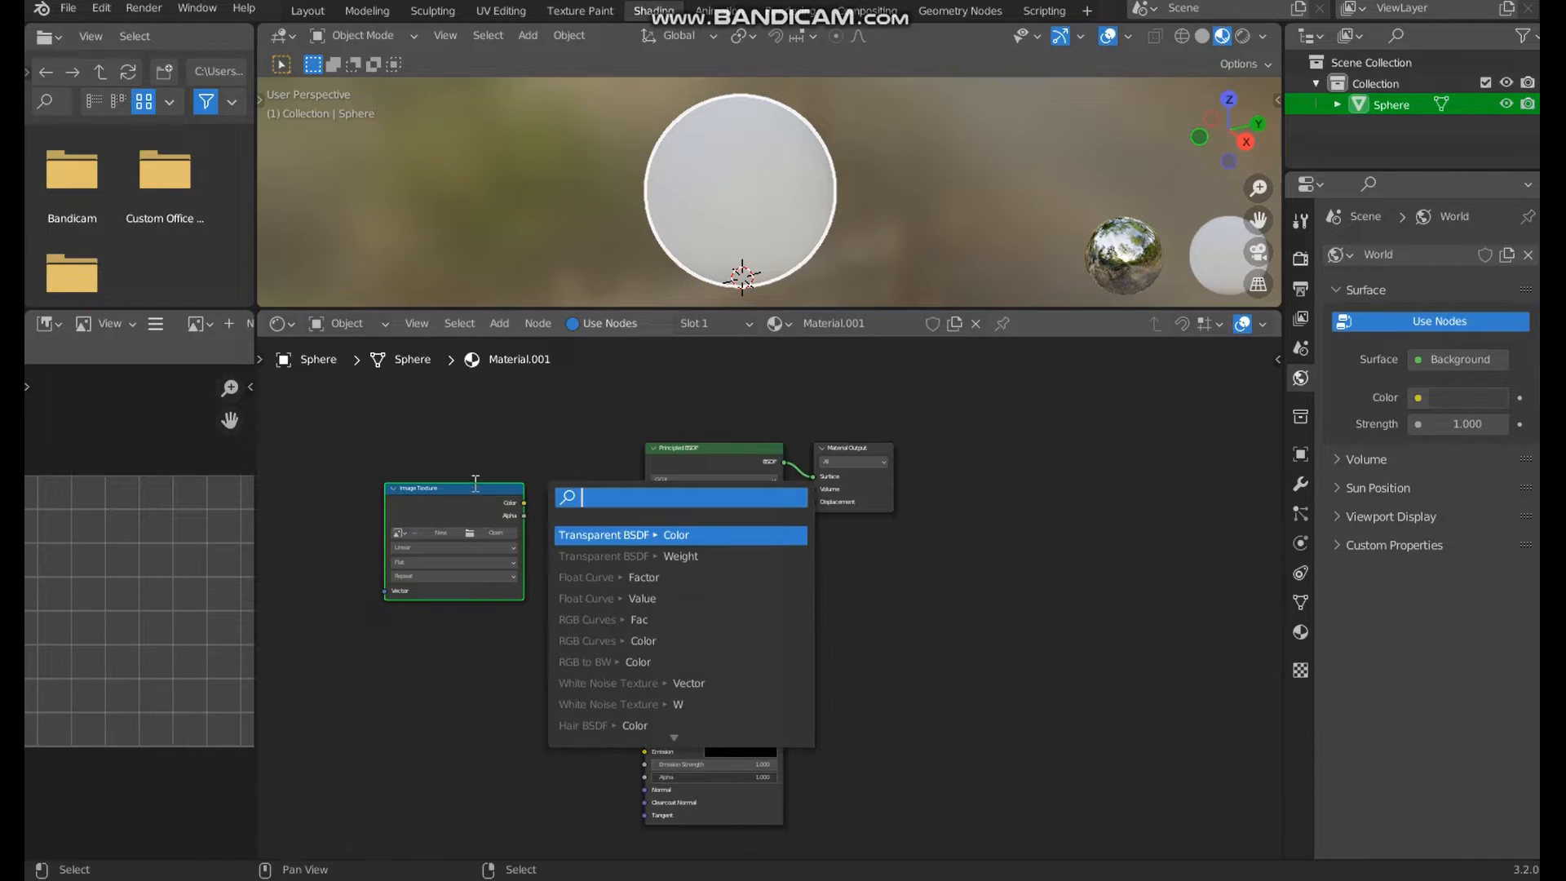
pyautogui.press('Delete')
# - Add Node Wrangler's texture setup to the Principled BSDF and move its nodes clear of the shader node
pyautogui.click(697, 450)
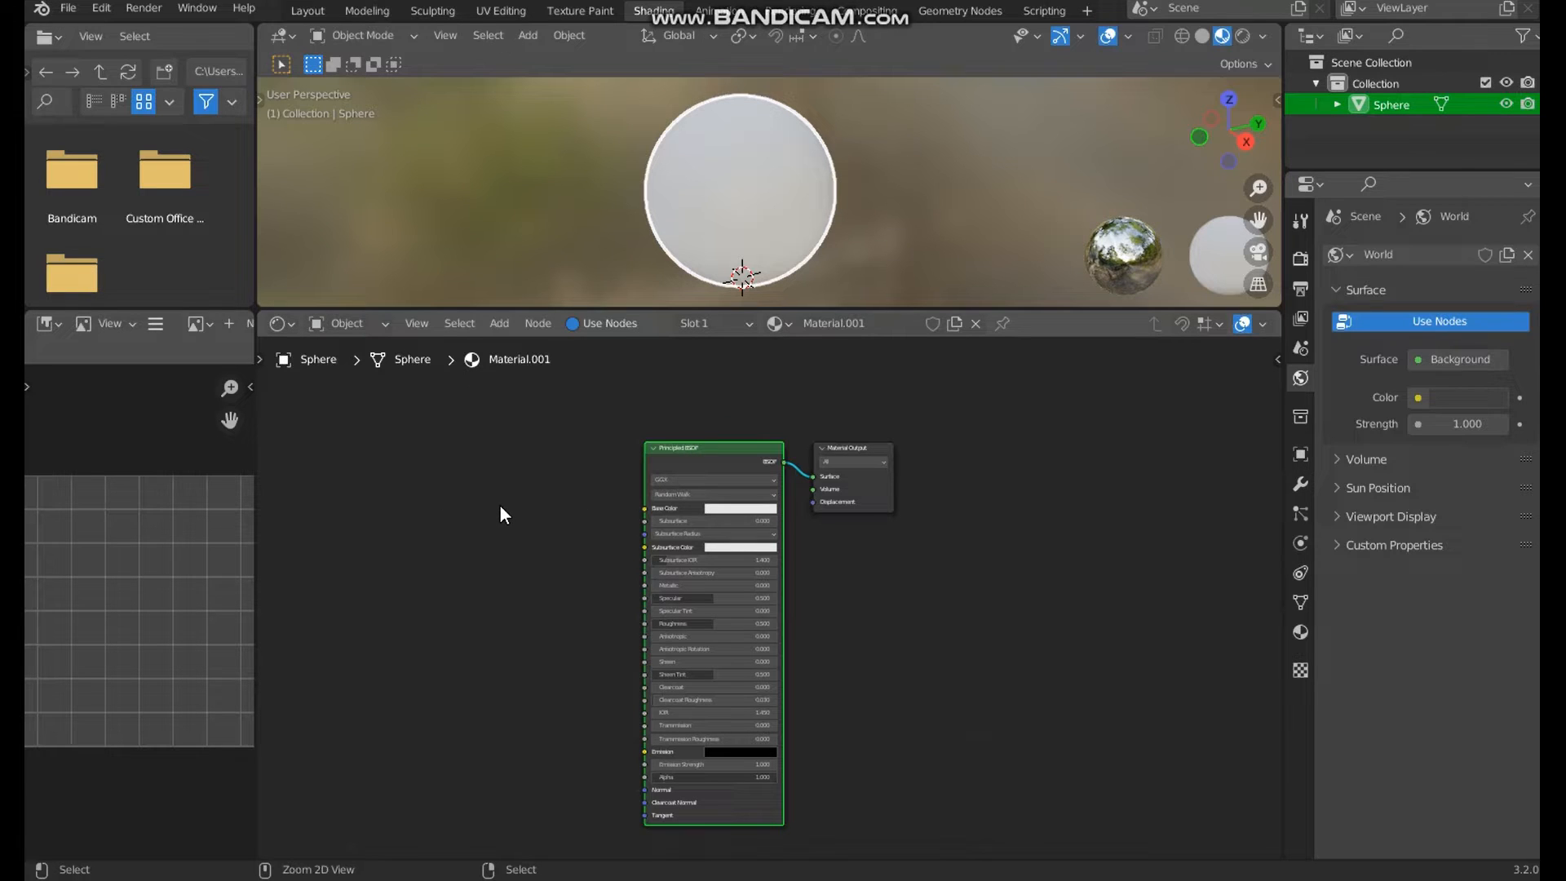
pyautogui.hotkey('ctrl', 't')
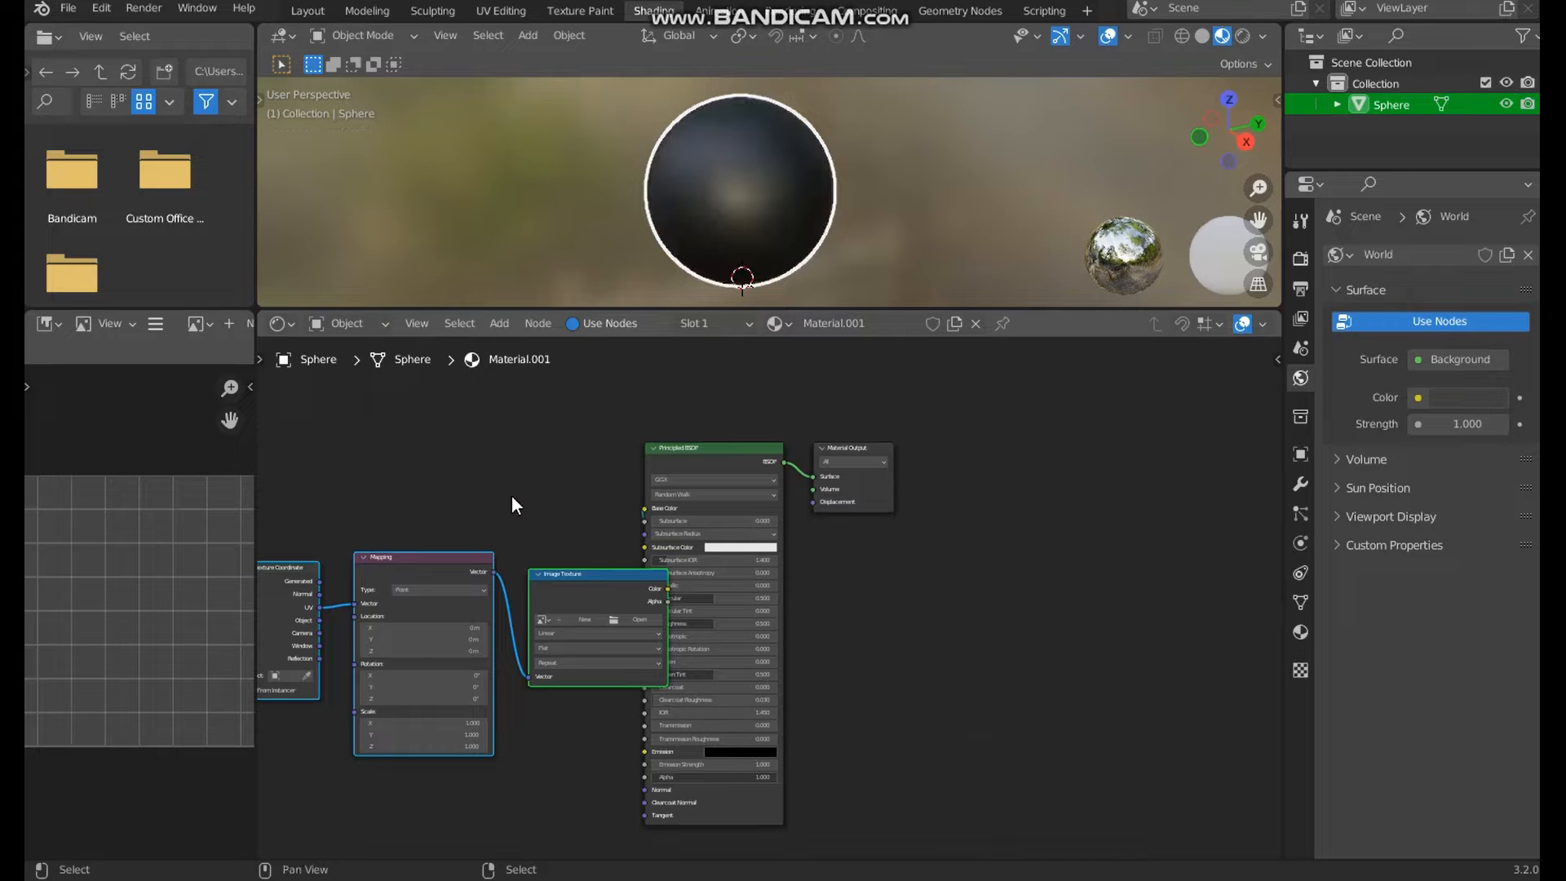
pyautogui.press('g')
pyautogui.click(407, 413)
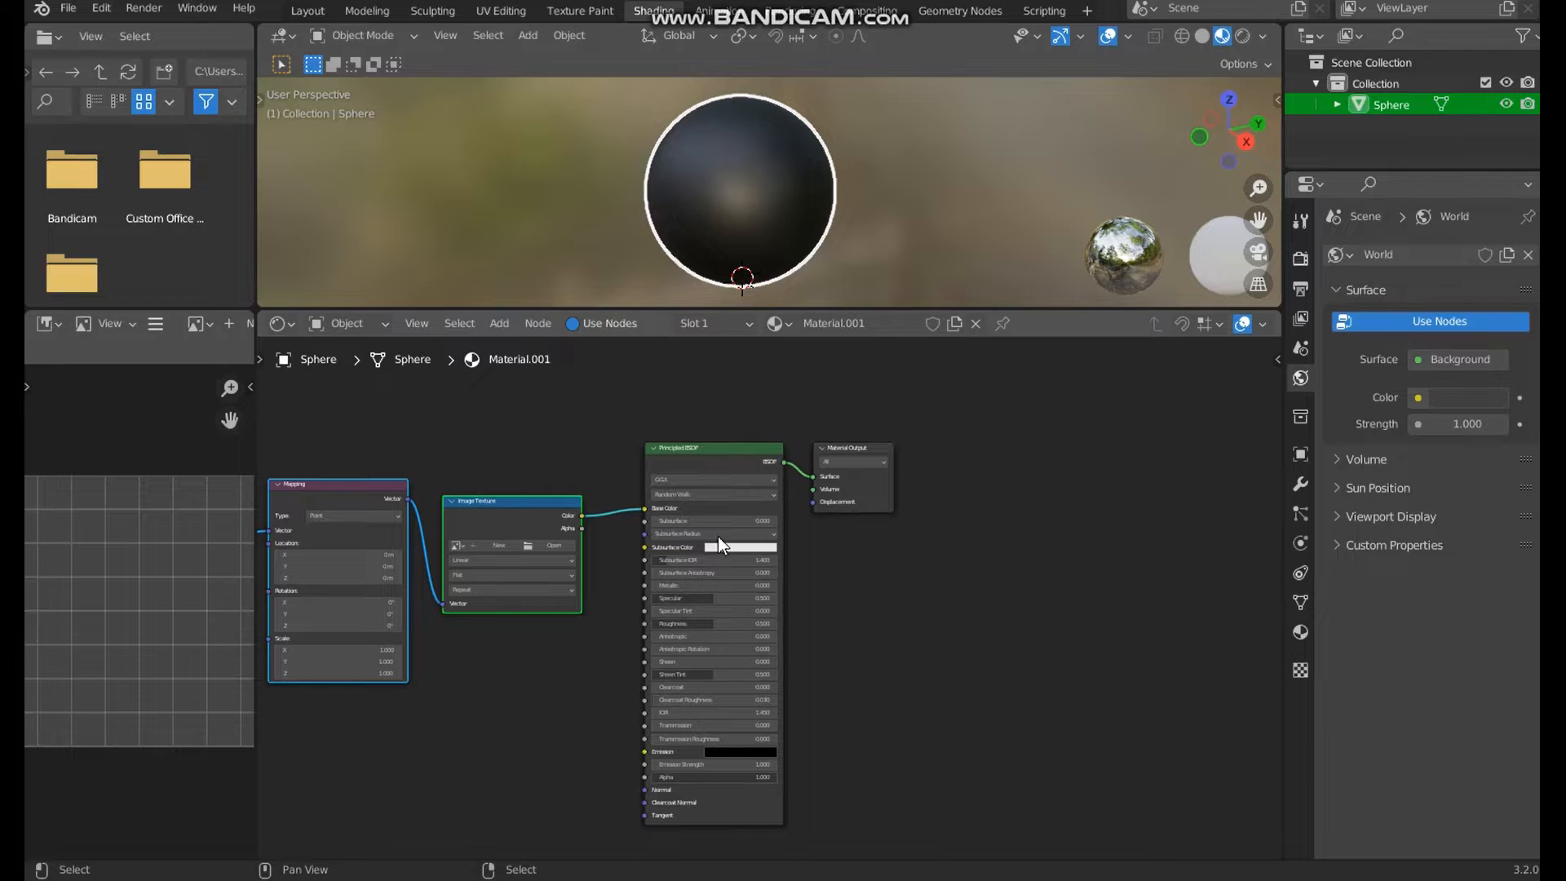
# - Load medieval_wood_diff_4k.jpg from the recent textures folder into the Image Texture node and inspect the wood on the sphere up close
pyautogui.moveTo(718, 536); pyautogui.dragTo(982, 520, button='middle')
pyautogui.scroll(2, 790, 517)
pyautogui.click(835, 517)
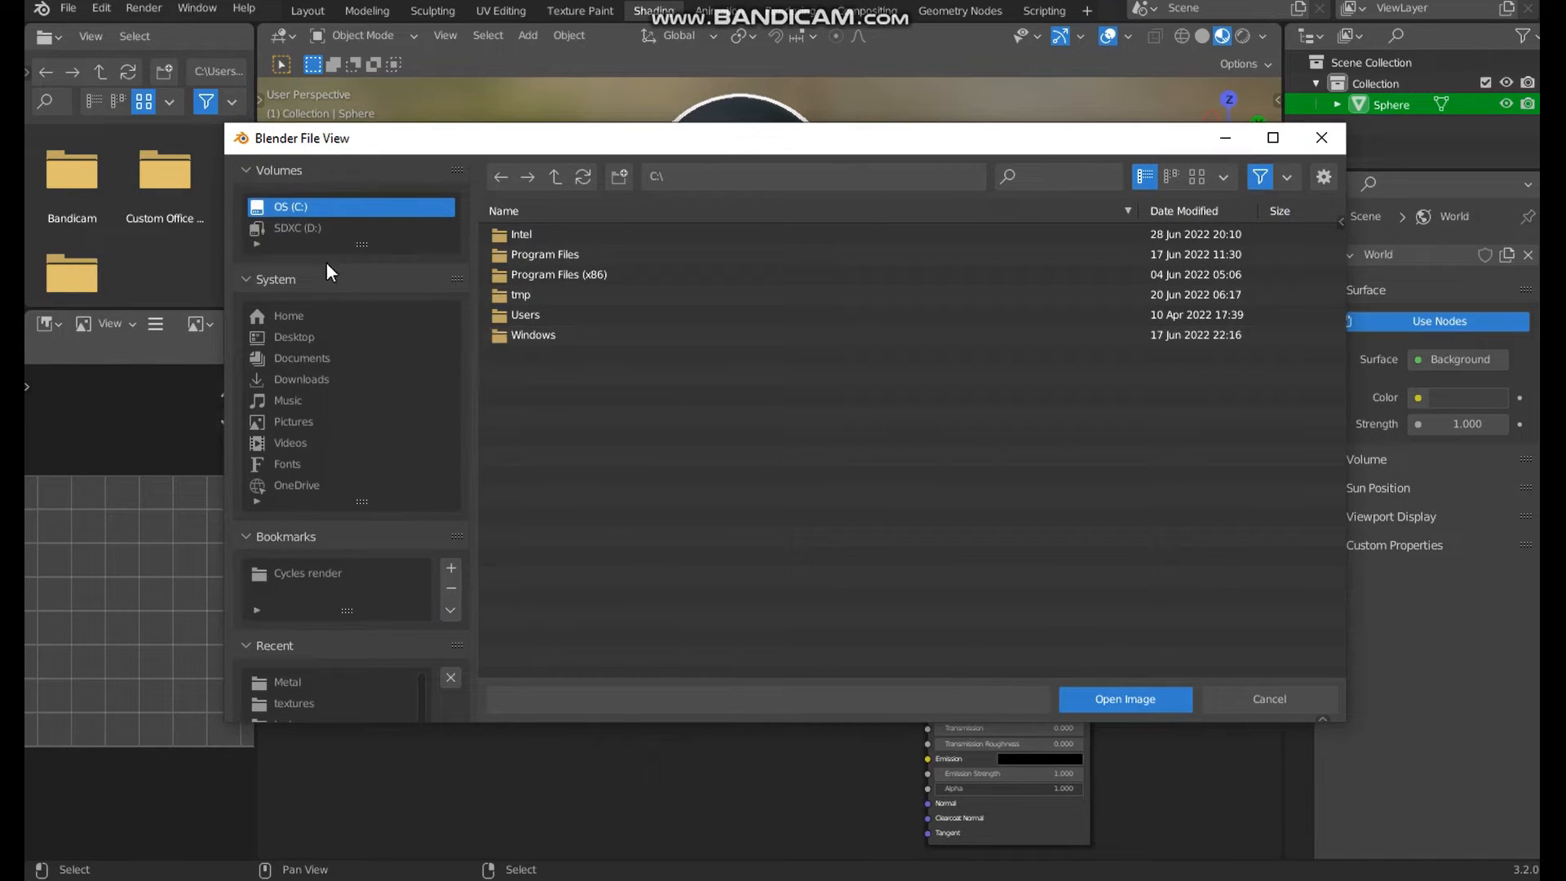
pyautogui.click(307, 702)
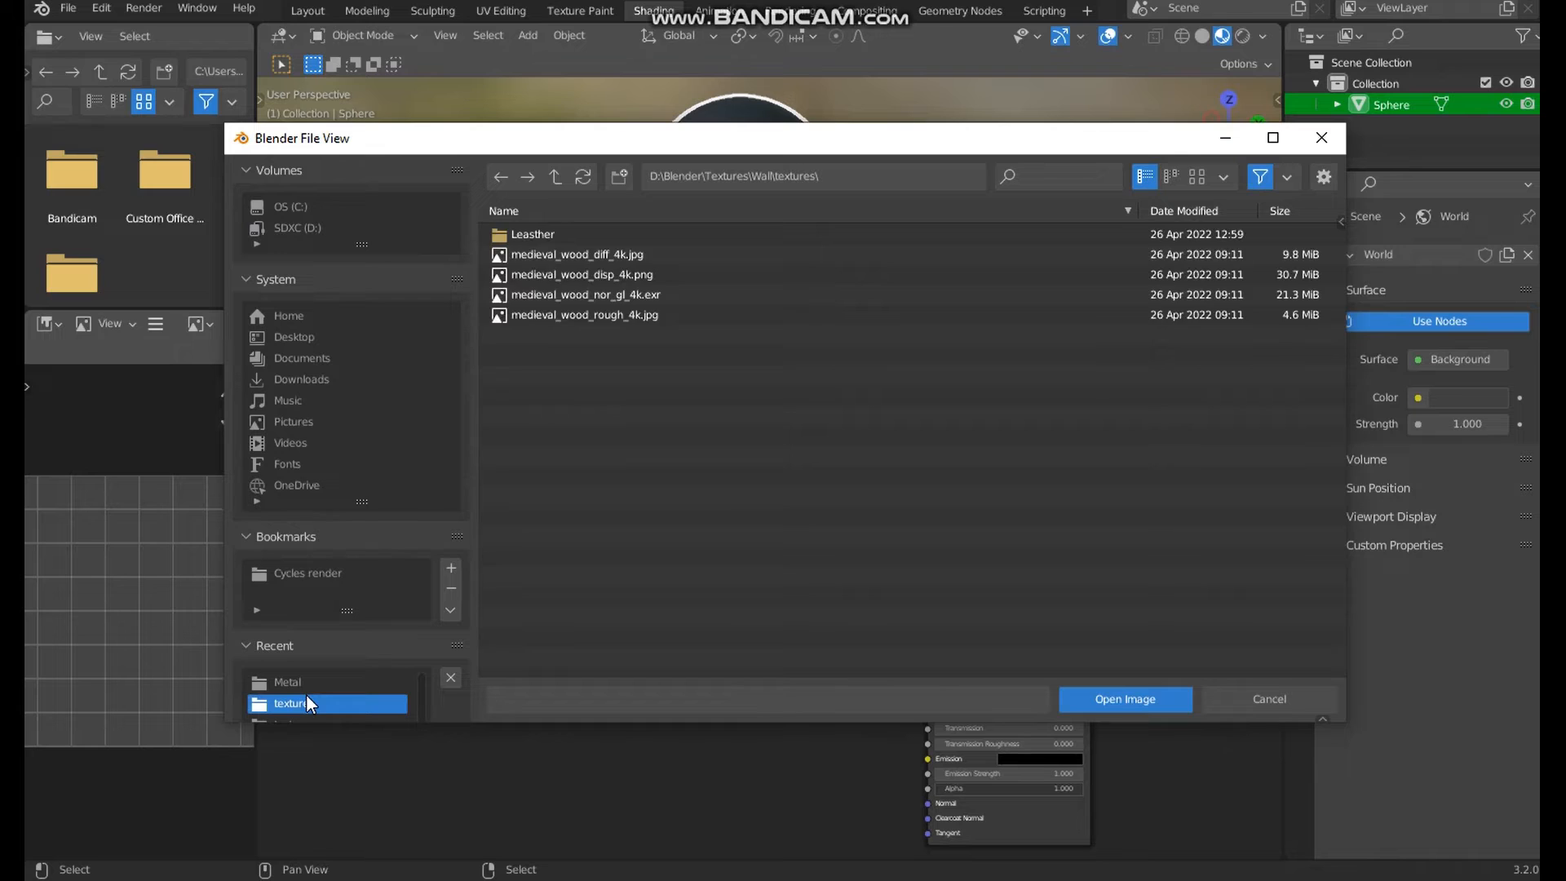
pyautogui.doubleClick(619, 255)
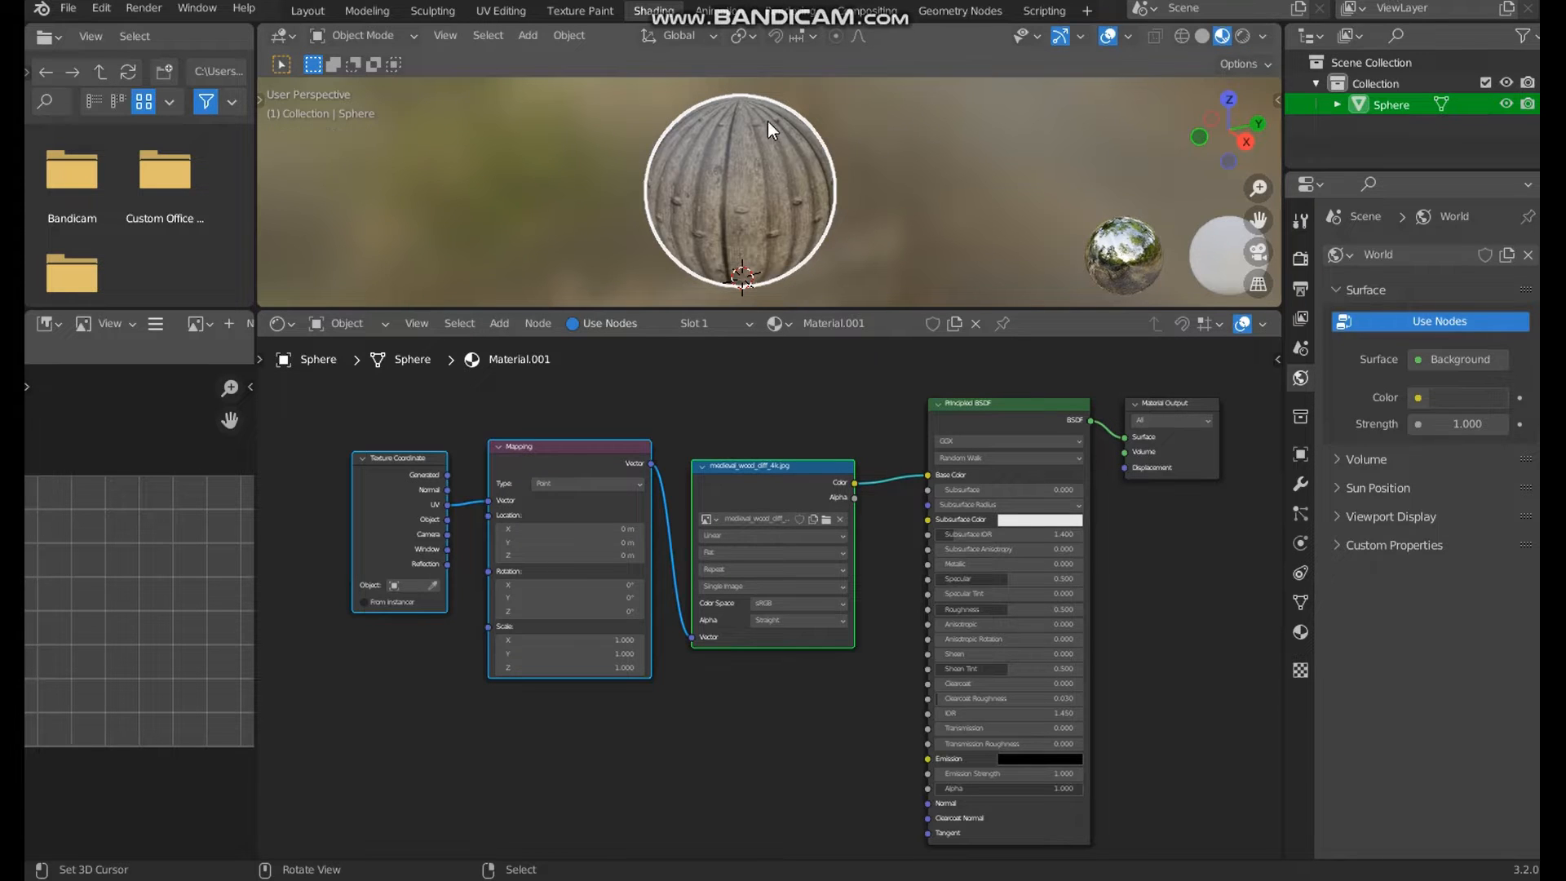
pyautogui.scroll(5, 784, 133)
pyautogui.moveTo(599, 196)
pyautogui.mouseDown(button='middle')
pyautogui.moveTo(686, 227)
pyautogui.moveTo(614, 139)
pyautogui.moveTo(583, 186)
pyautogui.mouseUp(button='middle')
pyautogui.scroll(3, 759, 150)
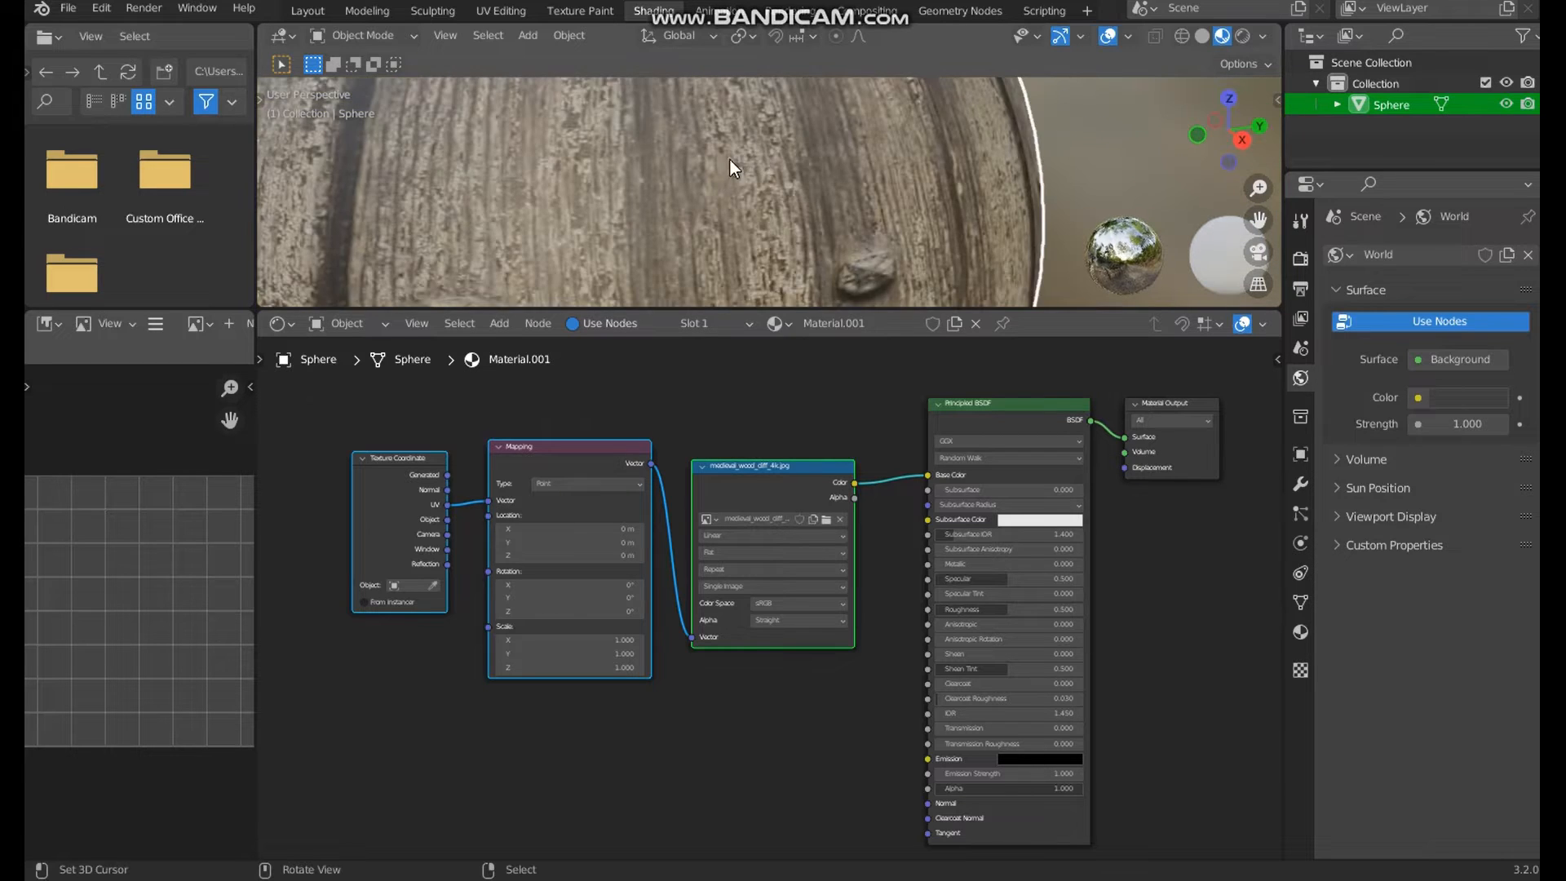
# - Unlink the wood material from the sphere, create a new material and select its Principled BSDF node
pyautogui.scroll(-4, 699, 165)
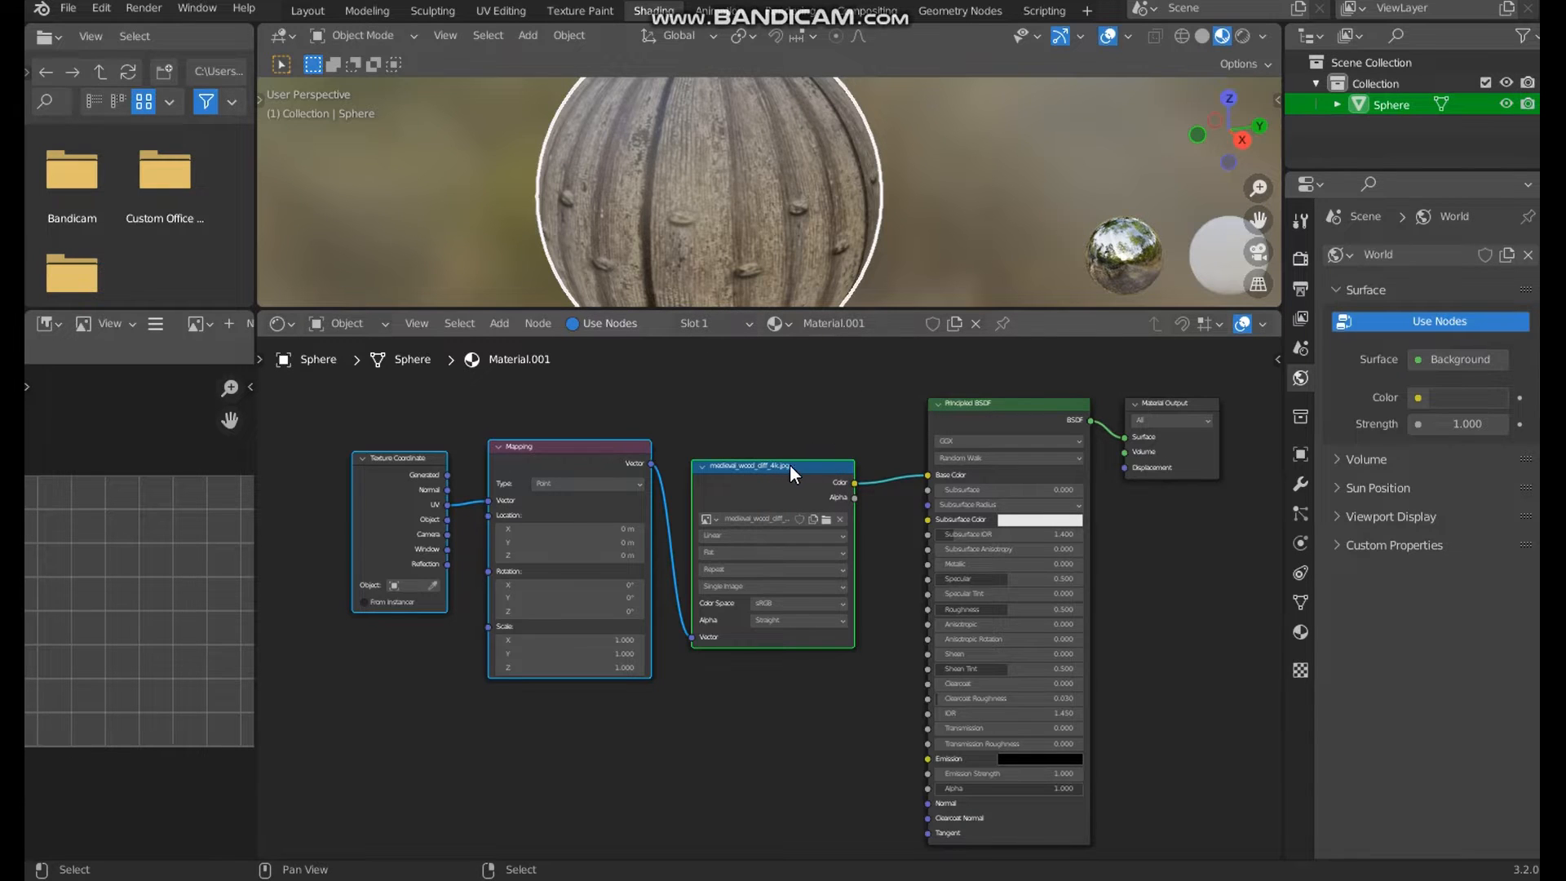
pyautogui.scroll(3, 796, 459)
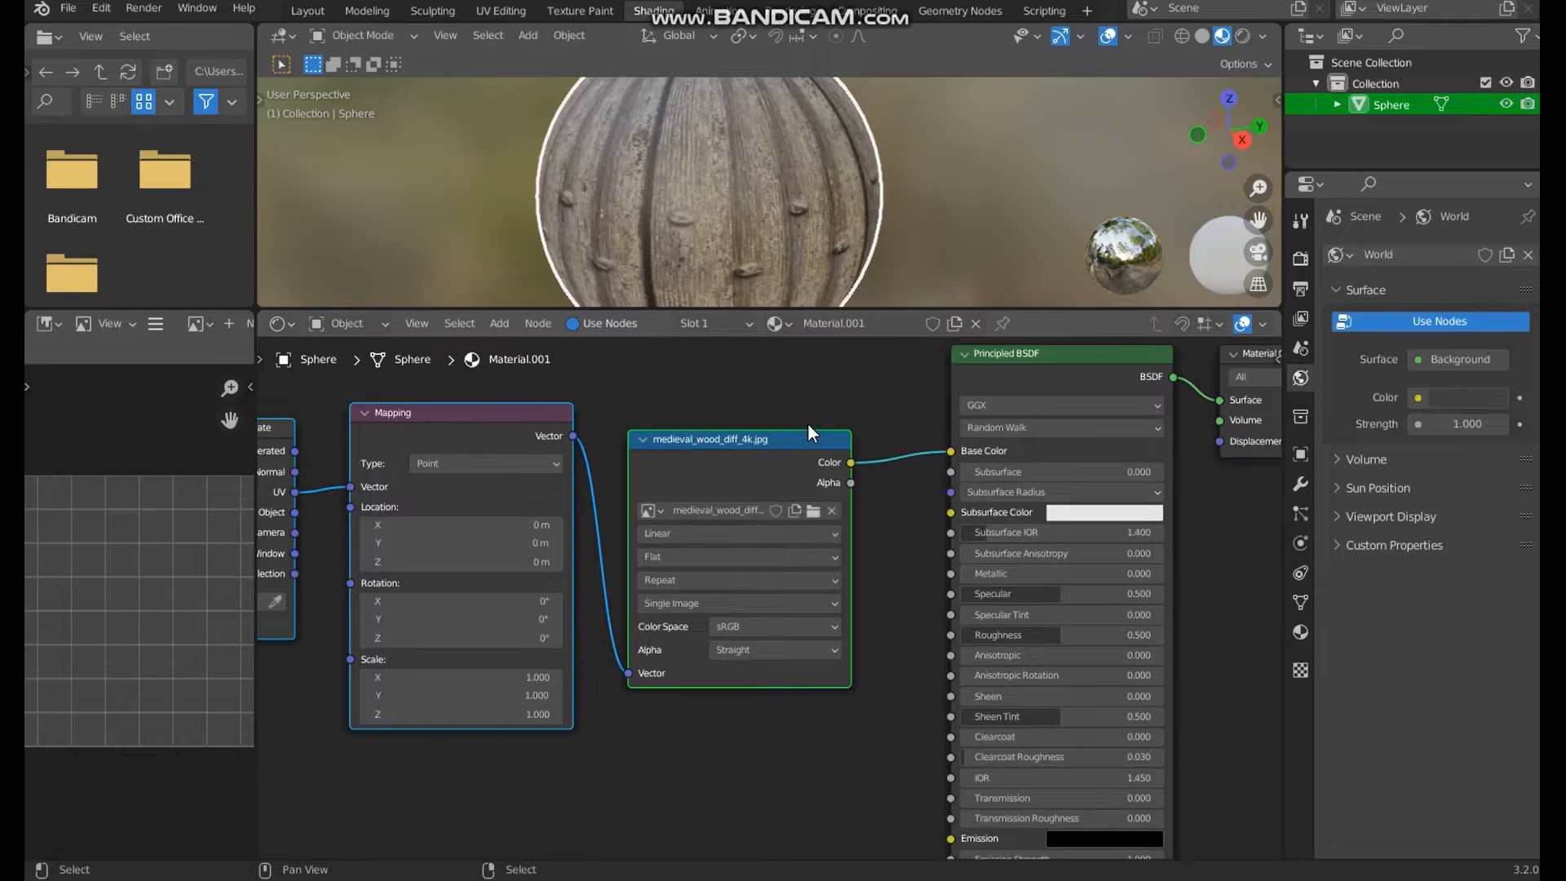
pyautogui.moveTo(808, 423); pyautogui.dragTo(755, 427, button='middle')
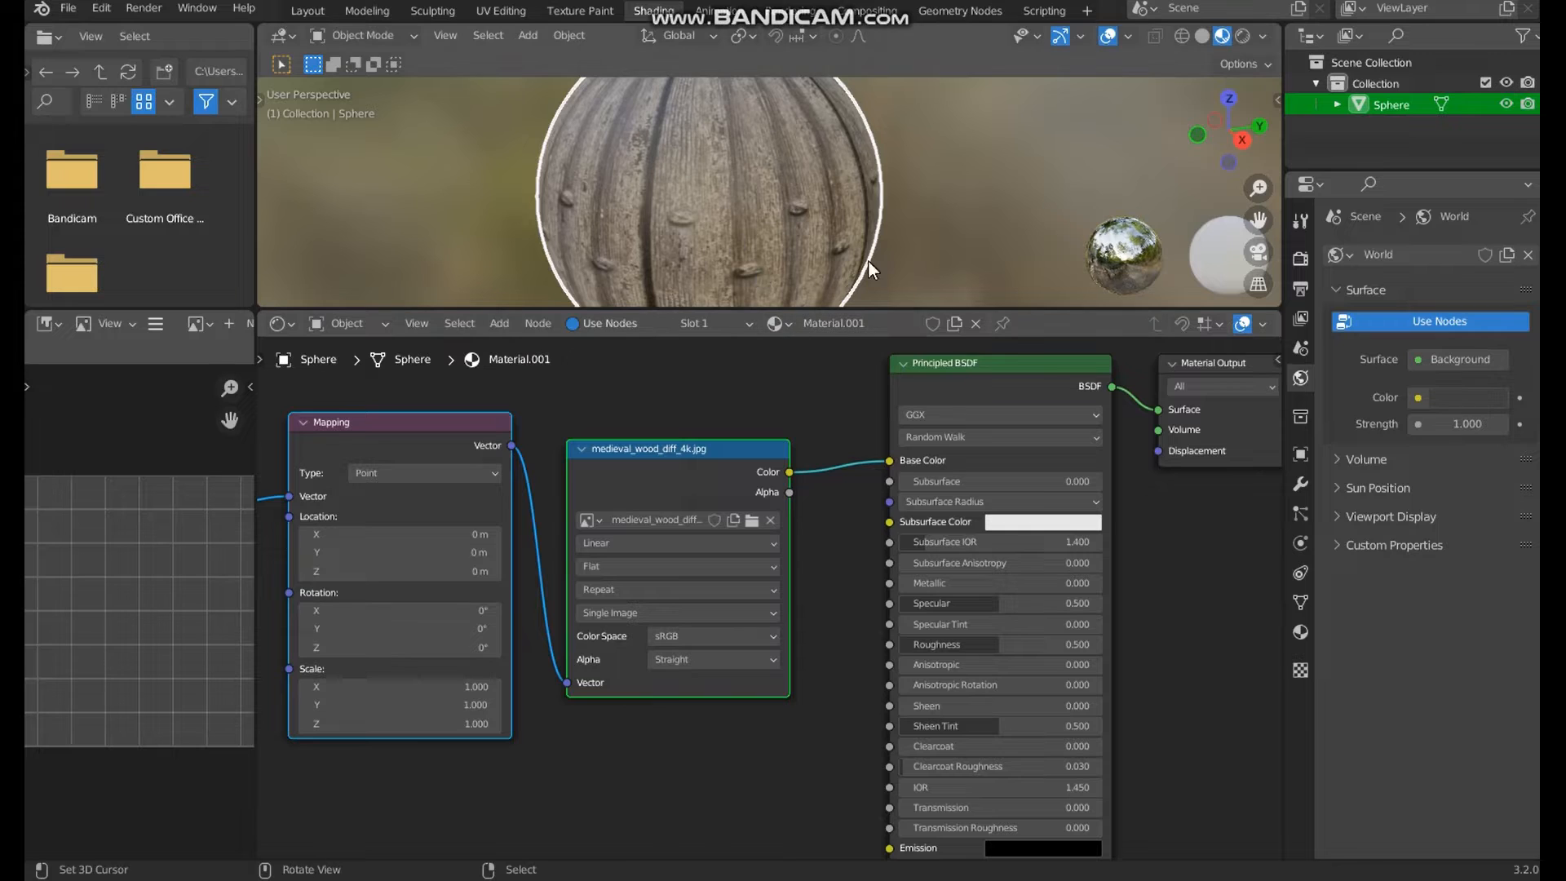
pyautogui.click(974, 324)
pyautogui.click(816, 324)
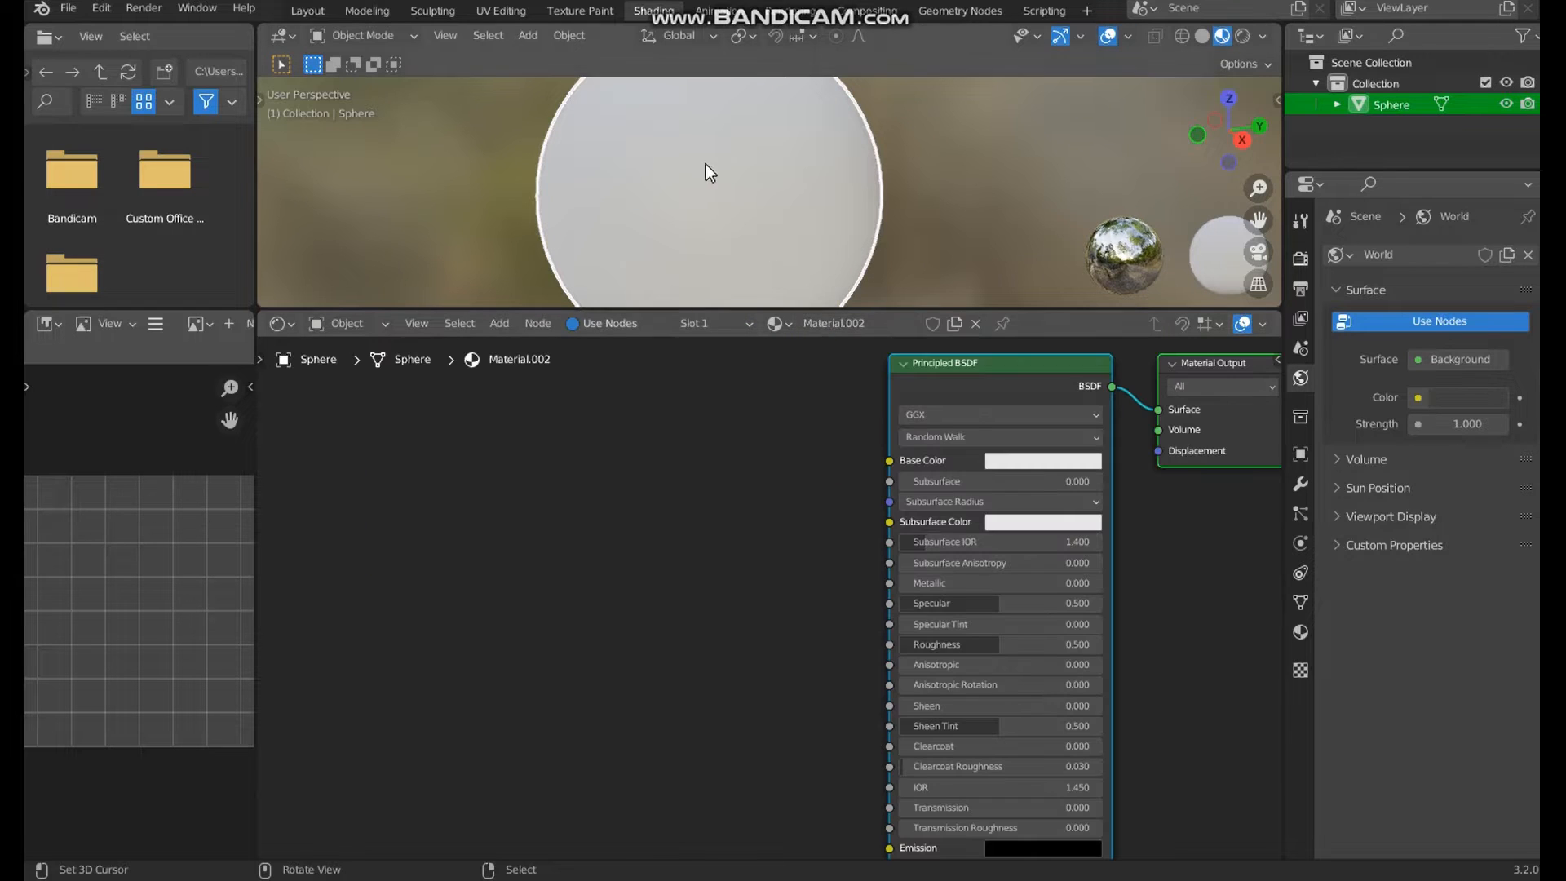
pyautogui.click(938, 360)
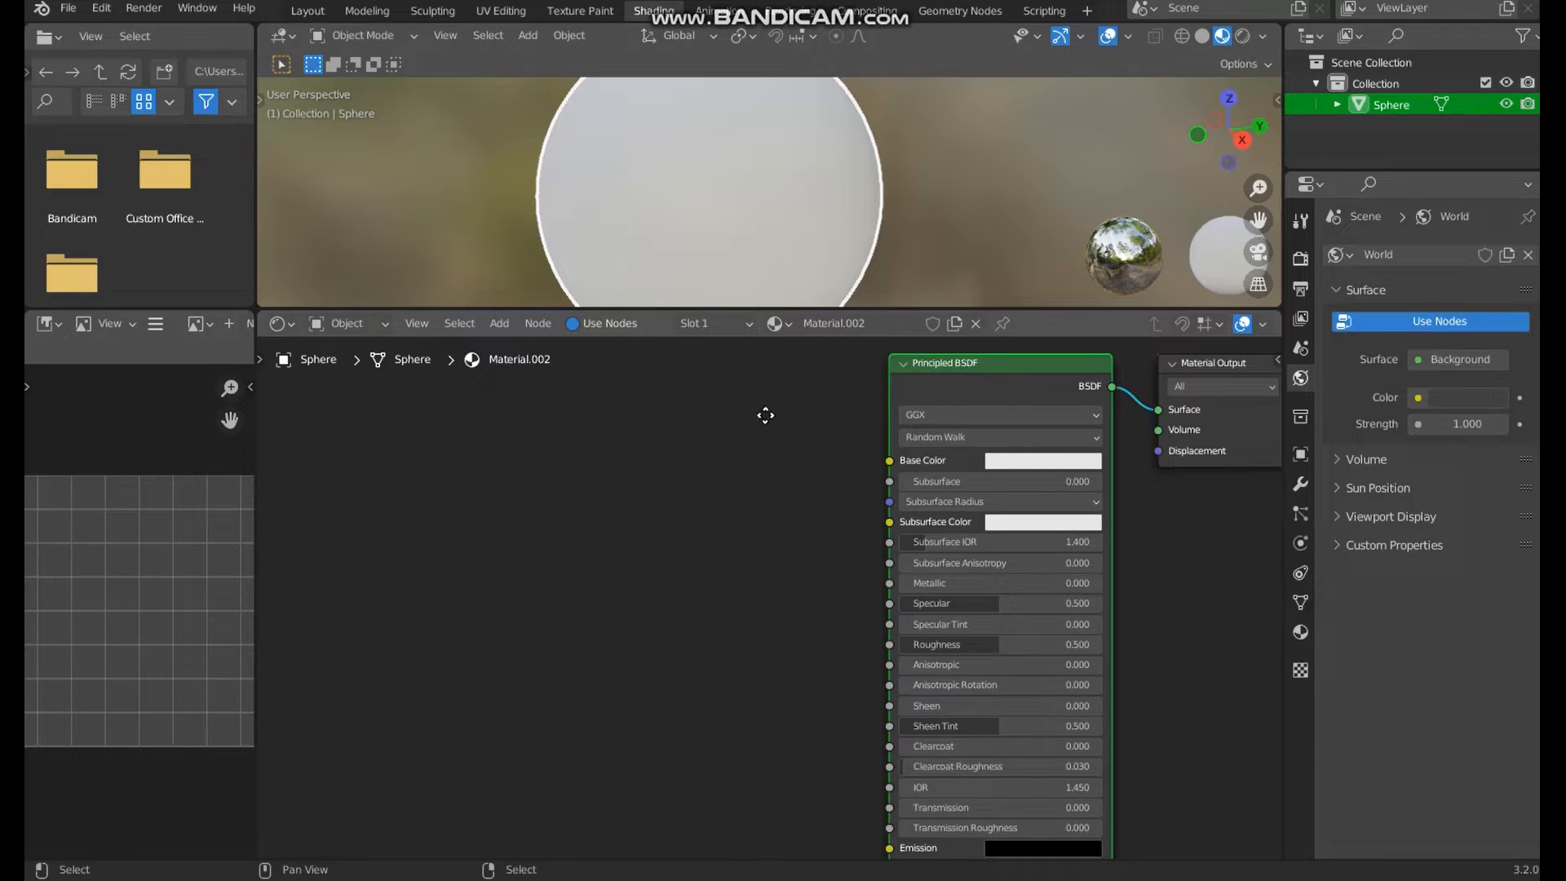
pyautogui.moveTo(766, 413); pyautogui.dragTo(564, 460, button='middle')
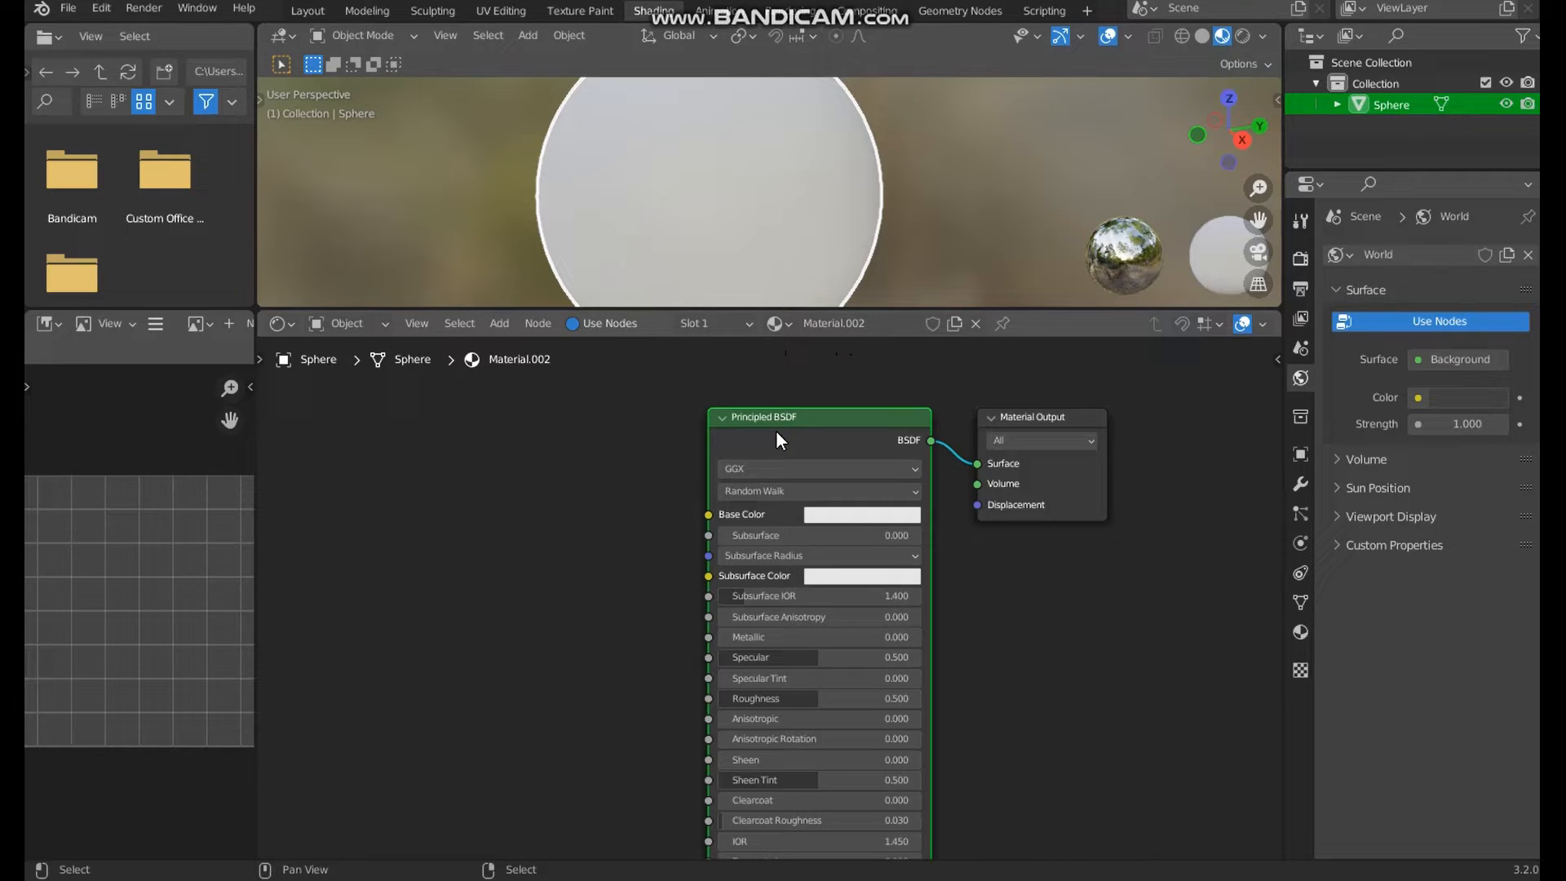
# - Try Node Wrangler's Principled Texture Setup with only DirtyGold01_4K_BaseColor.png from the recent Metal folder, and inspect it on the sphere
pyautogui.hotkey('ctrl', 'shift', 't')
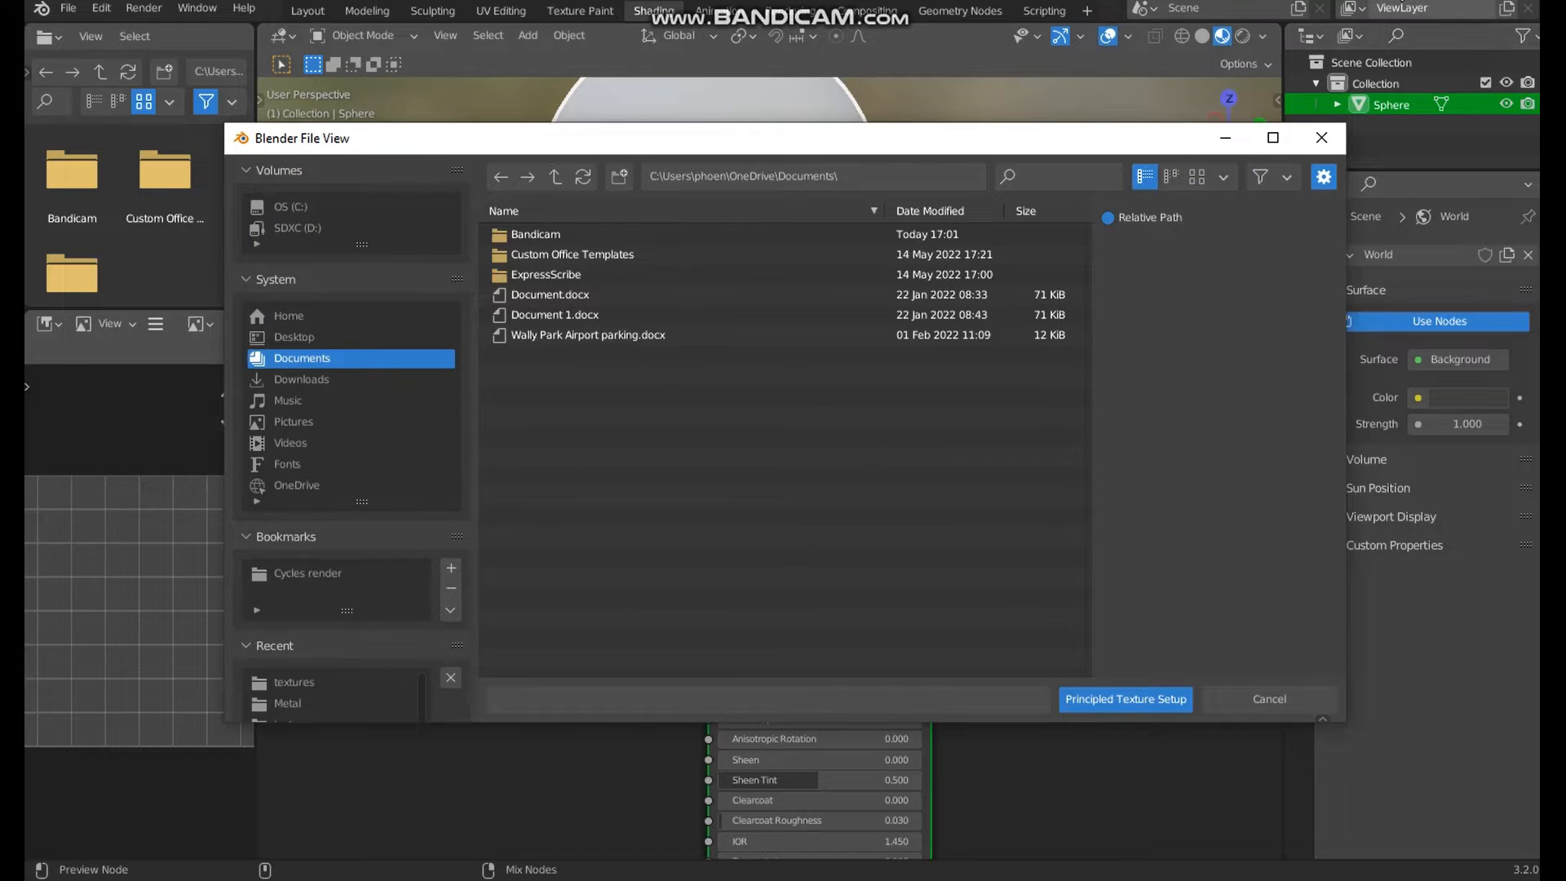
pyautogui.click(287, 703)
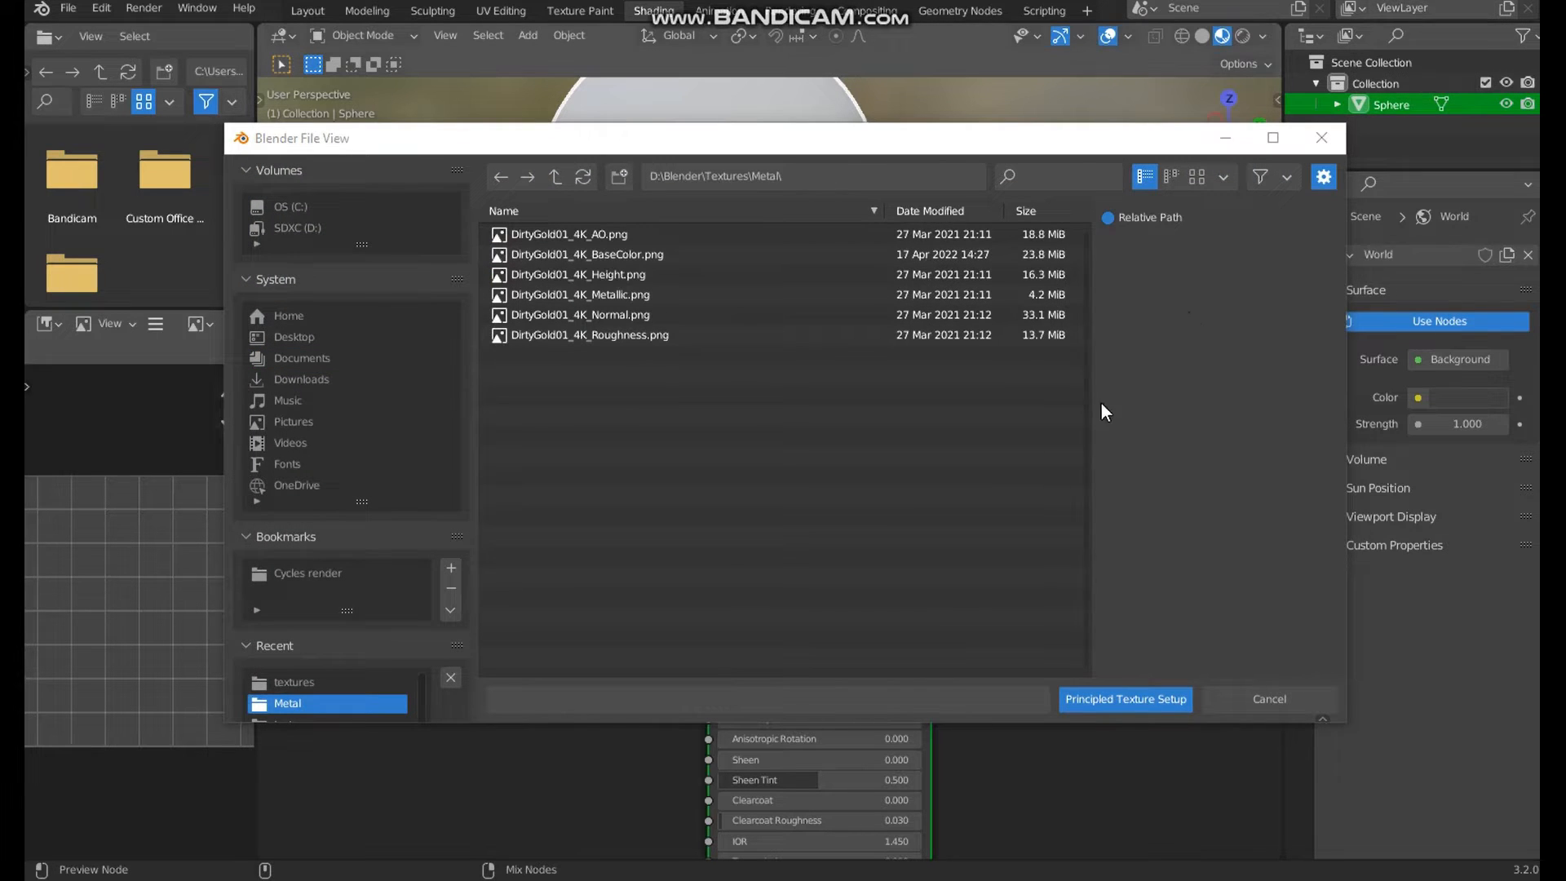
pyautogui.doubleClick(600, 253)
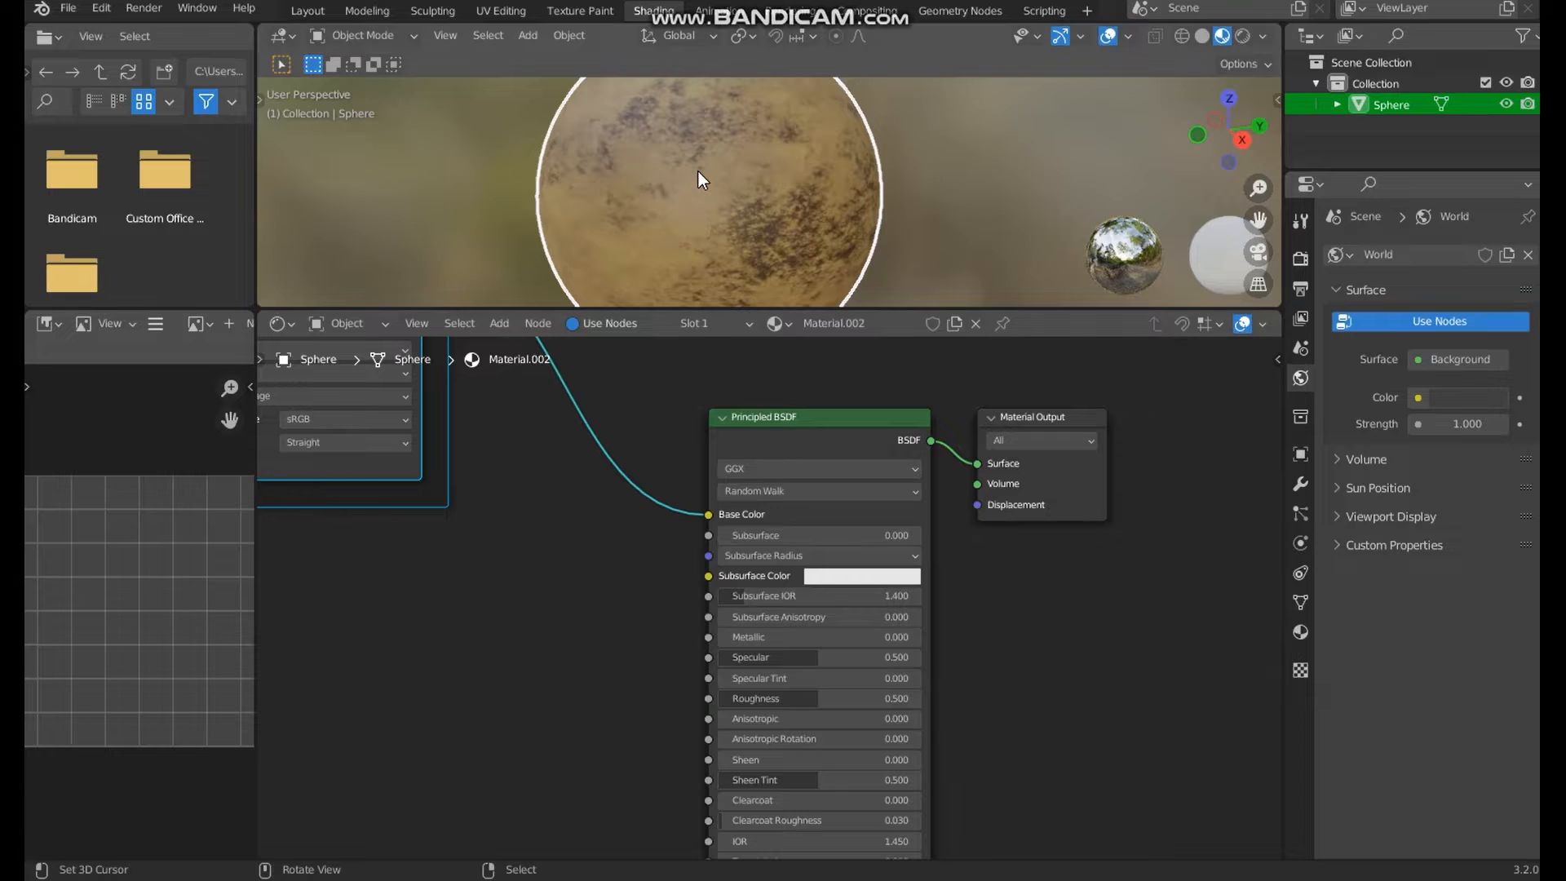
pyautogui.scroll(4, 698, 171)
pyautogui.moveTo(698, 161)
pyautogui.mouseDown(button='middle')
pyautogui.moveTo(592, 168)
pyautogui.moveTo(729, 171)
pyautogui.moveTo(685, 171)
pyautogui.mouseUp(button='middle')
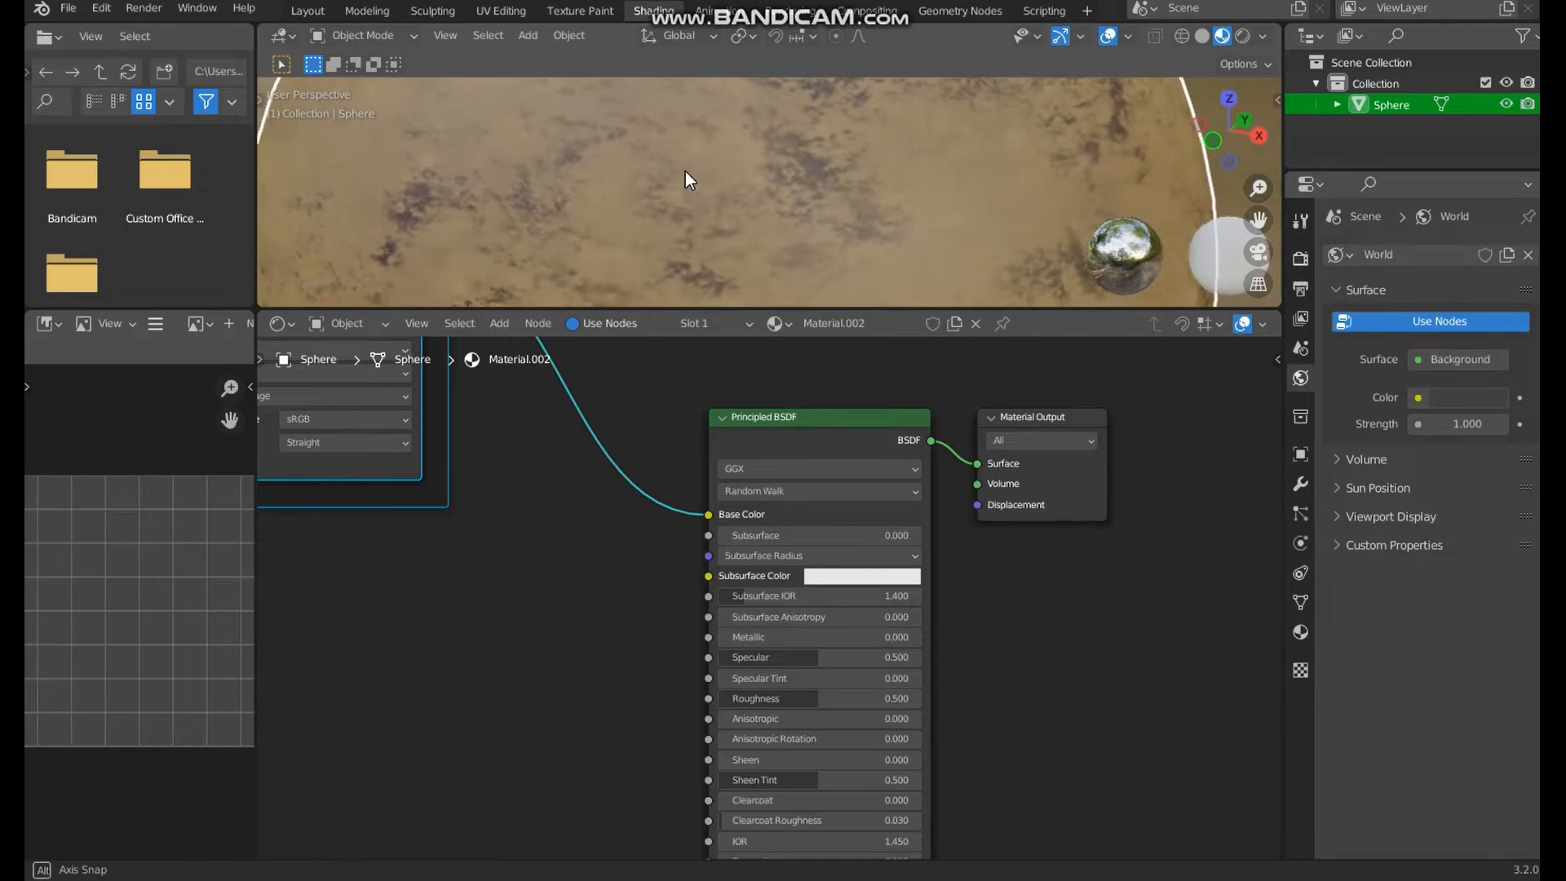
pyautogui.scroll(-4, 686, 171)
pyautogui.press('x')
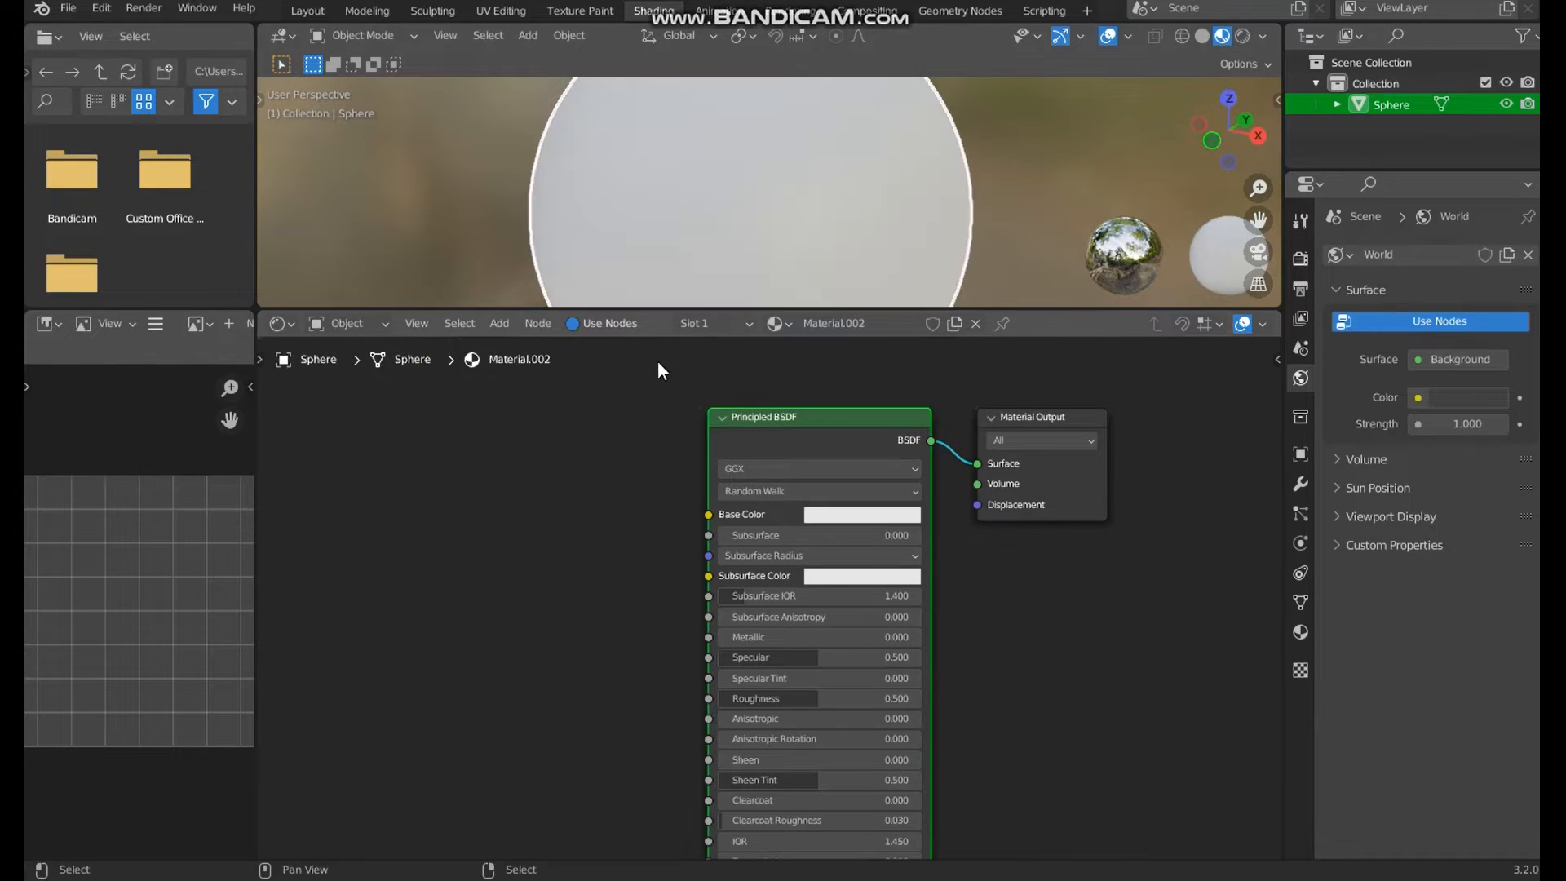
# - Run Principled Texture Setup on the Principled BSDF with the DirtyGold01_4K BaseColor, Height, Metallic and Normal images
pyautogui.hotkey('ctrl', 'shift', 't')
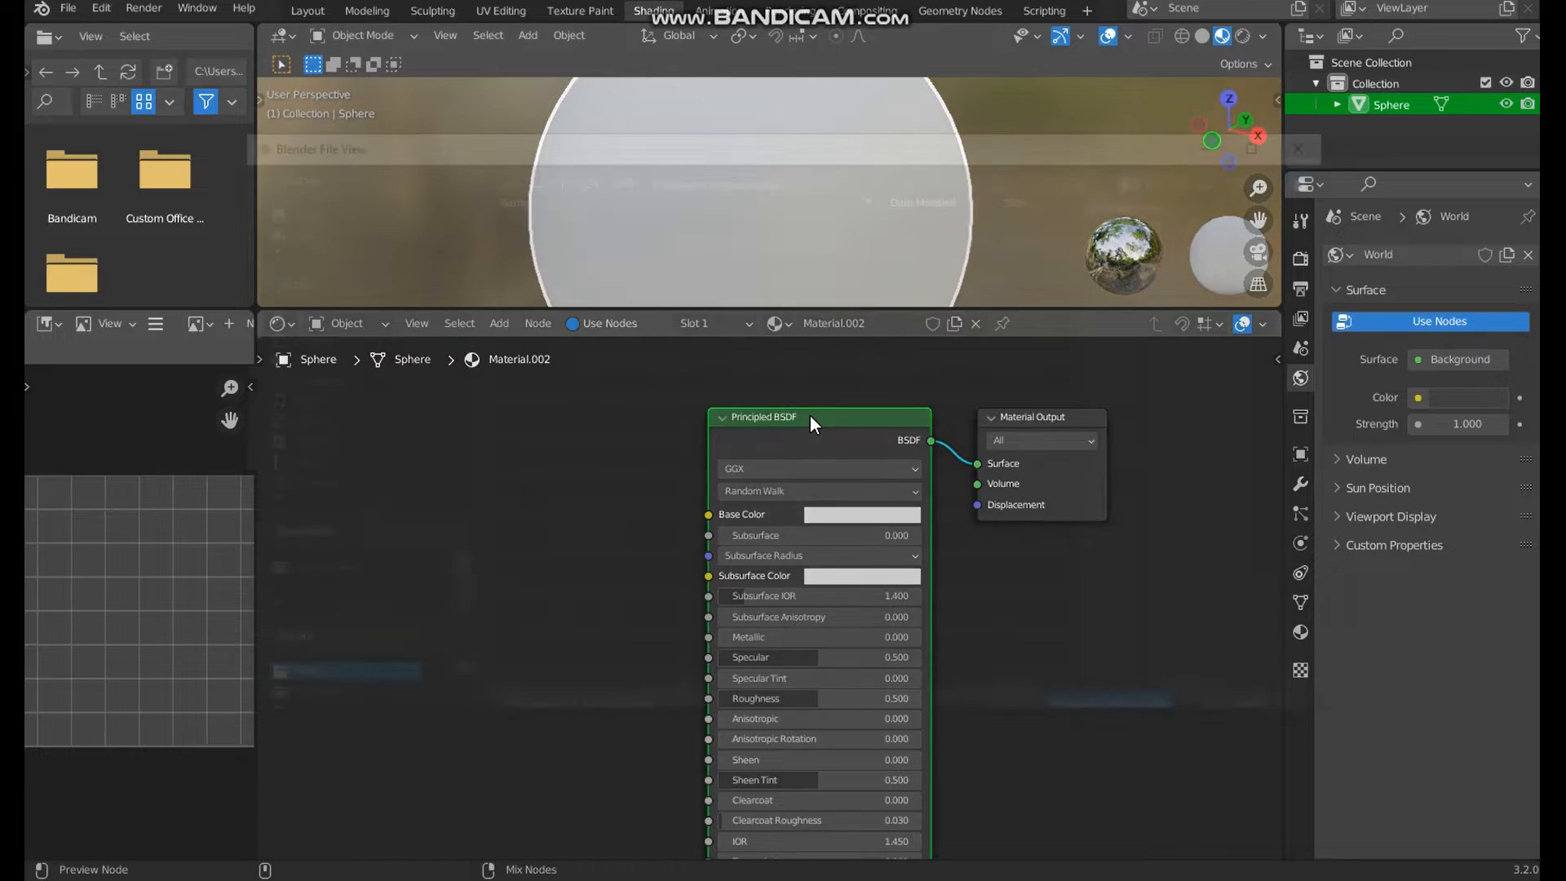
pyautogui.click(651, 254)
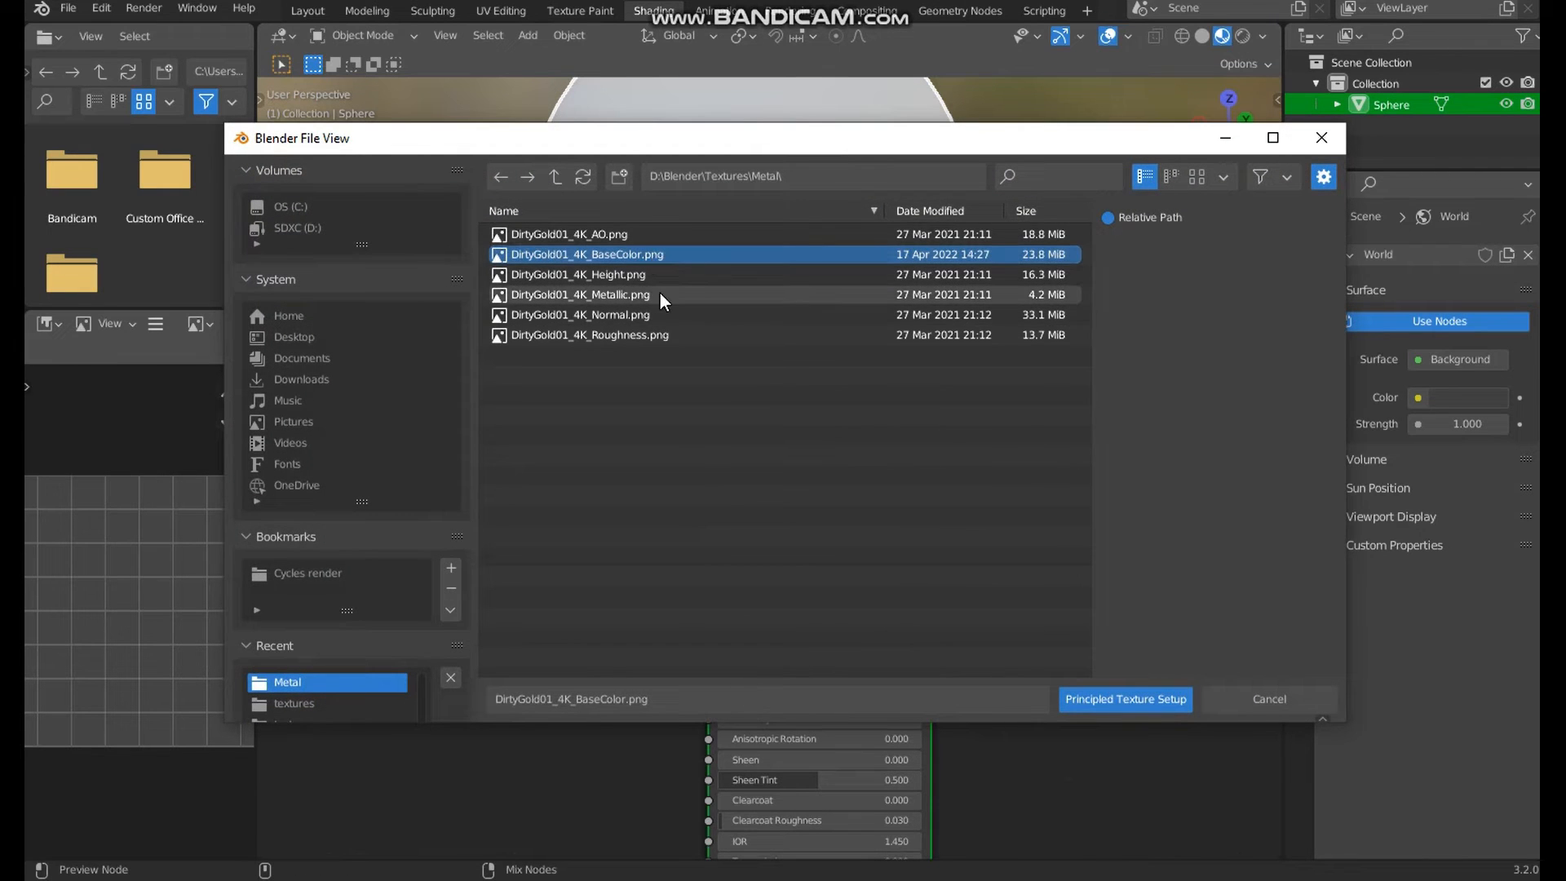
pyautogui.hotkey('shift', 'Down')
pyautogui.hotkey('shift', 'Down')
pyautogui.hotkey('shift', 'Down')
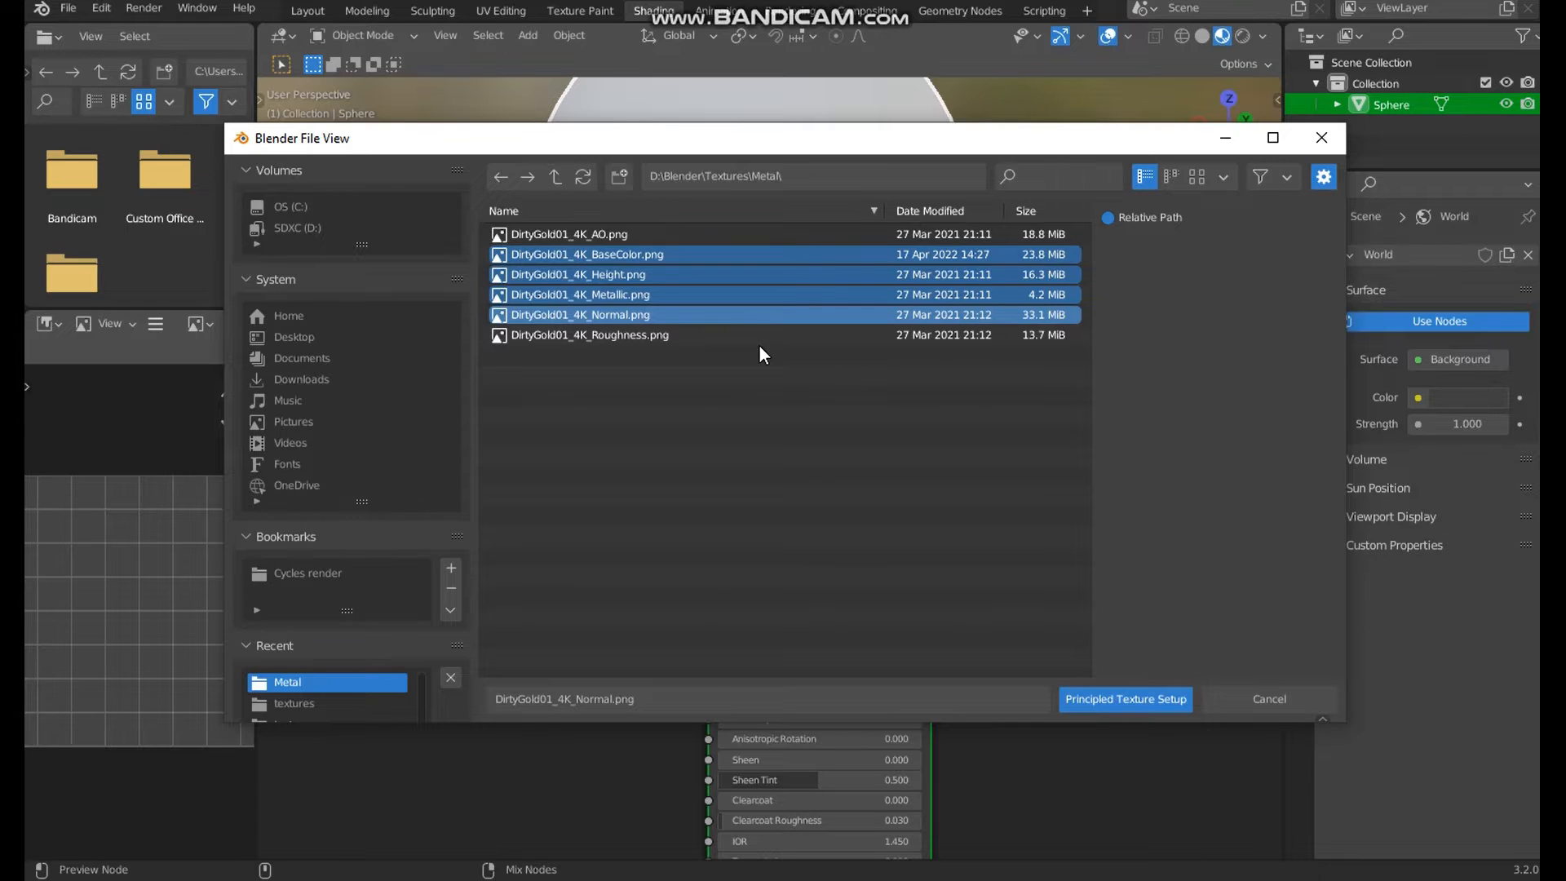
pyautogui.press('Return')
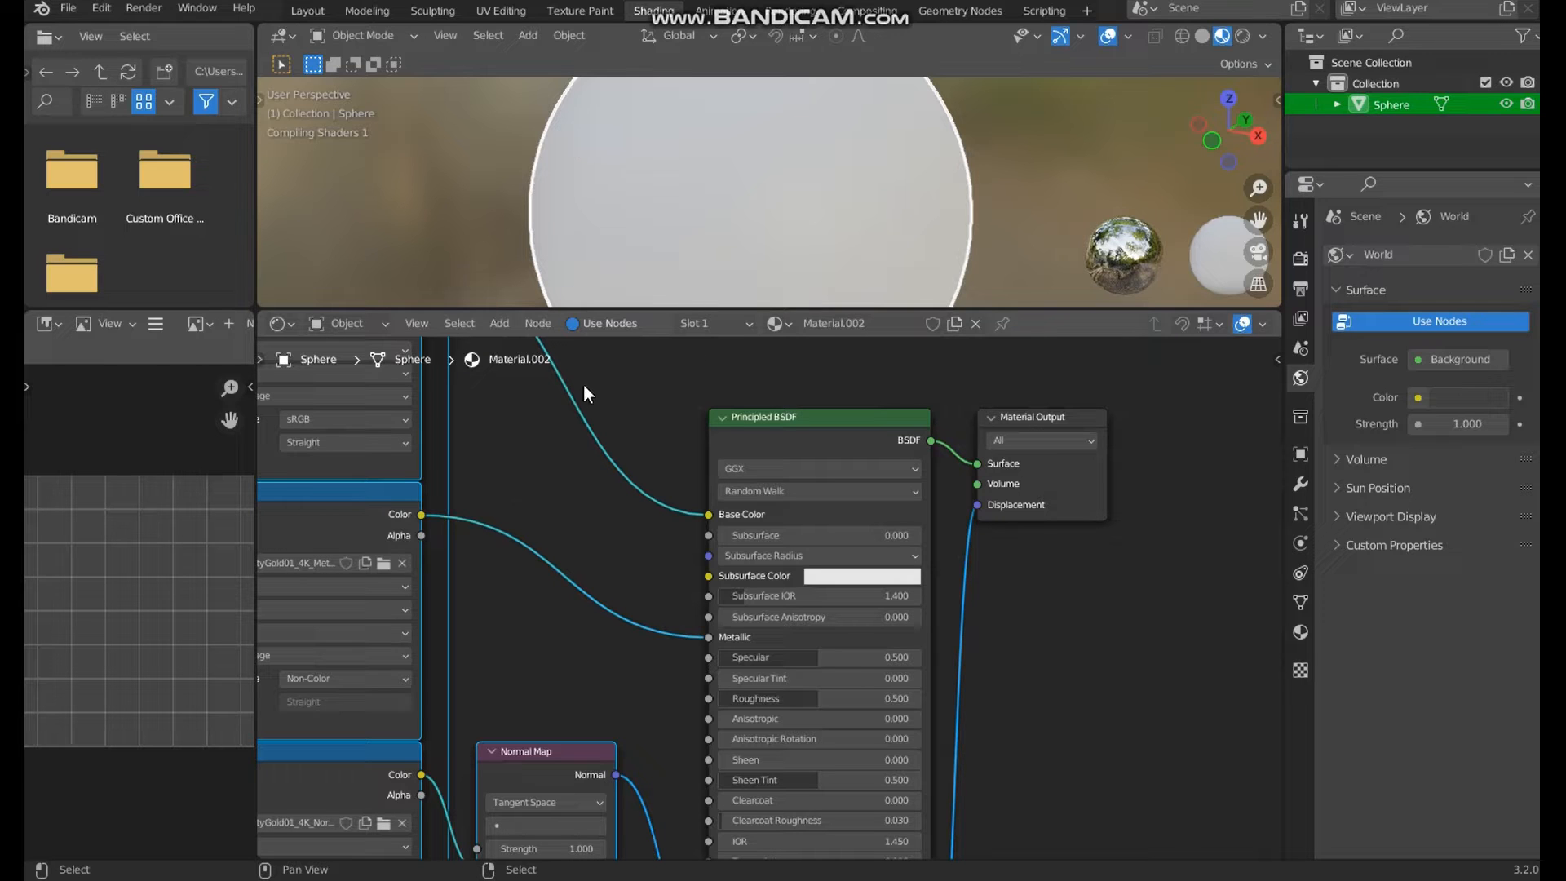
# - Examine the Textures frame and how its image nodes and the Normal Map node connect to the Principled BSDF
pyautogui.scroll(-7, 768, 594)
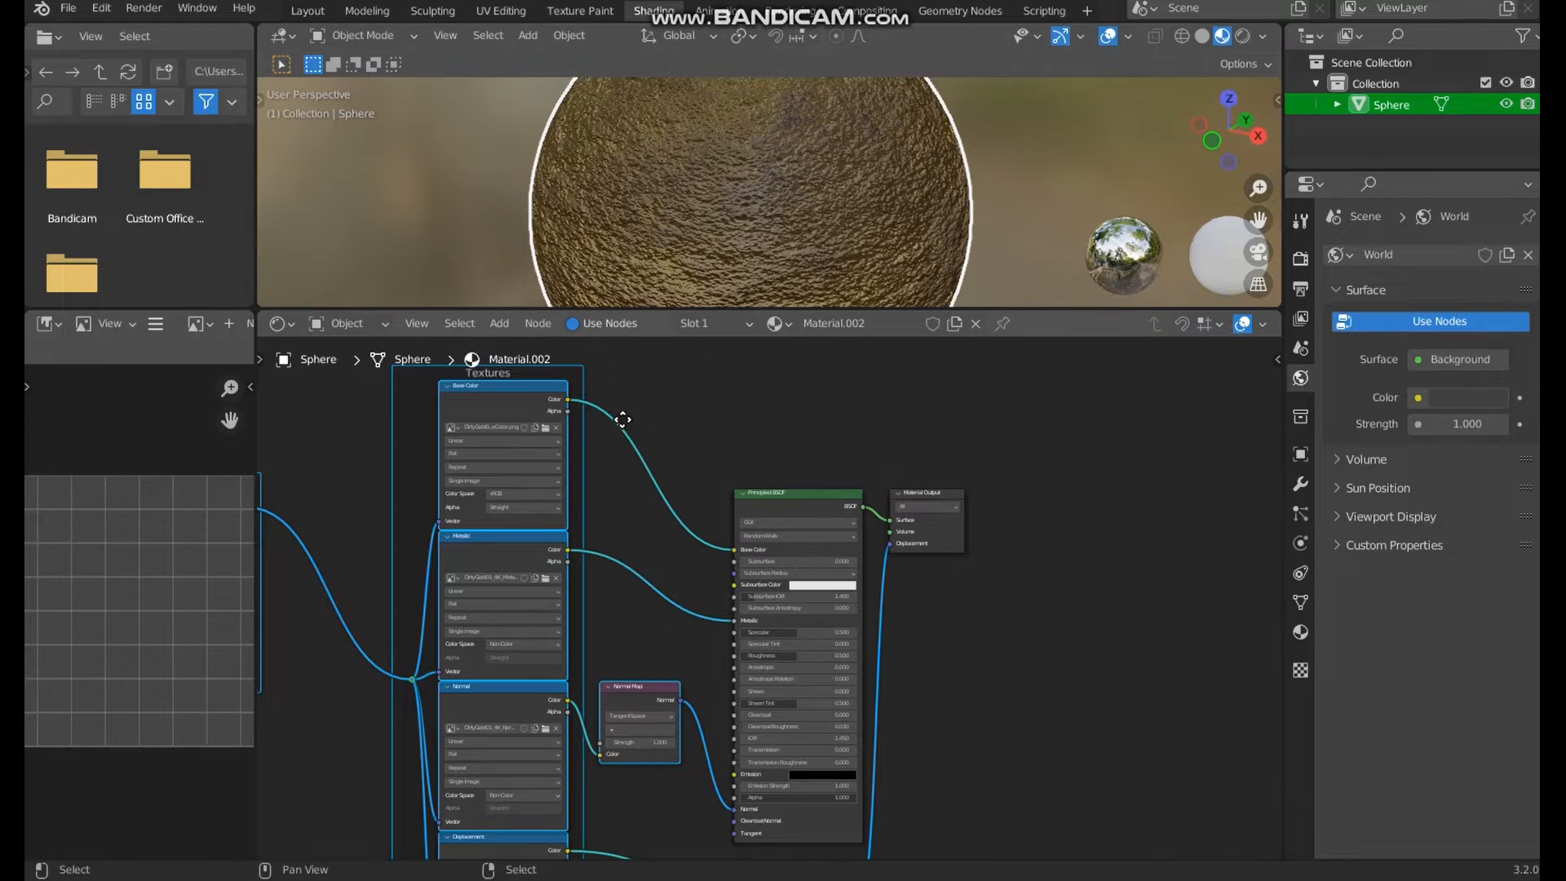
pyautogui.moveTo(622, 418); pyautogui.dragTo(775, 434, button='middle')
pyautogui.scroll(-2, 811, 411)
pyautogui.scroll(3, 696, 457)
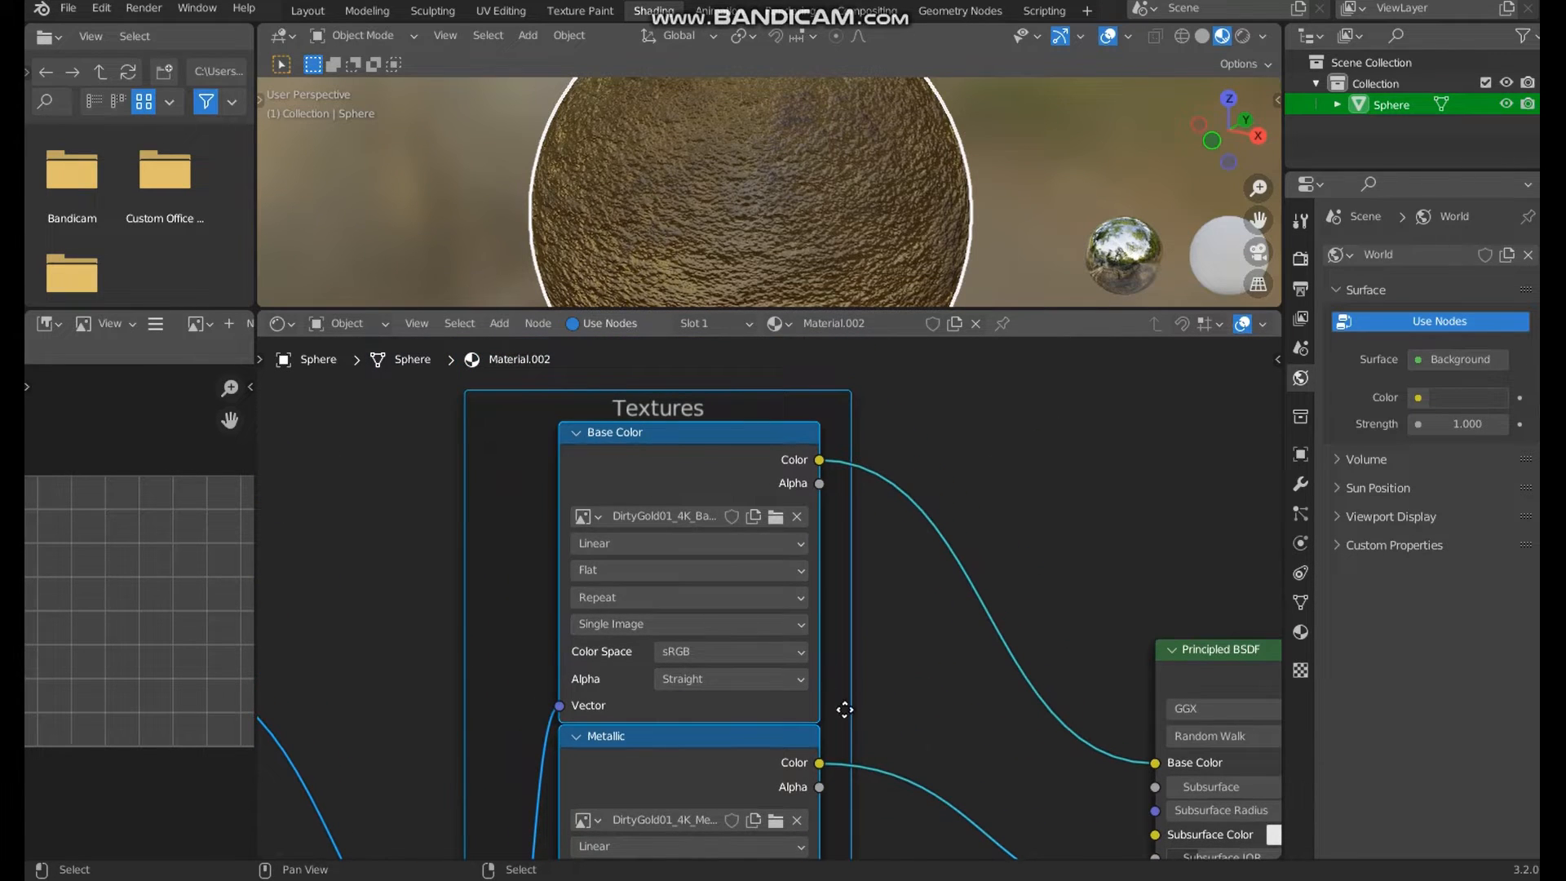
pyautogui.moveTo(860, 706); pyautogui.dragTo(867, 518, button='middle')
pyautogui.keyDown('shift'); pyautogui.scroll(-5, 860, 741); pyautogui.keyUp('shift')
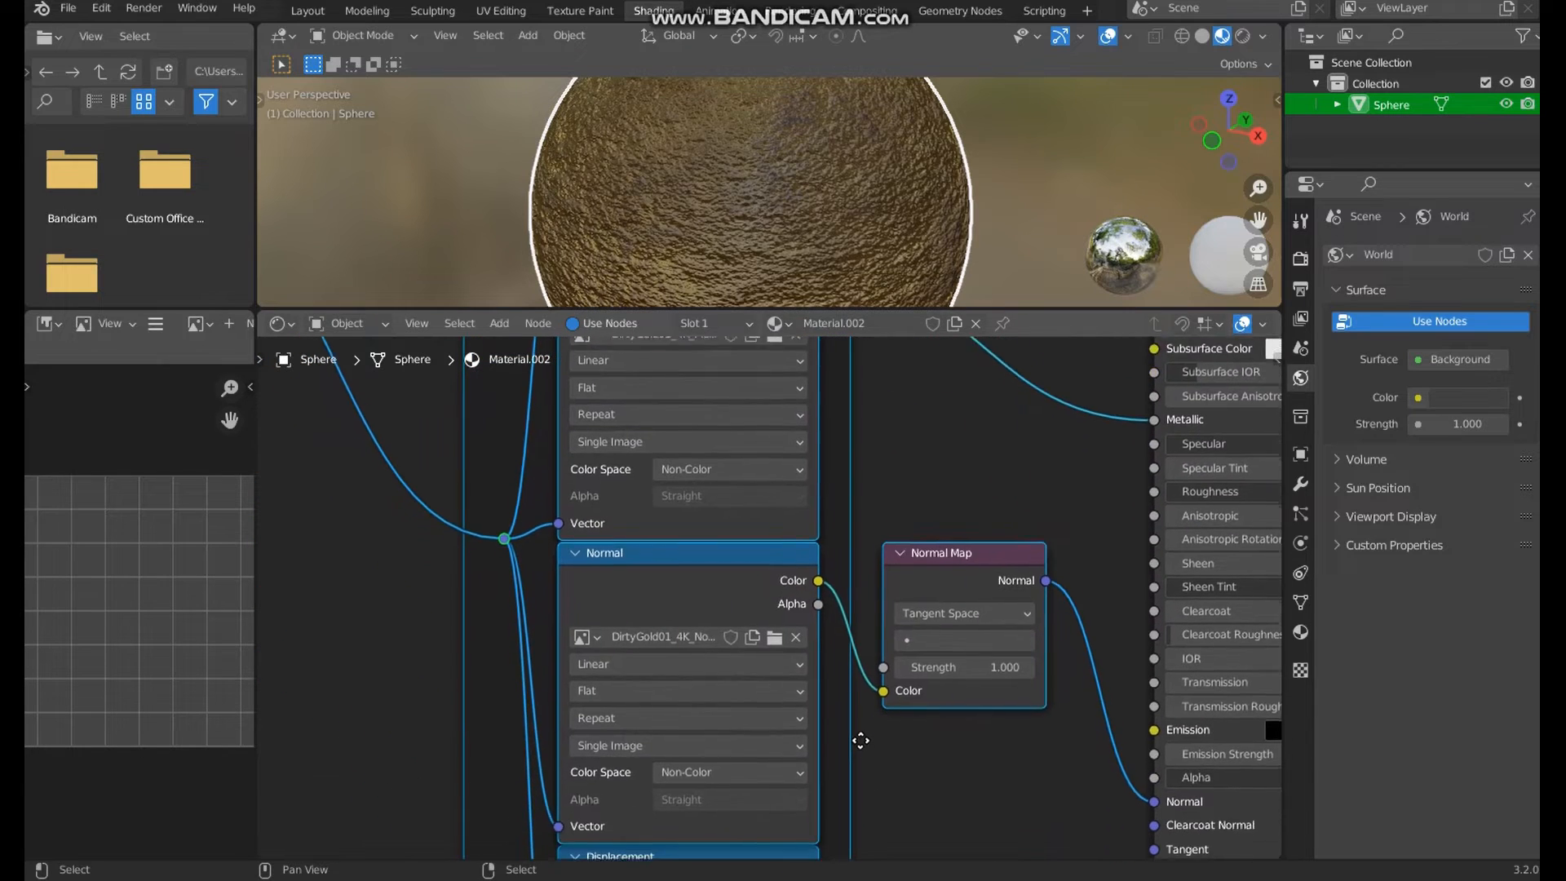
pyautogui.moveTo(873, 821); pyautogui.dragTo(1186, 472, button='middle')
# - Try shifting the texture to -0.7 m in the Mapping node's Location X, and undo the change
pyautogui.moveTo(507, 402); pyautogui.dragTo(853, 644, button='middle')
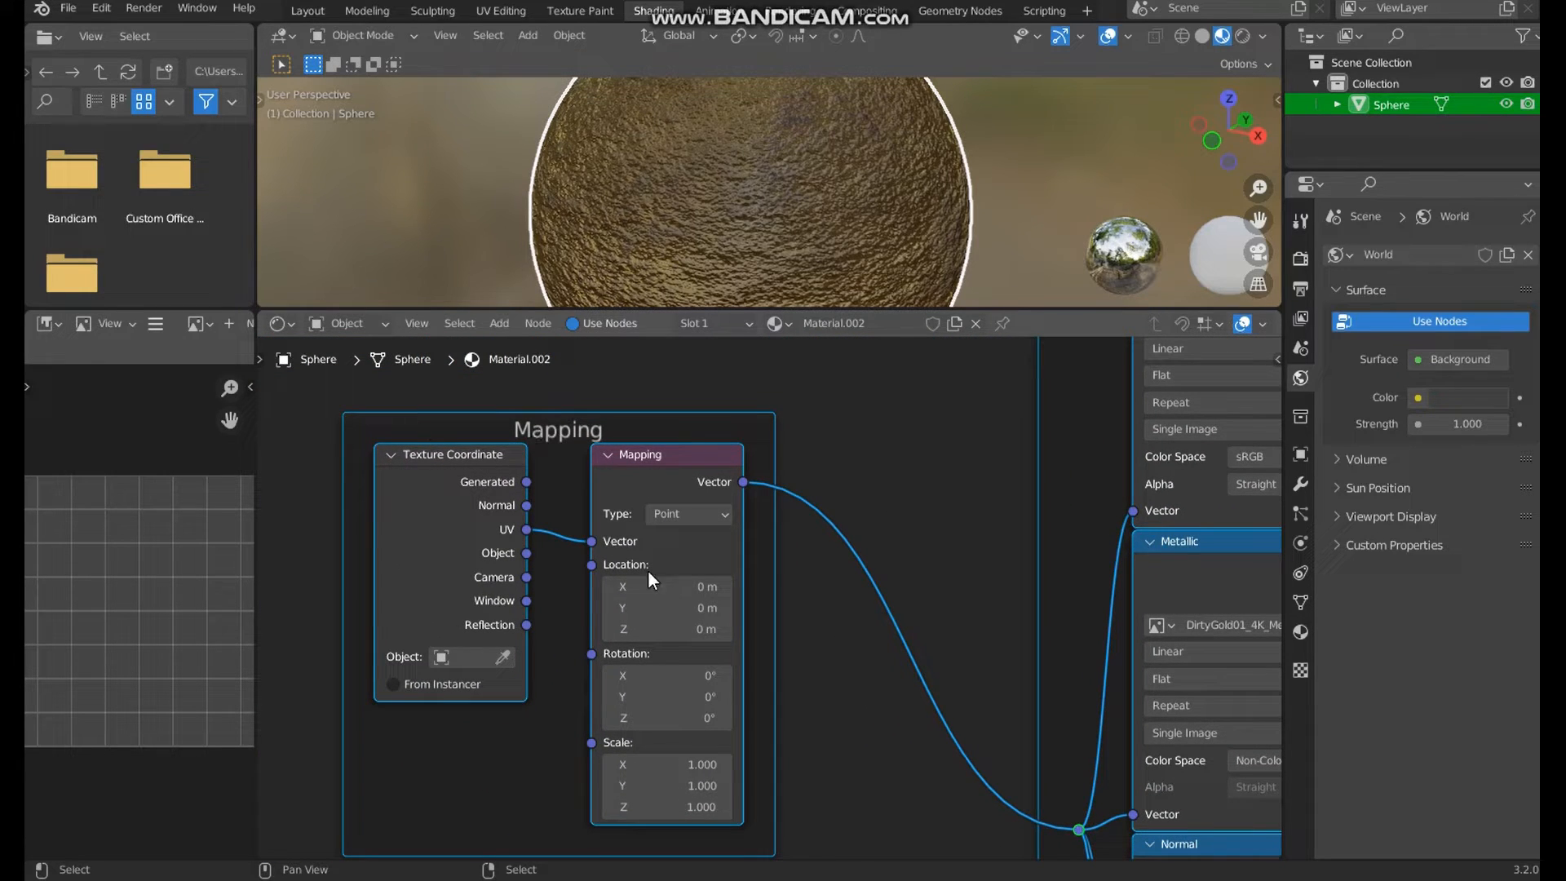
pyautogui.moveTo(653, 586)
pyautogui.mouseDown()
pyautogui.moveTo(620, 587)
pyautogui.moveTo(669, 586)
pyautogui.mouseUp()
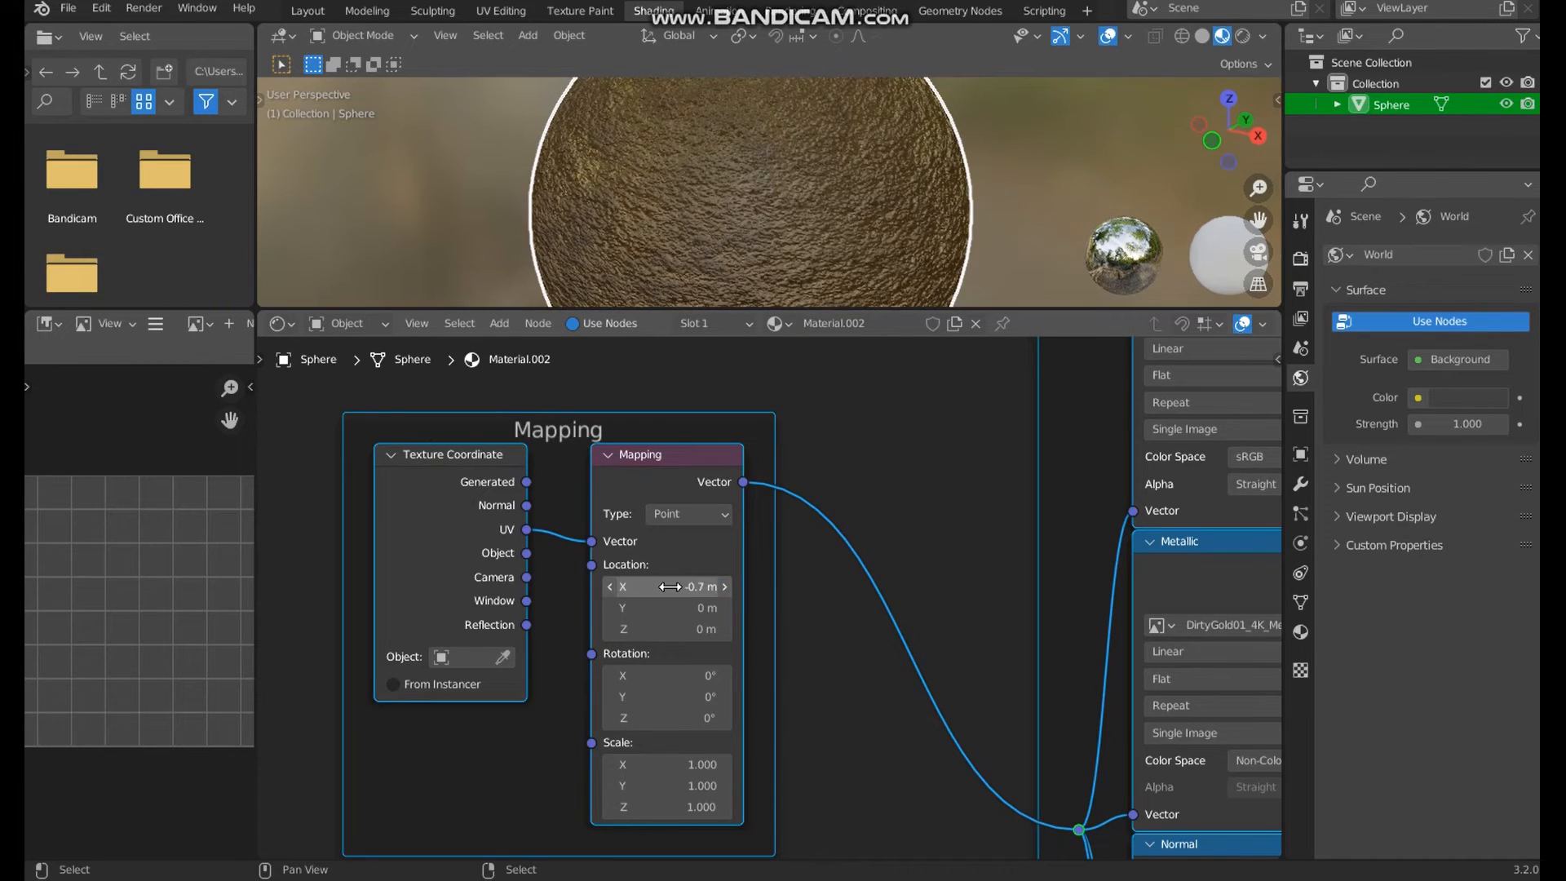
pyautogui.hotkey('ctrl', 'z')
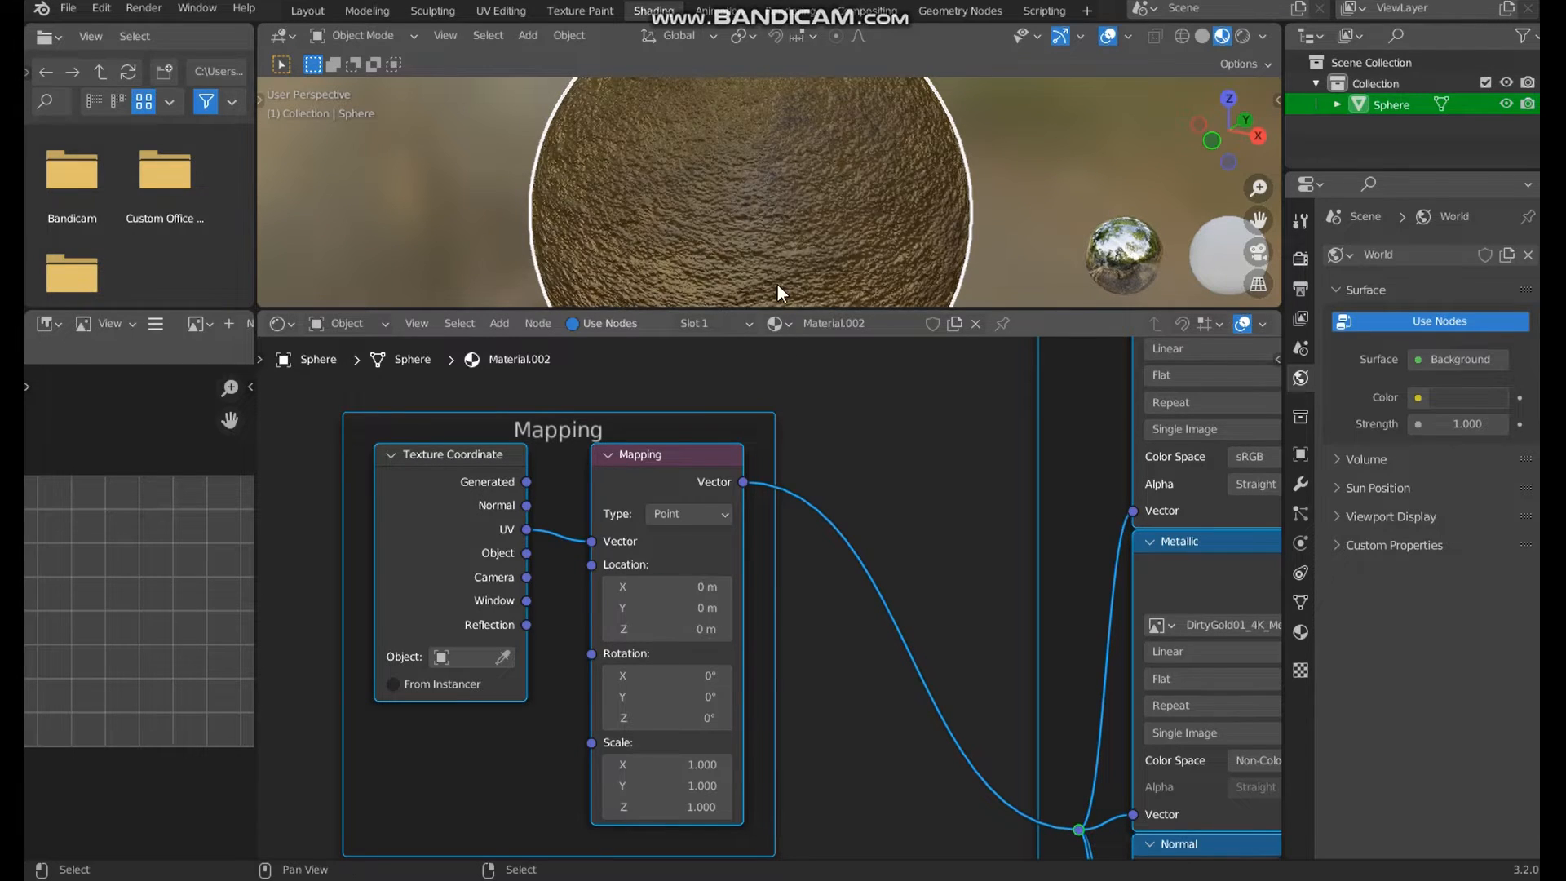
# - Inspect the gold surface on the sphere up close and from other angles, and review the Normal Map node's connections
pyautogui.moveTo(786, 159); pyautogui.dragTo(691, 179, button='middle')
pyautogui.scroll(7, 685, 181)
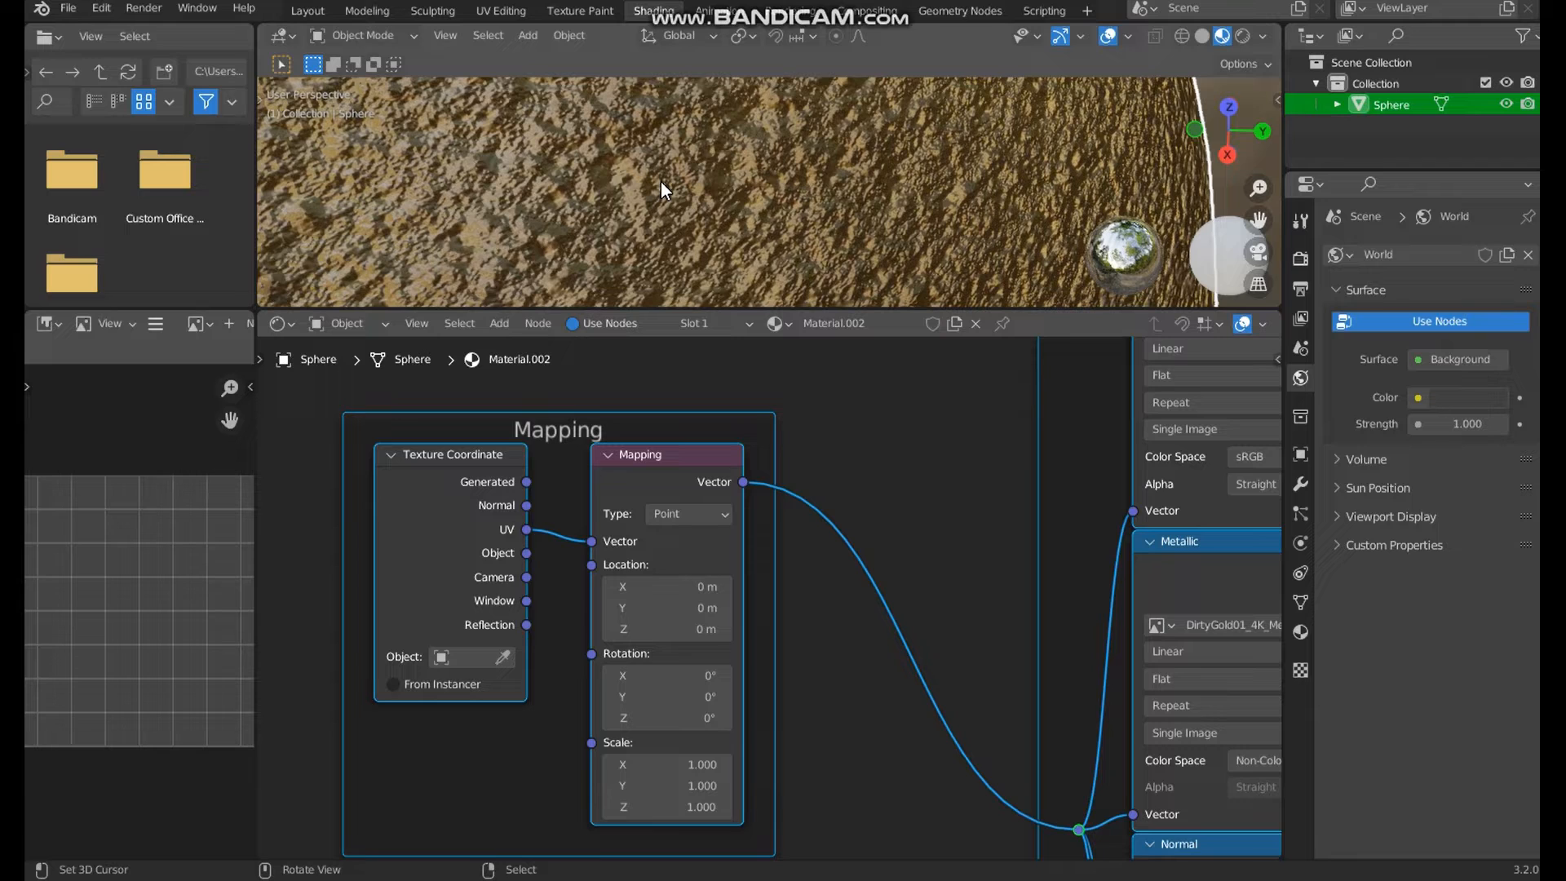
pyautogui.scroll(-5, 659, 171)
pyautogui.moveTo(649, 169); pyautogui.dragTo(629, 137, button='middle')
pyautogui.press('KP_Decimal')
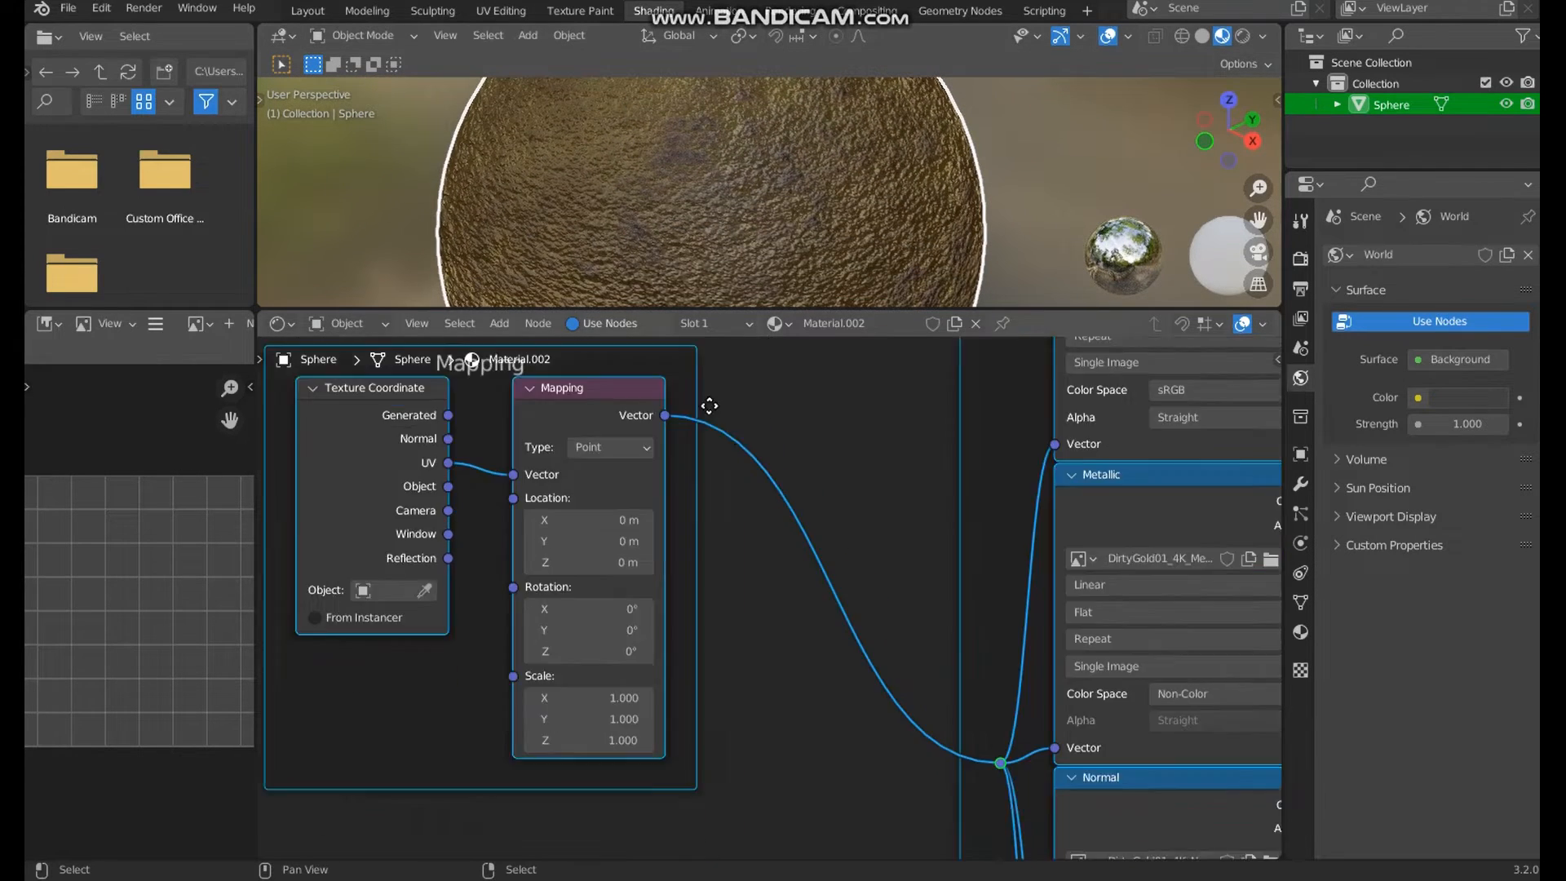
pyautogui.moveTo(1014, 671); pyautogui.dragTo(538, 677, button='middle')
pyautogui.scroll(-2, 624, 558)
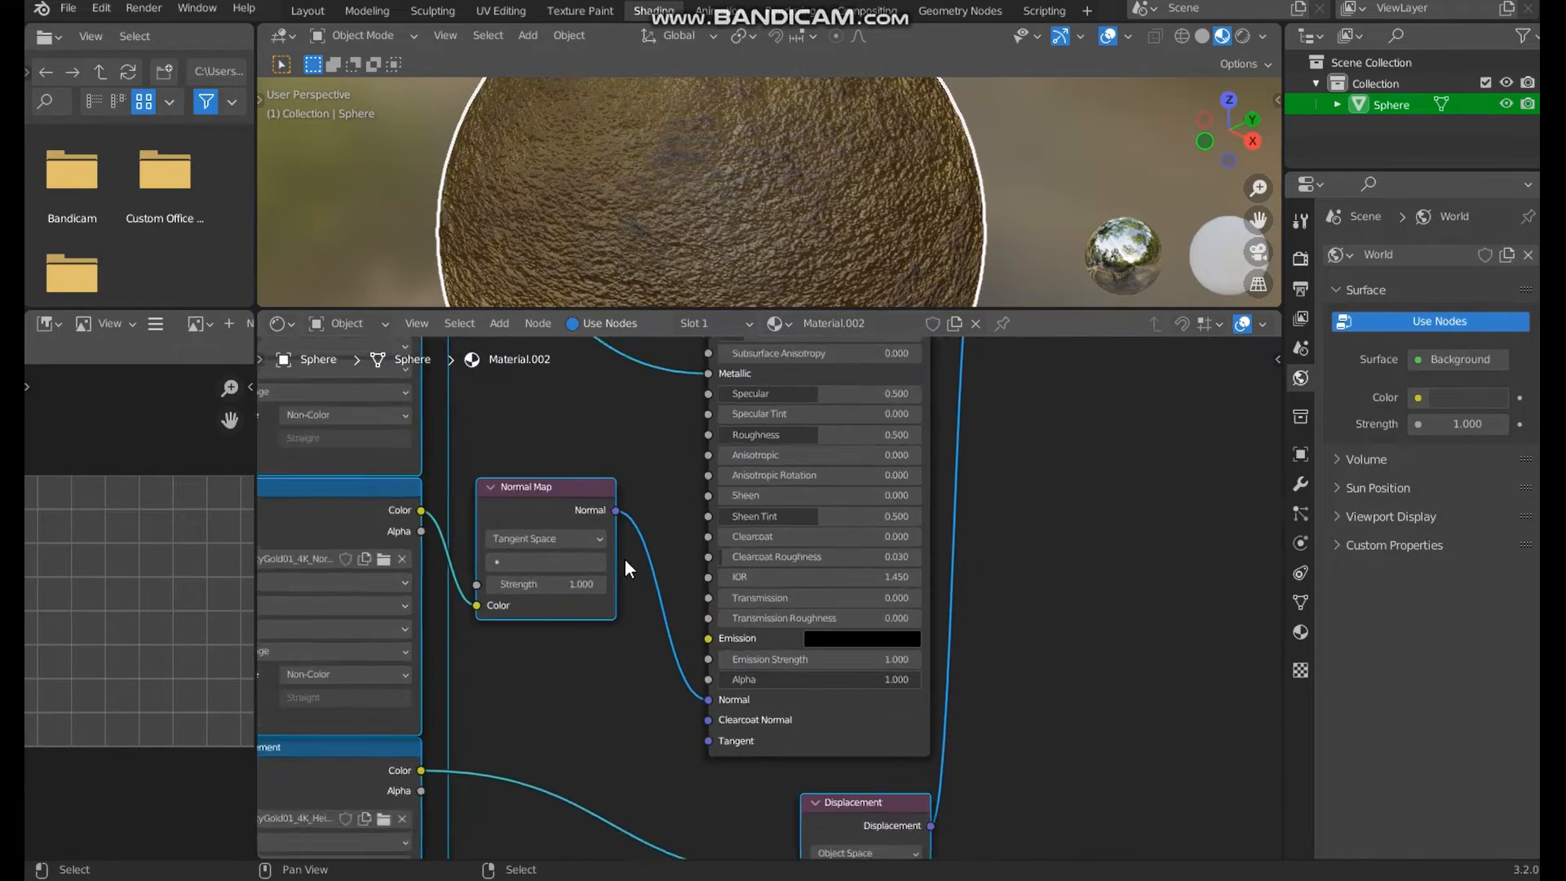
# - Join the file browser and image editor areas into their neighbours and enlarge the node editor at the viewport's expense
pyautogui.moveTo(676, 310); pyautogui.dragTo(676, 243)
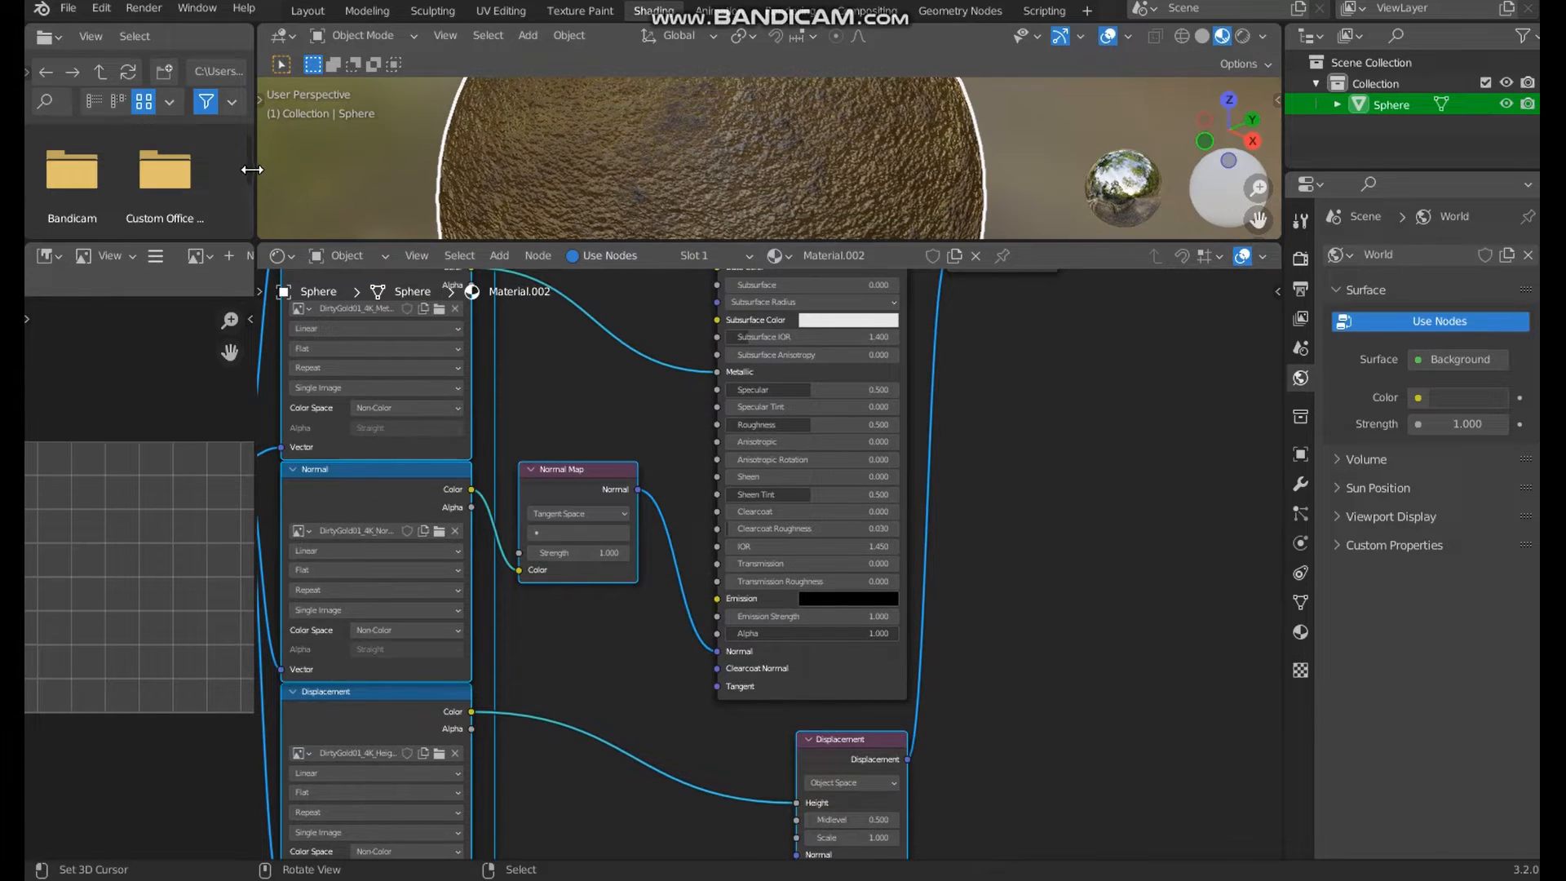
pyautogui.rightClick(257, 176)
pyautogui.click(237, 176)
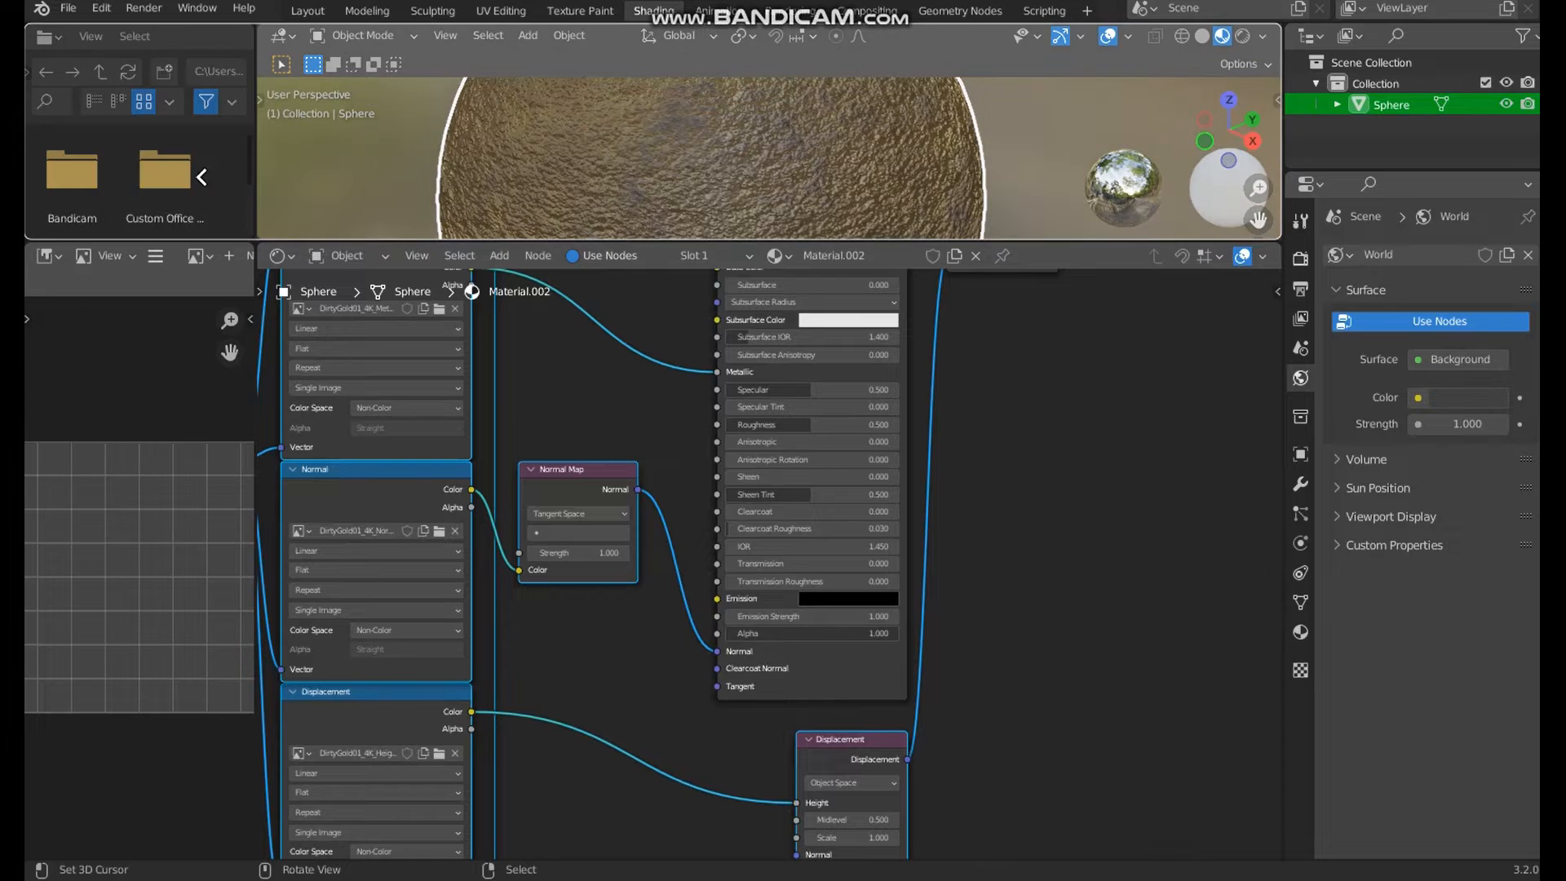
pyautogui.click(237, 176)
pyautogui.rightClick(256, 311)
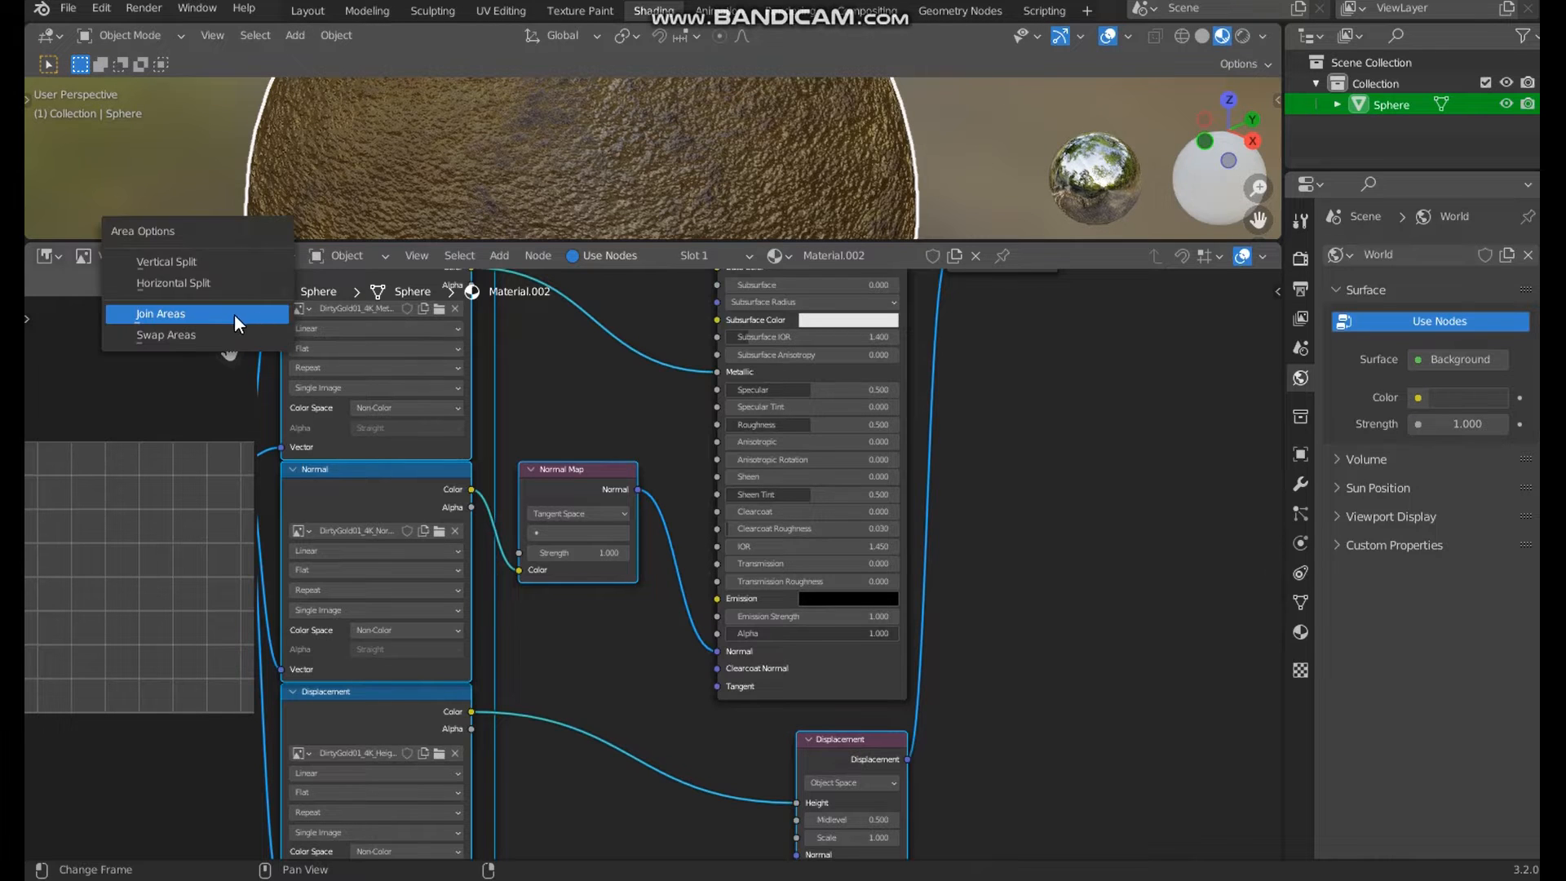
pyautogui.click(234, 315)
pyautogui.click(186, 322)
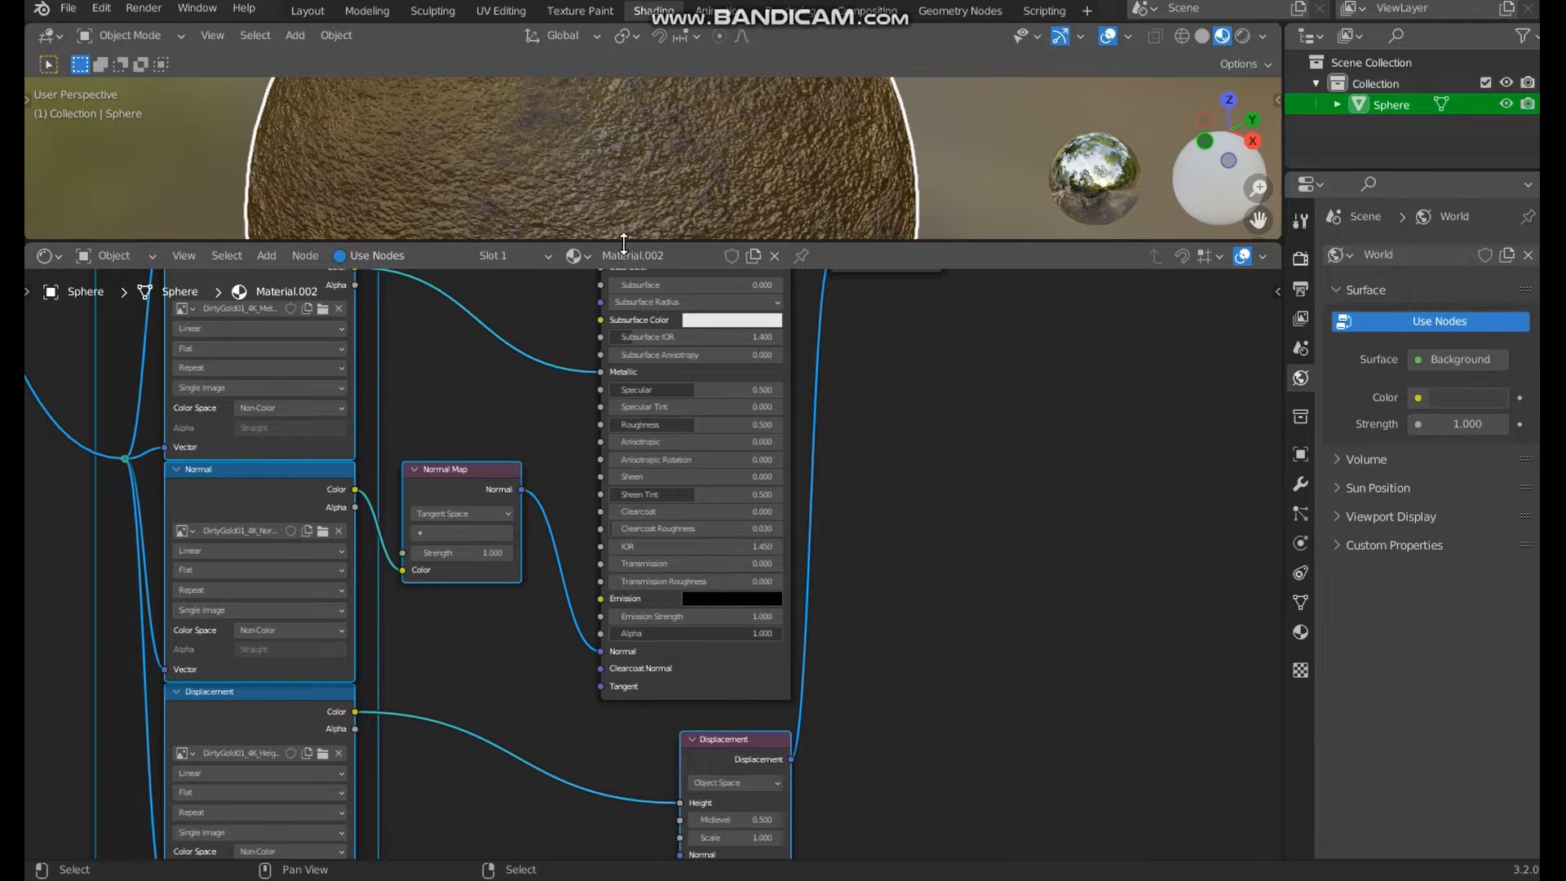
pyautogui.moveTo(624, 243); pyautogui.dragTo(624, 158)
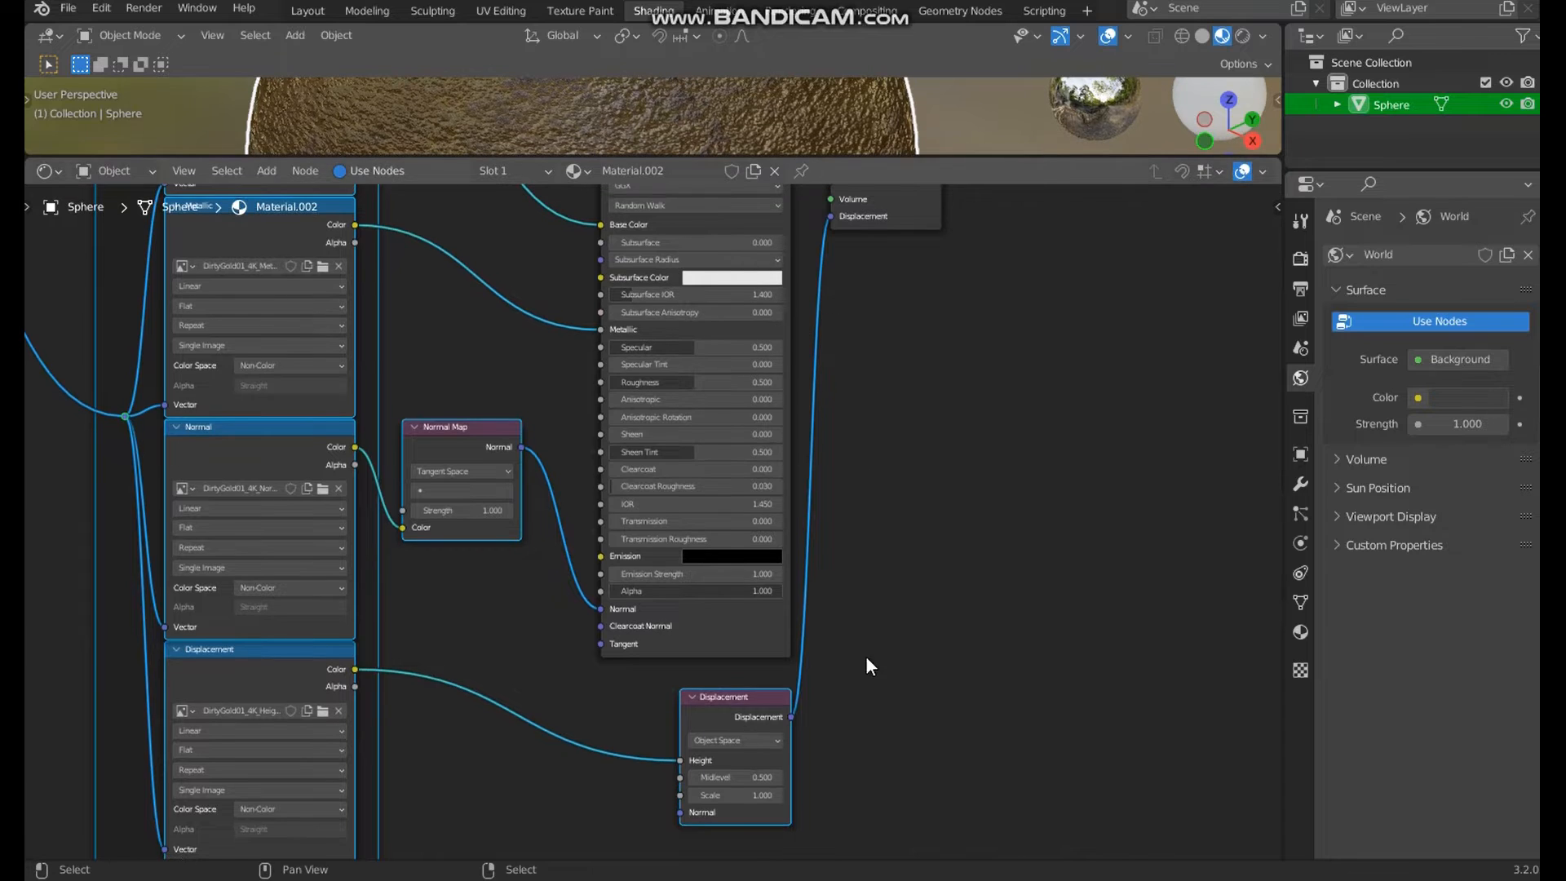
# - Trace the Displacement node's links to the Material Output and review the whole node tree from the Mapping frame onward
pyautogui.scroll(1, 884, 600)
pyautogui.moveTo(885, 597); pyautogui.dragTo(867, 343, button='middle')
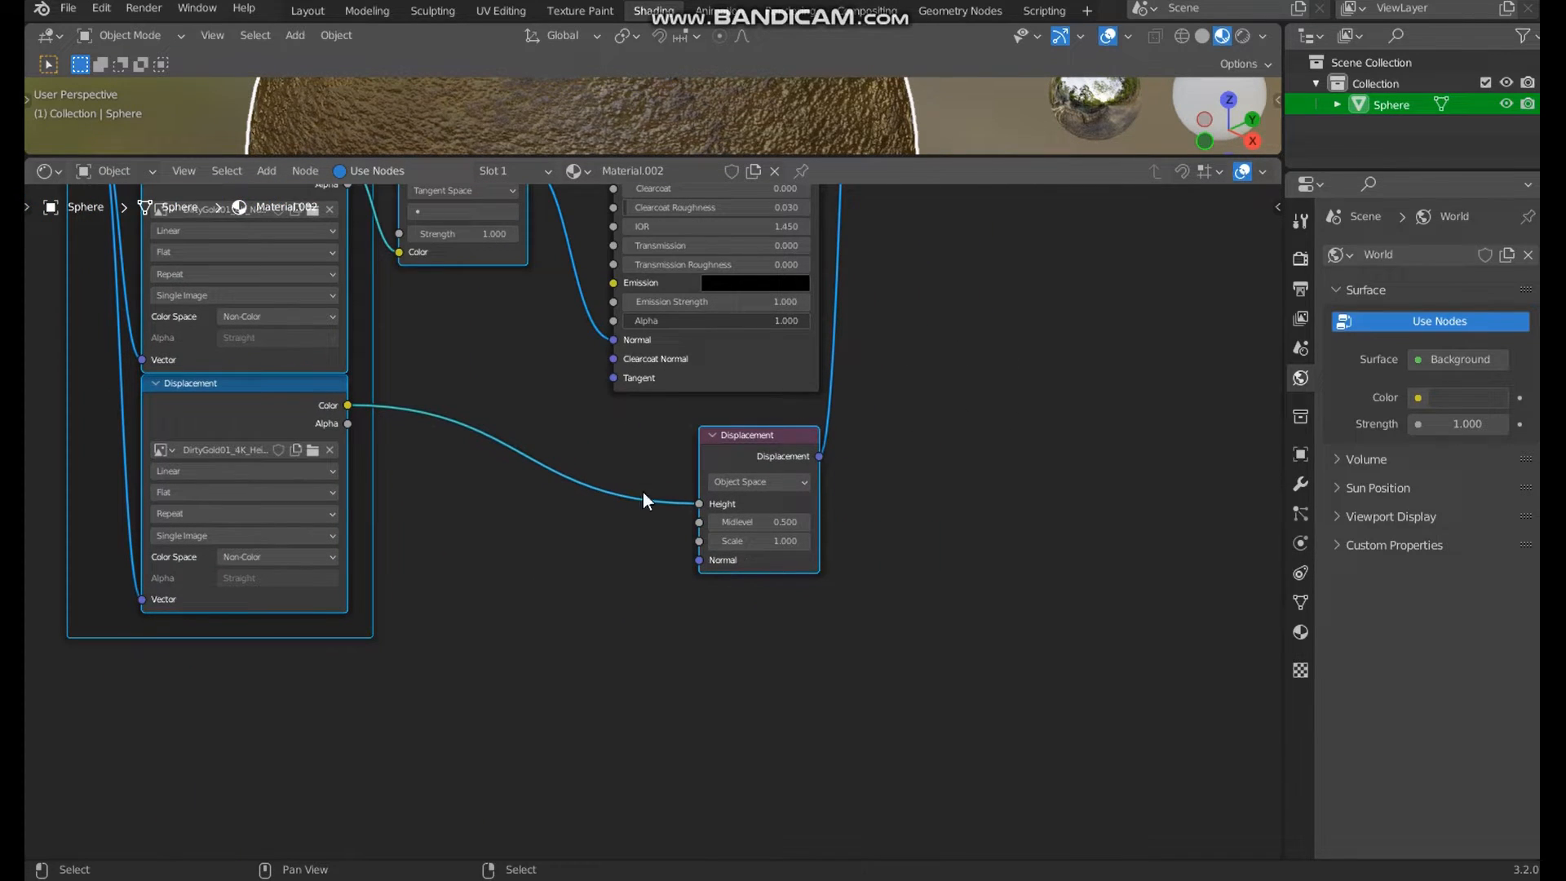
pyautogui.moveTo(839, 395); pyautogui.dragTo(546, 748, button='middle')
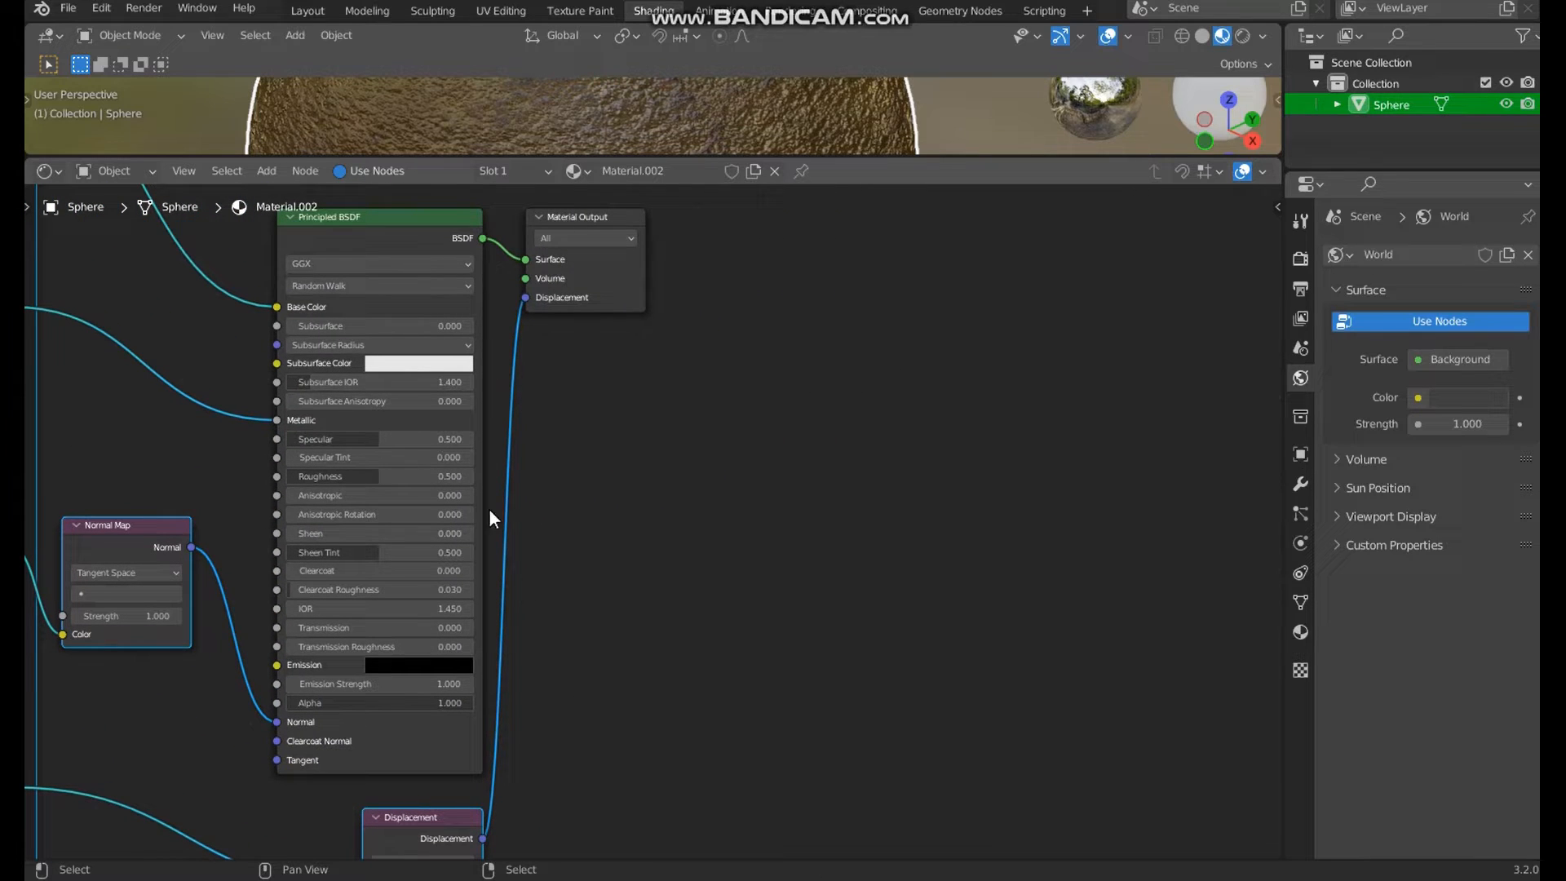
pyautogui.moveTo(458, 440); pyautogui.dragTo(1248, 664, button='middle')
pyautogui.scroll(-1, 1020, 471)
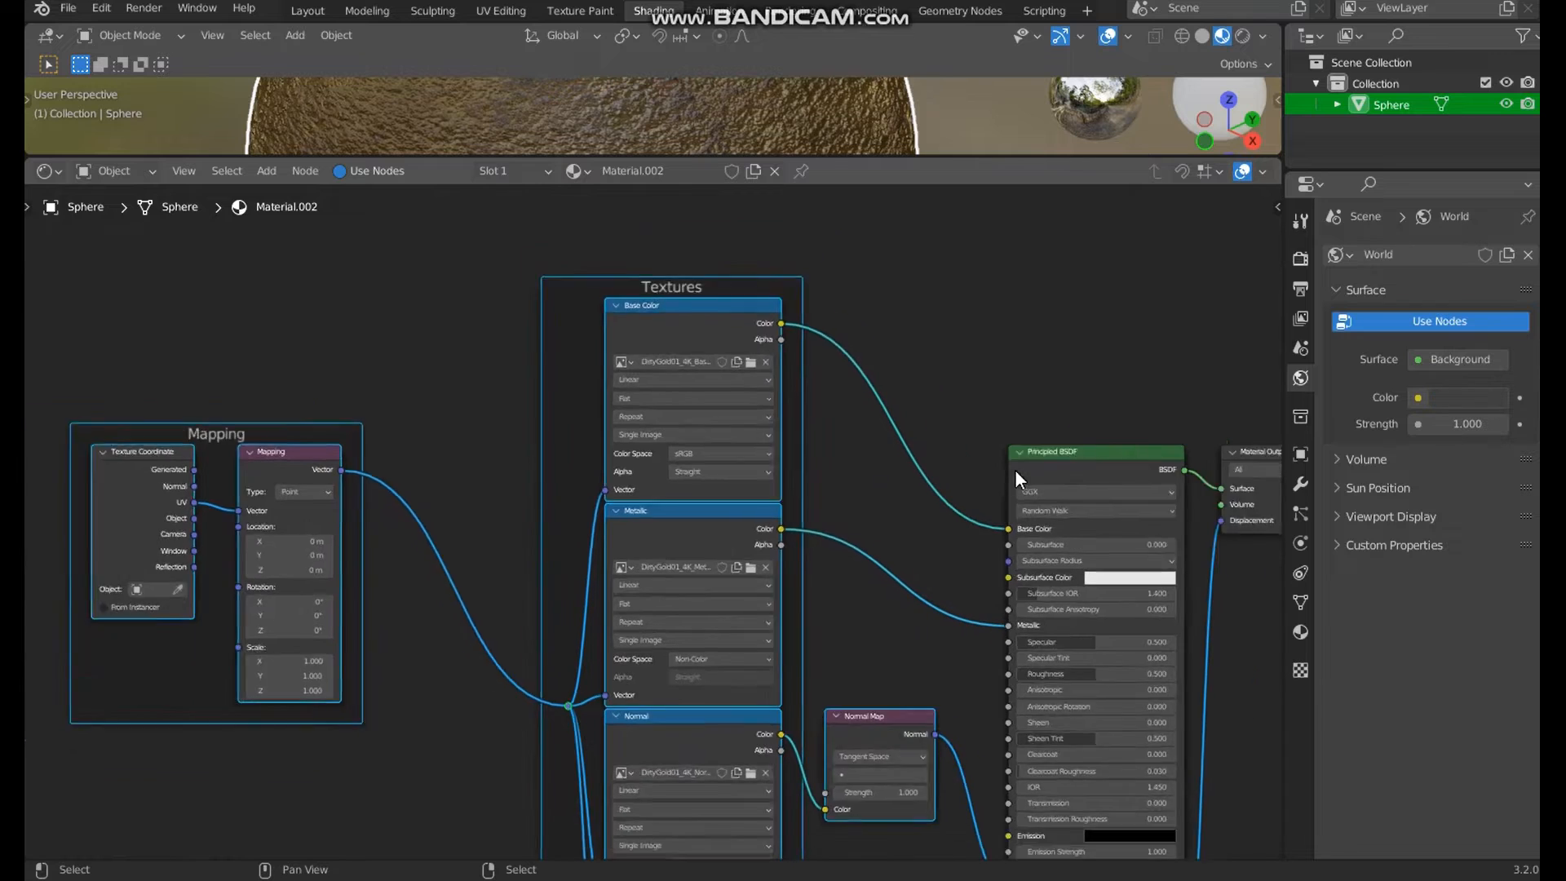
pyautogui.scroll(-1, 933, 487)
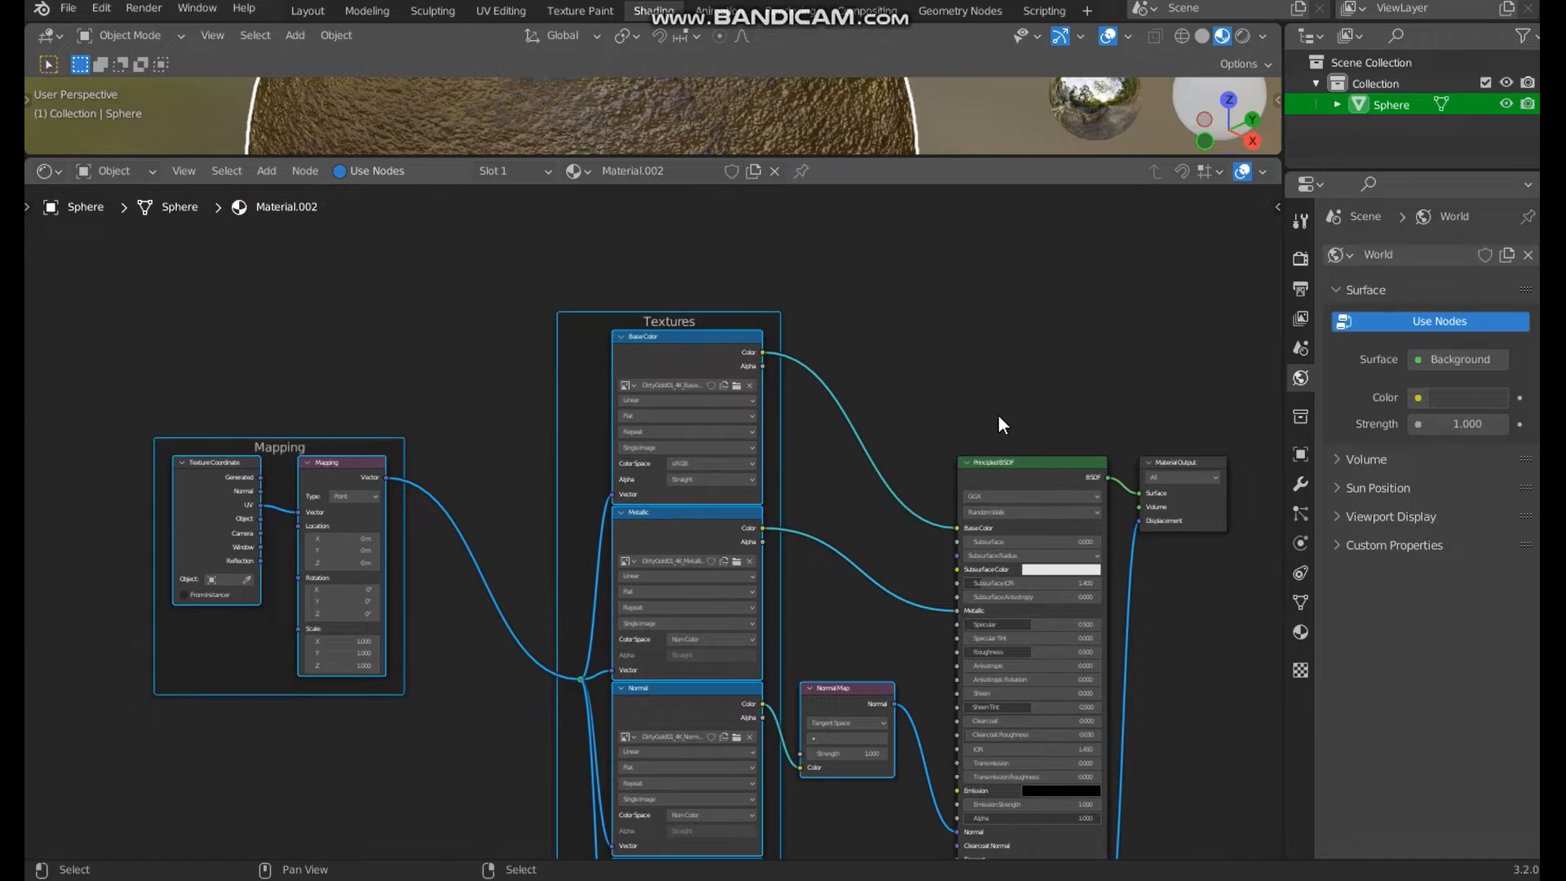
# - Switch to the Layout workspace and display the sphere in Material Preview shading
pyautogui.click(307, 12)
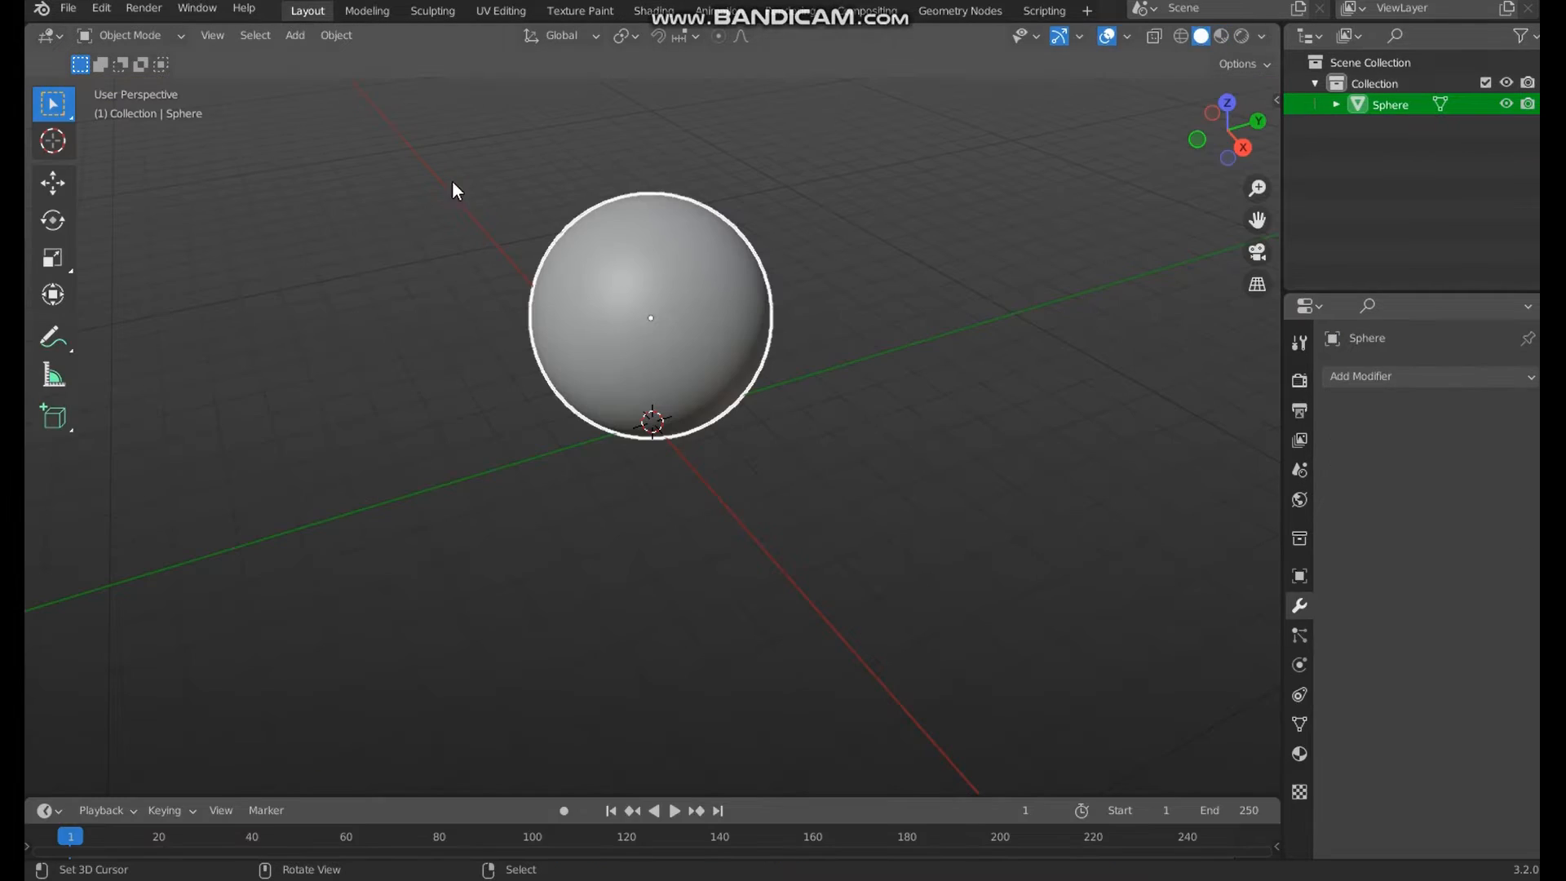
pyautogui.click(1222, 36)
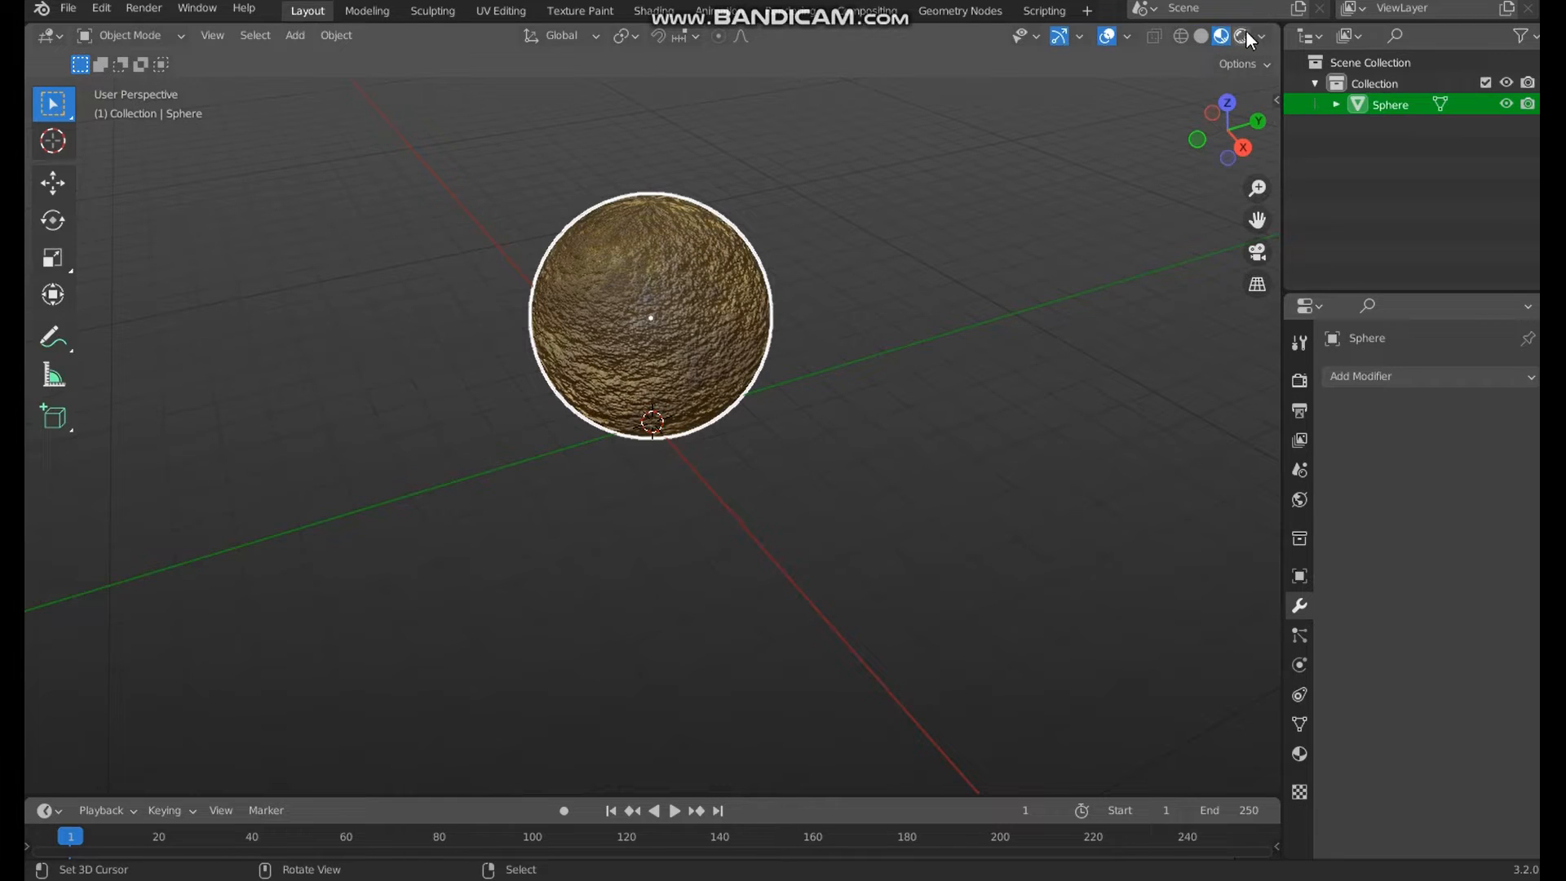
# - Display the sphere in Rendered shading and change the render engine to Cycles
pyautogui.click(1243, 36)
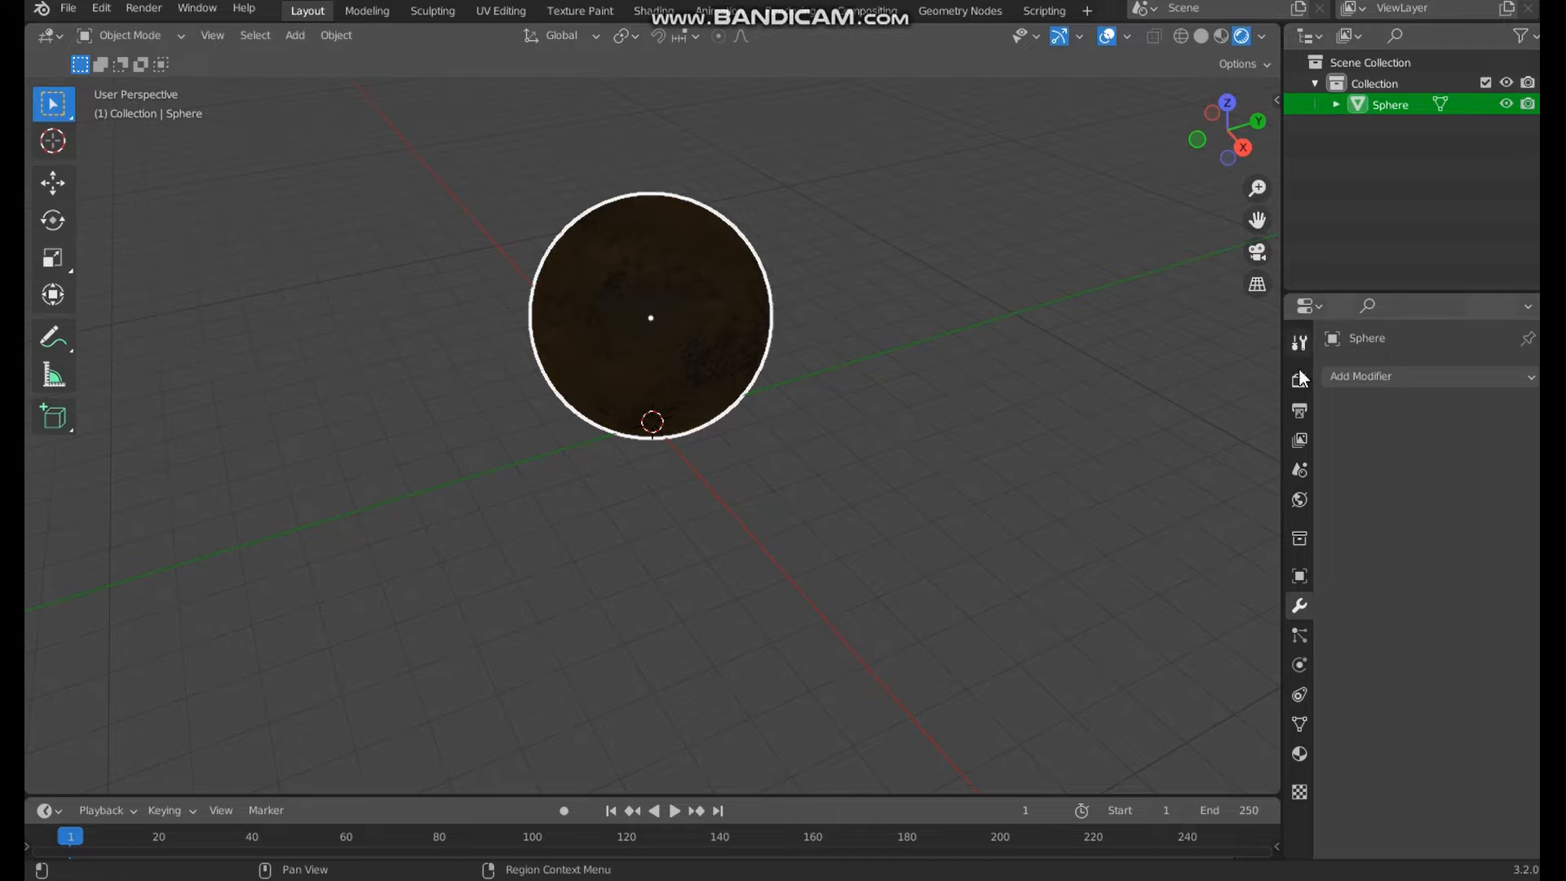
pyautogui.click(1300, 380)
pyautogui.click(1435, 378)
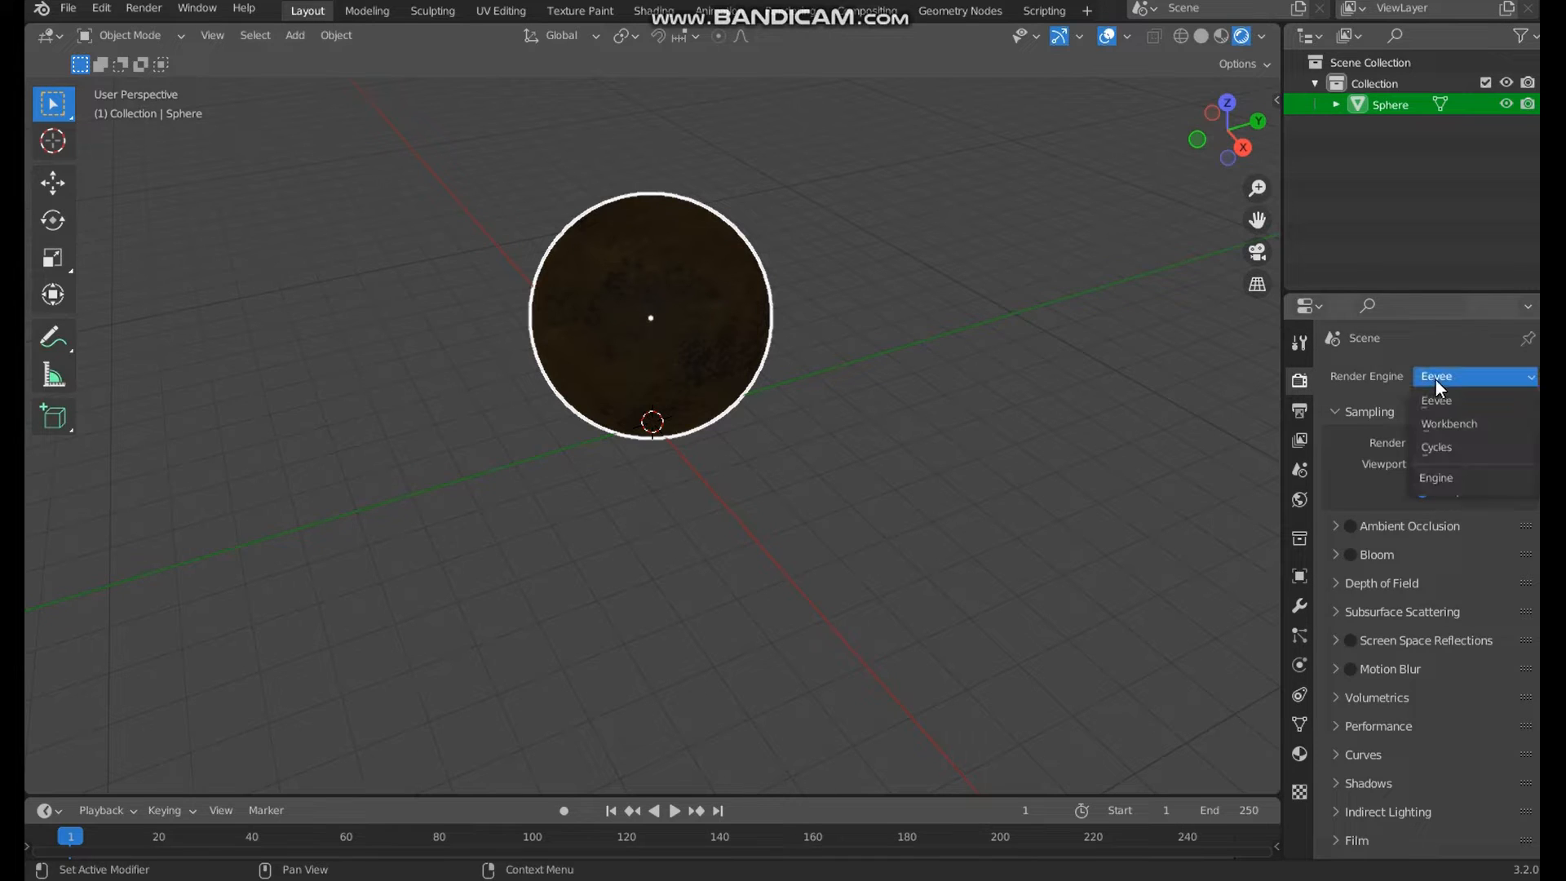
pyautogui.click(1262, 36)
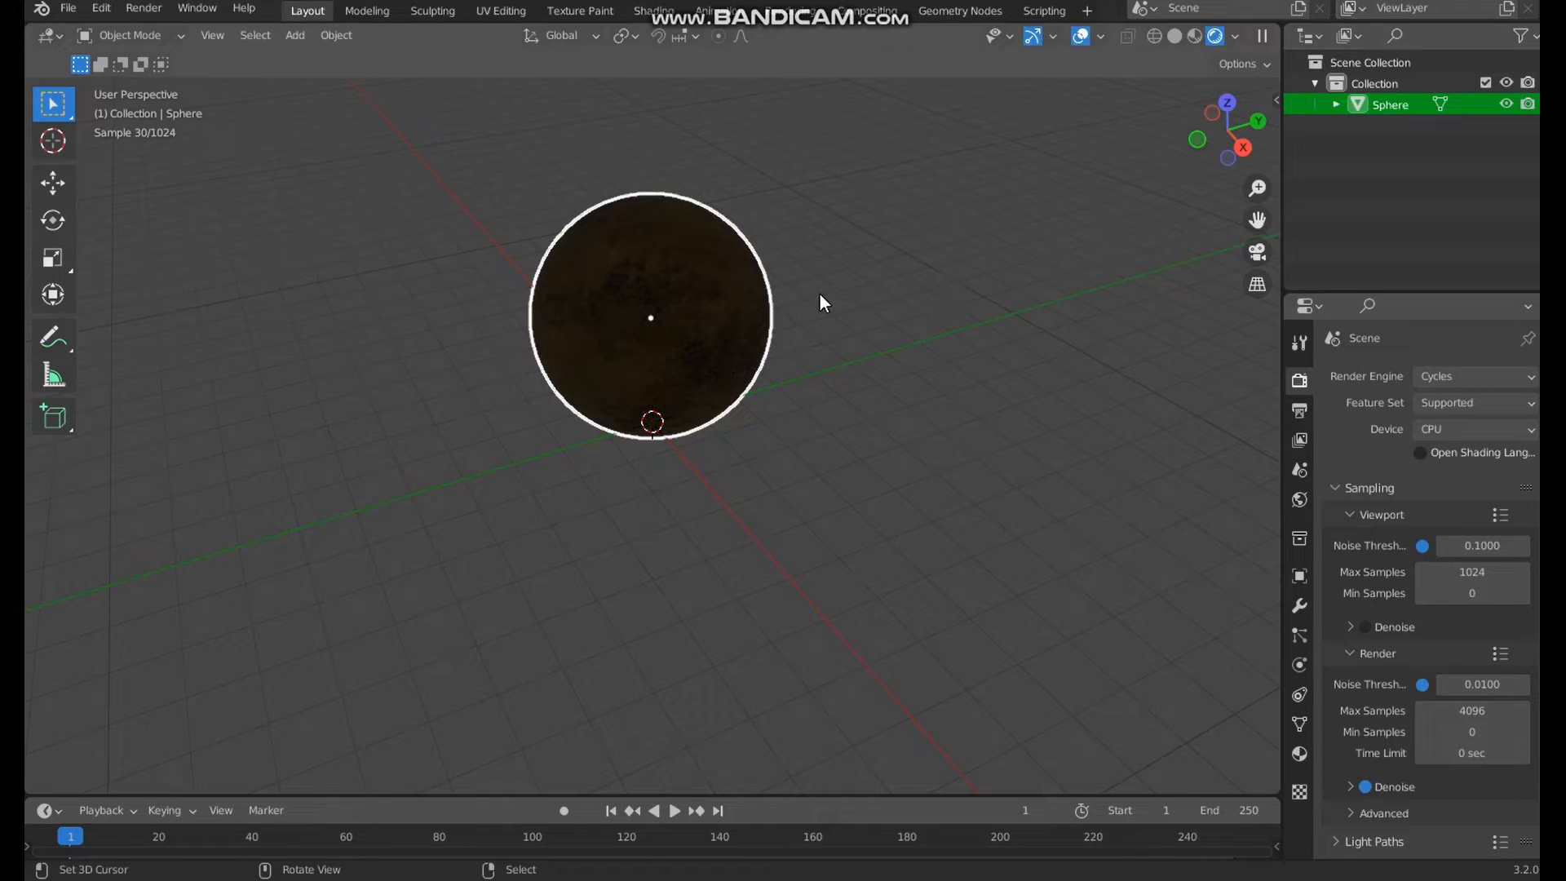
# - Add a cube mesh at the 3D cursor beneath the sphere
pyautogui.hotkey('shift', 'a')
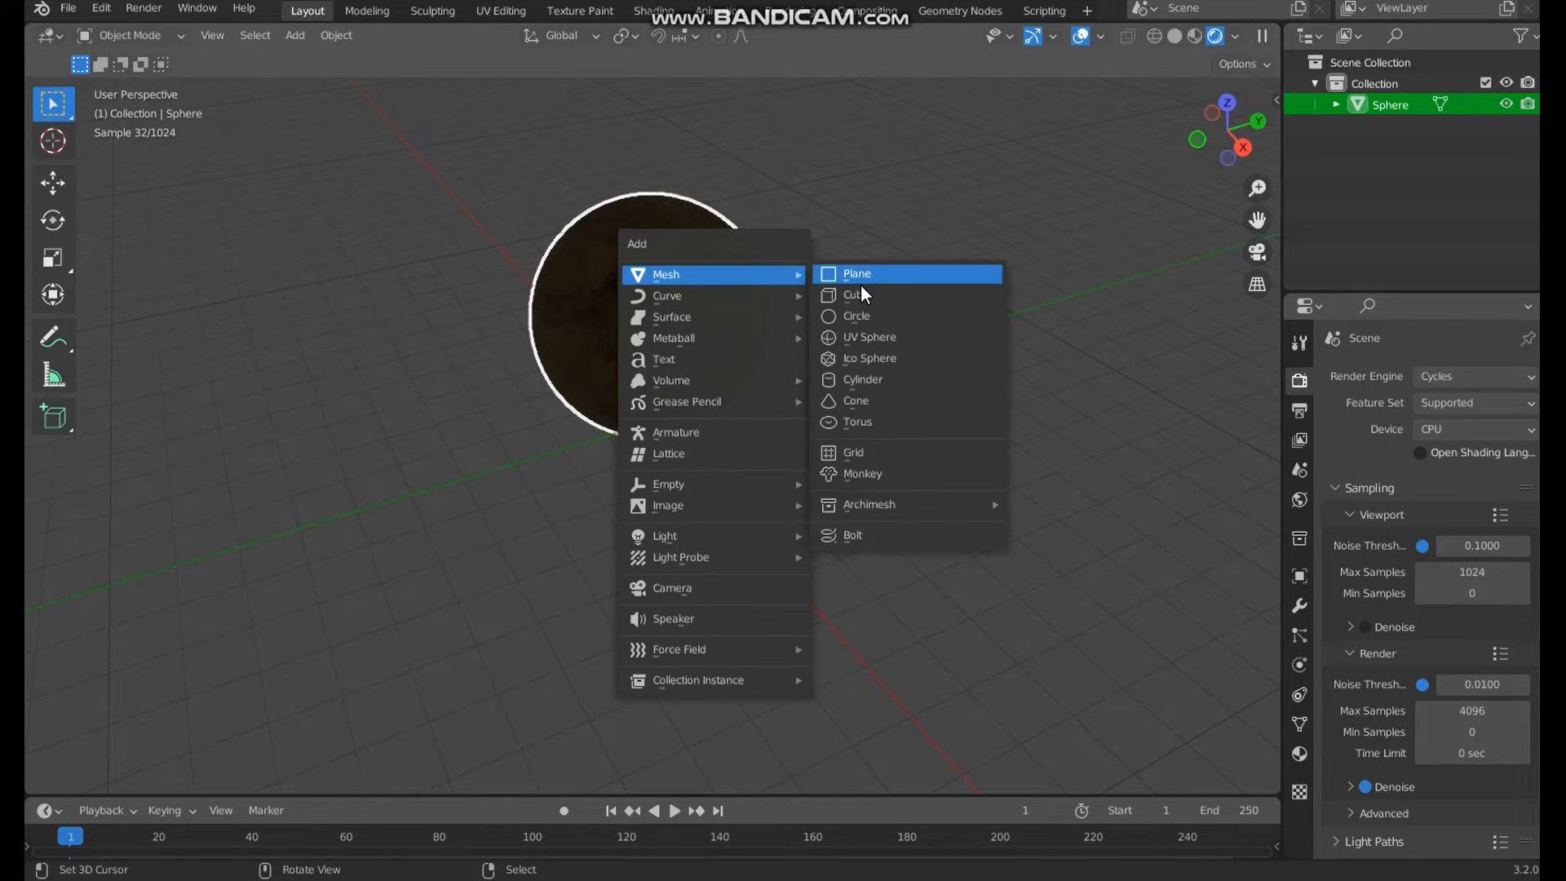
pyautogui.click(858, 289)
pyautogui.moveTo(857, 286); pyautogui.dragTo(745, 387, button='middle')
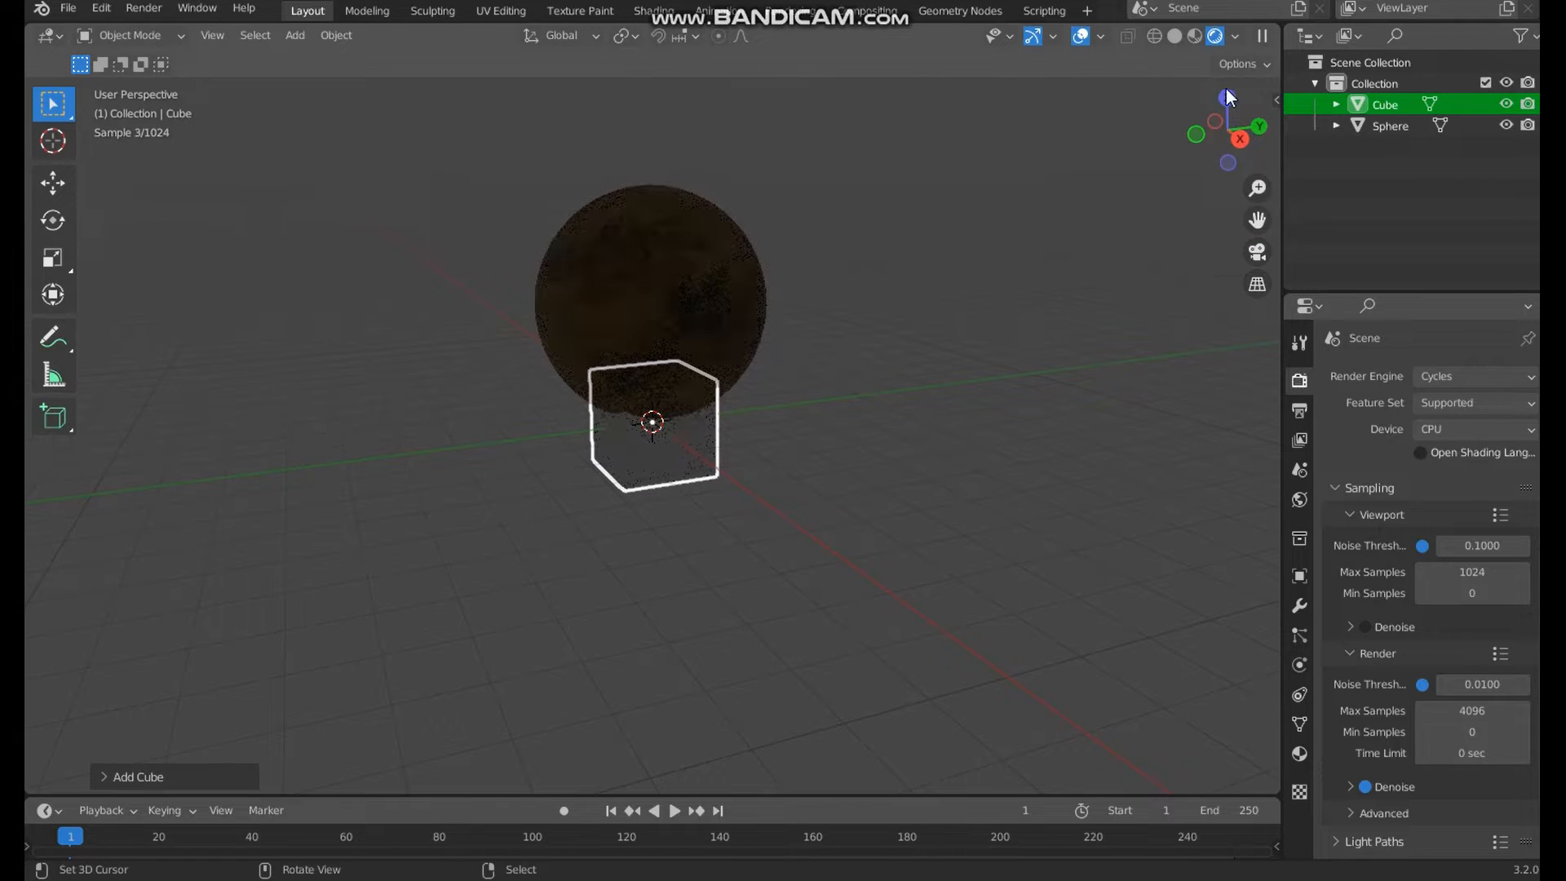
# - Restrict transforms to origins, snap the cube's origin up along Z to its top face, and turn the restriction off again
pyautogui.click(1263, 68)
pyautogui.click(1230, 129)
pyautogui.press('g')
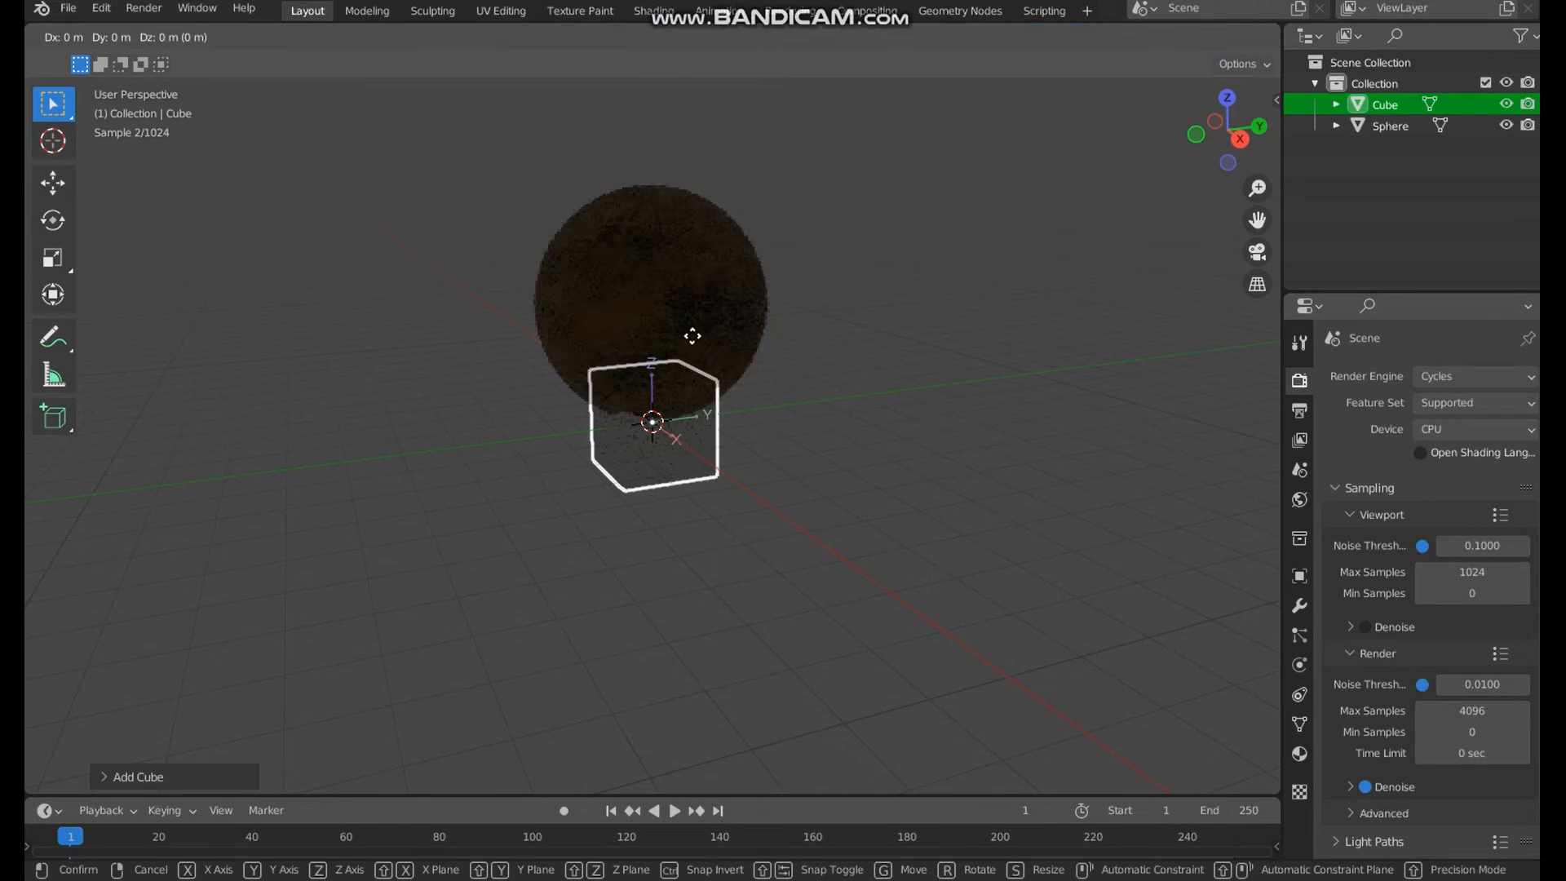
pyautogui.press('z')
pyautogui.press('Return')
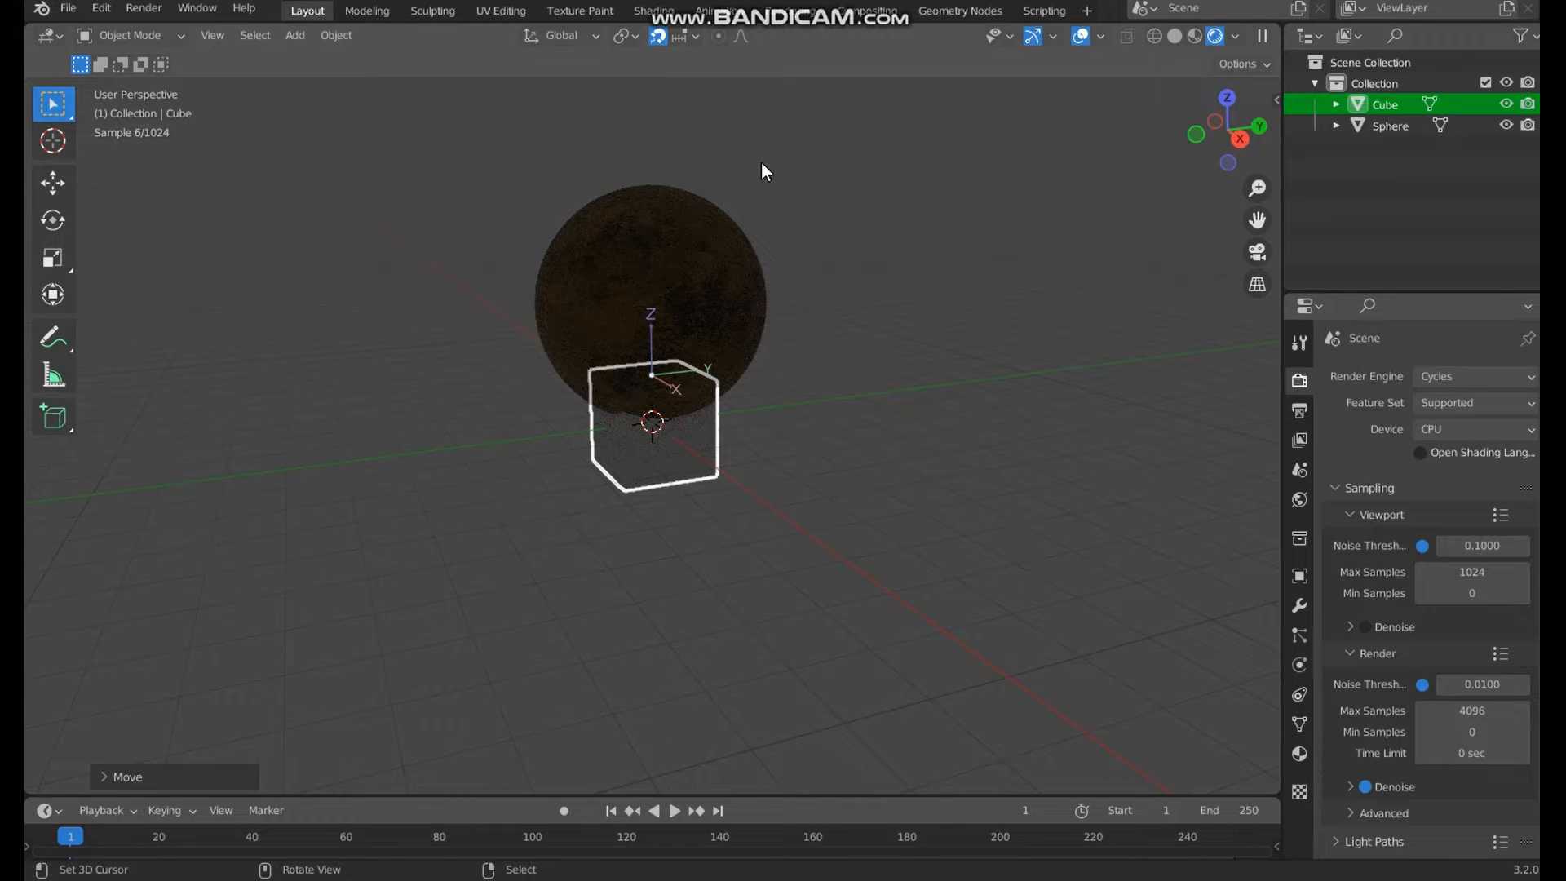
pyautogui.click(1263, 69)
pyautogui.click(1235, 128)
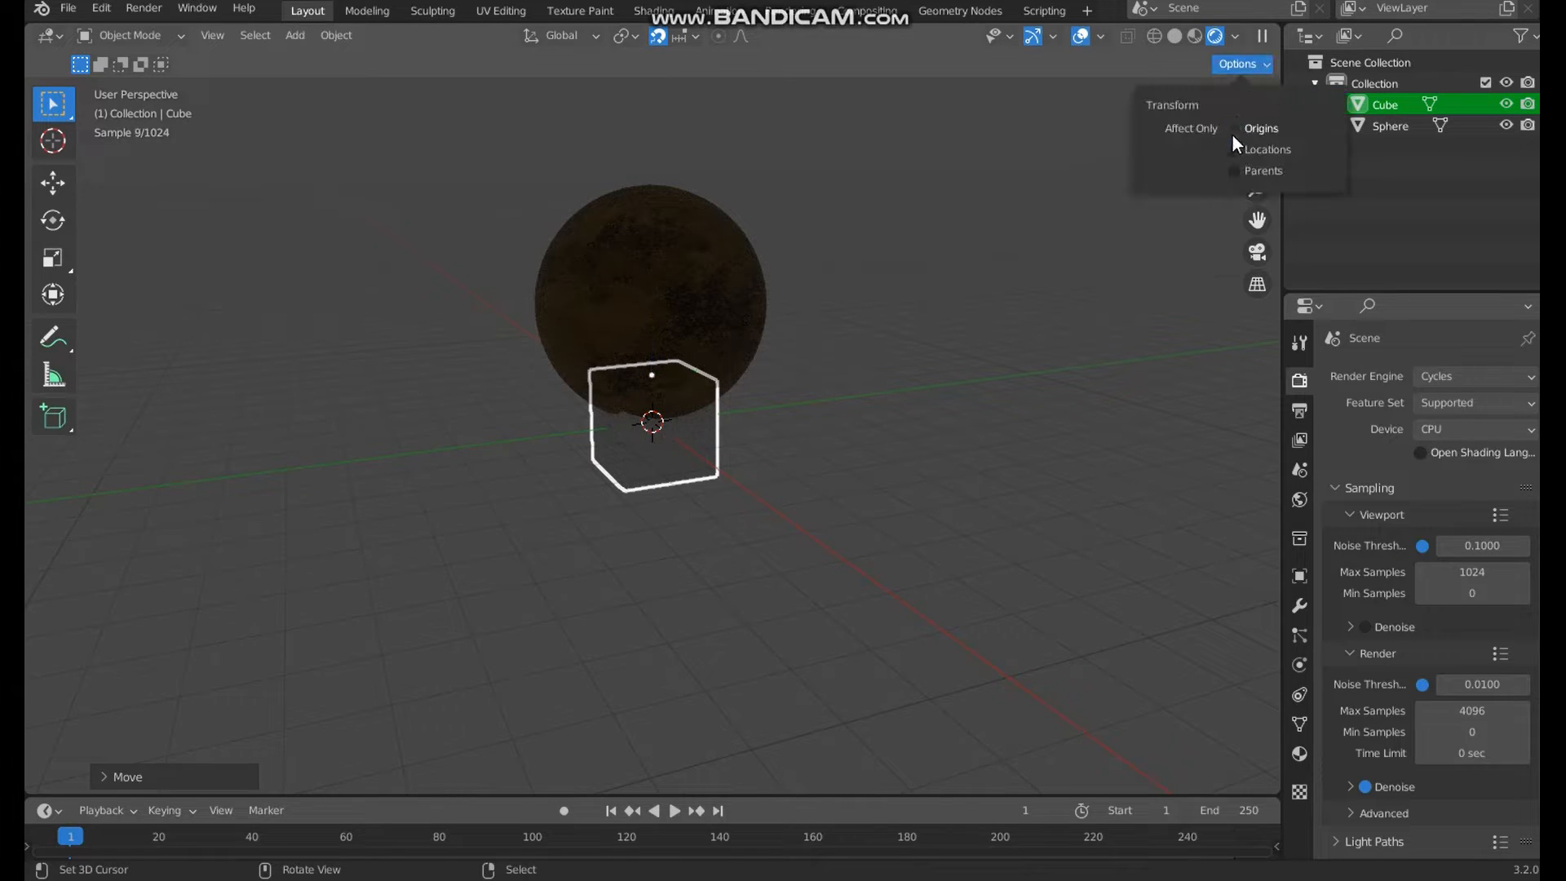
pyautogui.click(1299, 343)
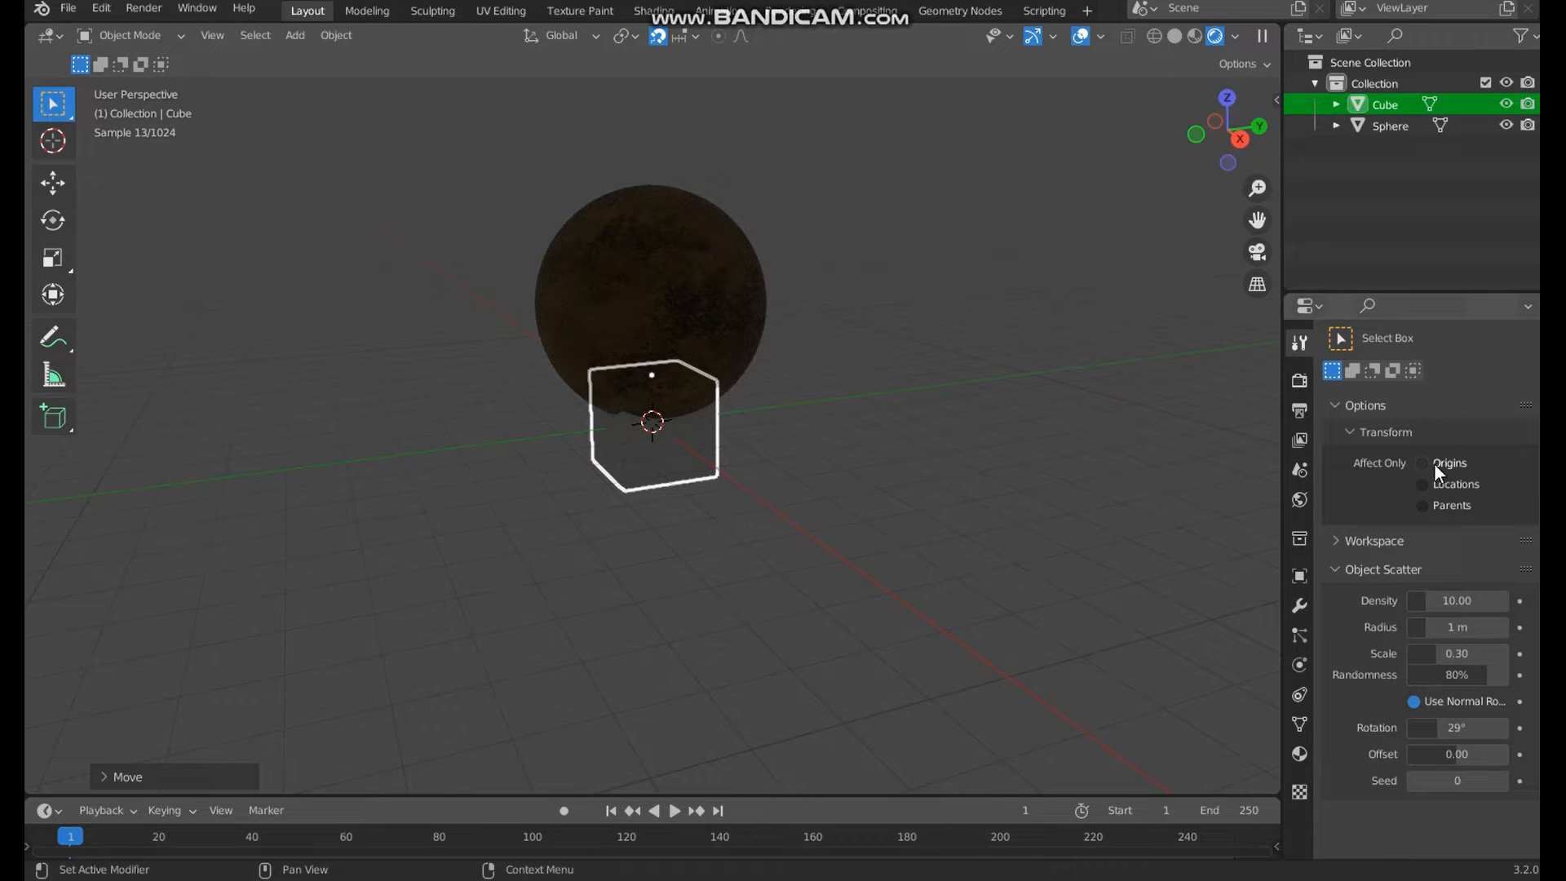
# - Move the cube down along Z so its top face lies at the 3D cursor under the sphere
pyautogui.scroll(3, 760, 409)
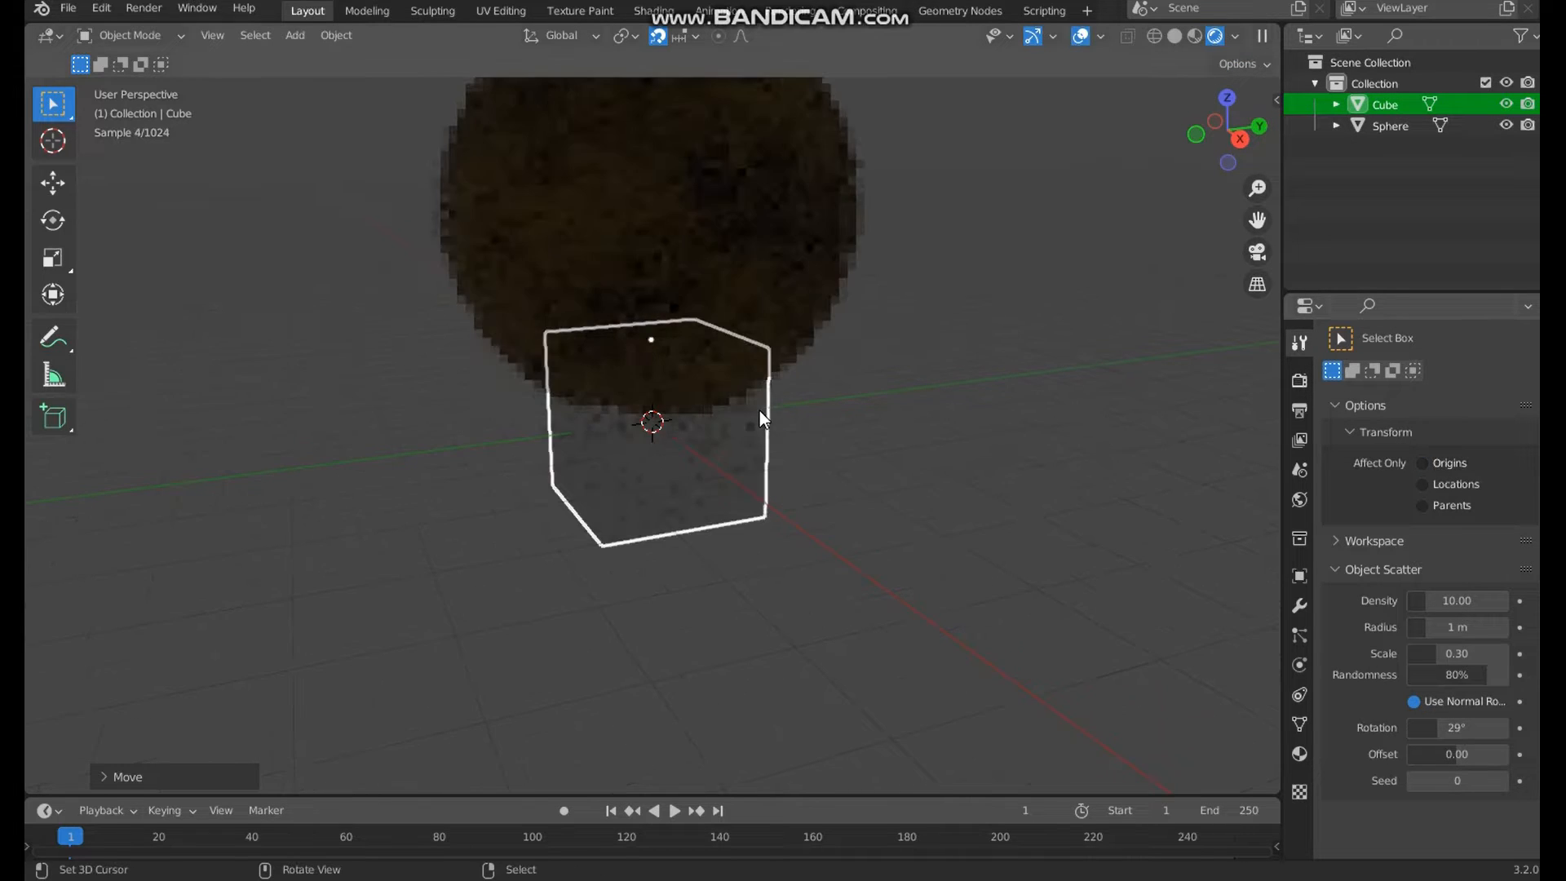
pyautogui.press('g')
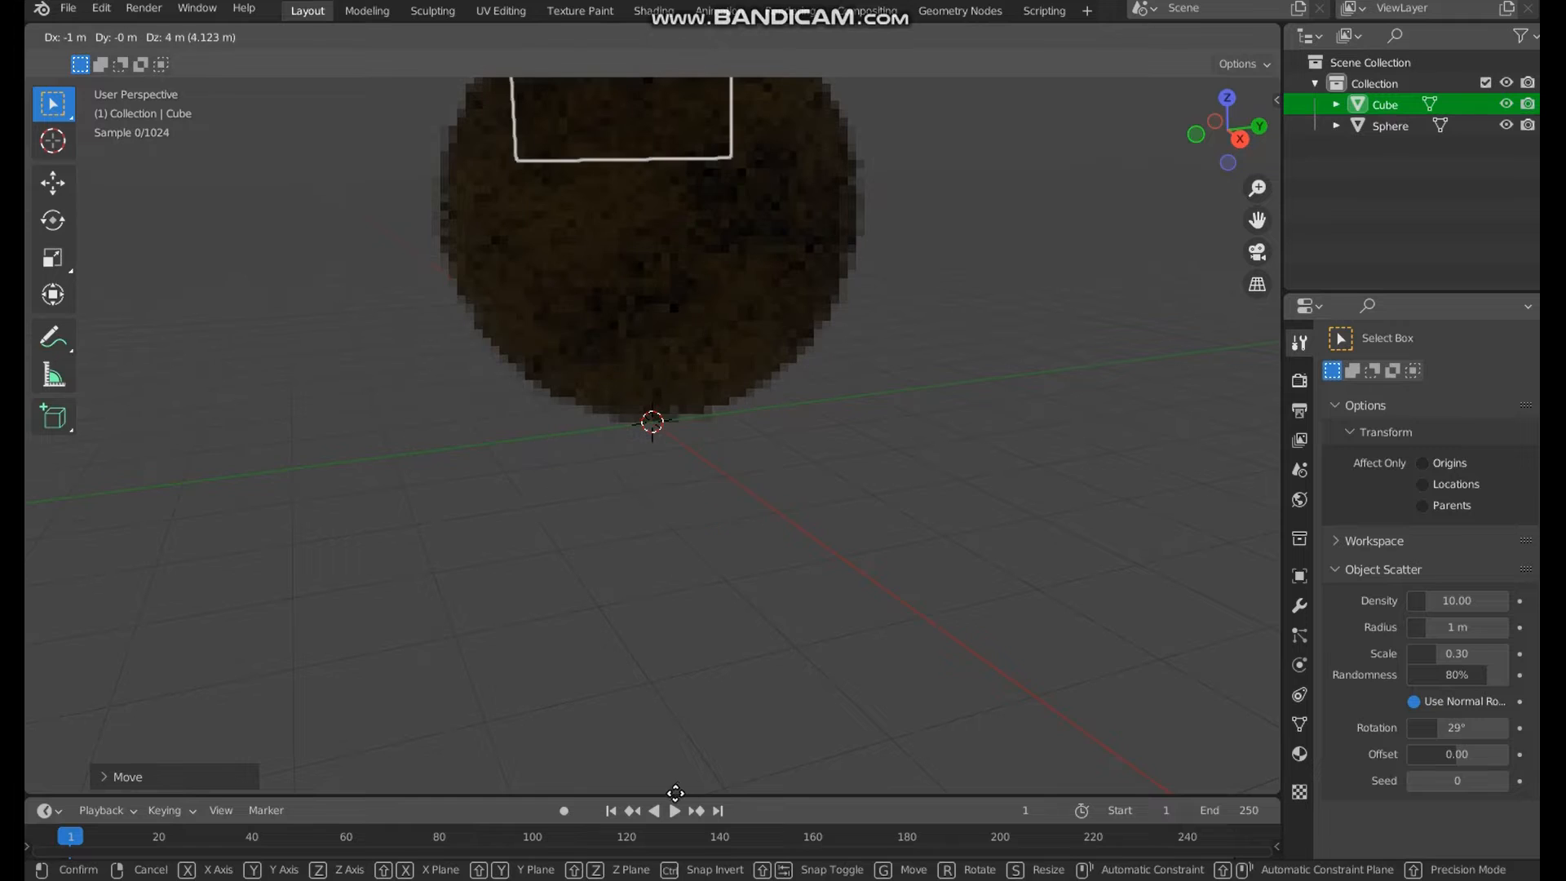
pyautogui.press('z')
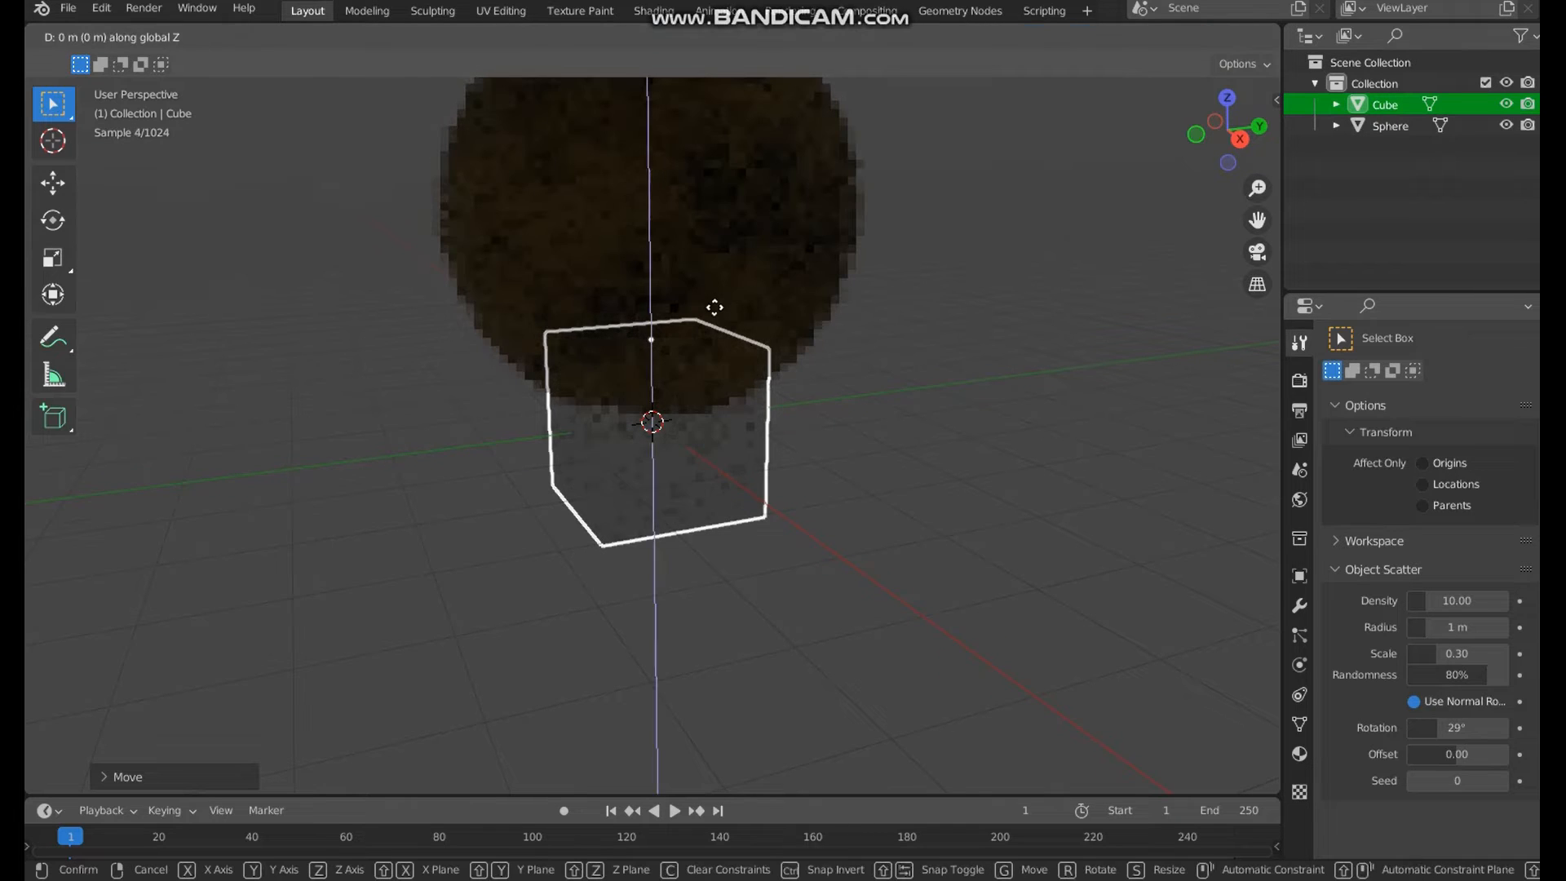
pyautogui.click(714, 379)
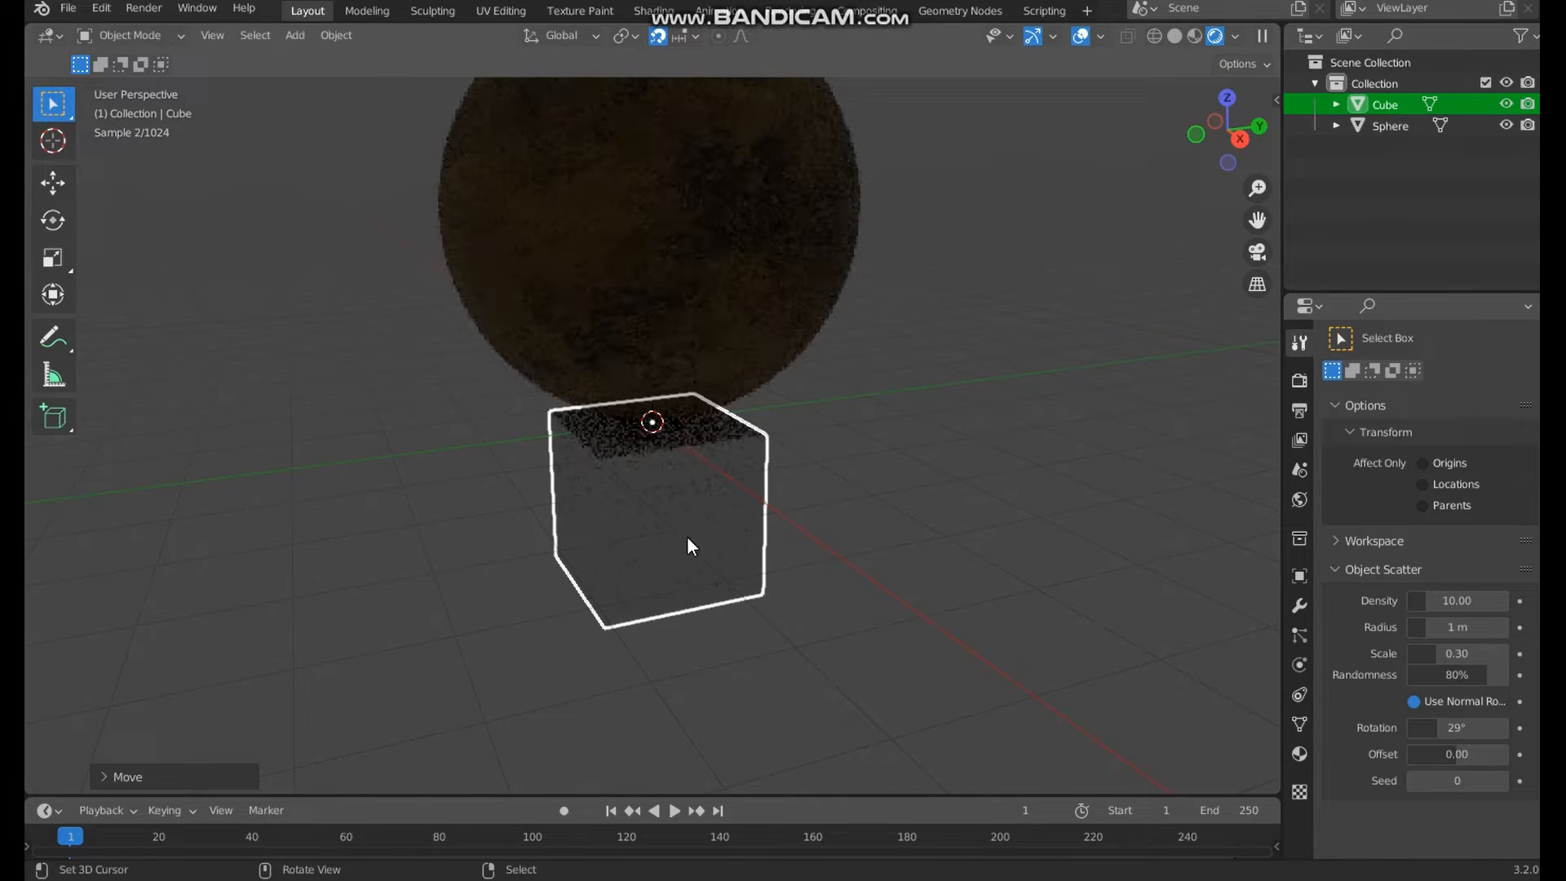
# - Flatten the cube along Z and scale it up uniformly into a wide, thin floor slab under the sphere
pyautogui.press('s')
pyautogui.press('z')
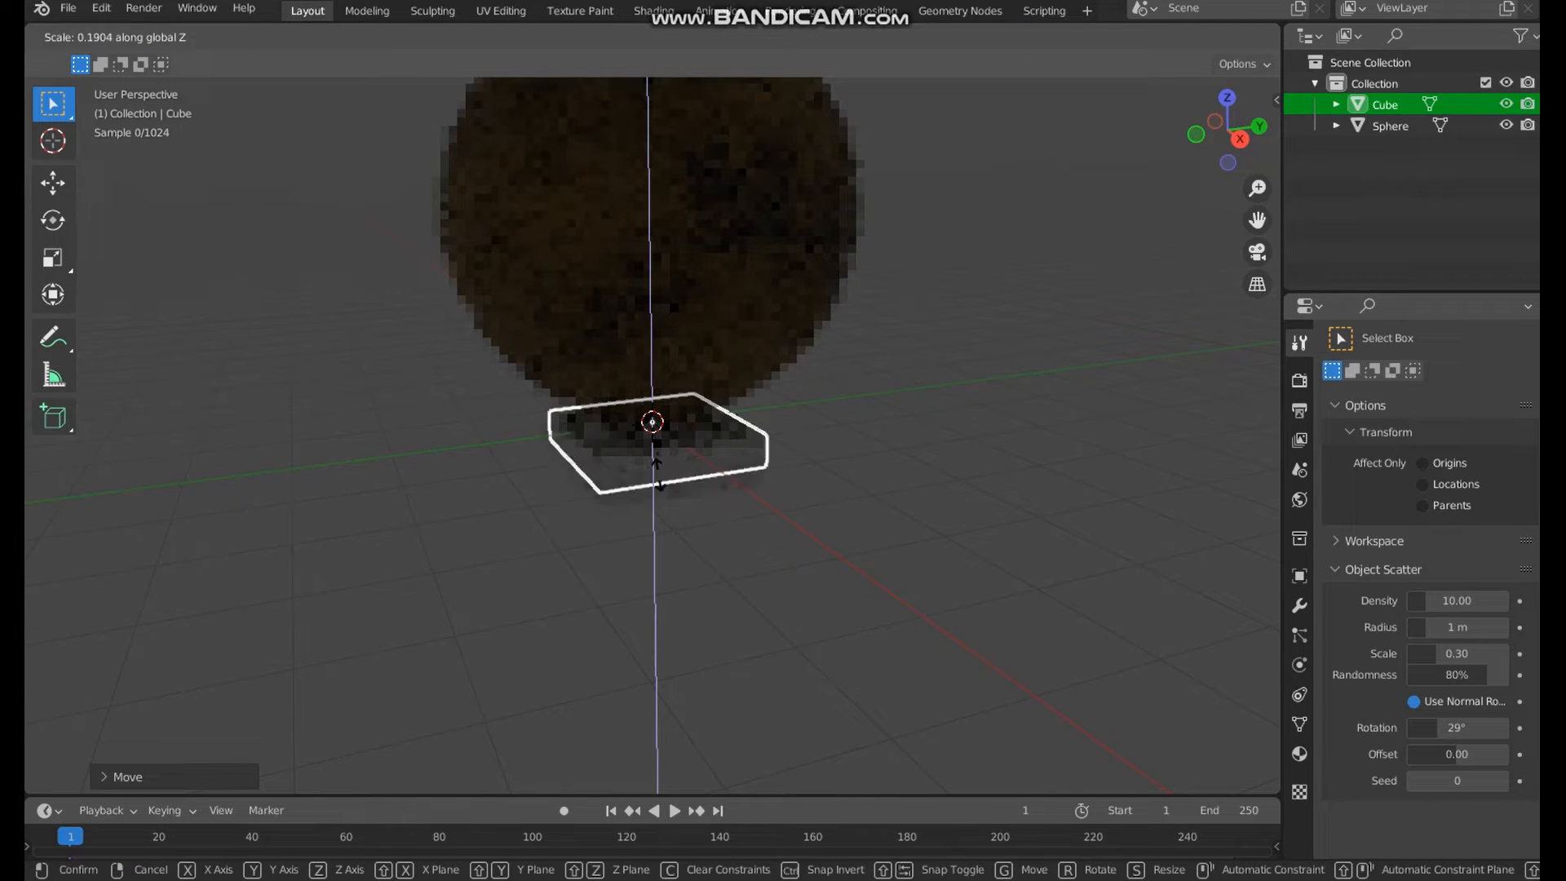
pyautogui.click(659, 443)
pyautogui.press('s')
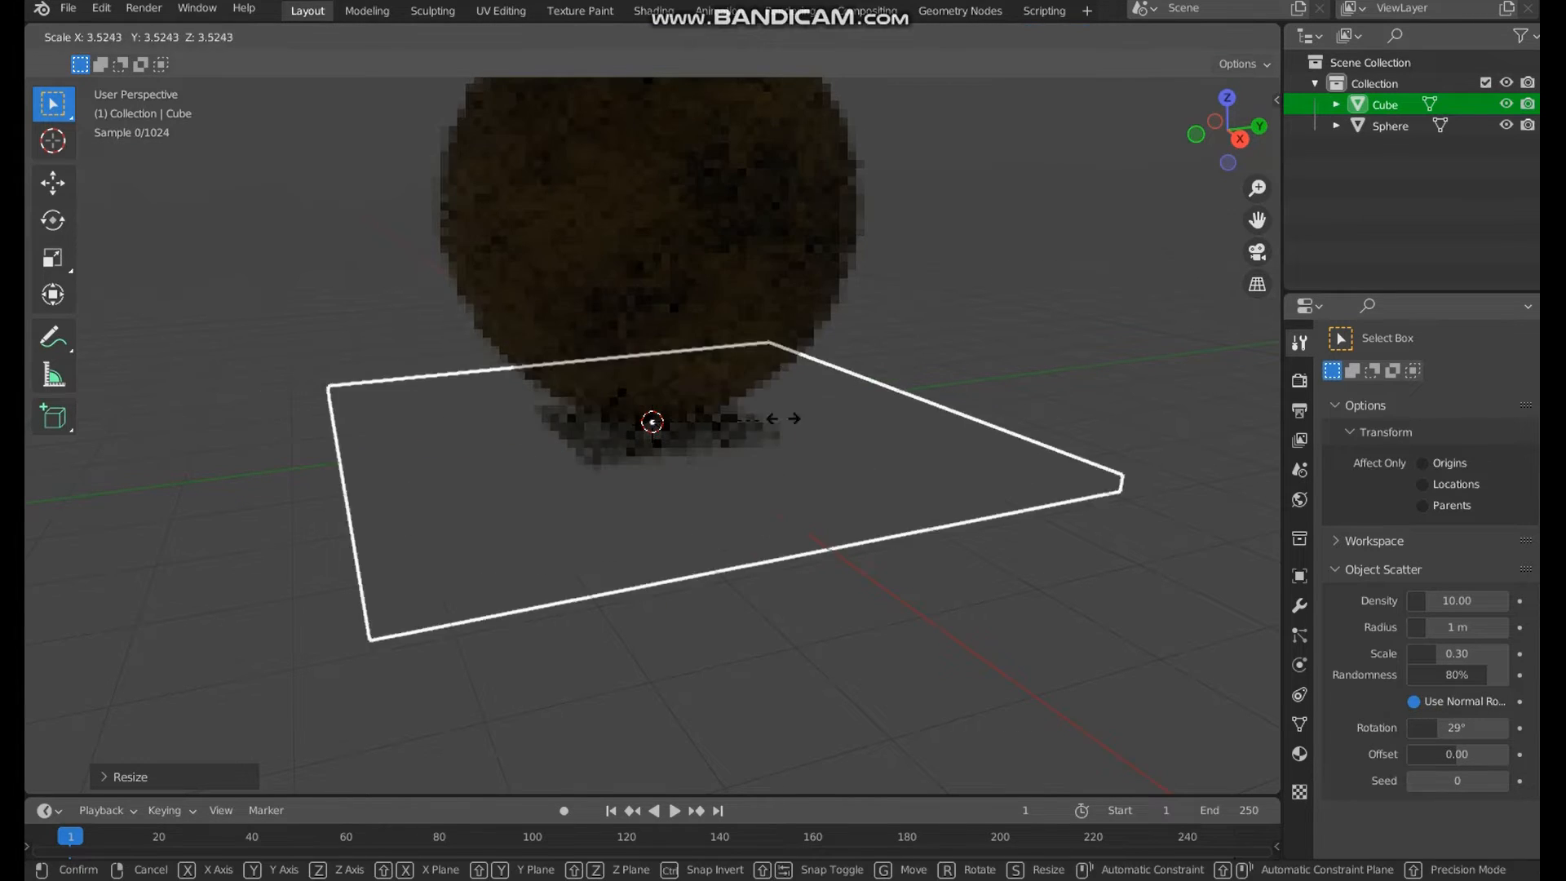
pyautogui.click(833, 411)
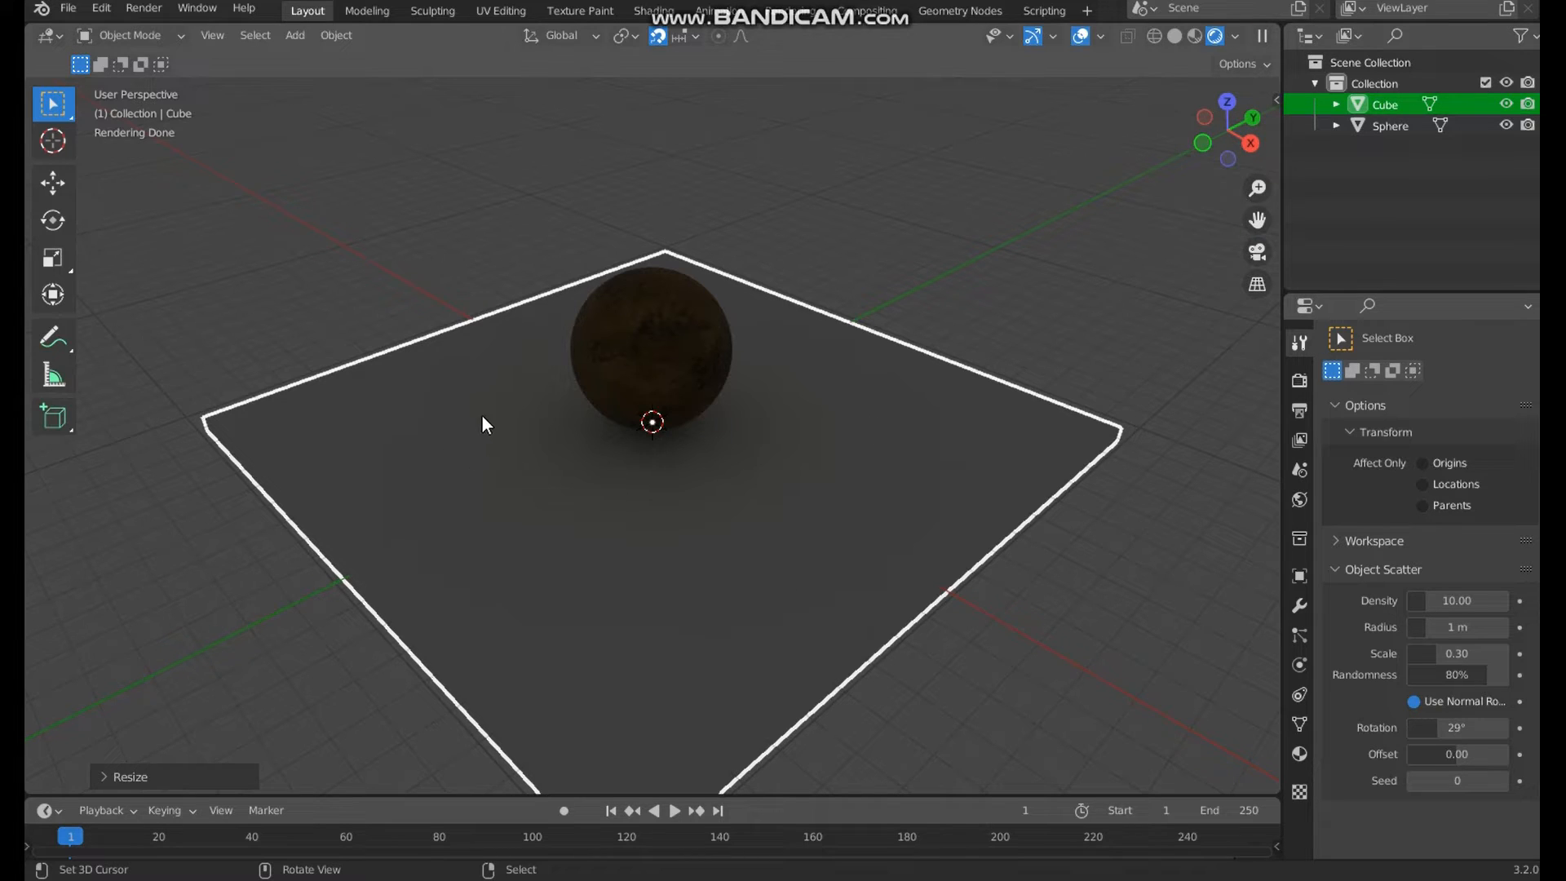
# - Add a three-point light setup with a camera aimed at the sphere using the Tri-Lighting Creator
pyautogui.click(612, 320)
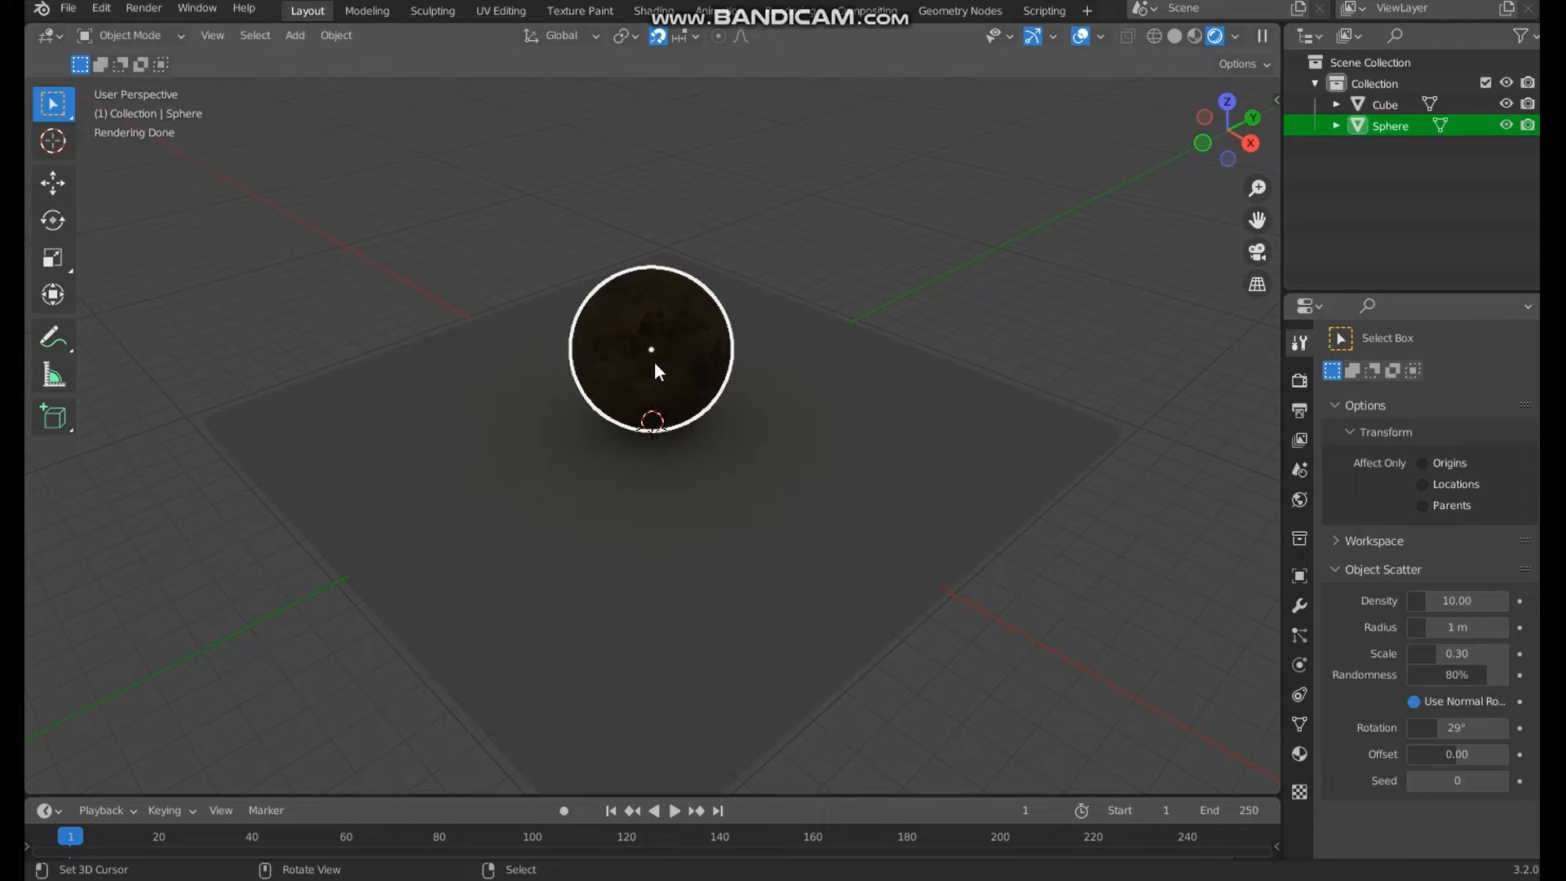
pyautogui.hotkey('shift', 'a')
pyautogui.moveTo(631, 581)
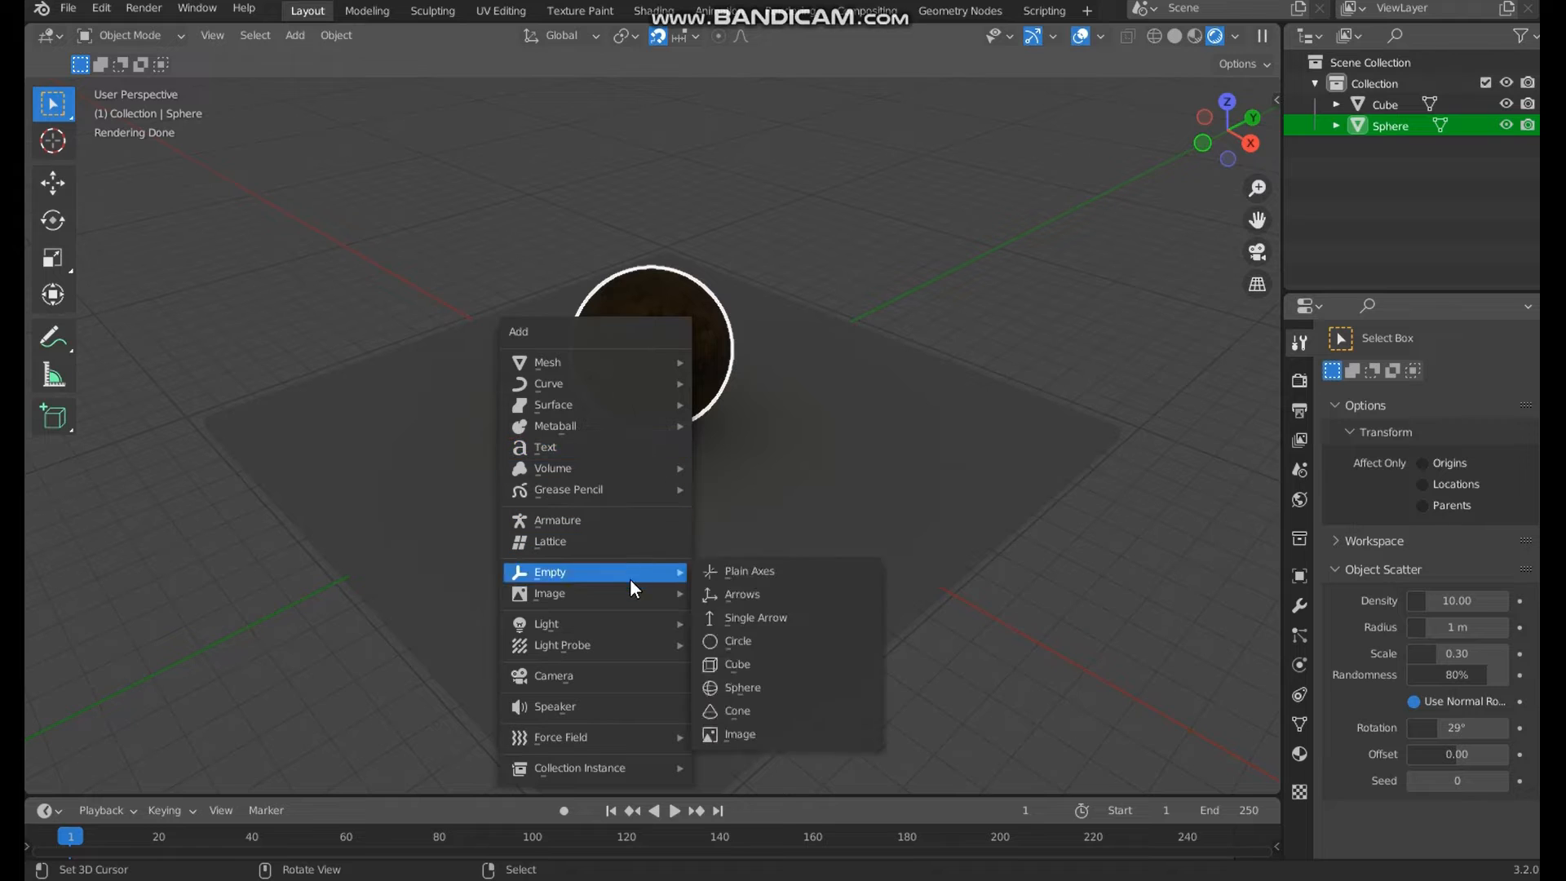
pyautogui.moveTo(627, 620)
pyautogui.click(753, 708)
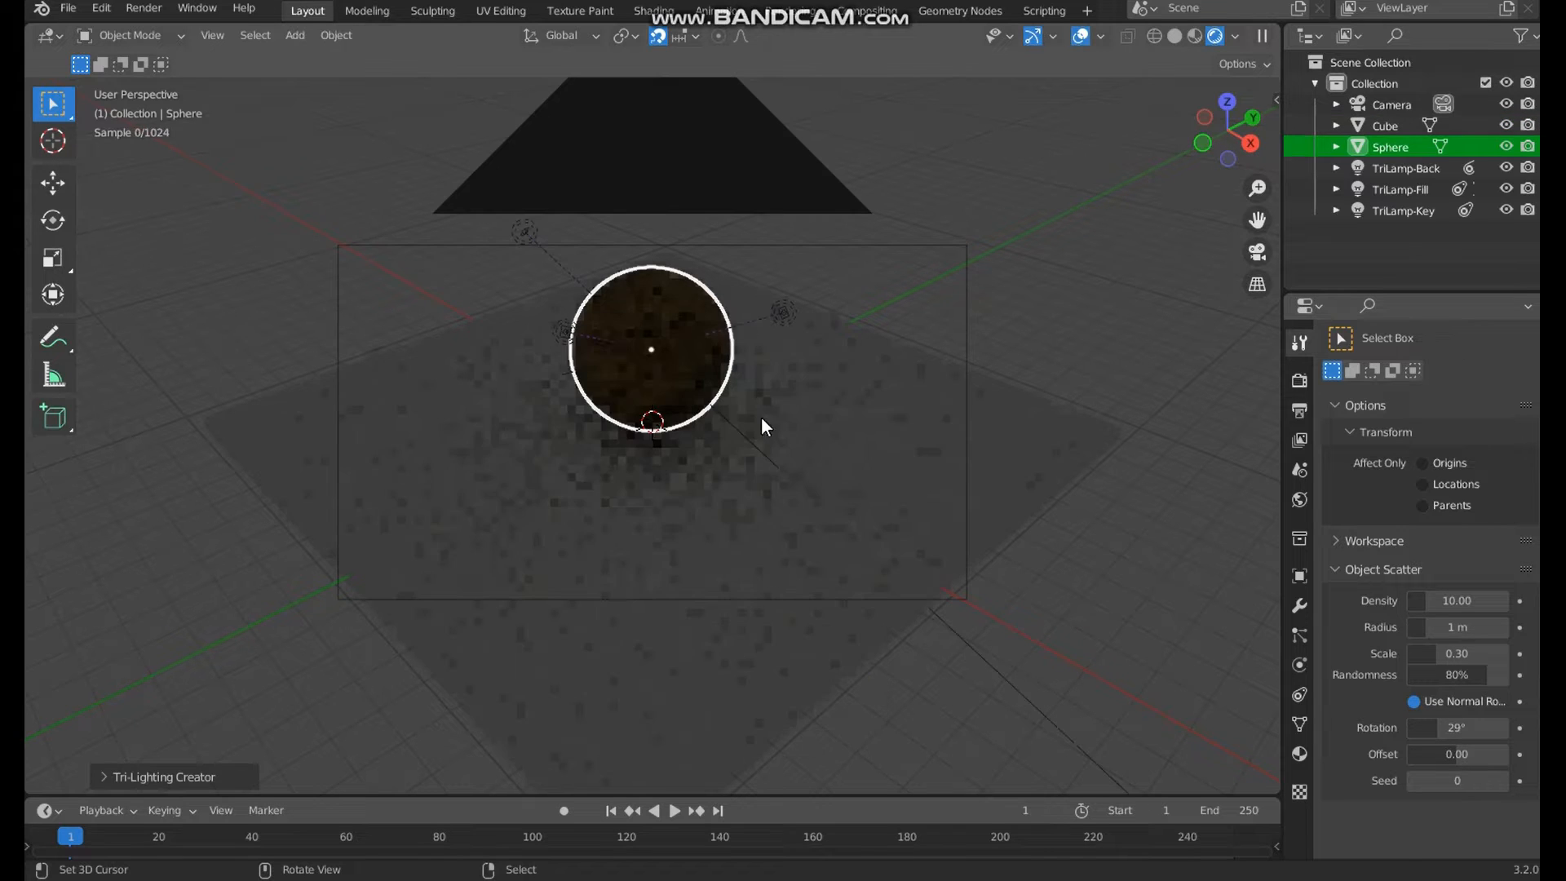
# - Give the TriLamp-Fill light a pale warm yellow color (H 0.106, S 0.471) and set its power to 50 W
pyautogui.click(772, 316)
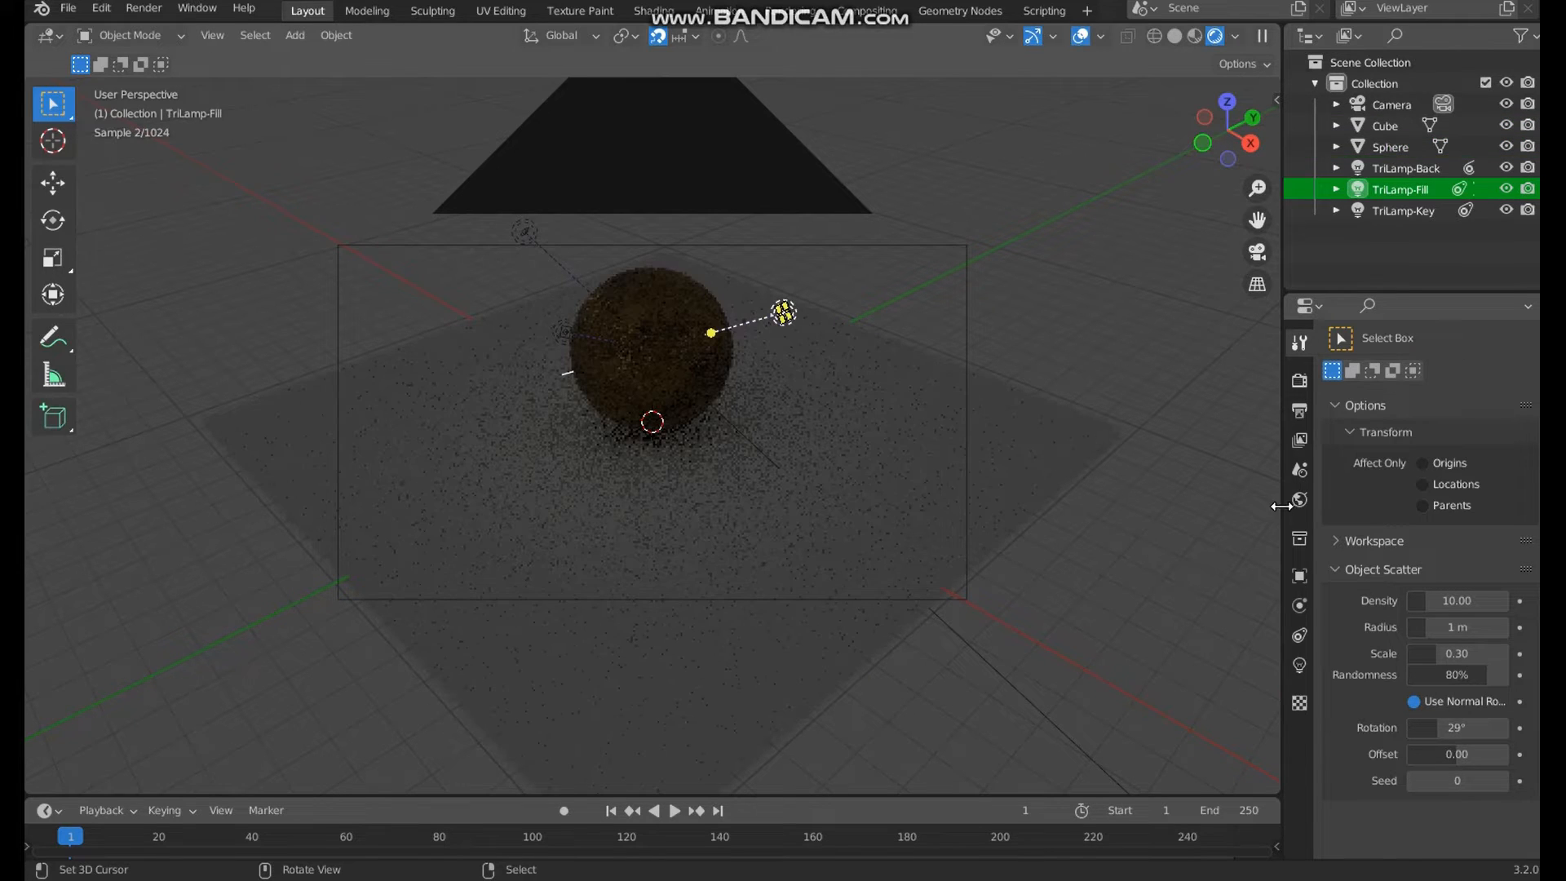
pyautogui.click(1300, 665)
pyautogui.click(1435, 499)
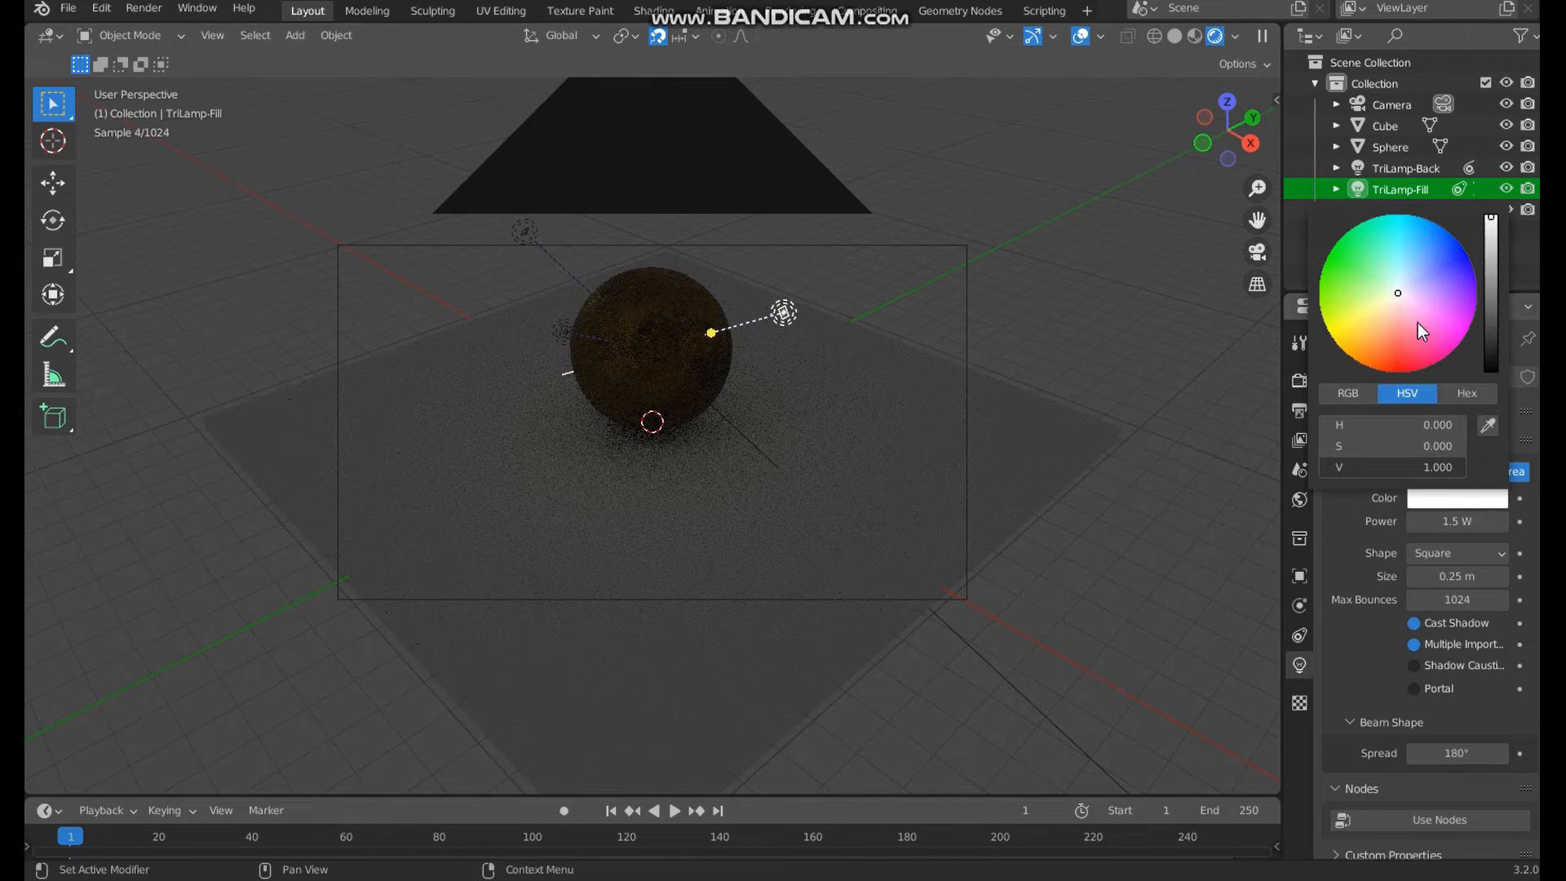
pyautogui.click(1385, 307)
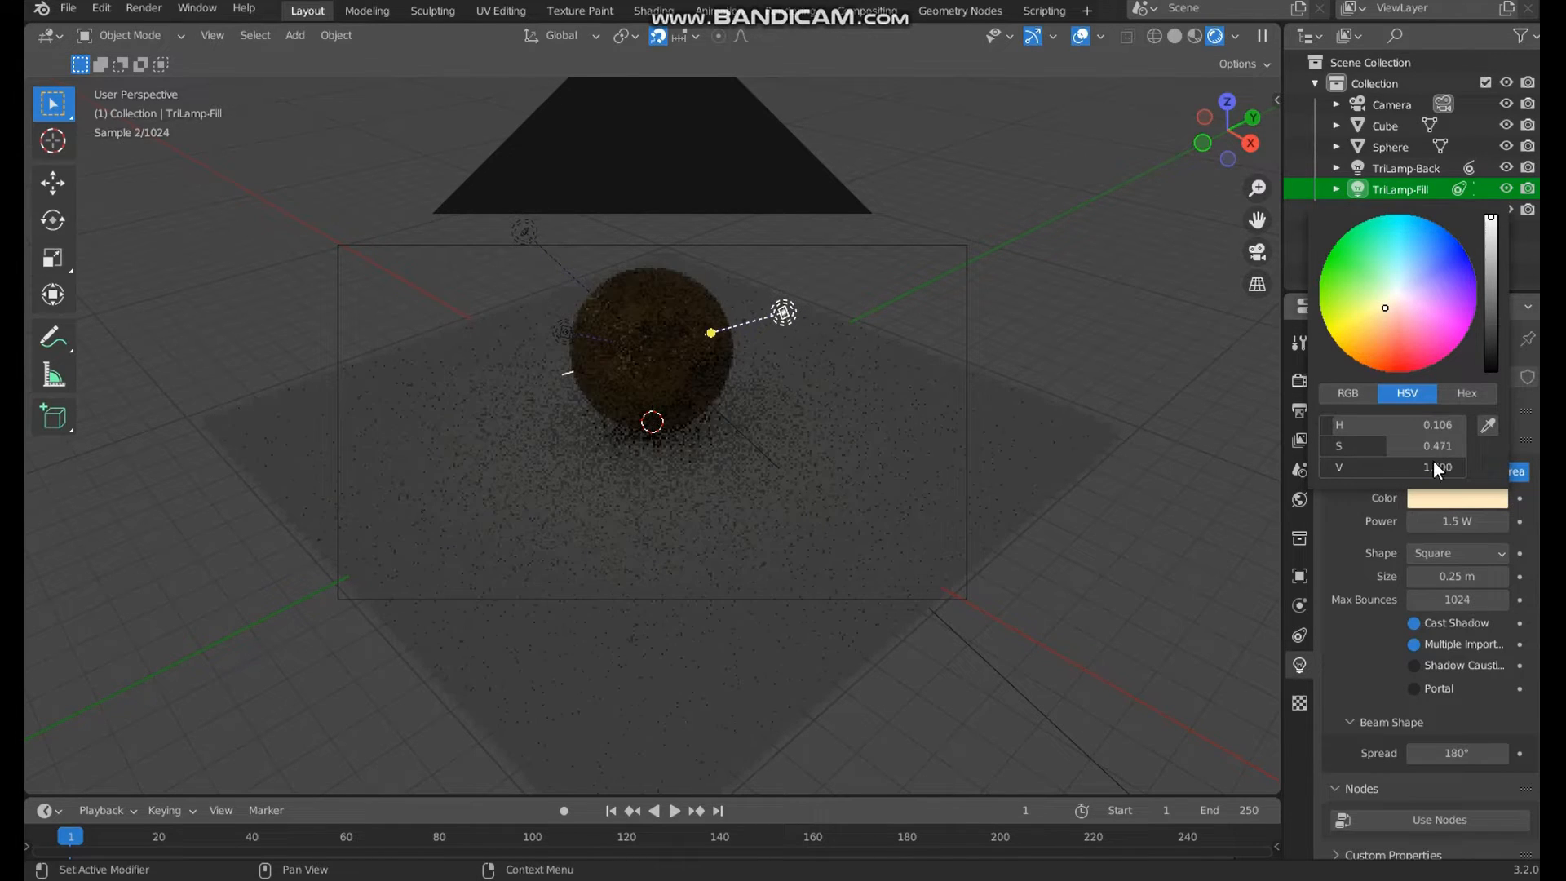
pyautogui.click(1462, 522)
pyautogui.write('50')
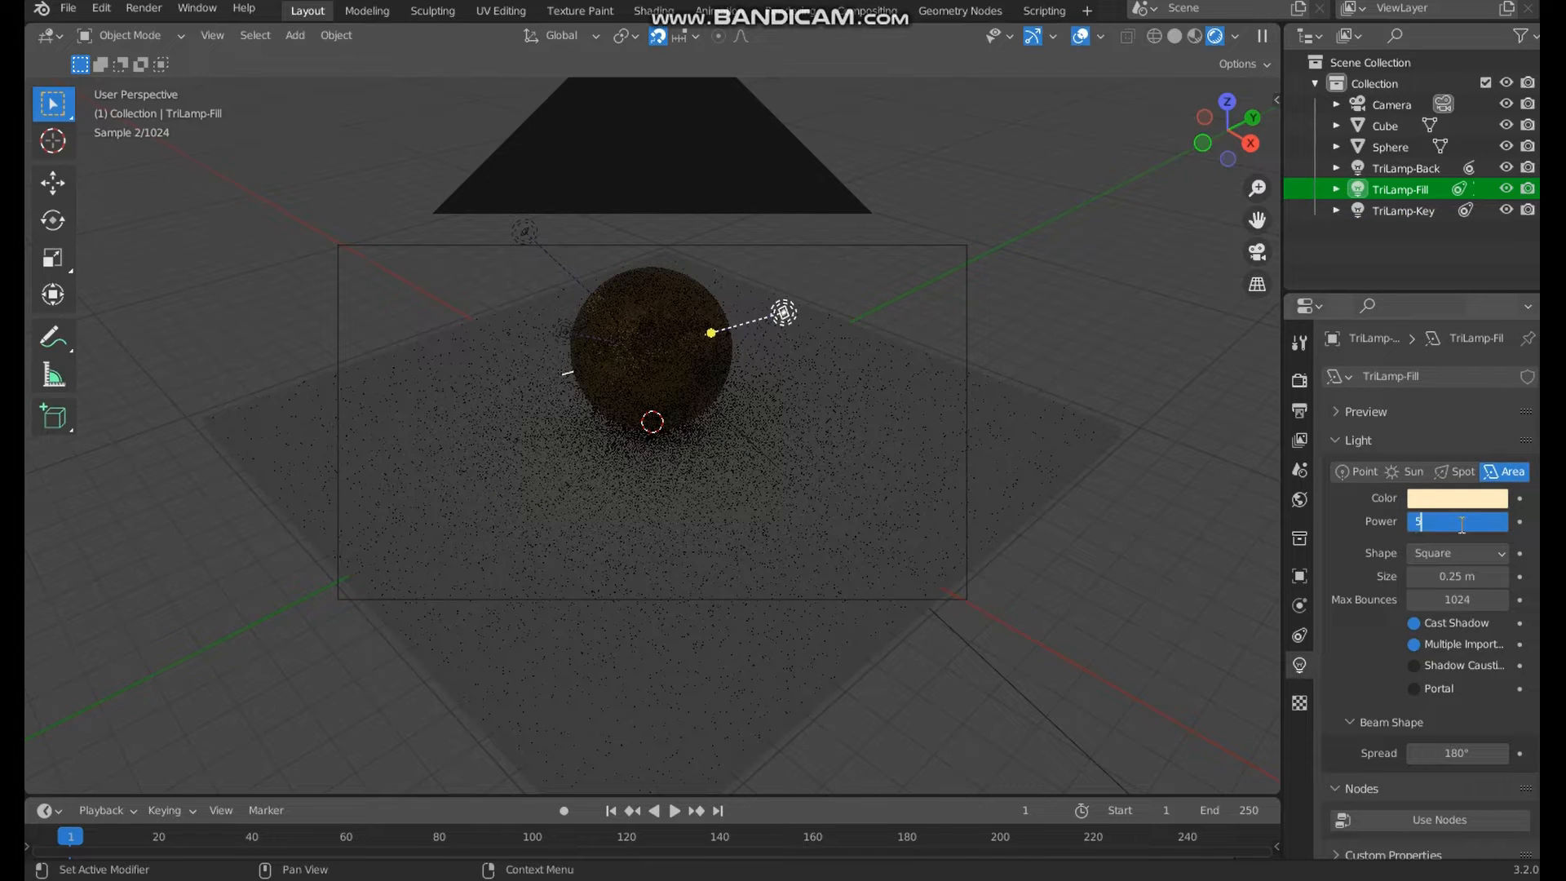
pyautogui.press('Return')
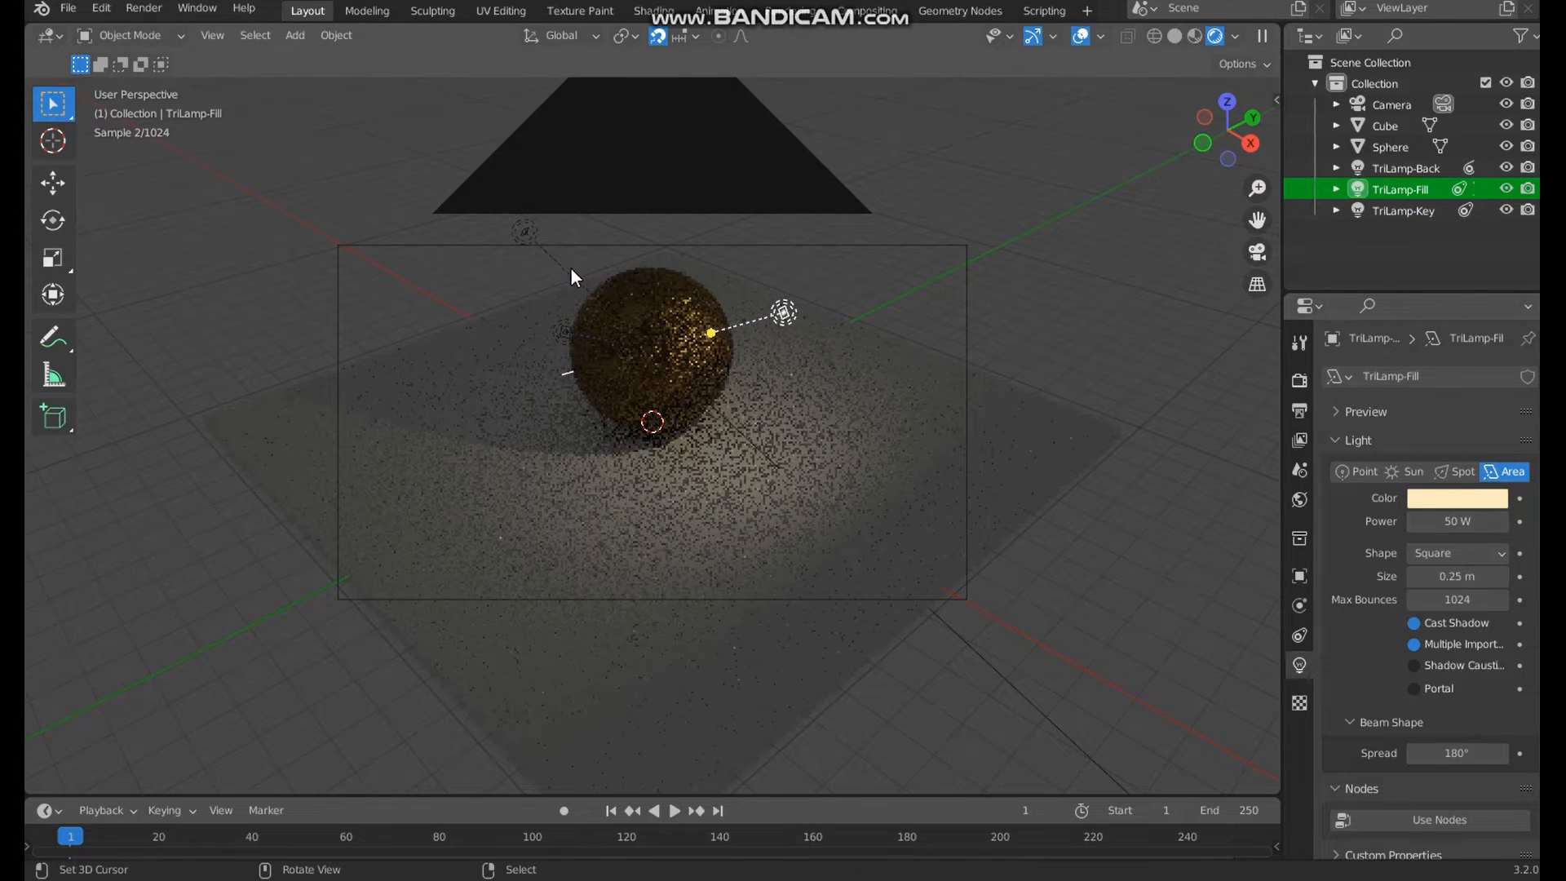
# - Set the TriLamp-Back light's power to 4.4 W and the TriLamp-Key light's power to 150 W
pyautogui.click(523, 231)
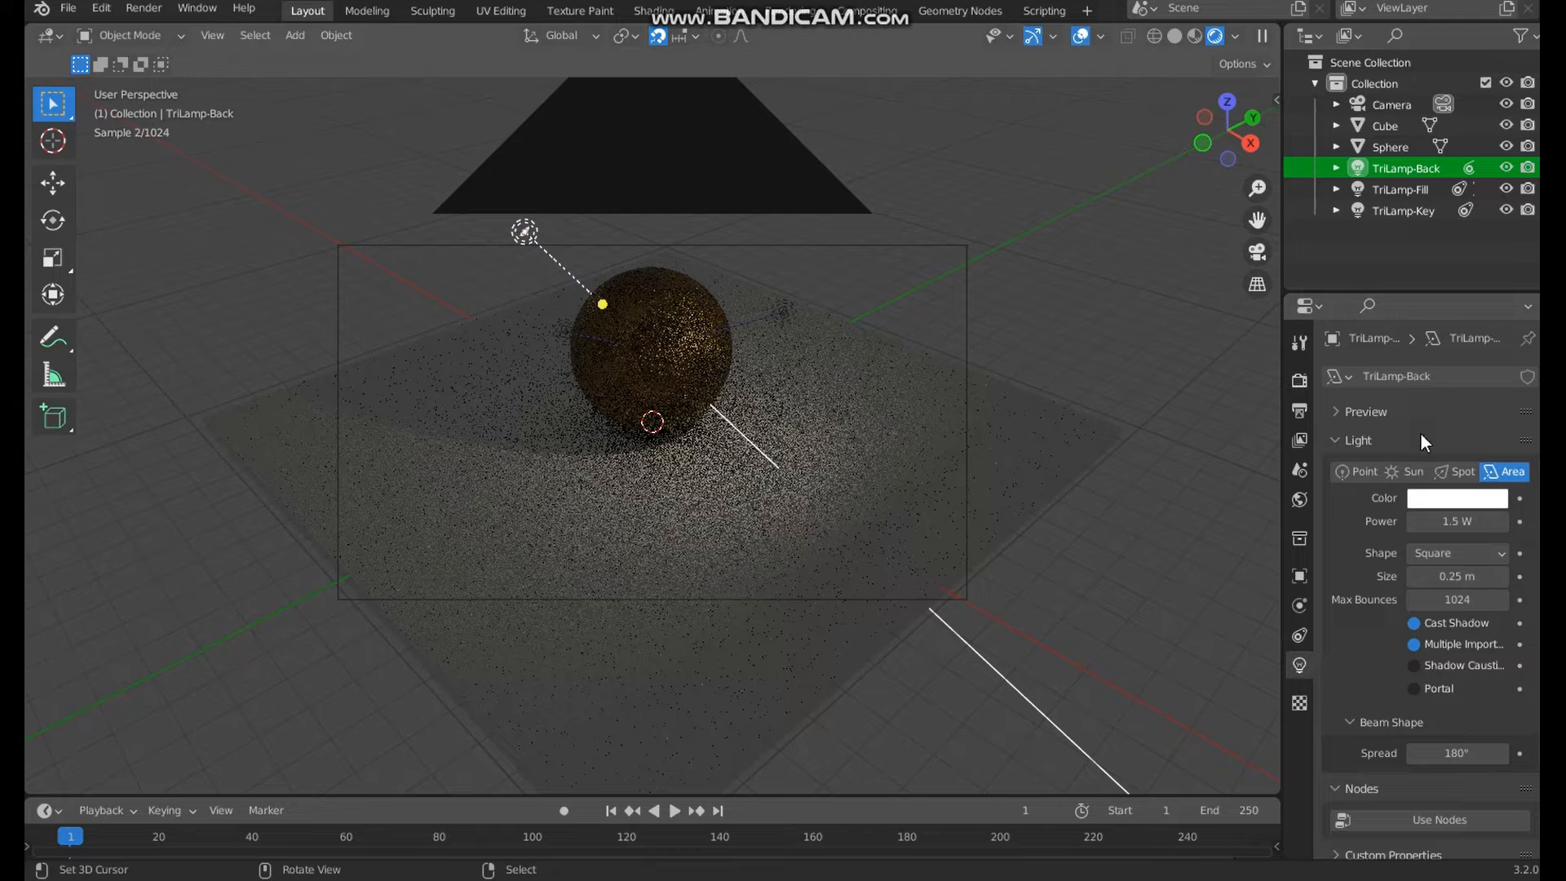
pyautogui.moveTo(1456, 522); pyautogui.dragTo(1497, 522)
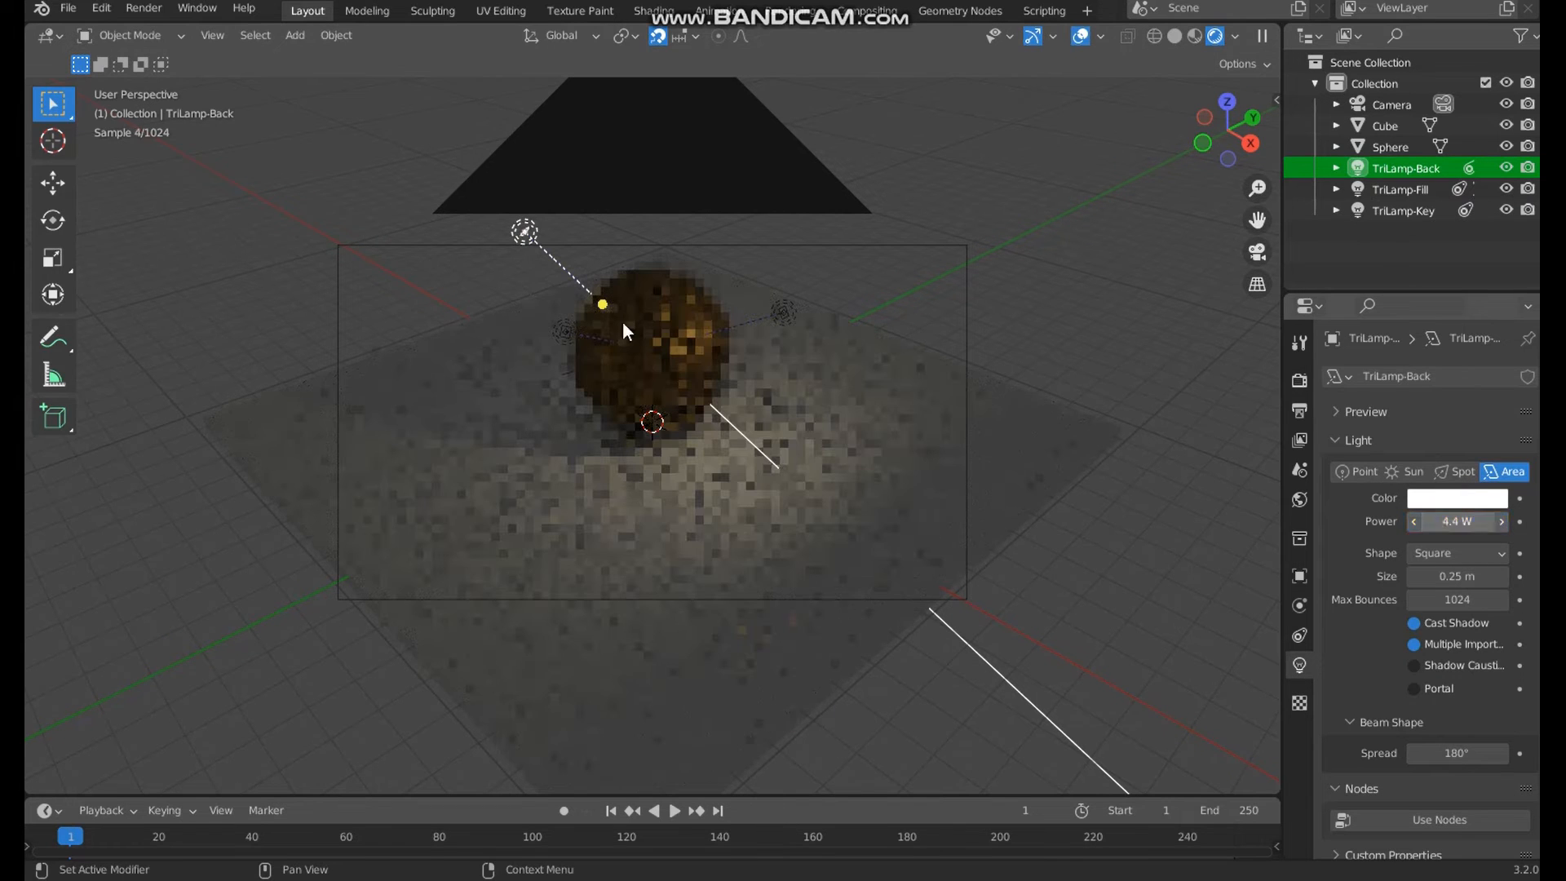
pyautogui.click(569, 333)
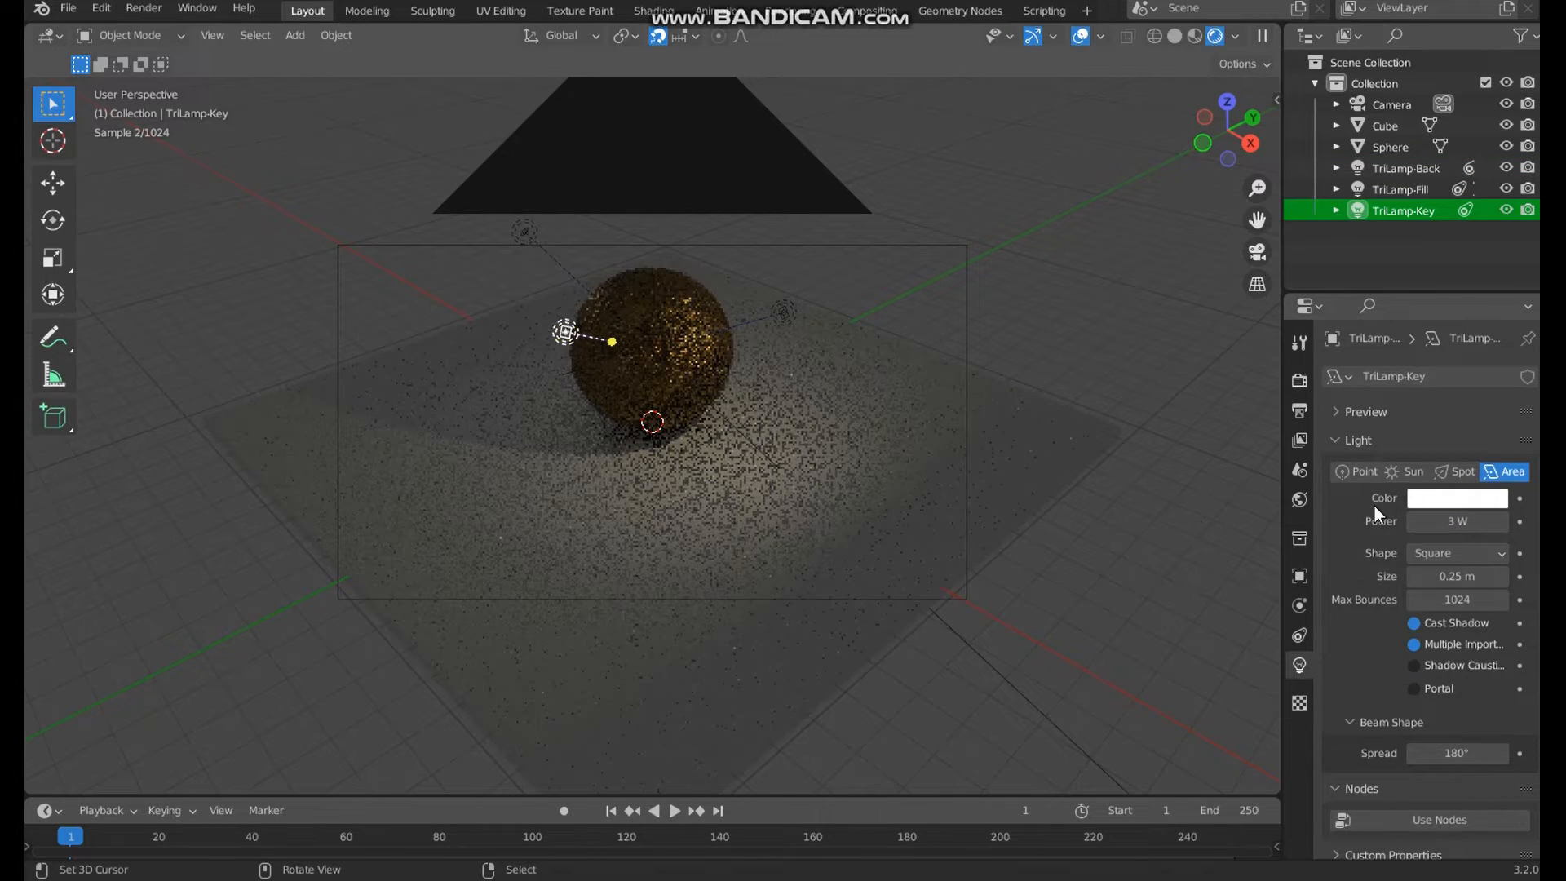
pyautogui.click(1464, 523)
pyautogui.write('150')
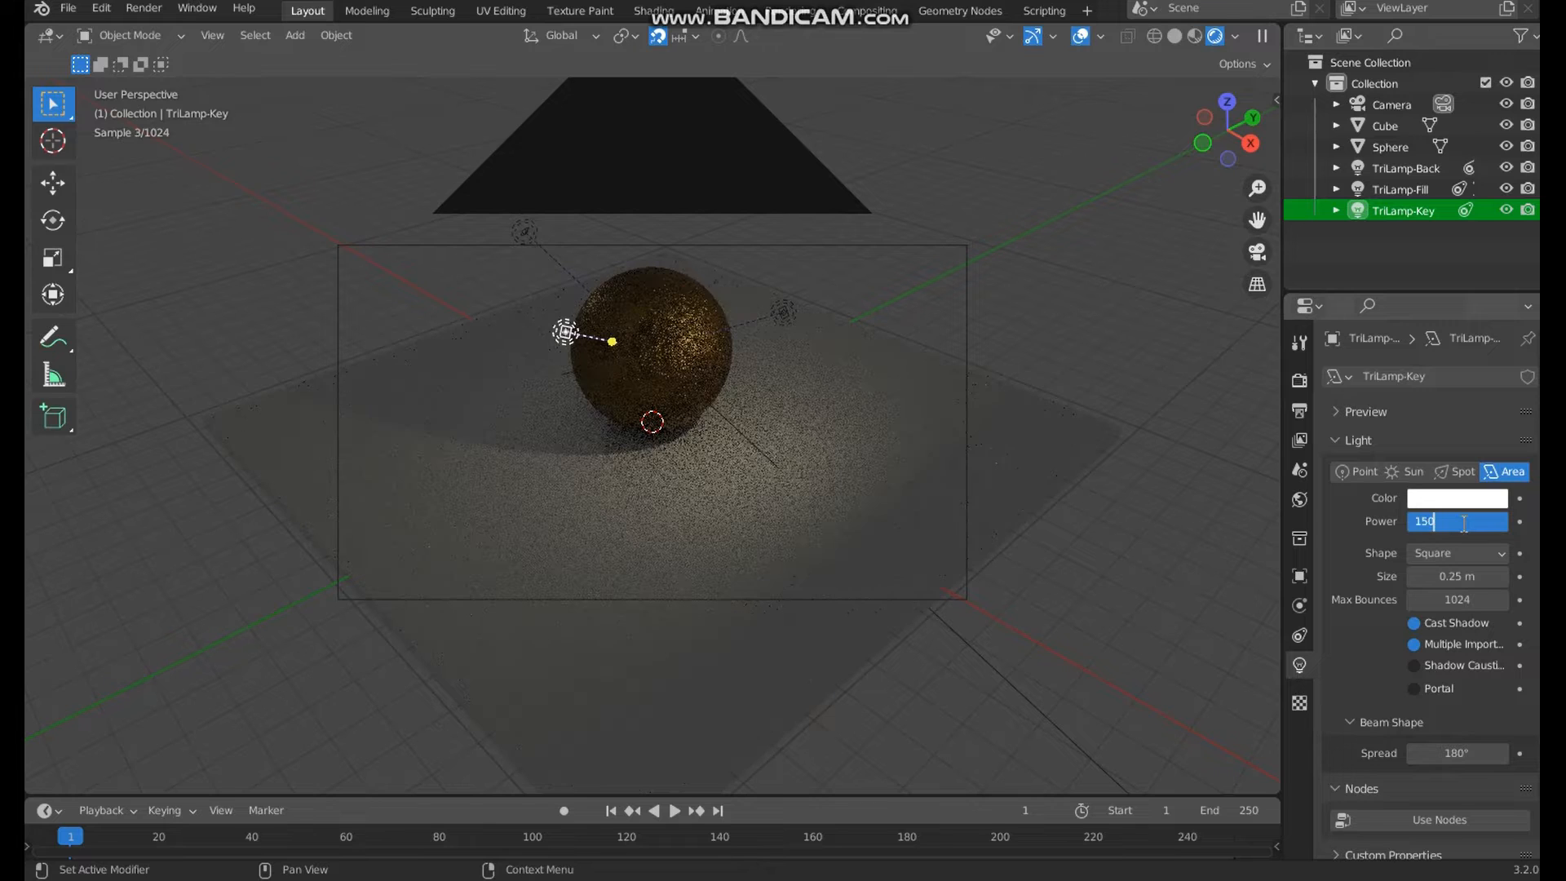
pyautogui.press('Return')
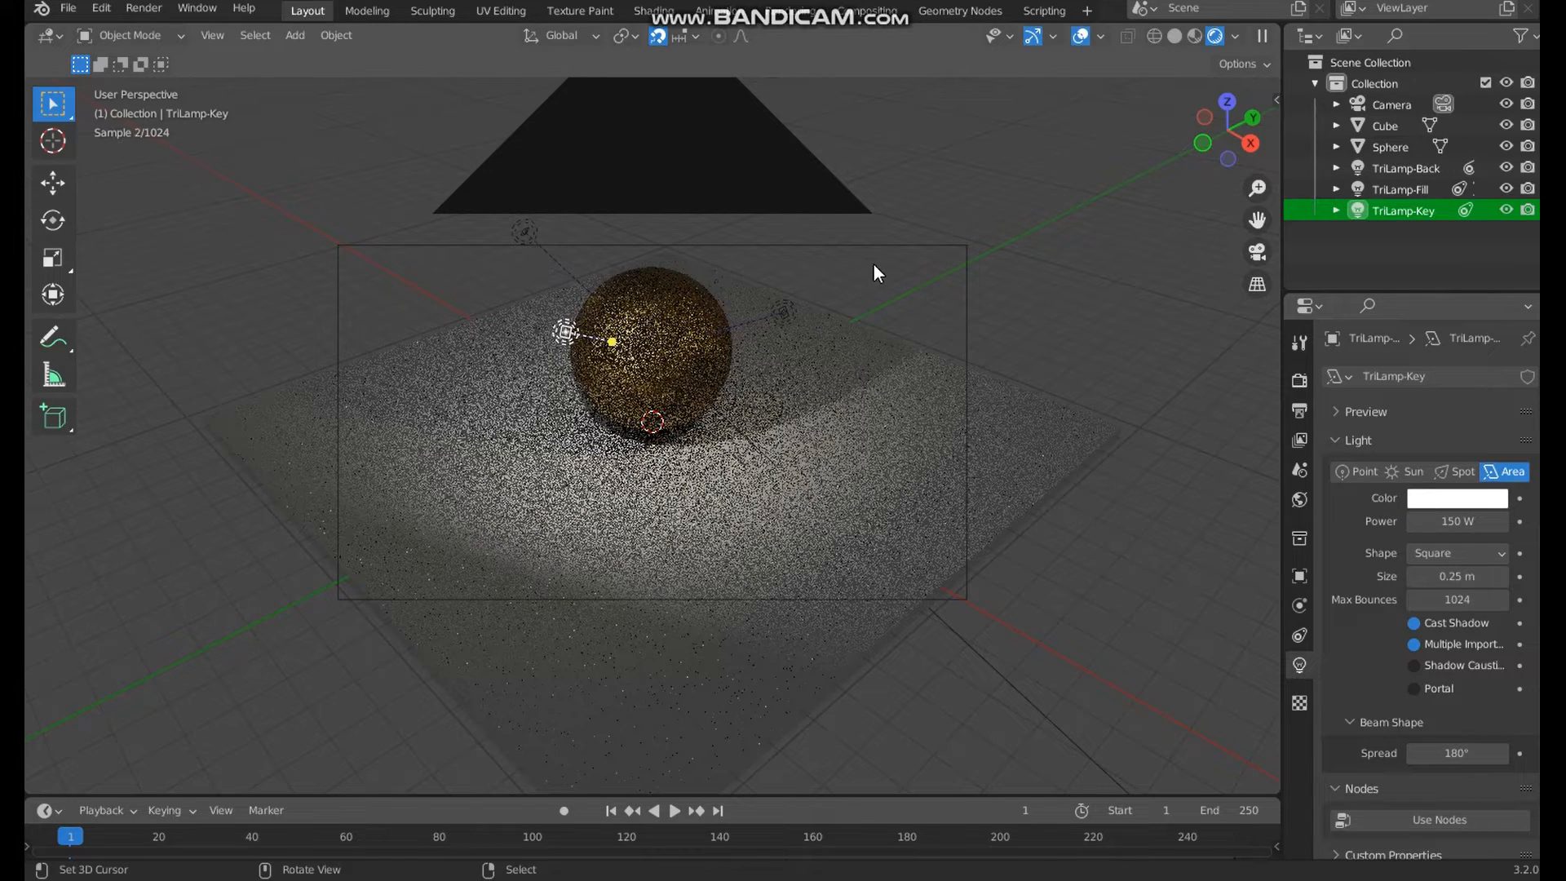
# - Enable Shadow Caustics for the TriLamp-Key light and in the World surface settings
pyautogui.click(1419, 660)
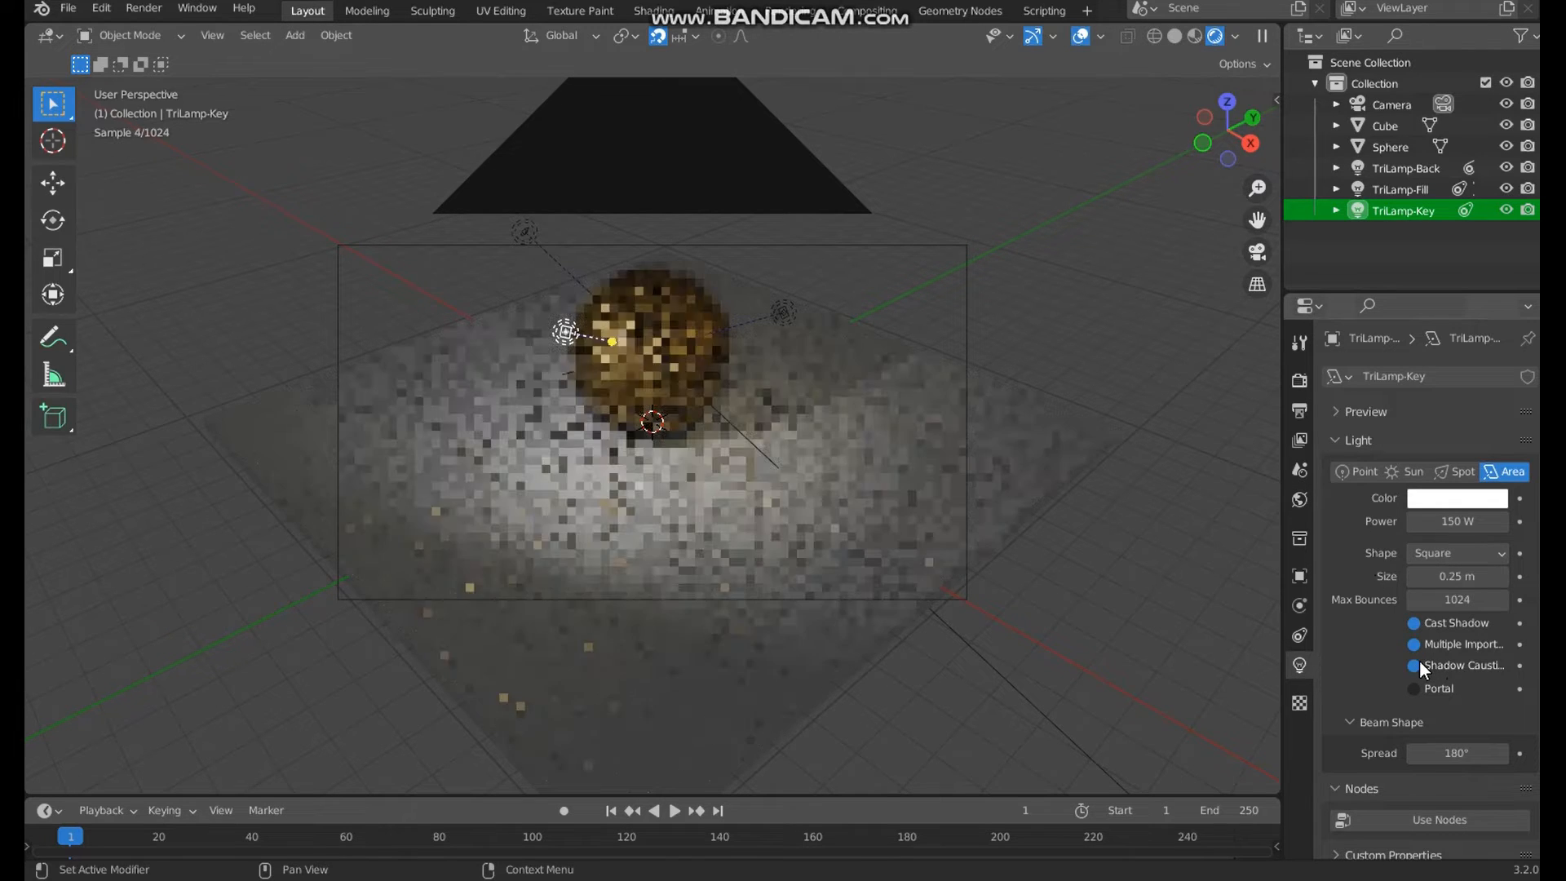
pyautogui.click(1300, 500)
pyautogui.click(1339, 628)
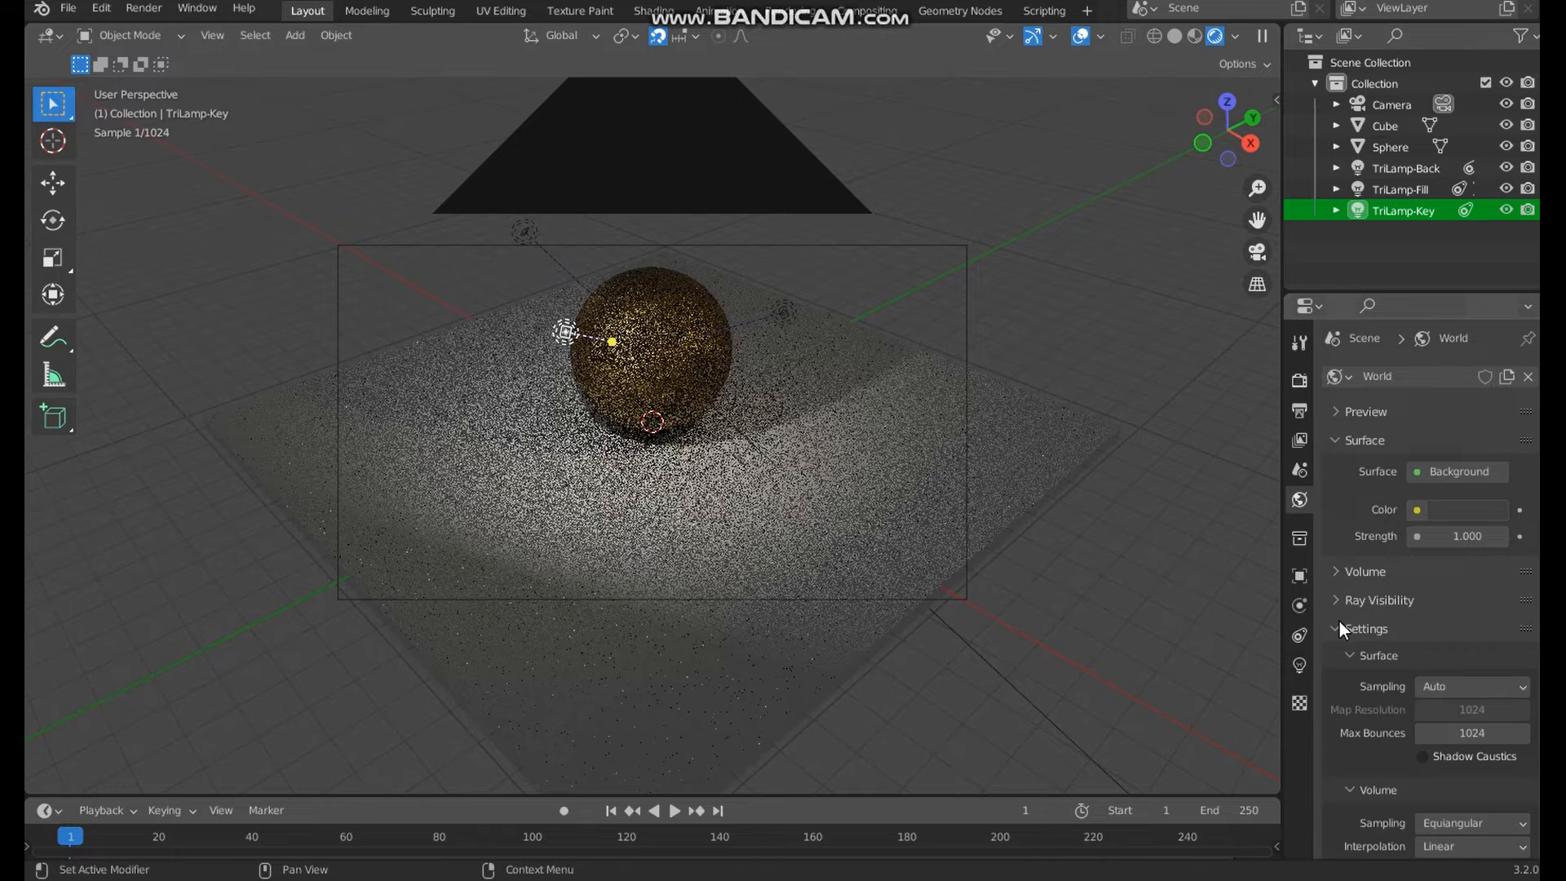
pyautogui.click(1423, 756)
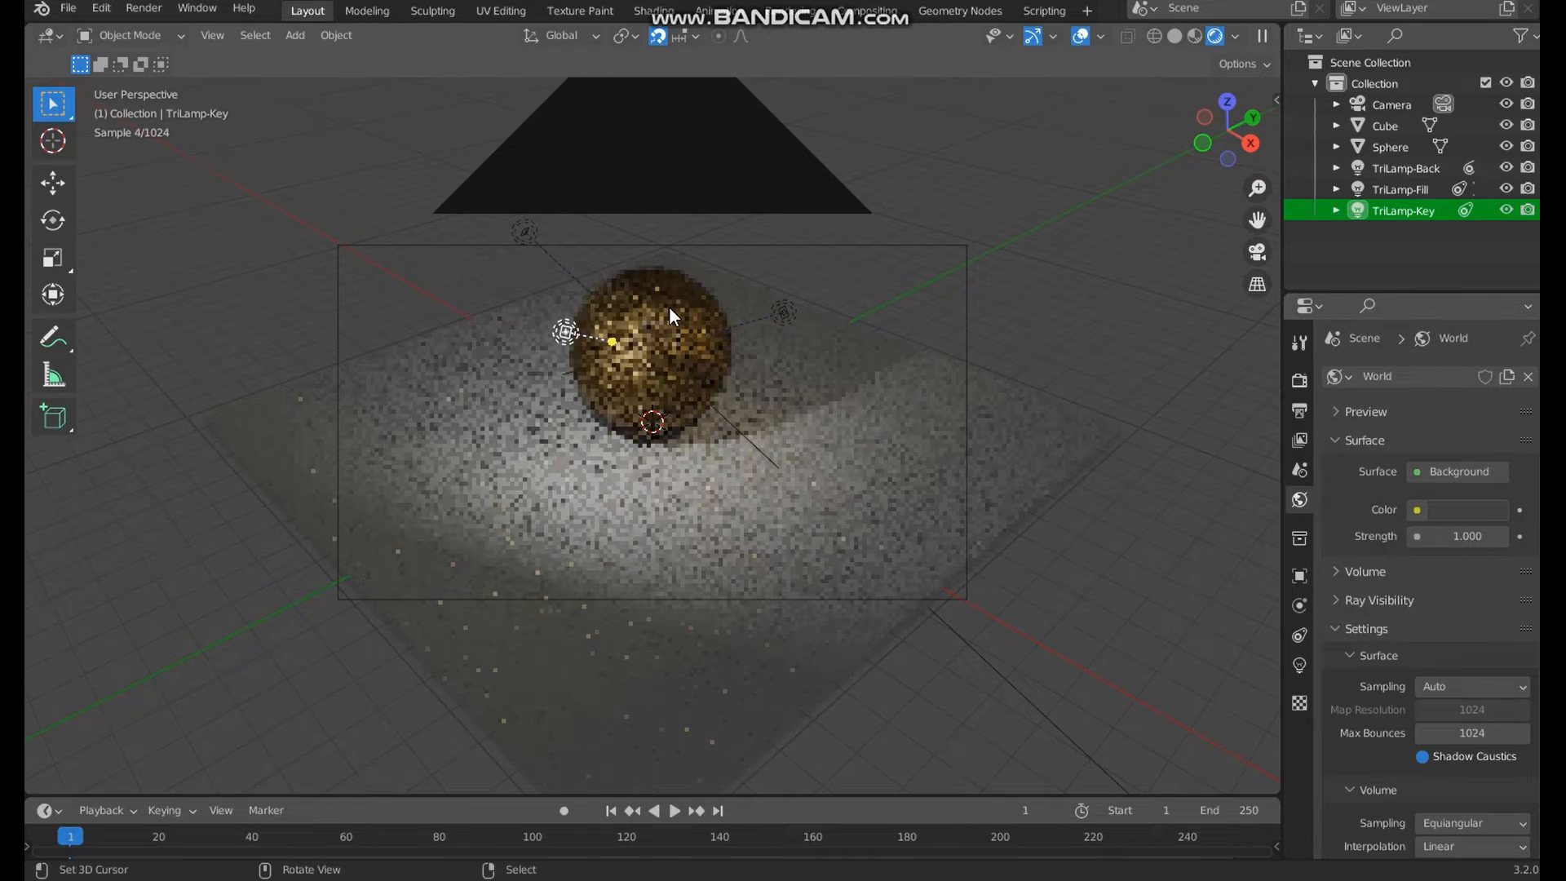
# - Enable Cast Shadow Caustics in the sphere's object shading settings
pyautogui.click(641, 293)
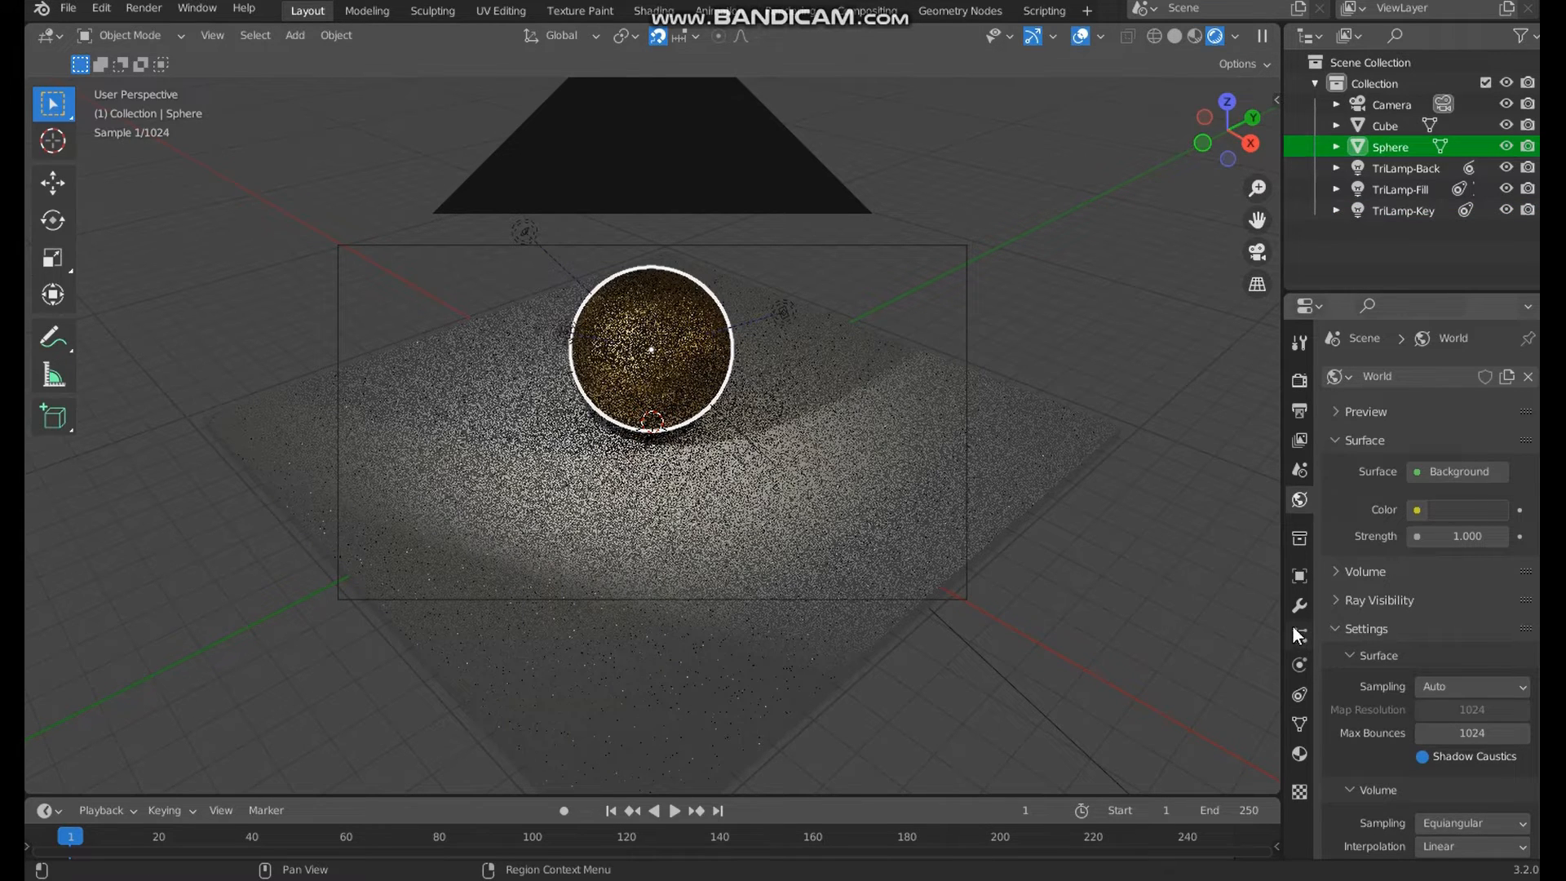
pyautogui.click(1300, 575)
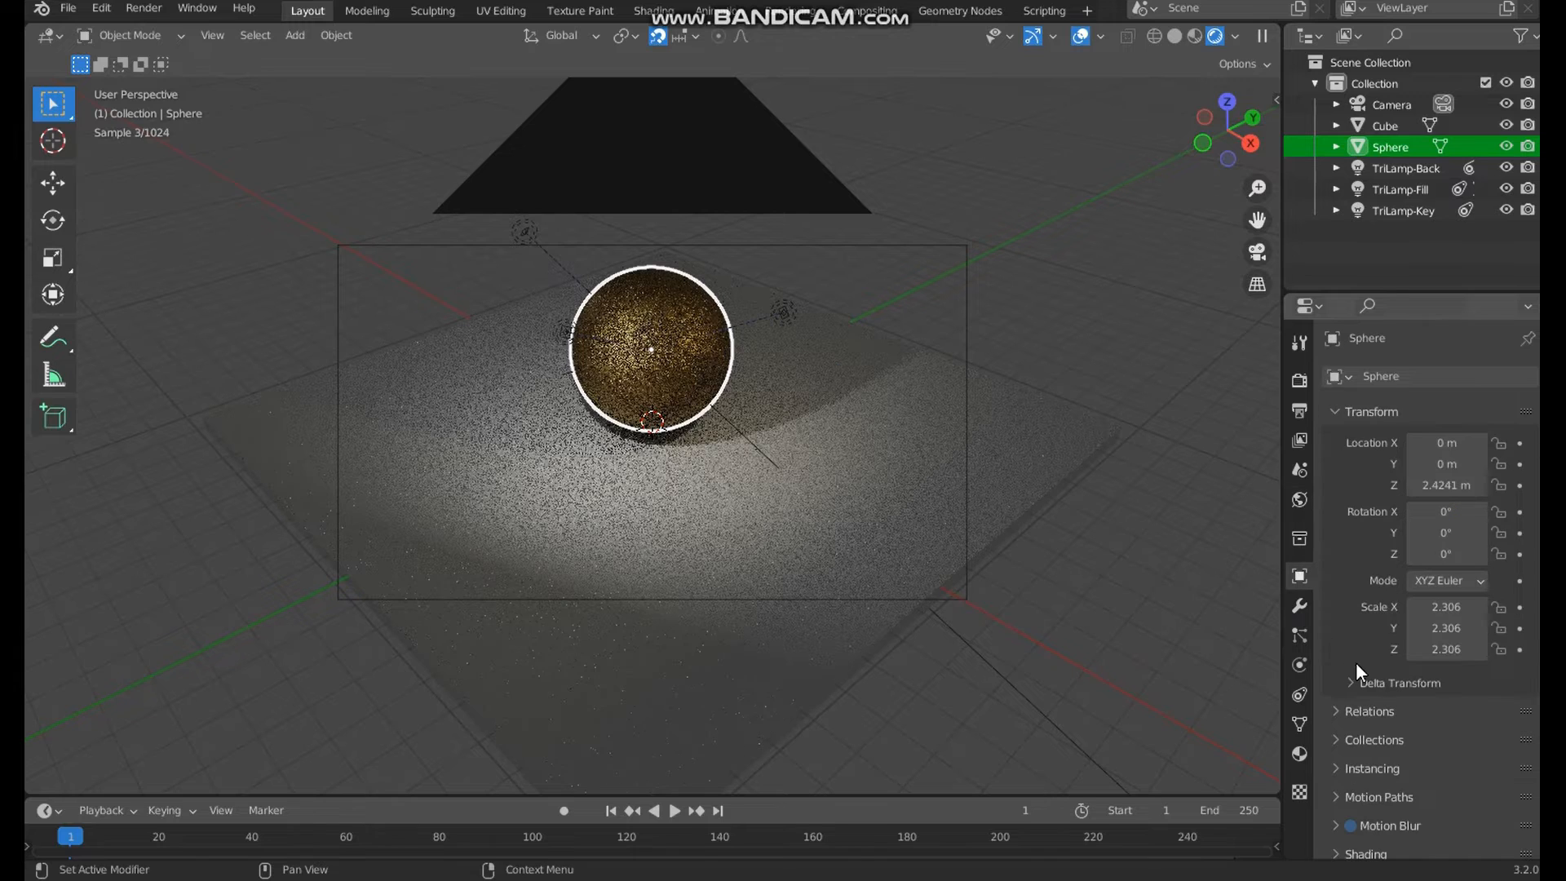
pyautogui.scroll(-3, 1356, 662)
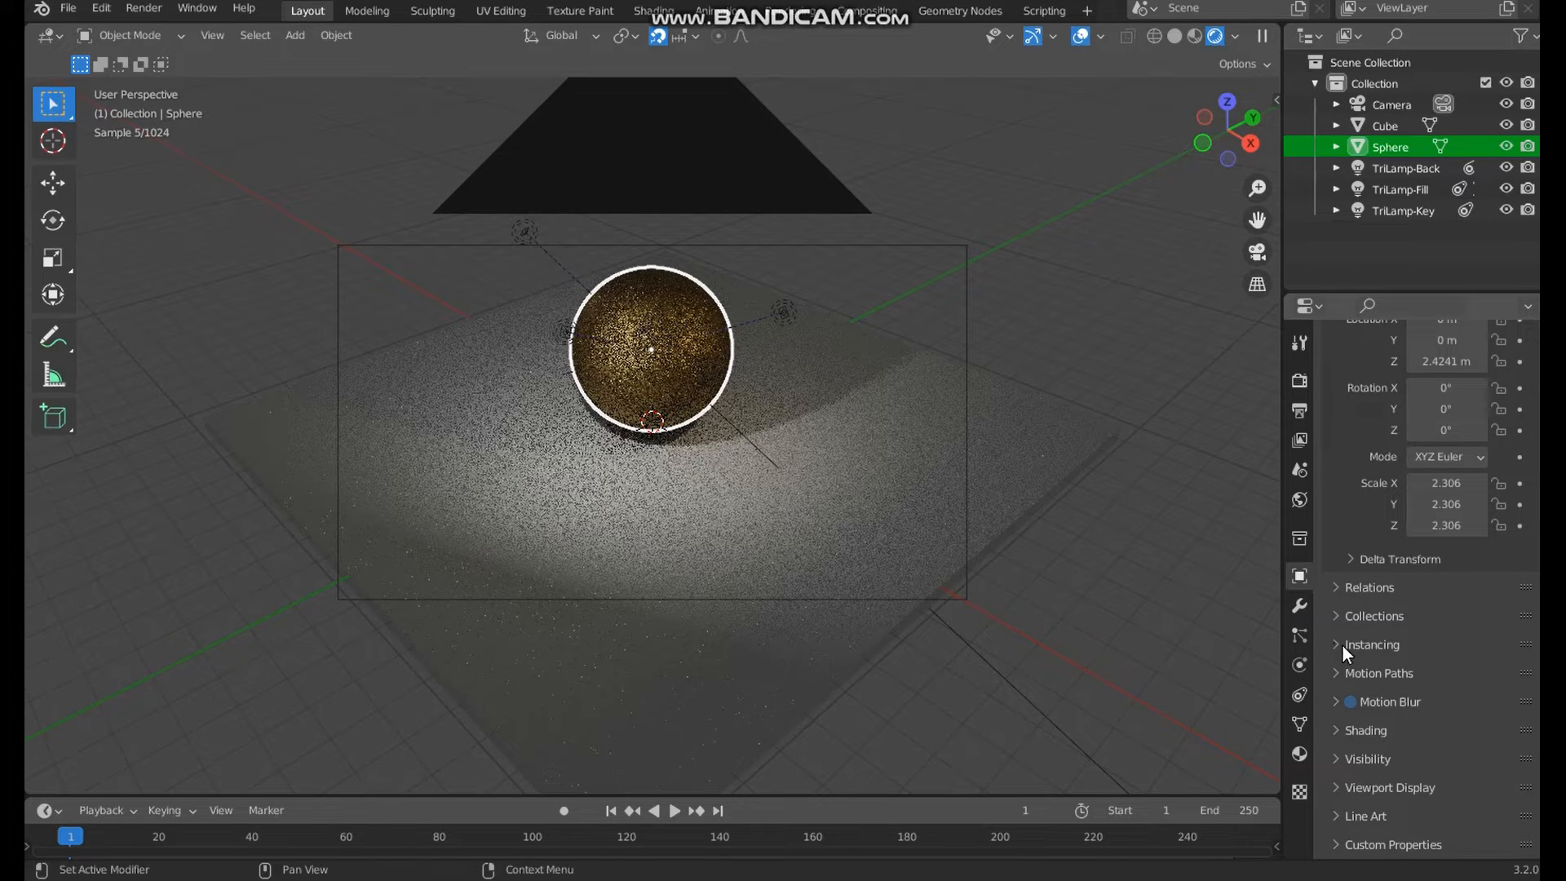
pyautogui.click(1343, 644)
pyautogui.click(1331, 613)
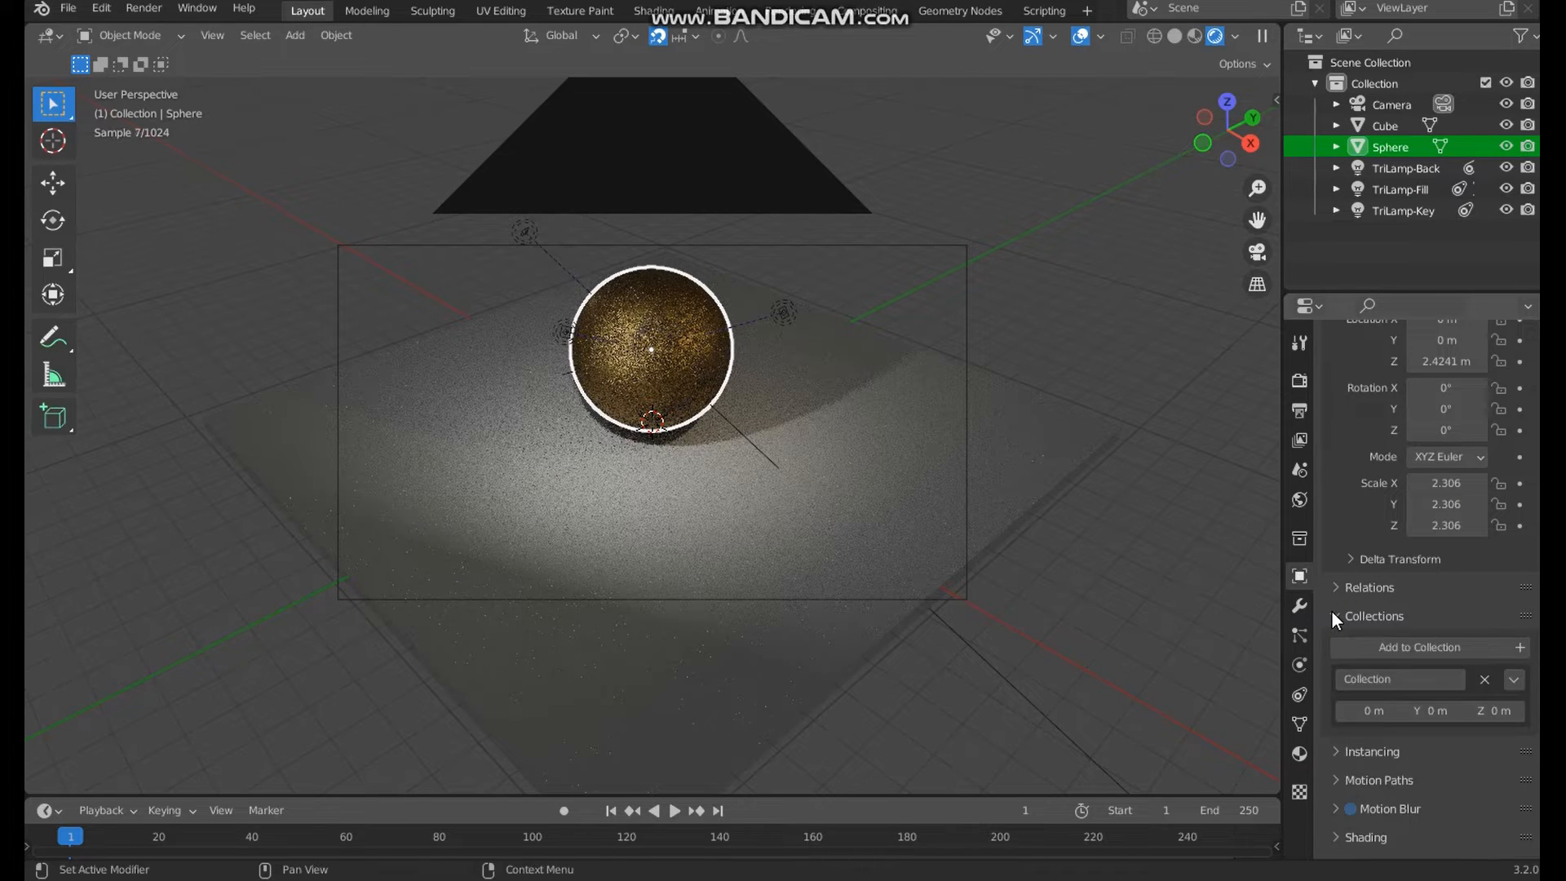
pyautogui.click(1331, 606)
pyautogui.click(1332, 587)
pyautogui.click(1331, 588)
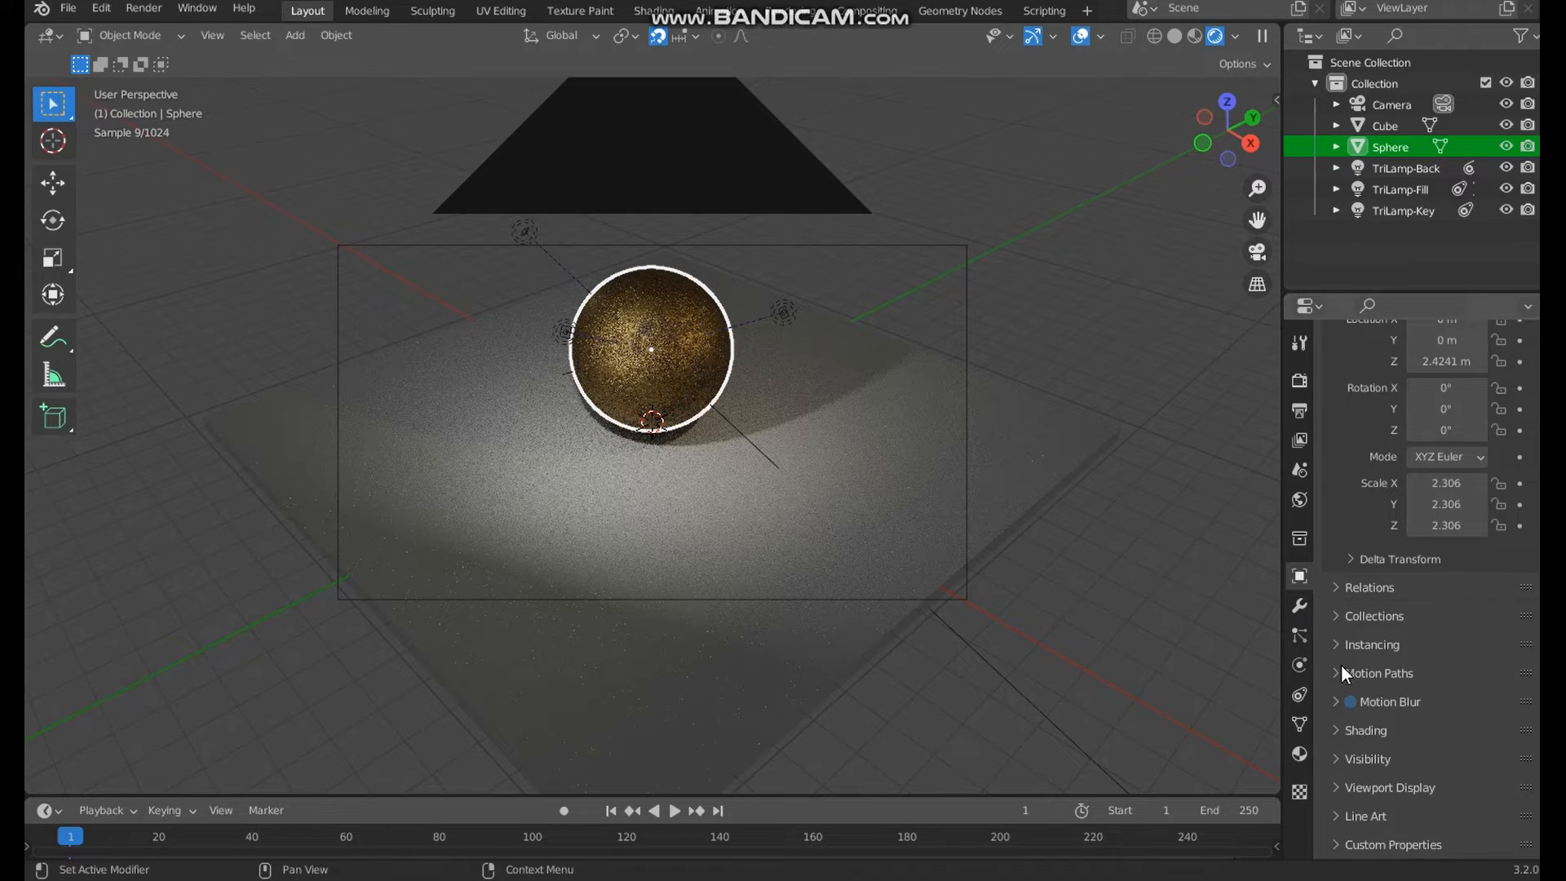
pyautogui.click(1333, 723)
pyautogui.scroll(-4, 1426, 726)
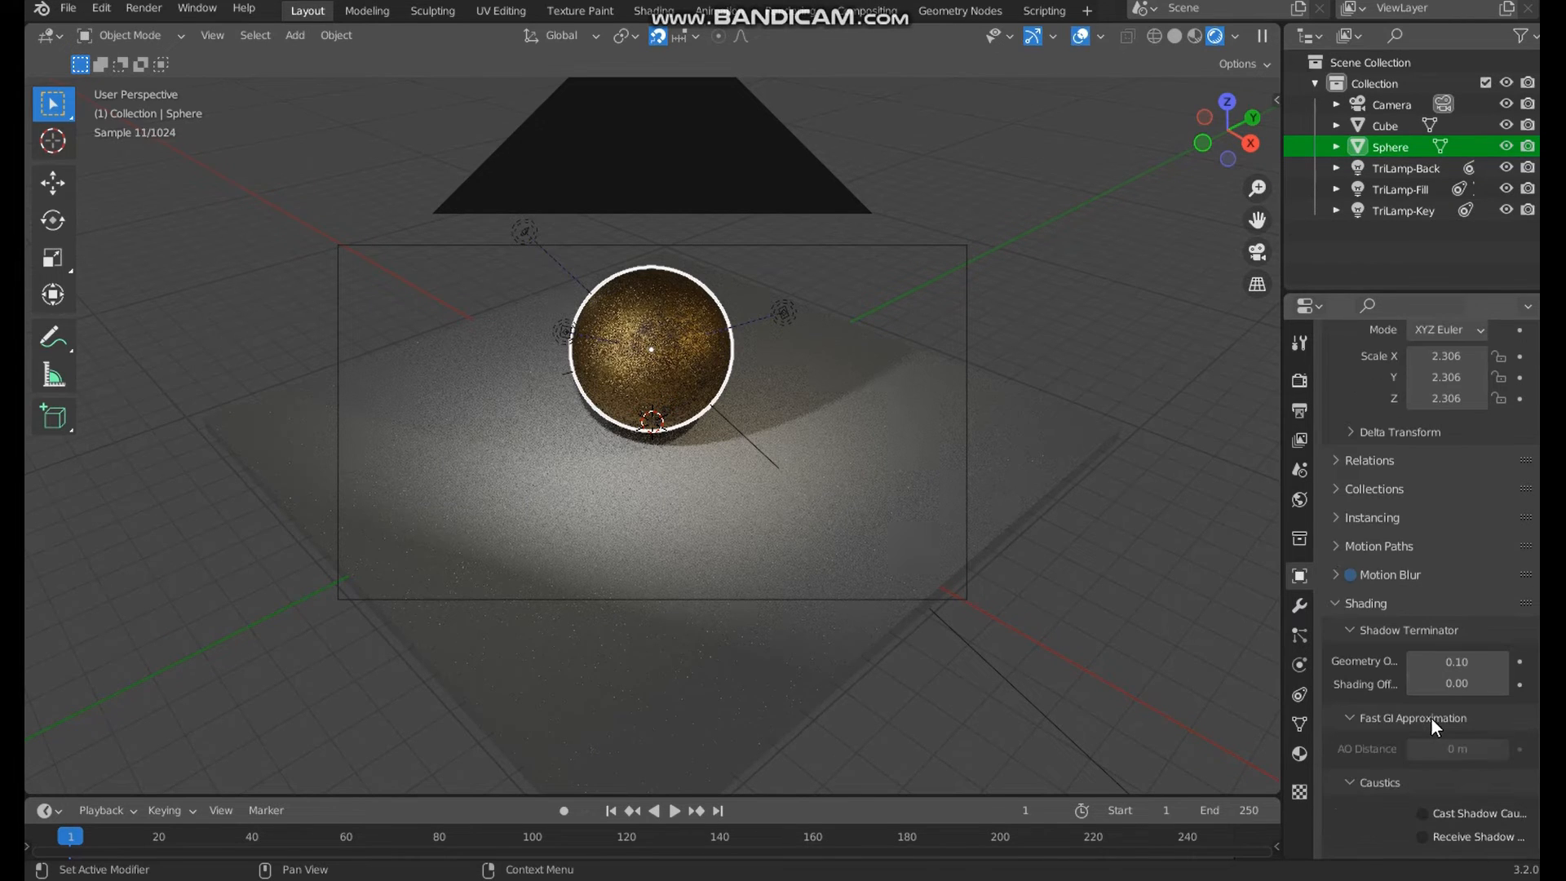
pyautogui.scroll(-1, 1429, 791)
pyautogui.click(1425, 771)
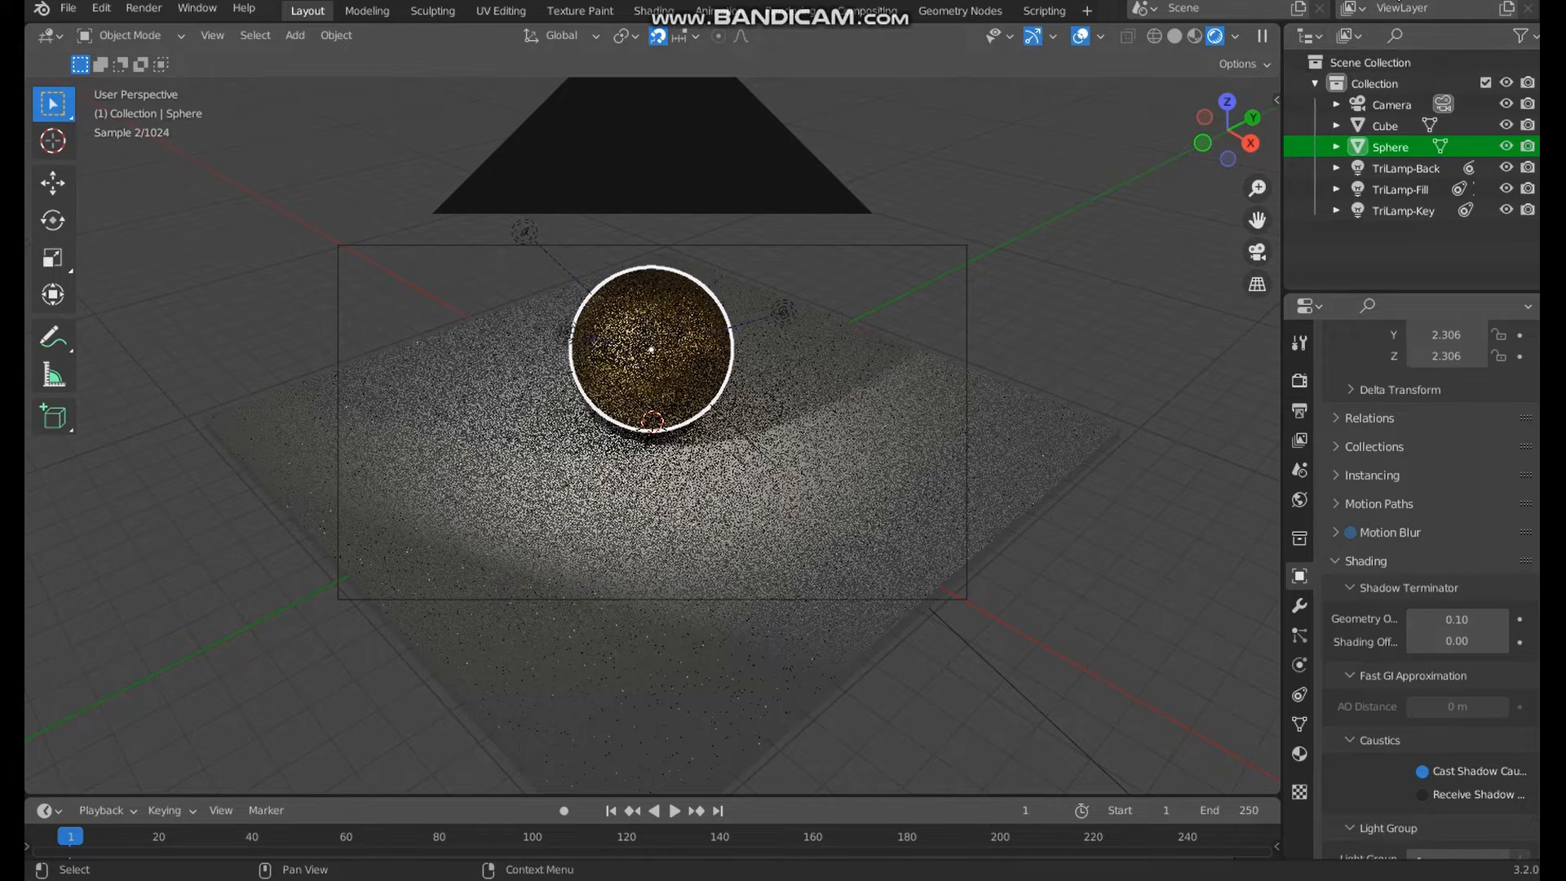
# - Inspect the sphere's gold surface from above in rendered shading and up close in Material Preview shading
pyautogui.scroll(7, 736, 267)
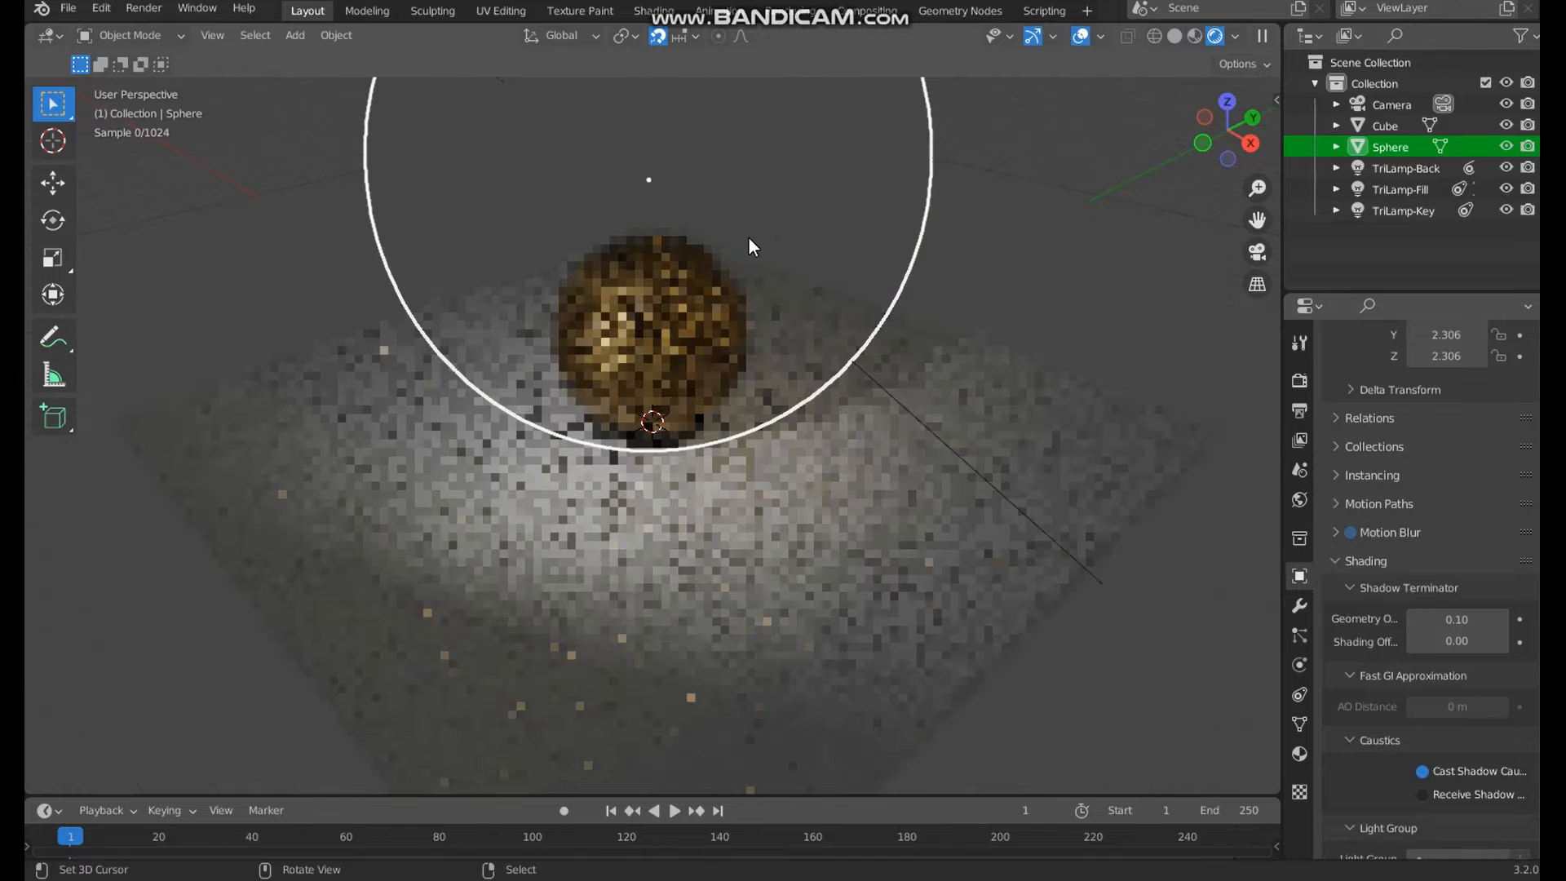
pyautogui.moveTo(718, 466); pyautogui.dragTo(1003, 189, button='middle')
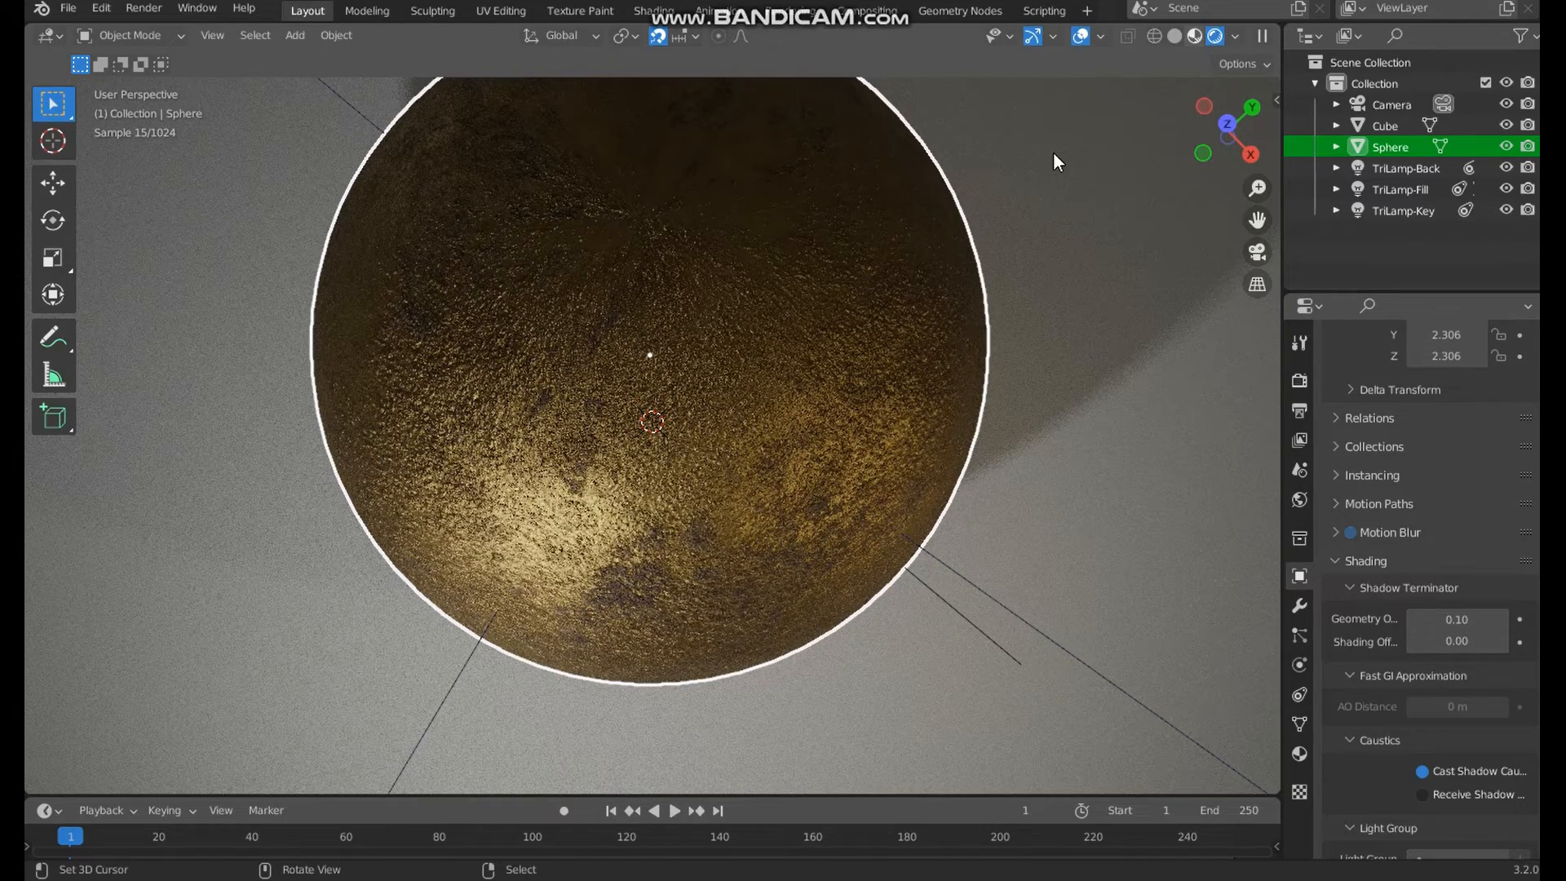
pyautogui.press('z')
pyautogui.scroll(10, 683, 394)
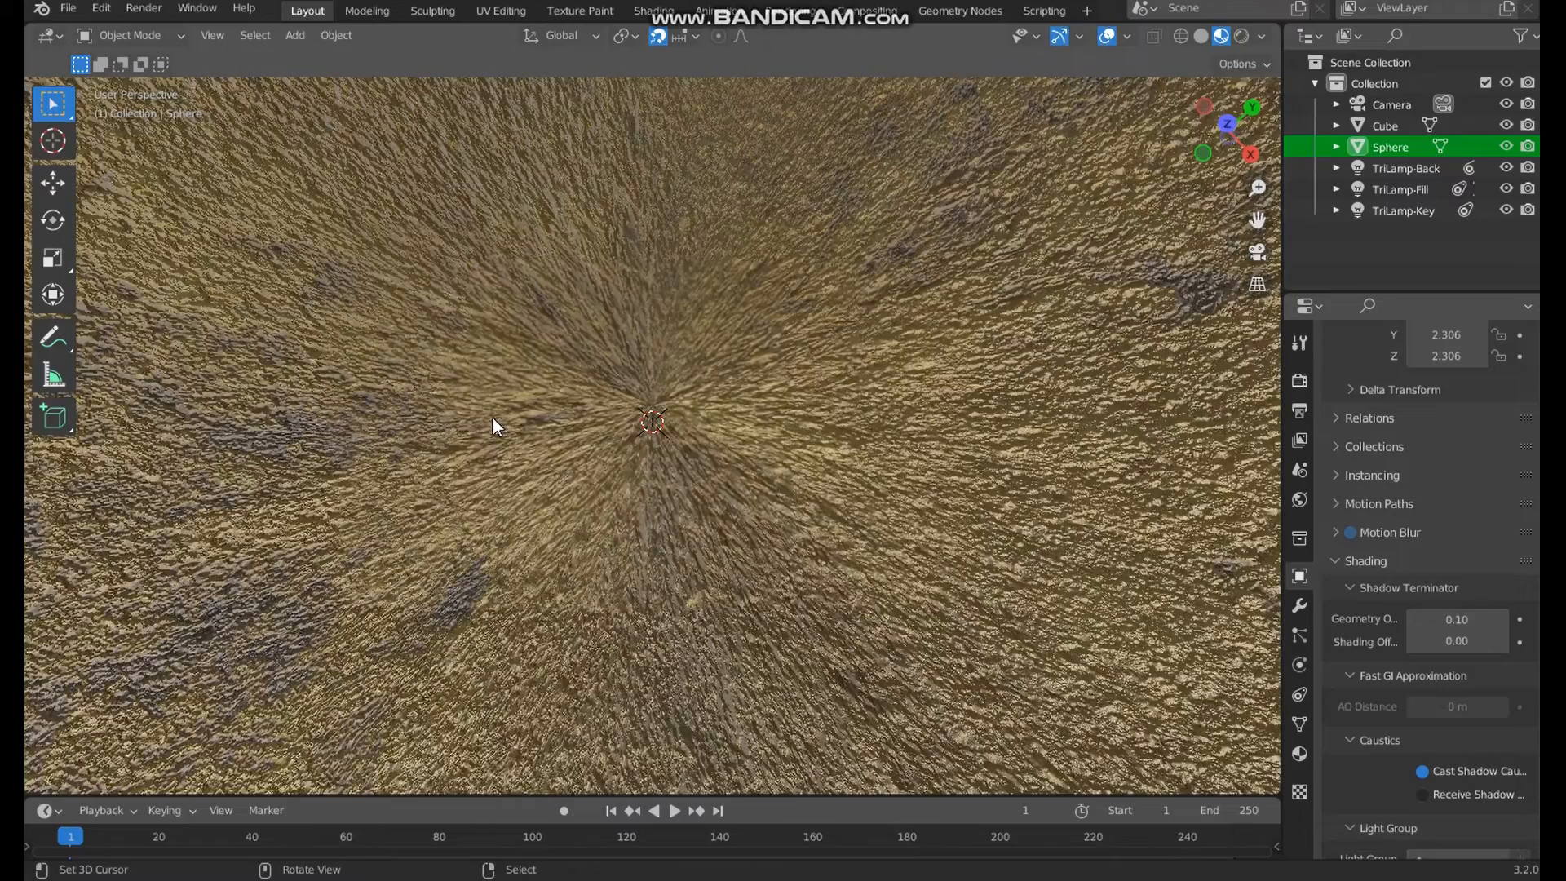
pyautogui.scroll(-3, 494, 420)
pyautogui.scroll(-5, 536, 425)
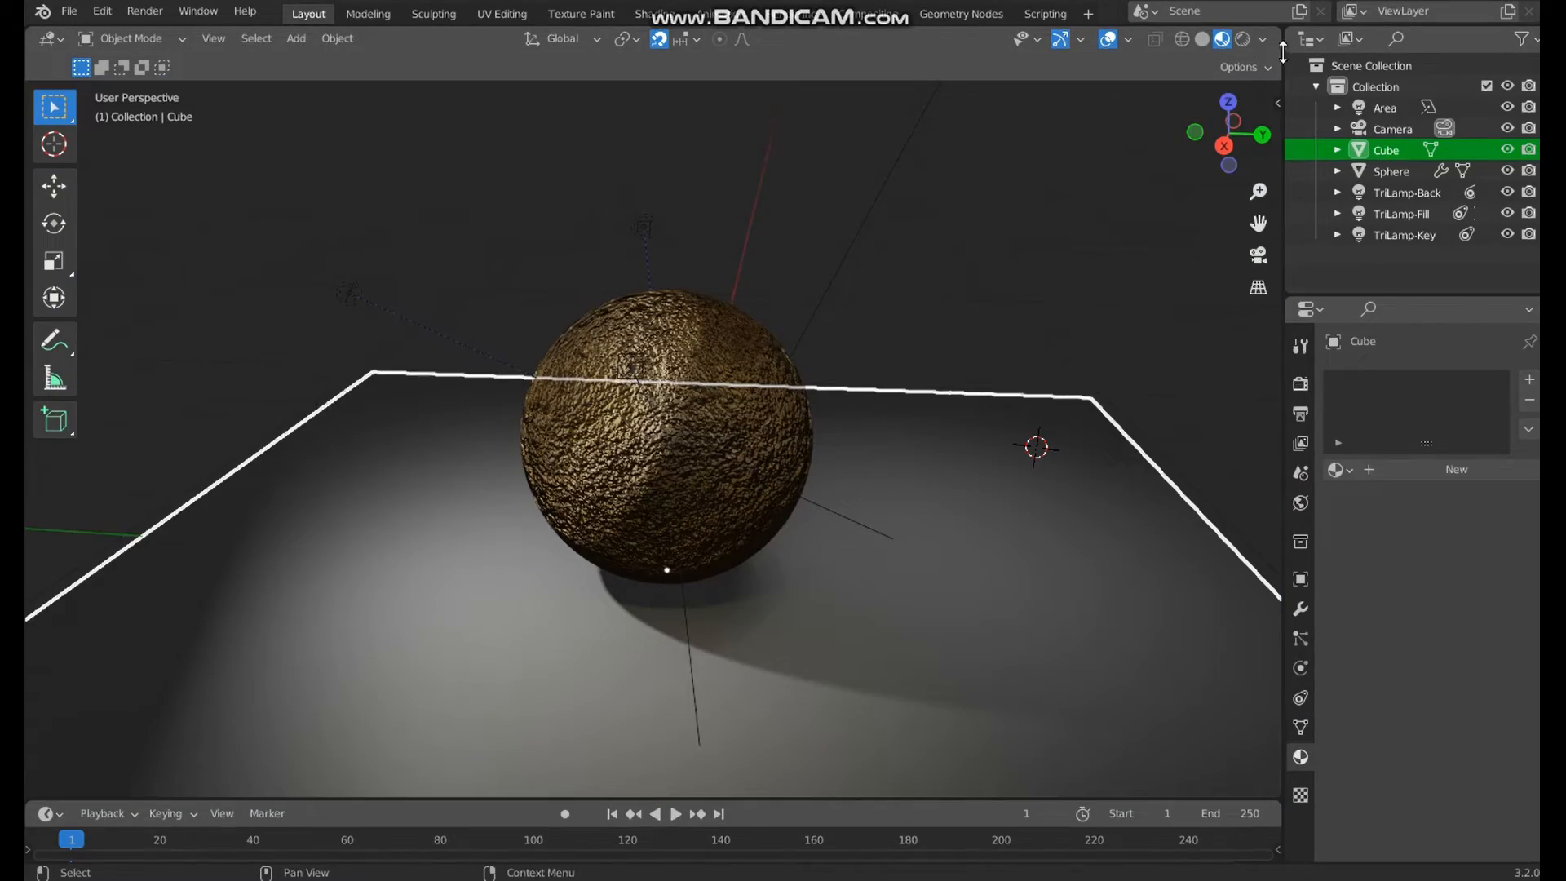
# - Duplicate the floor slab in place and rotate the copy 90° around the Y axis to form a wall
pyautogui.scroll(-2, 818, 573)
pyautogui.moveTo(810, 567)
pyautogui.mouseDown(button='middle')
pyautogui.moveTo(770, 571)
pyautogui.moveTo(761, 545)
pyautogui.moveTo(783, 570)
pyautogui.mouseUp(button='middle')
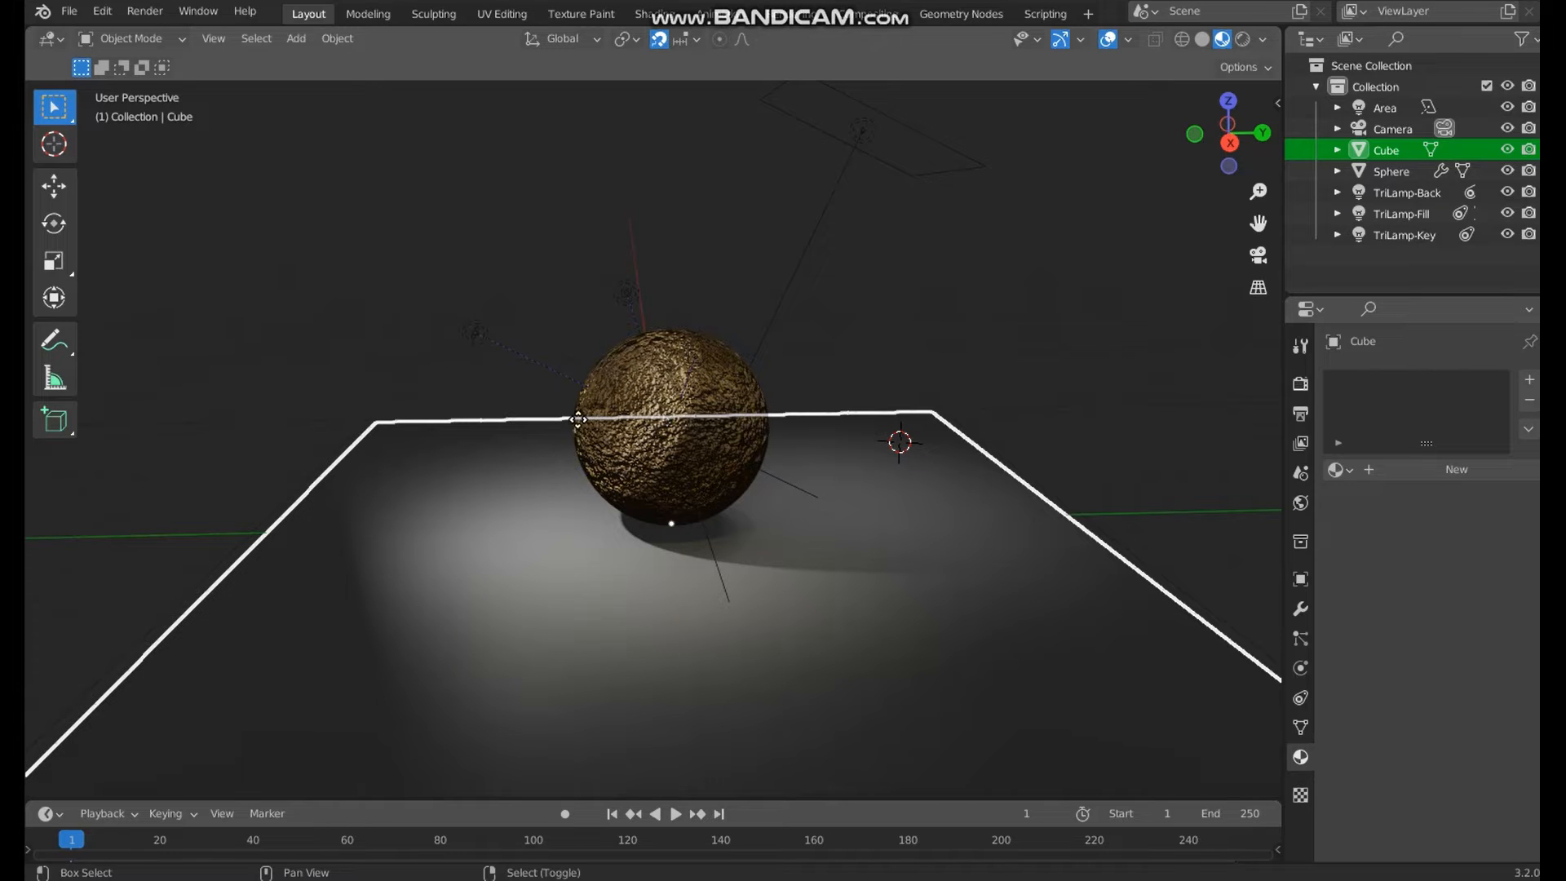
pyautogui.hotkey('shift', 'd')
pyautogui.rightClick(635, 537)
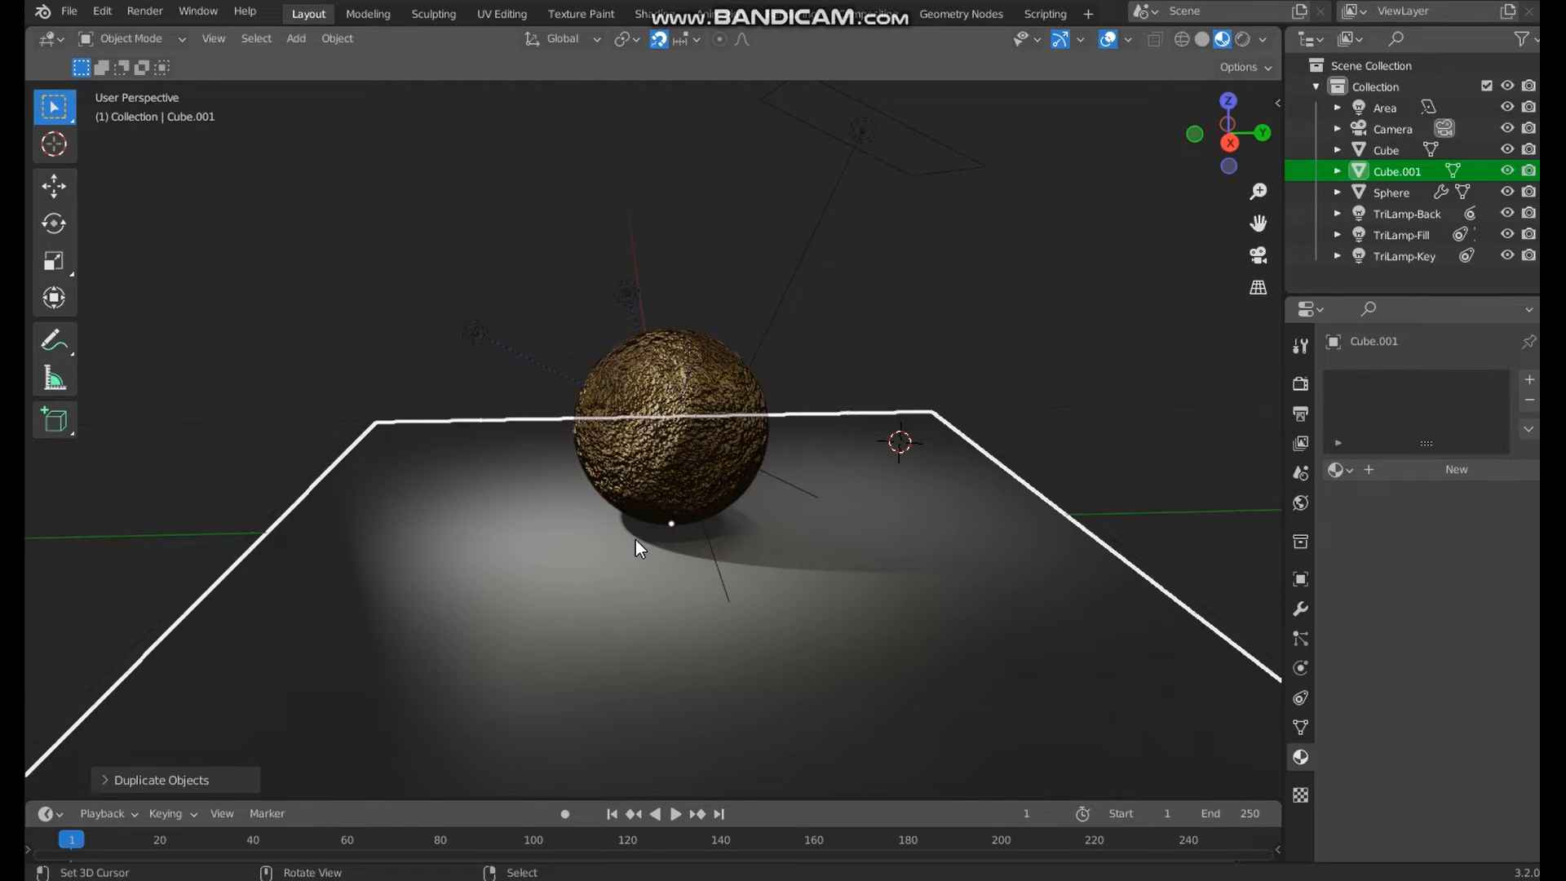
pyautogui.press('r')
pyautogui.press('y')
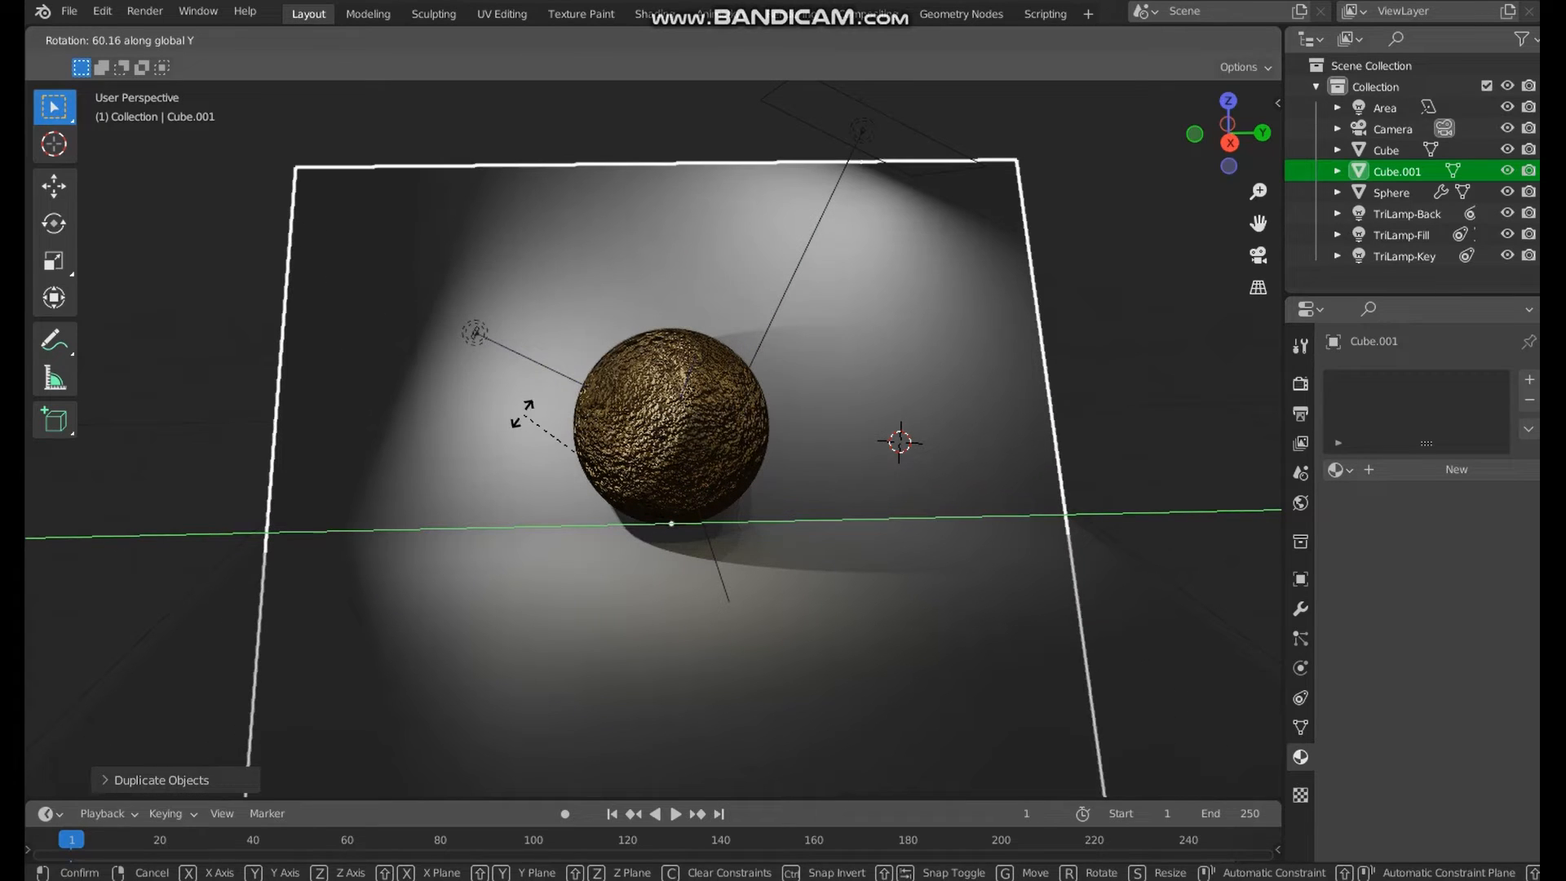
pyautogui.write('90')
pyautogui.press('Return')
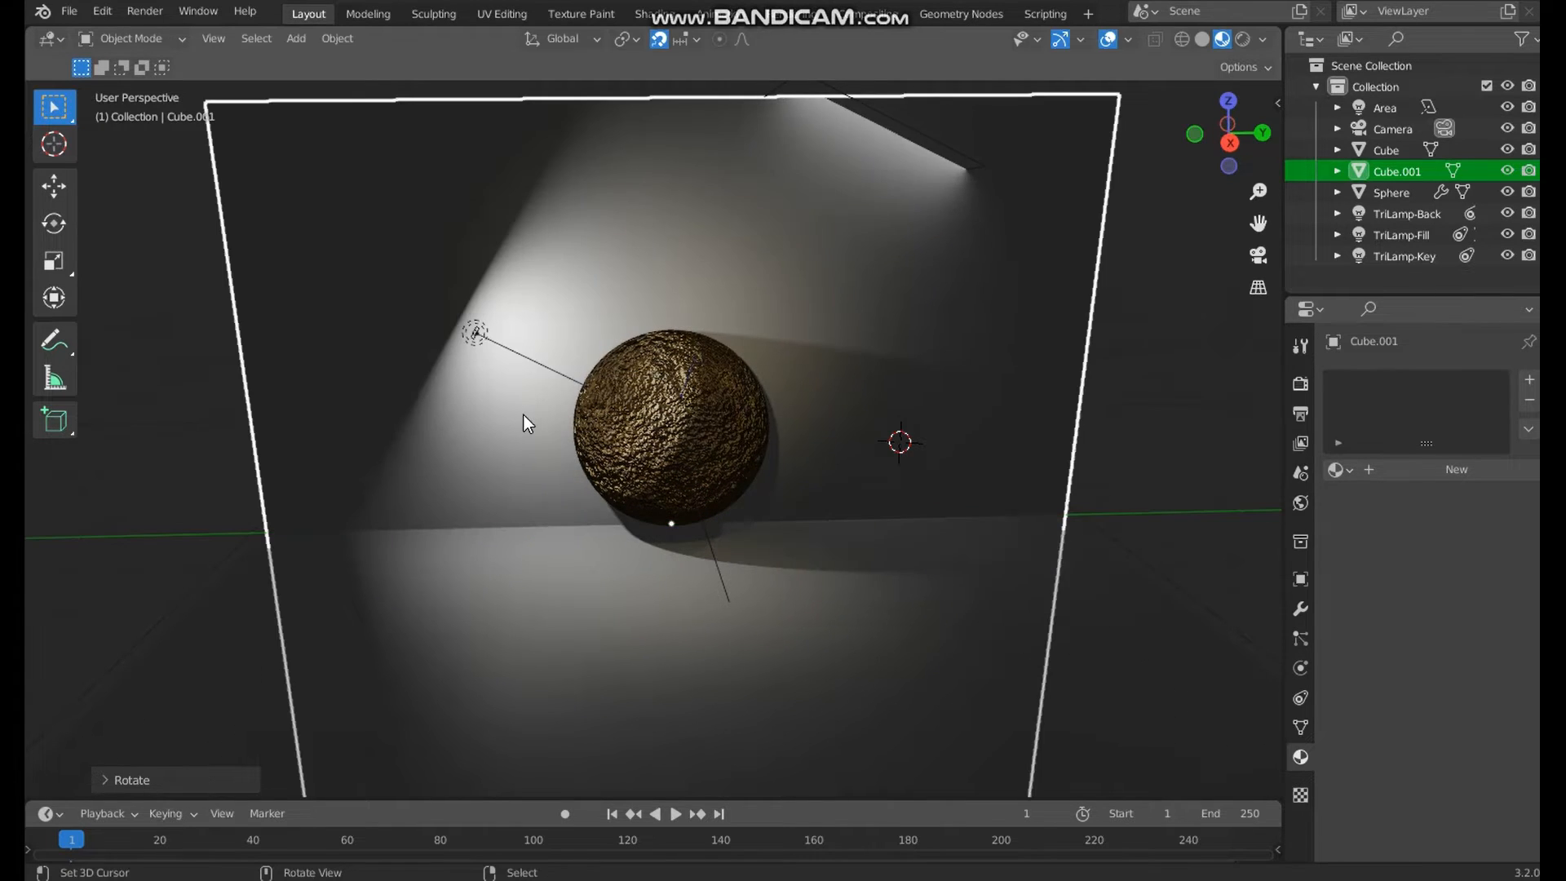
# - Move the upright slab about 7 m in the negative X direction so it stands behind the sphere as a backdrop
pyautogui.keyDown('shift'); pyautogui.rightClick(523, 414); pyautogui.keyUp('shift')
pyautogui.moveTo(595, 631); pyautogui.dragTo(840, 615, button='middle')
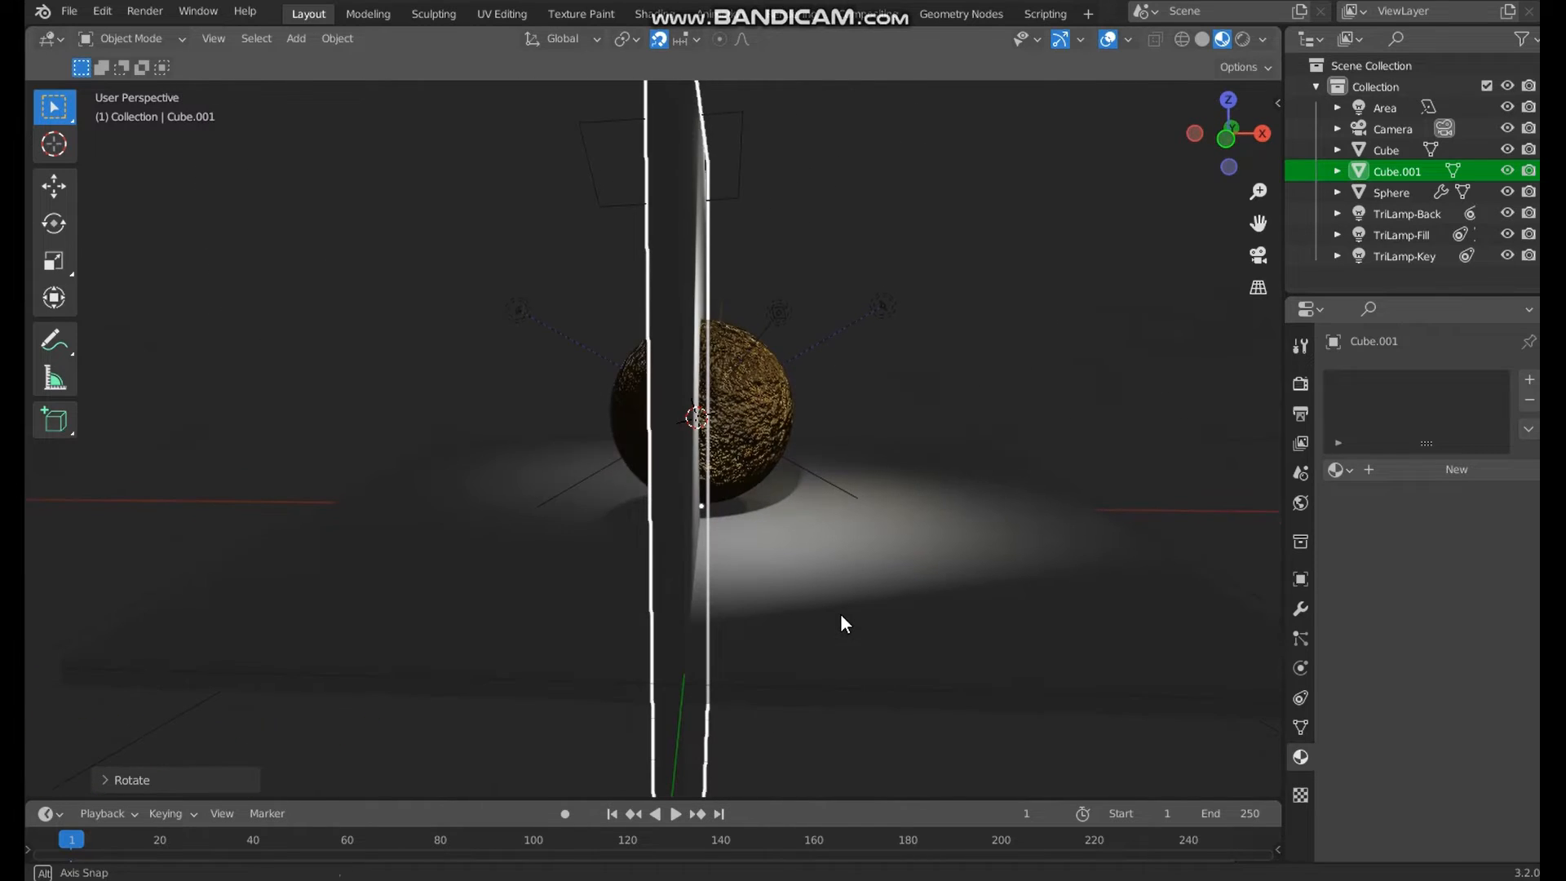
pyautogui.press('g')
pyautogui.press('x')
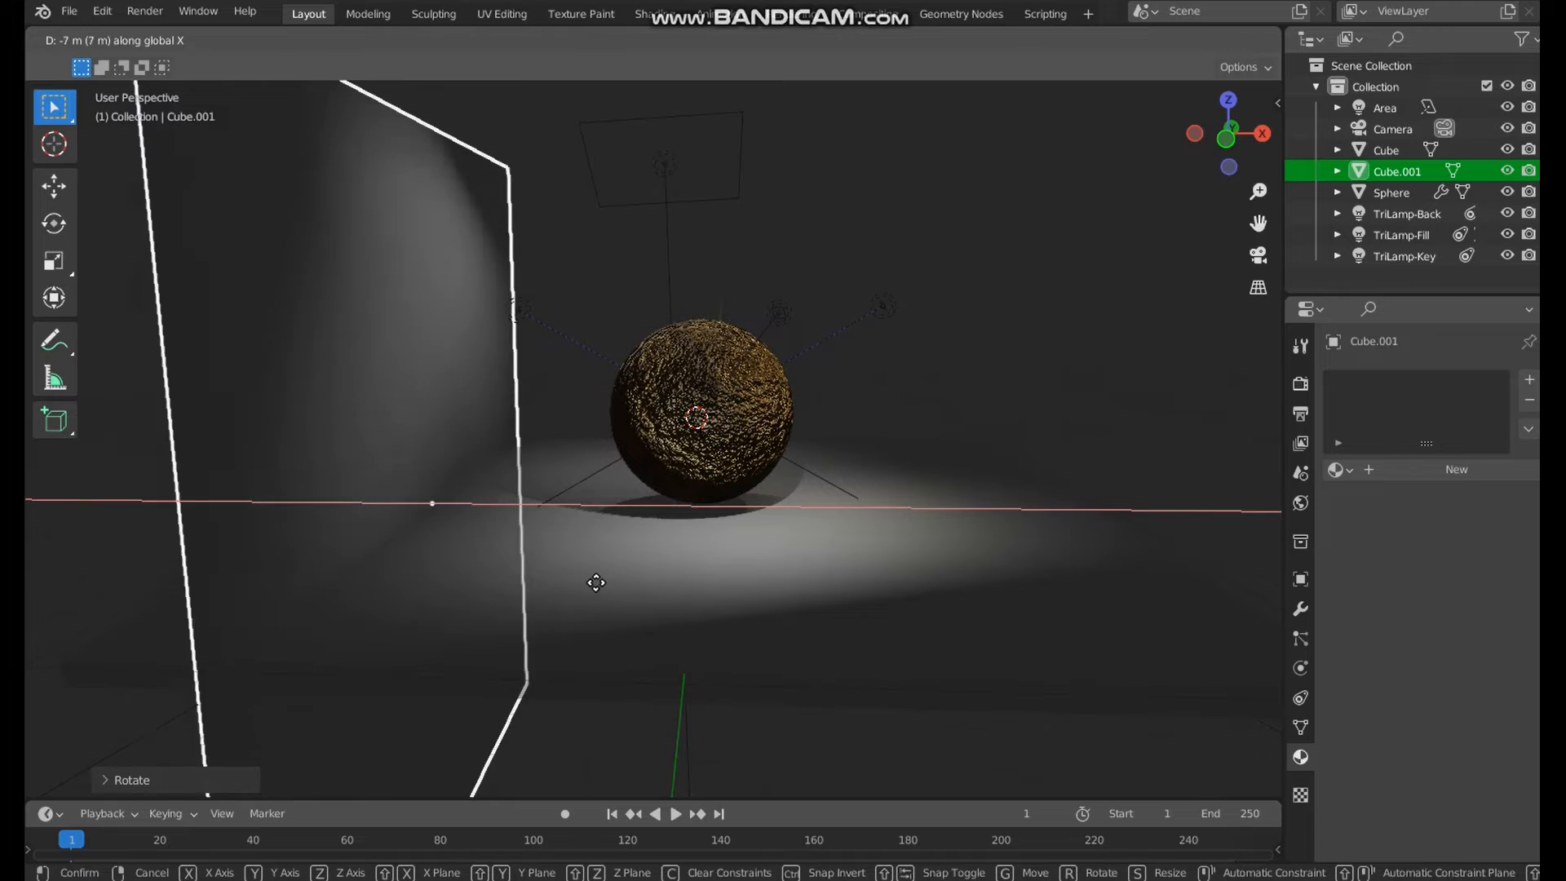
pyautogui.click(947, 526)
pyautogui.moveTo(946, 525); pyautogui.dragTo(595, 269, button='middle')
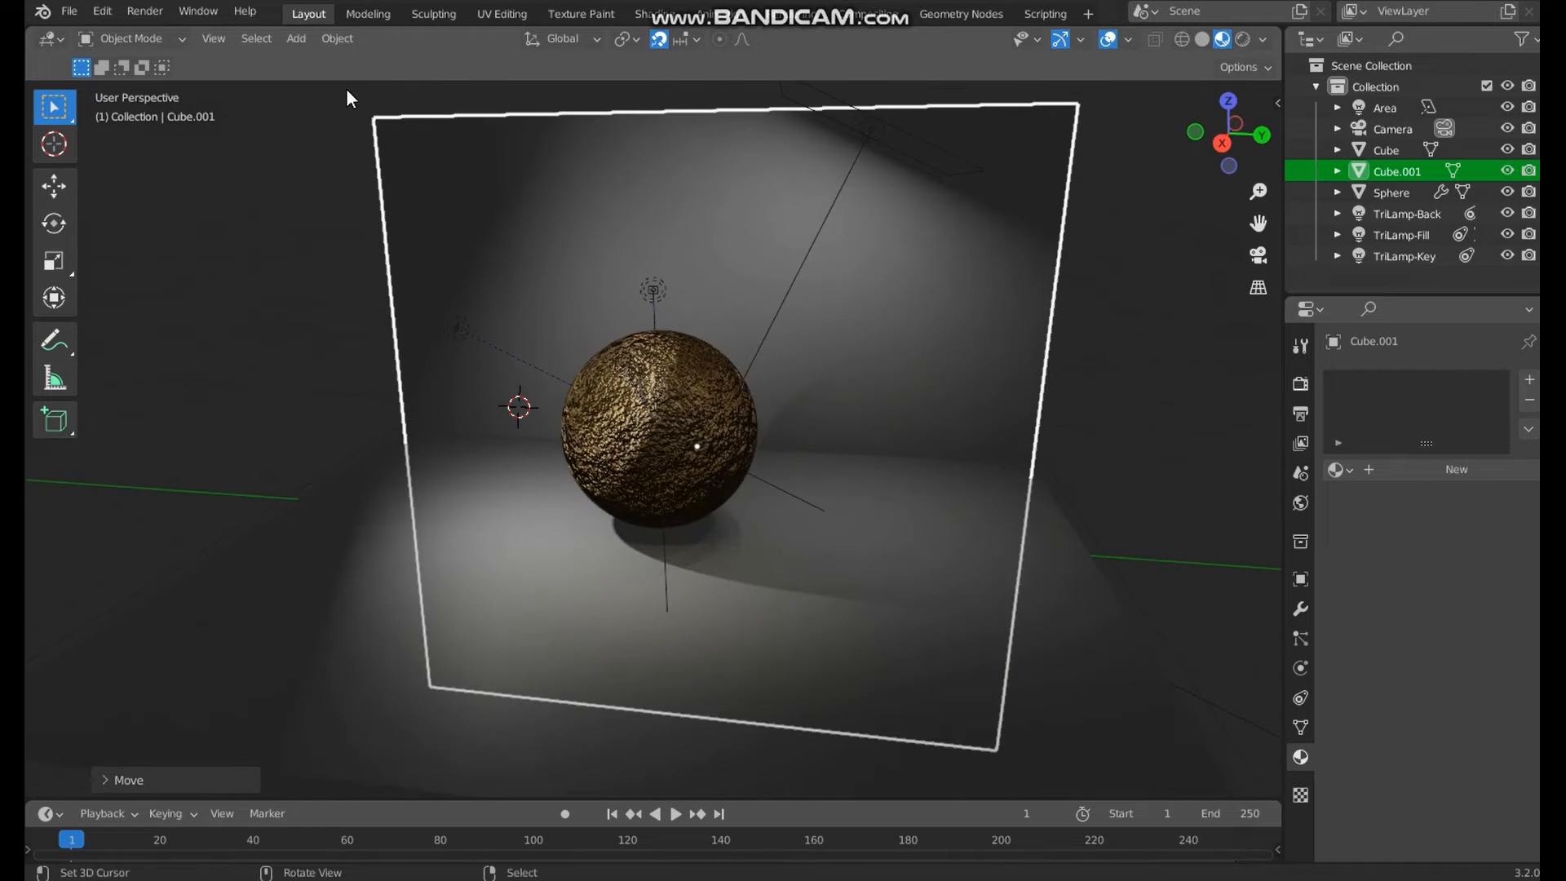
pyautogui.click(219, 37)
pyautogui.moveTo(375, 278)
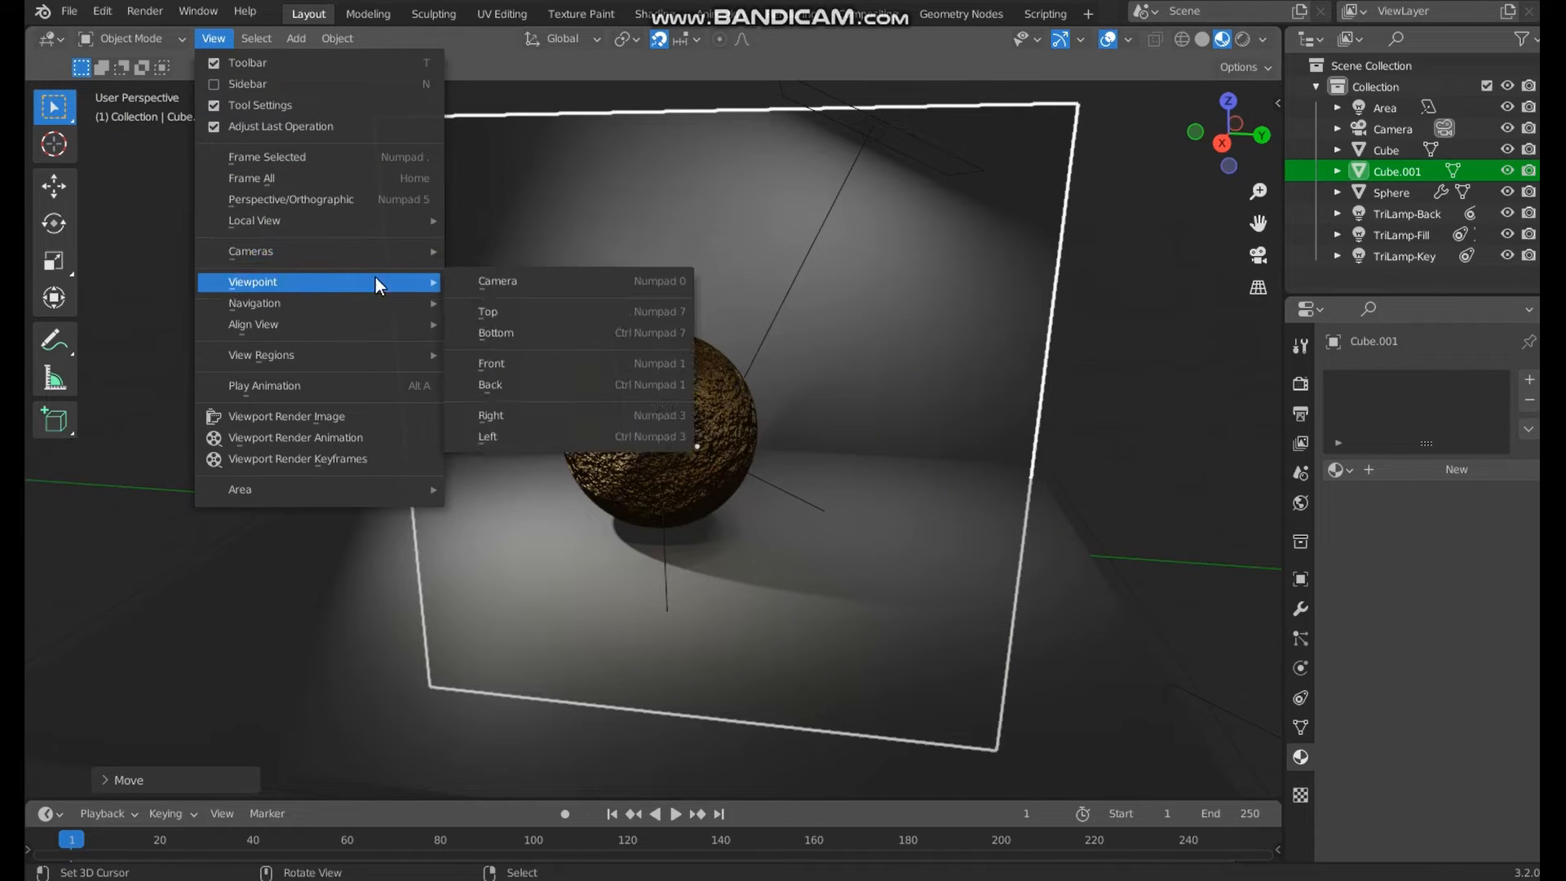
pyautogui.click(545, 365)
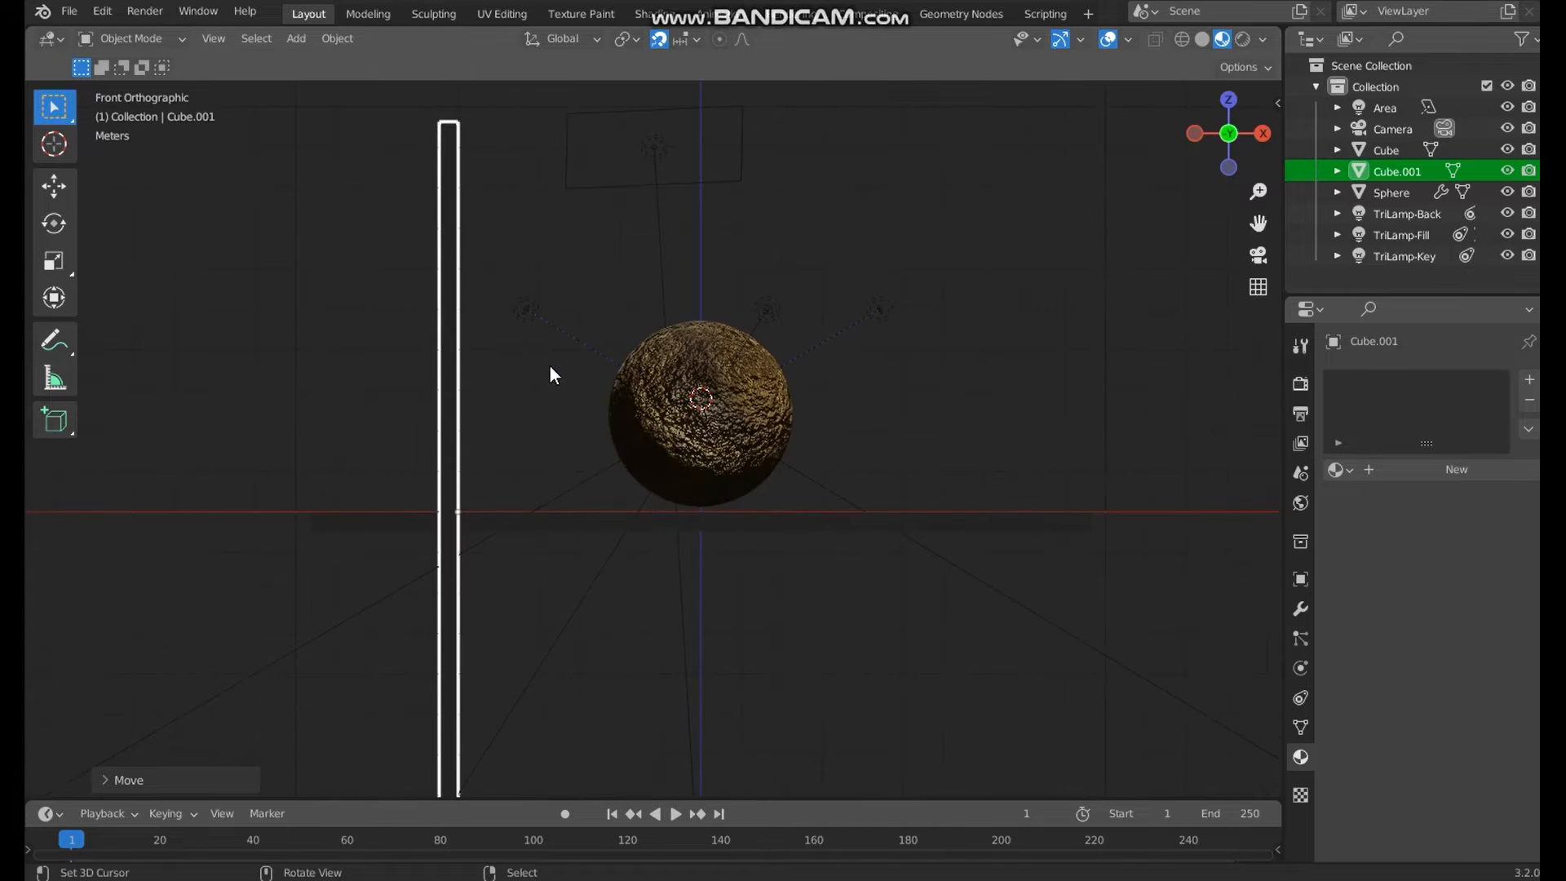
pyautogui.moveTo(889, 447); pyautogui.dragTo(799, 373, button='middle')
# - Align the active camera to the current close-up view of the sphere against the backdrop wall
pyautogui.click(220, 39)
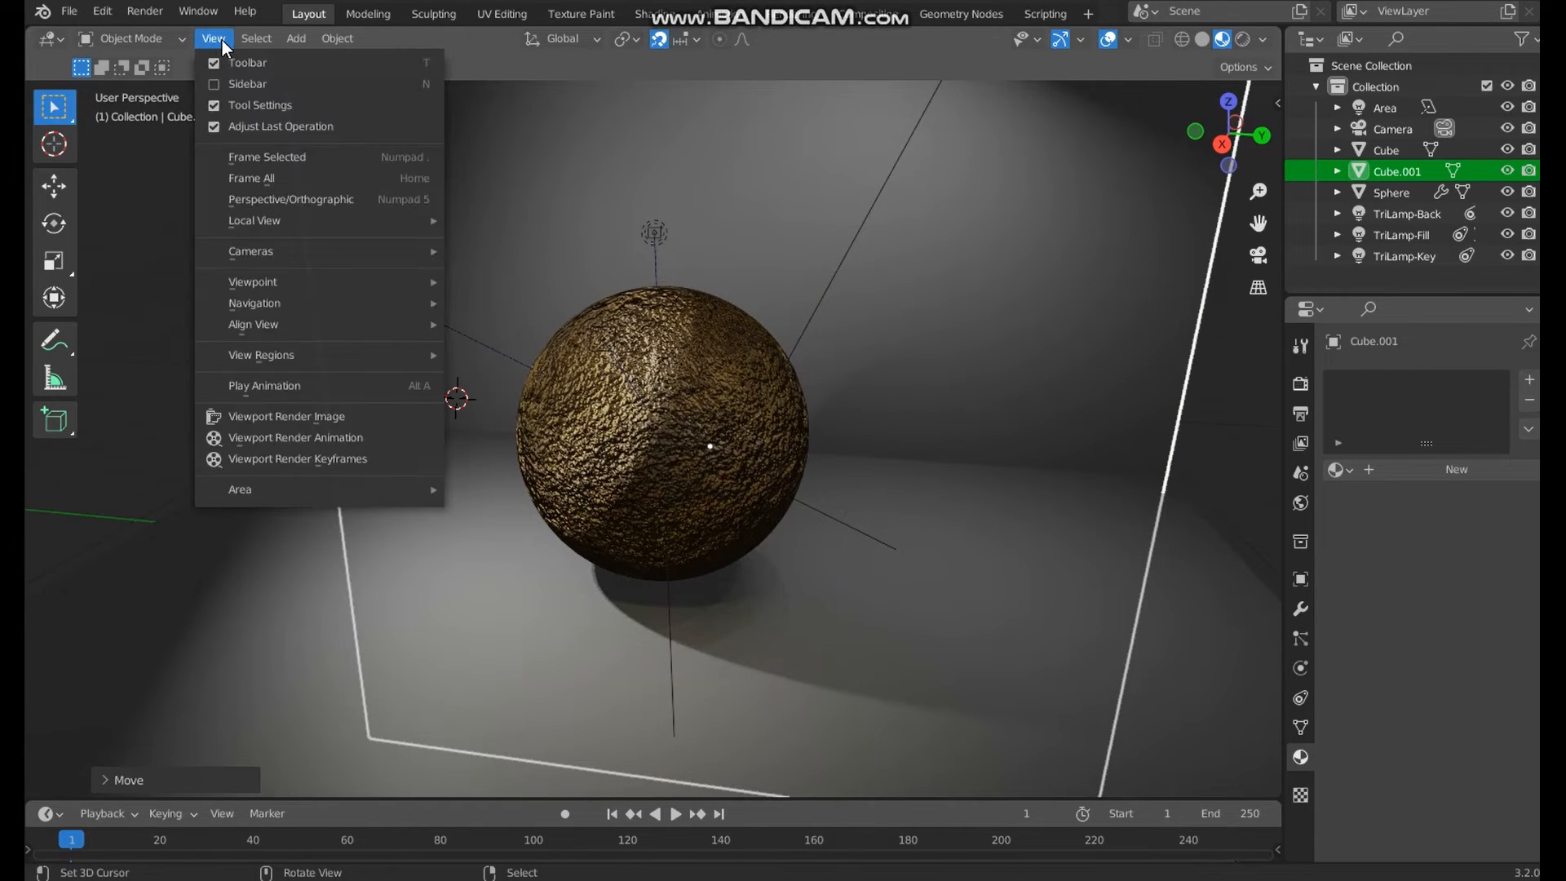
pyautogui.moveTo(291, 224)
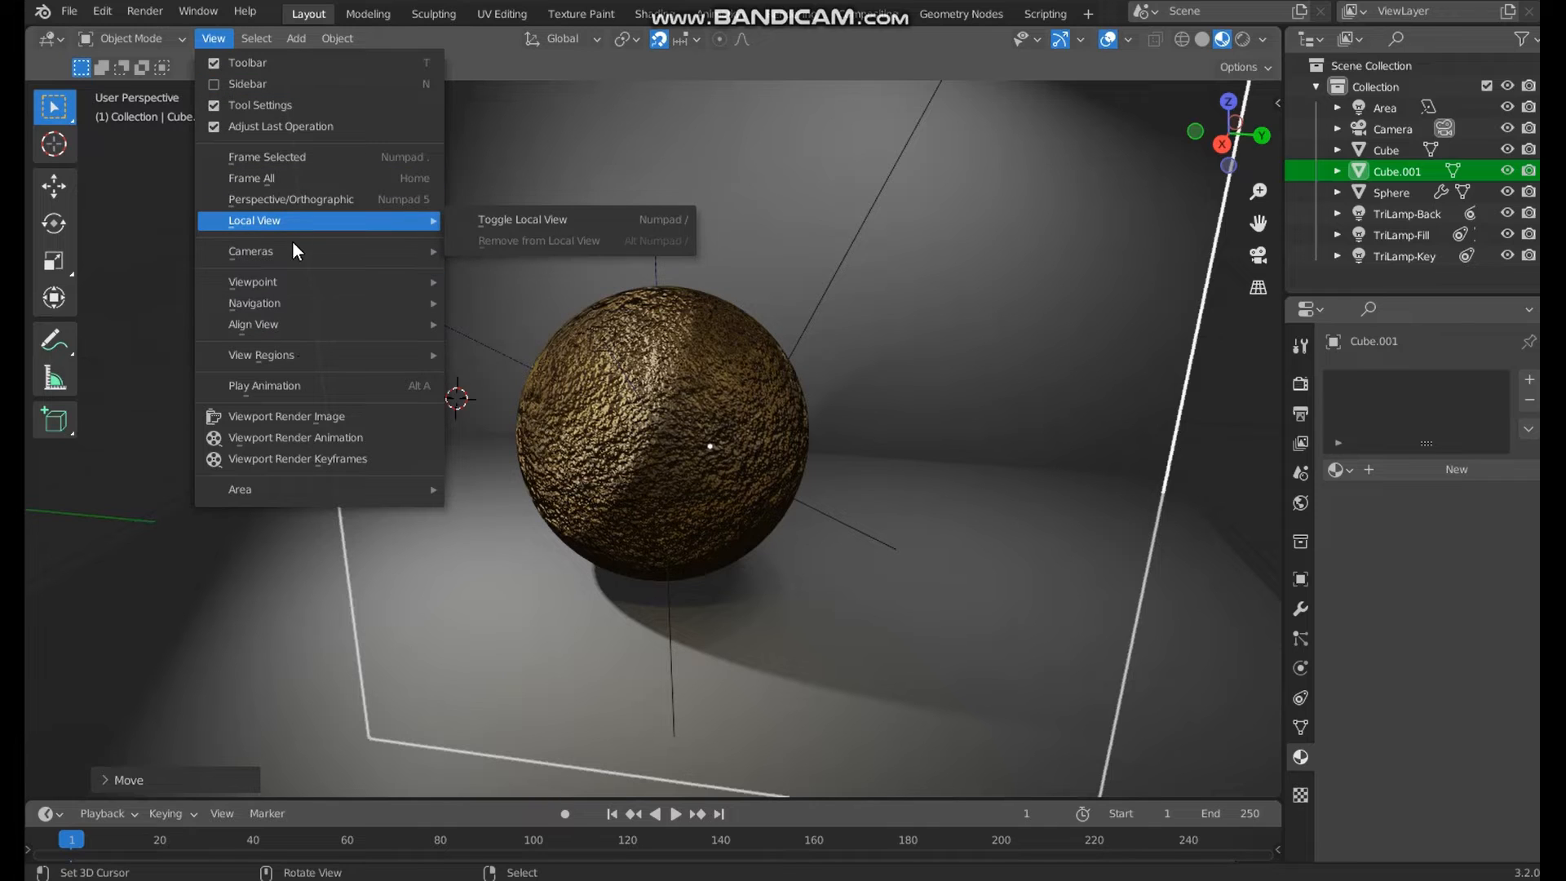
pyautogui.moveTo(282, 325)
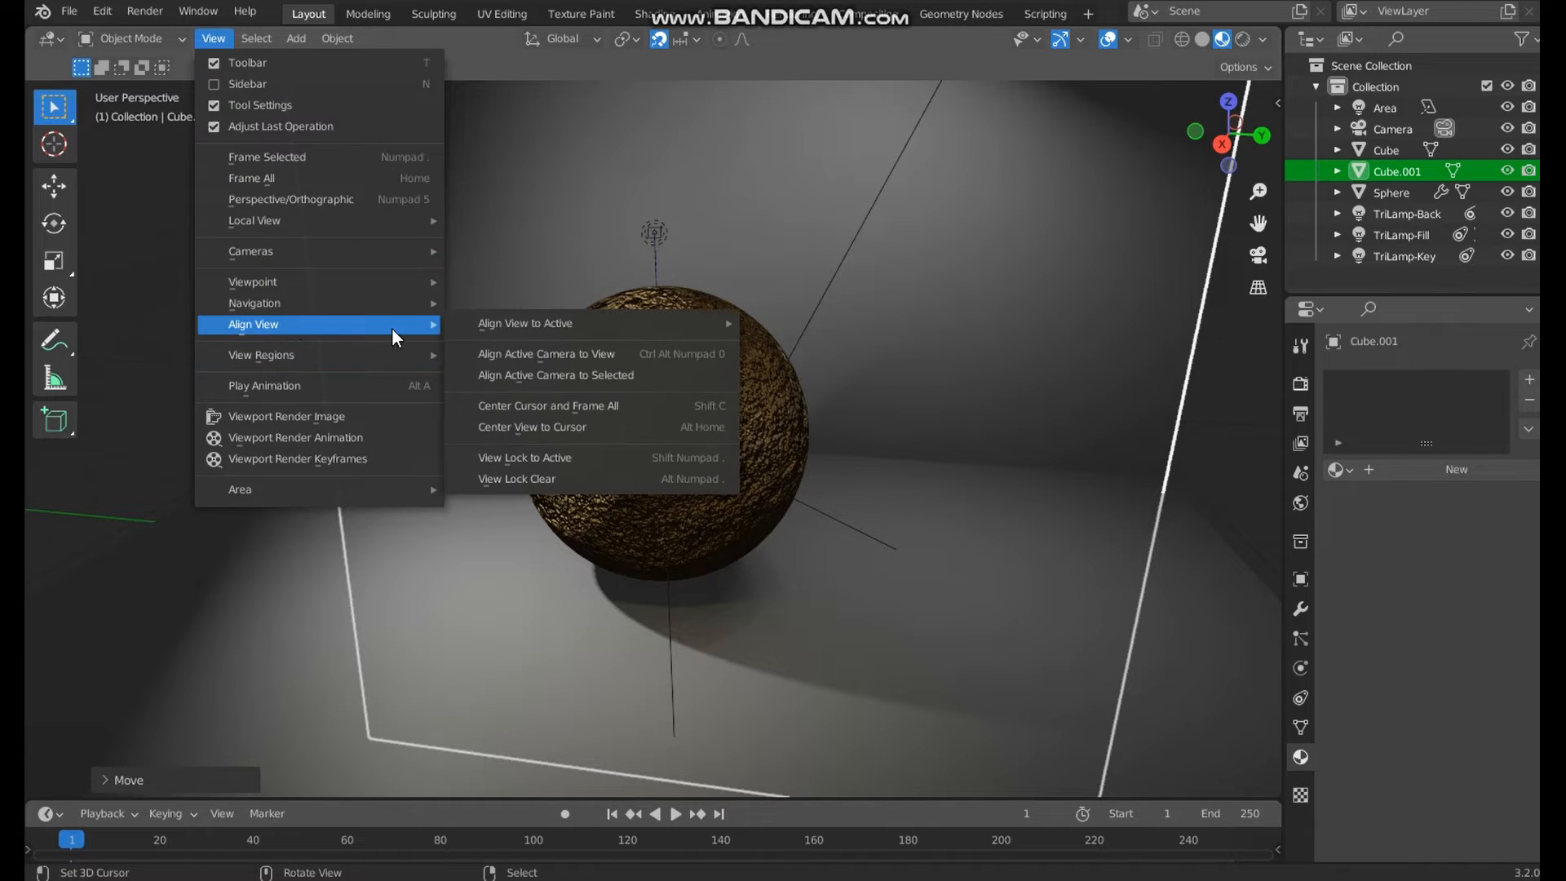
pyautogui.click(582, 356)
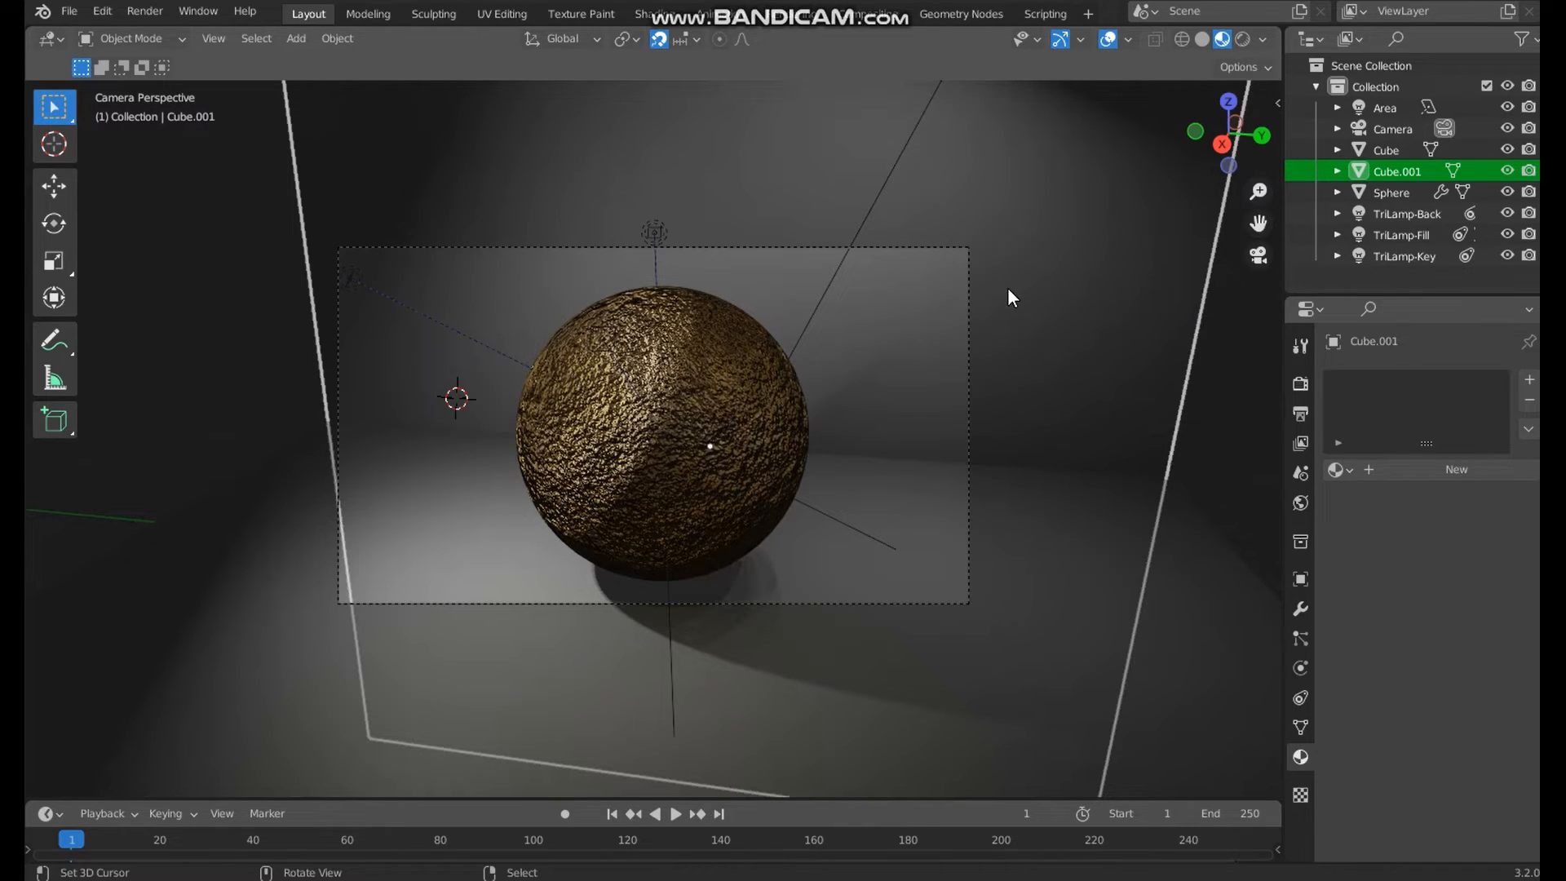
# - Select the Area light above the scene and re-aim its beam to the side of the sphere, near the floor
pyautogui.click(873, 204)
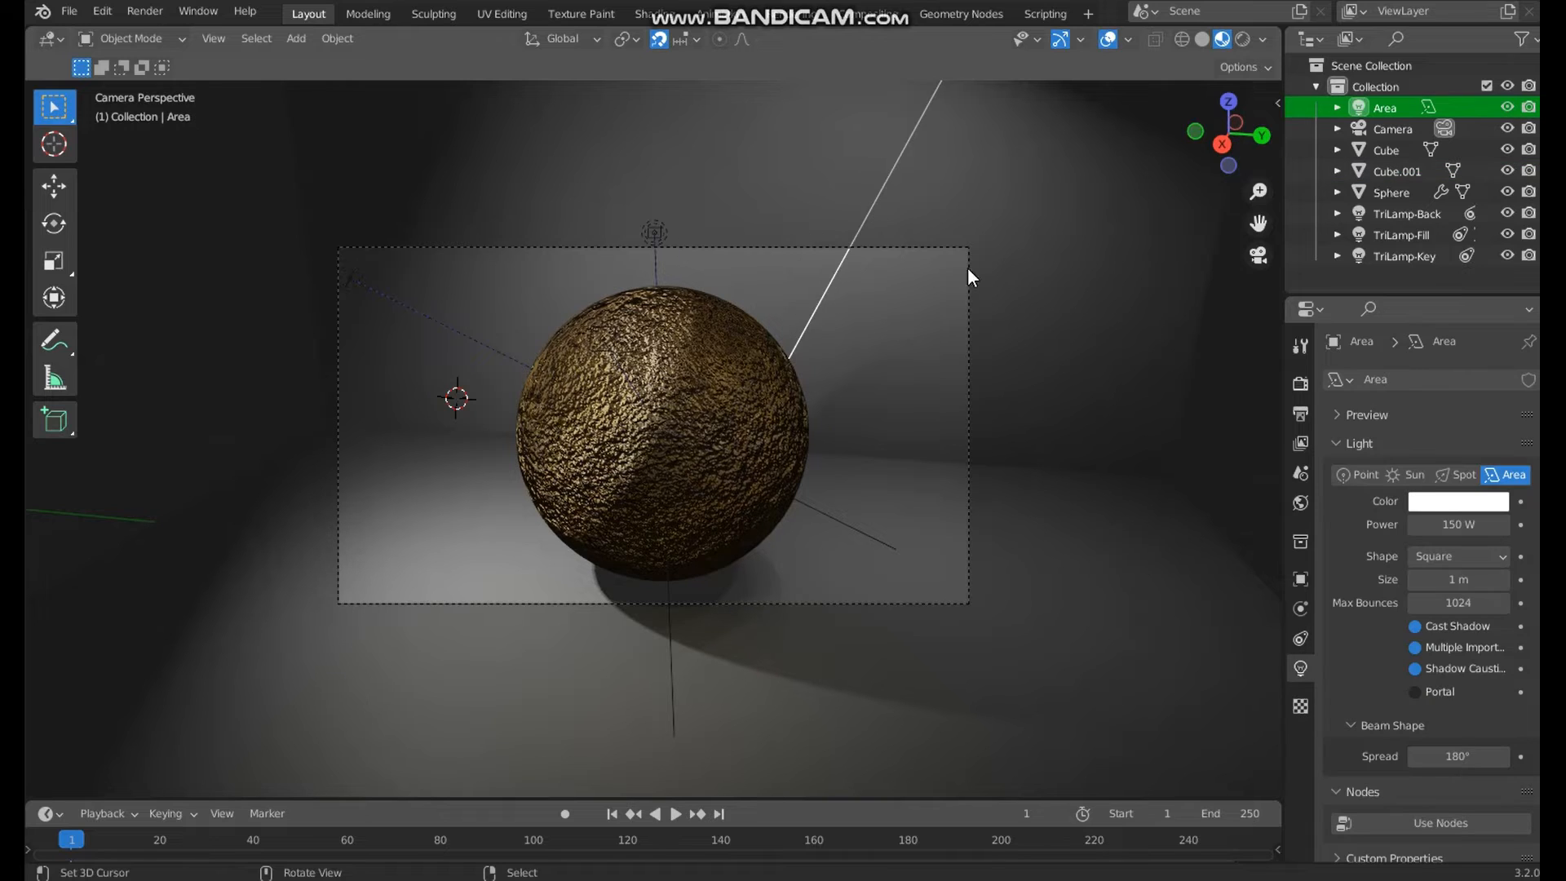
pyautogui.scroll(-3, 1034, 265)
pyautogui.scroll(-1, 1035, 261)
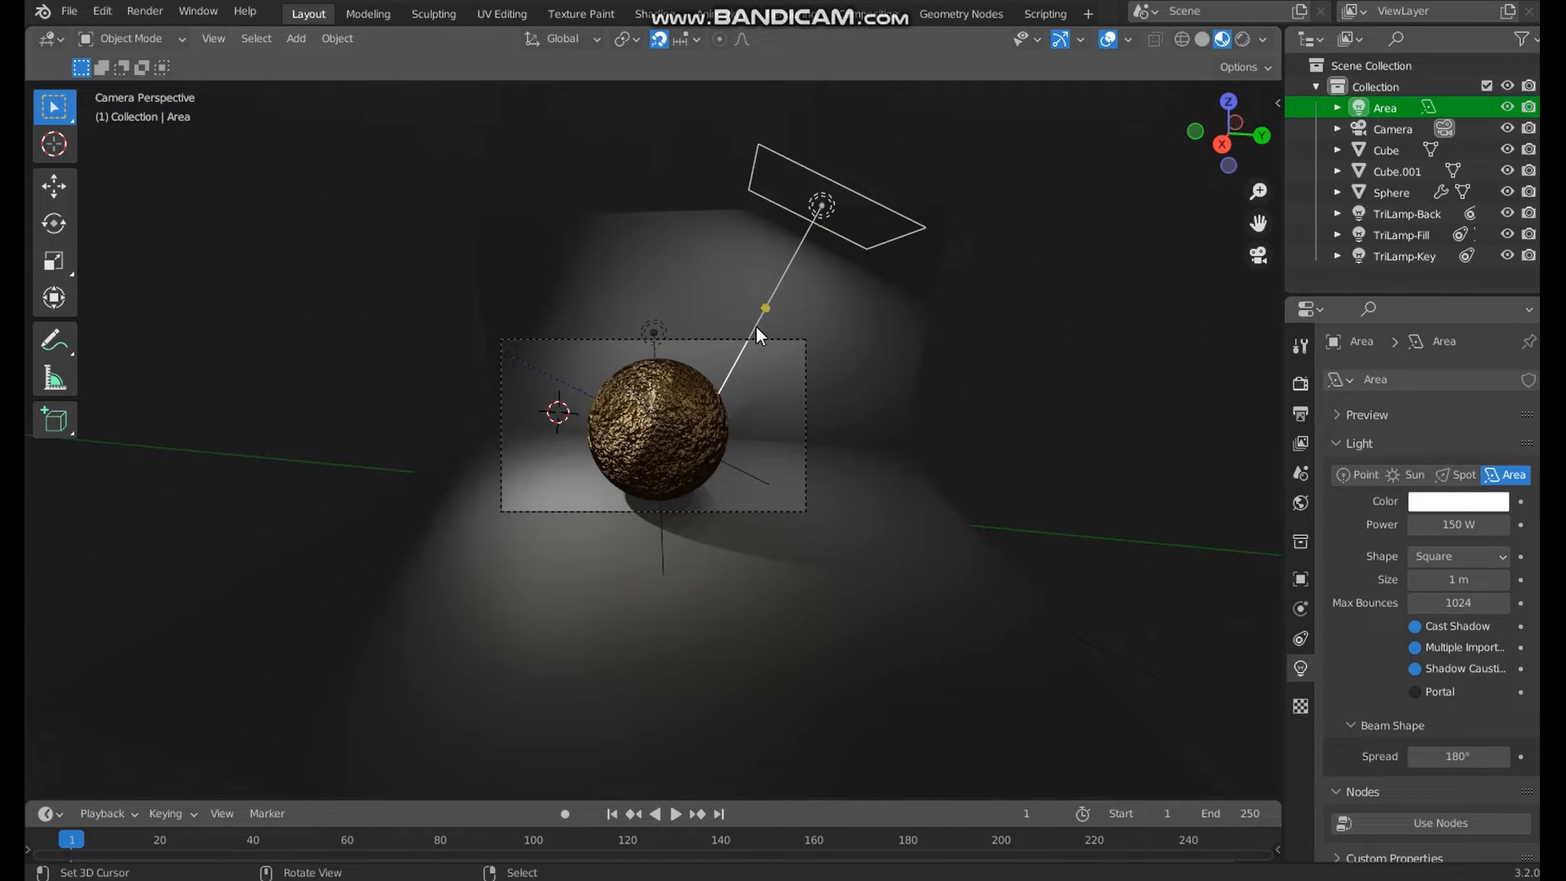
pyautogui.moveTo(756, 326); pyautogui.dragTo(772, 394)
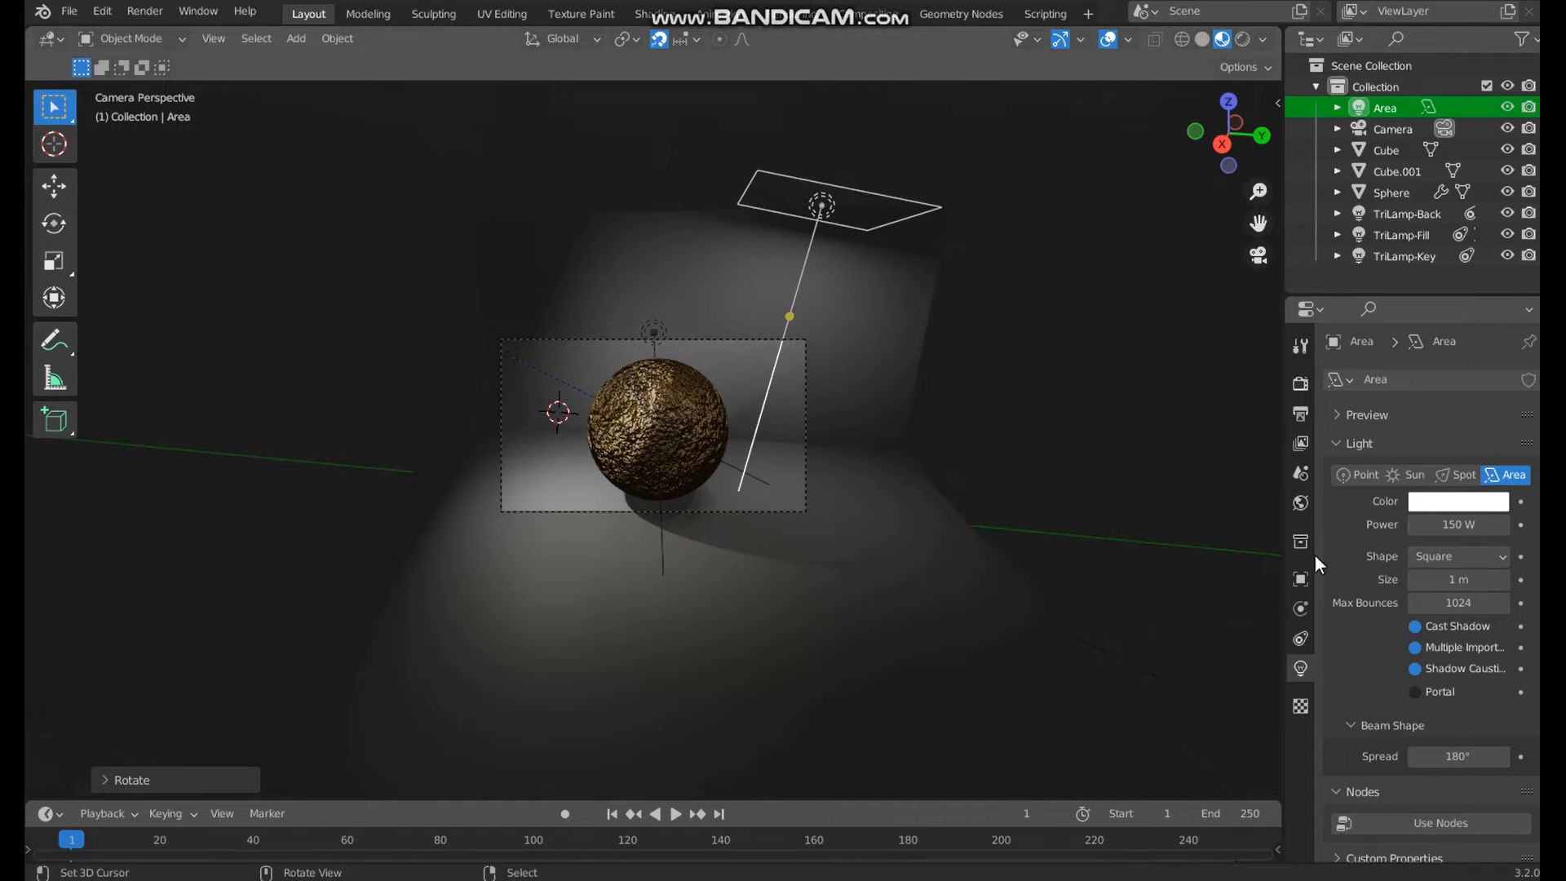
# - Try 300 W for the Area light's power and settle on 1000 W, checking the lighting on the sphere
pyautogui.click(1459, 525)
pyautogui.write('300')
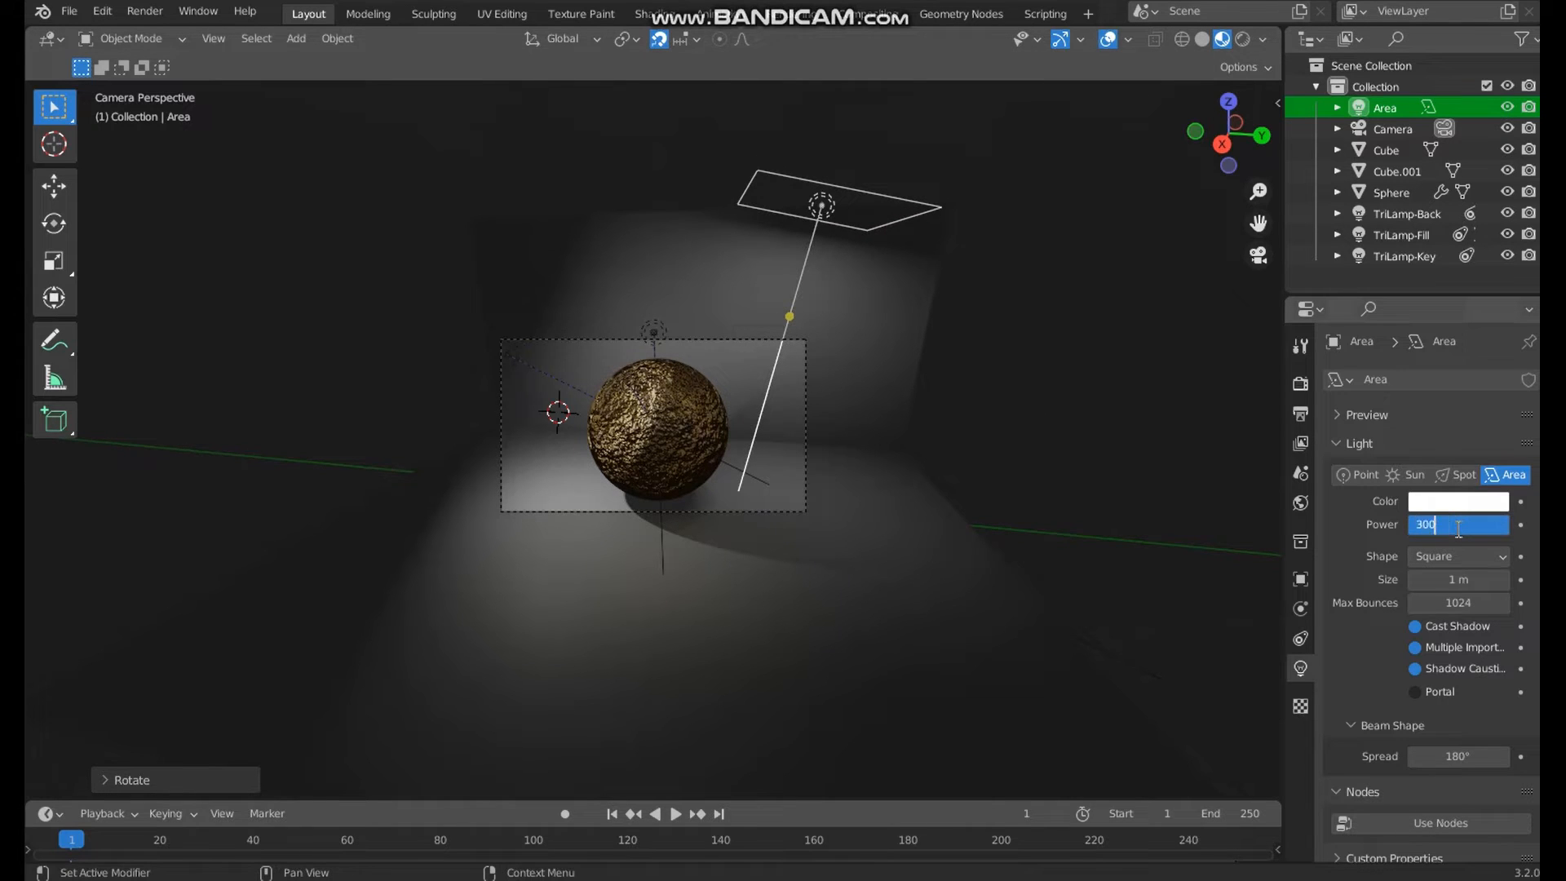
pyautogui.press('Return')
pyautogui.click(1472, 526)
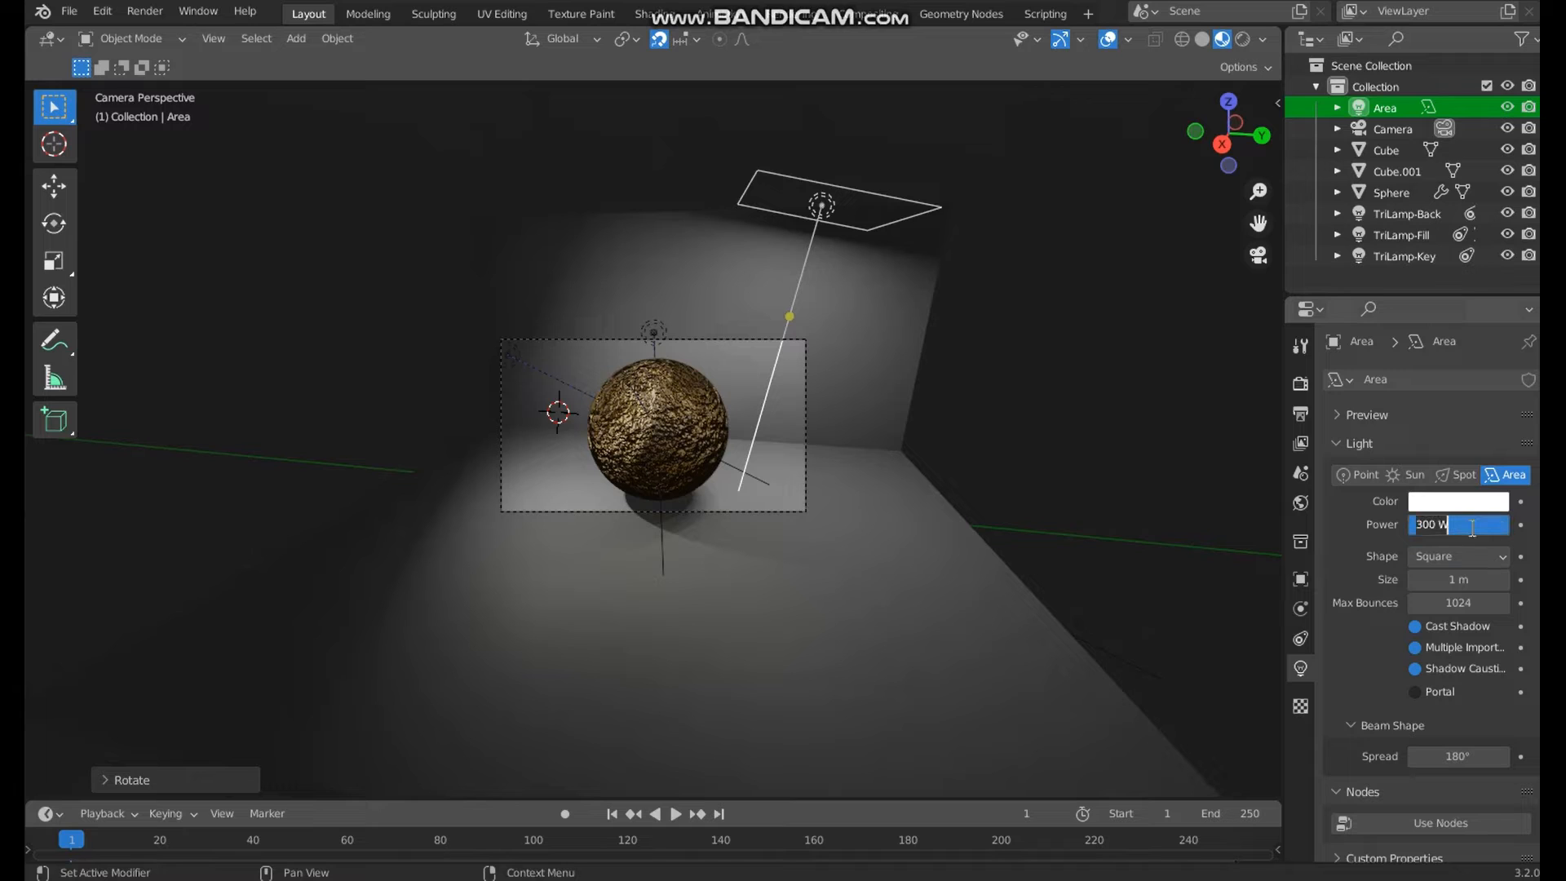
pyautogui.write('1000')
pyautogui.press('Return')
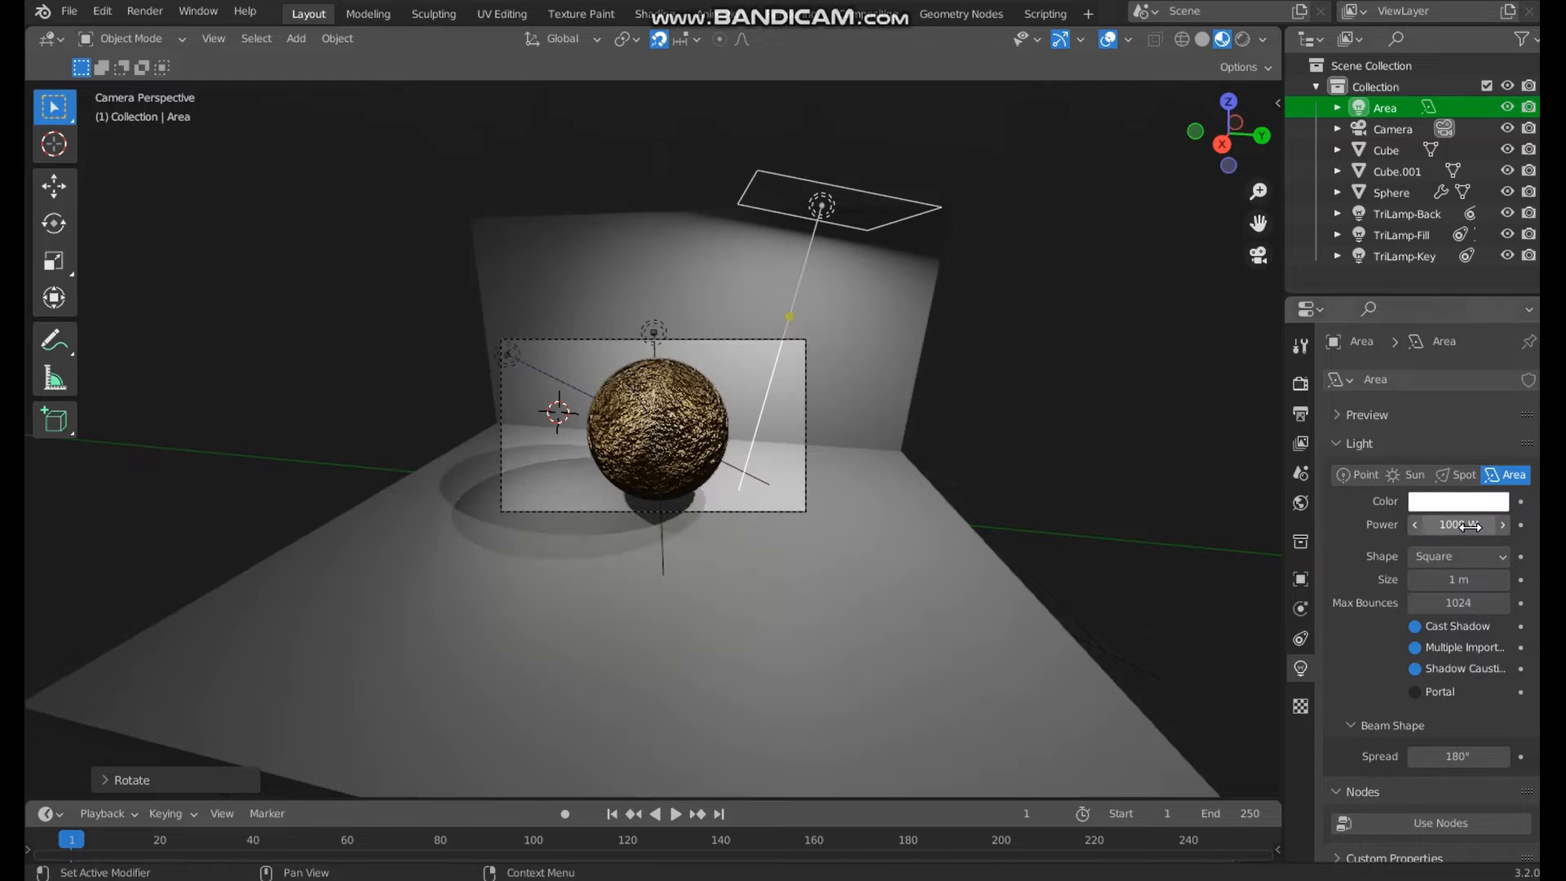
pyautogui.scroll(3, 848, 377)
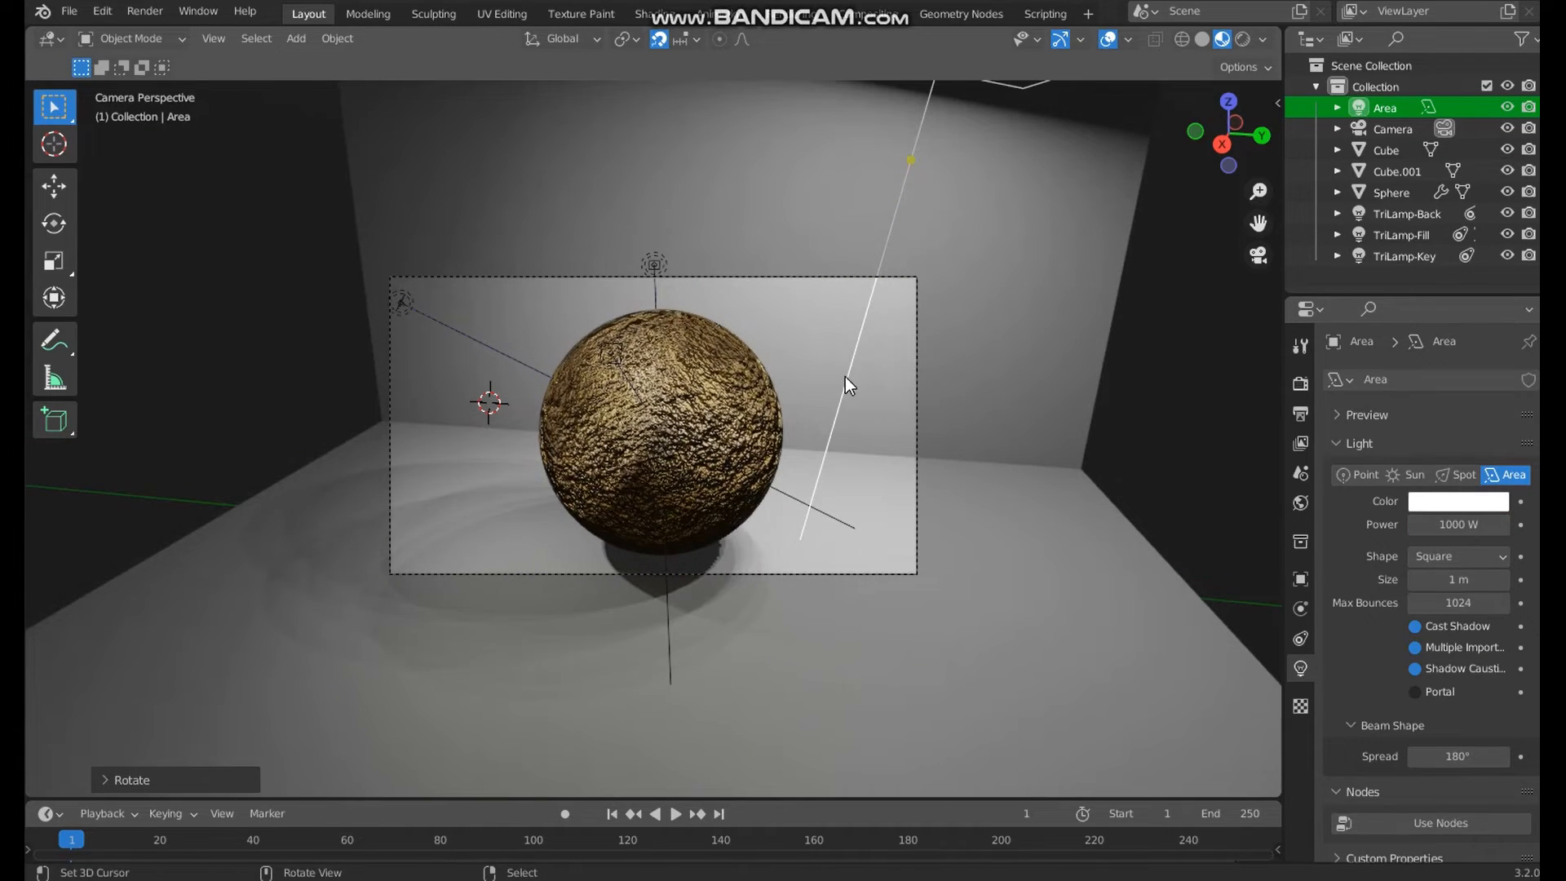
pyautogui.scroll(-2, 951, 192)
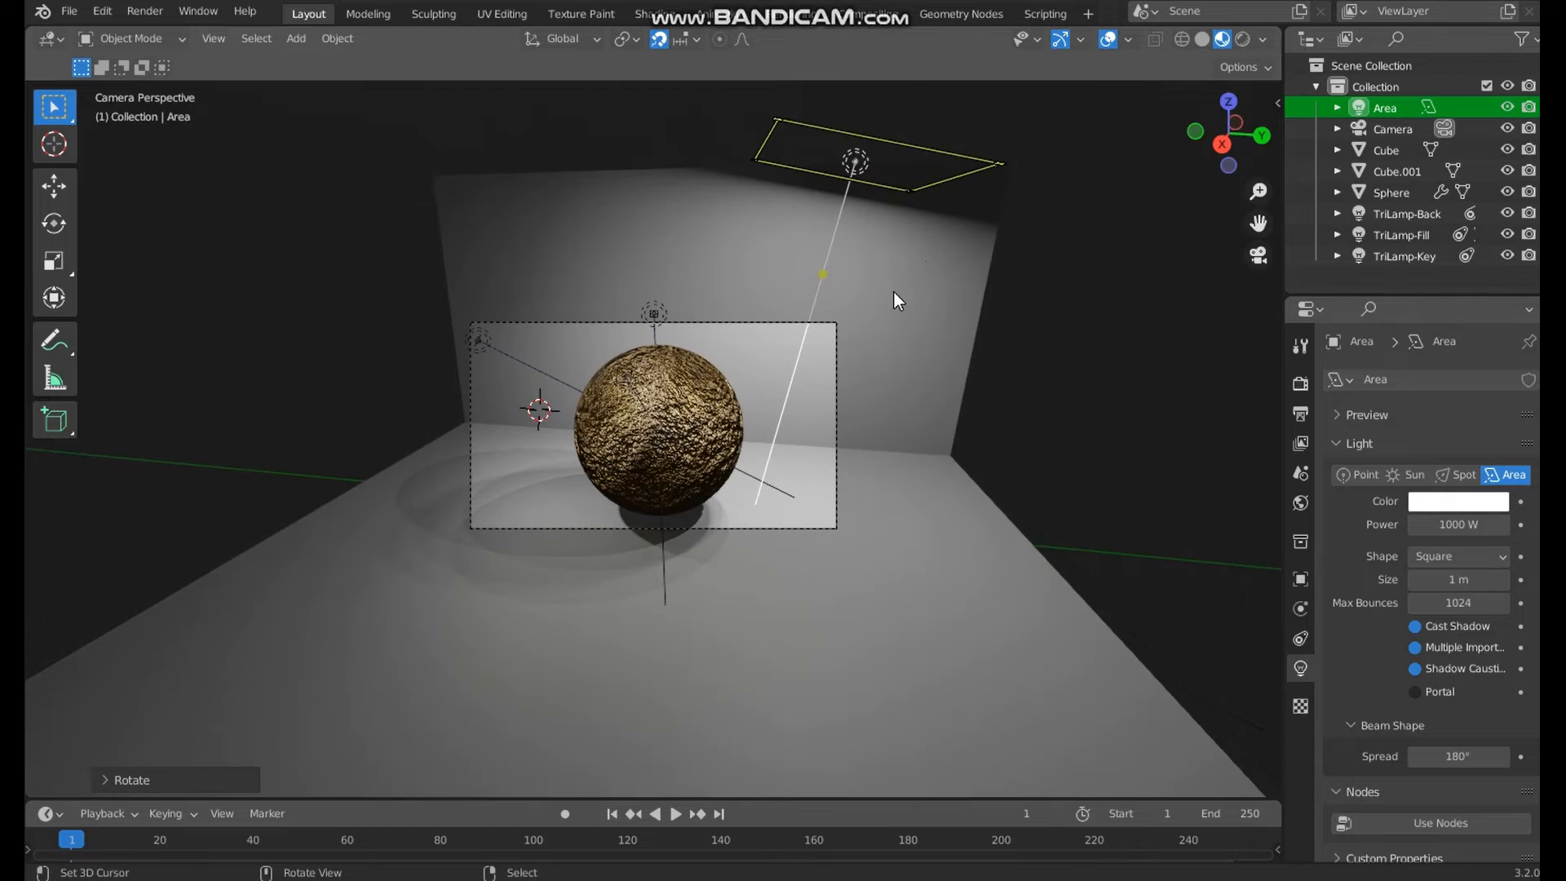
# - In top view, move the Area light about 5 m in positive X and 1 m in negative Y, beside the sphere
pyautogui.moveTo(895, 297); pyautogui.dragTo(285, 48, button='middle')
pyautogui.click(217, 40)
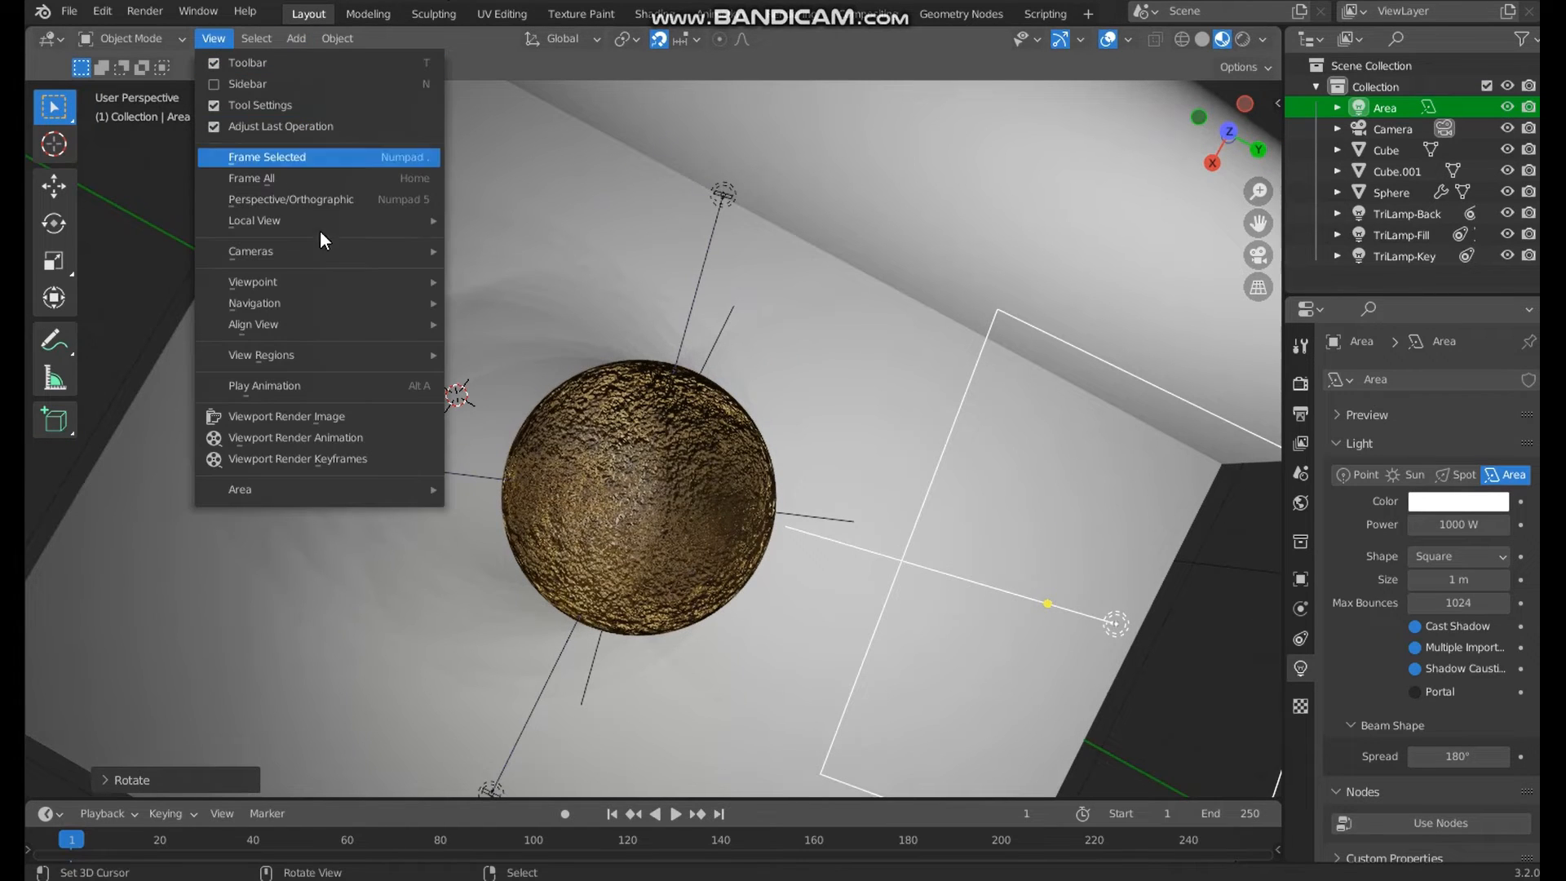
pyautogui.moveTo(380, 278)
pyautogui.click(522, 312)
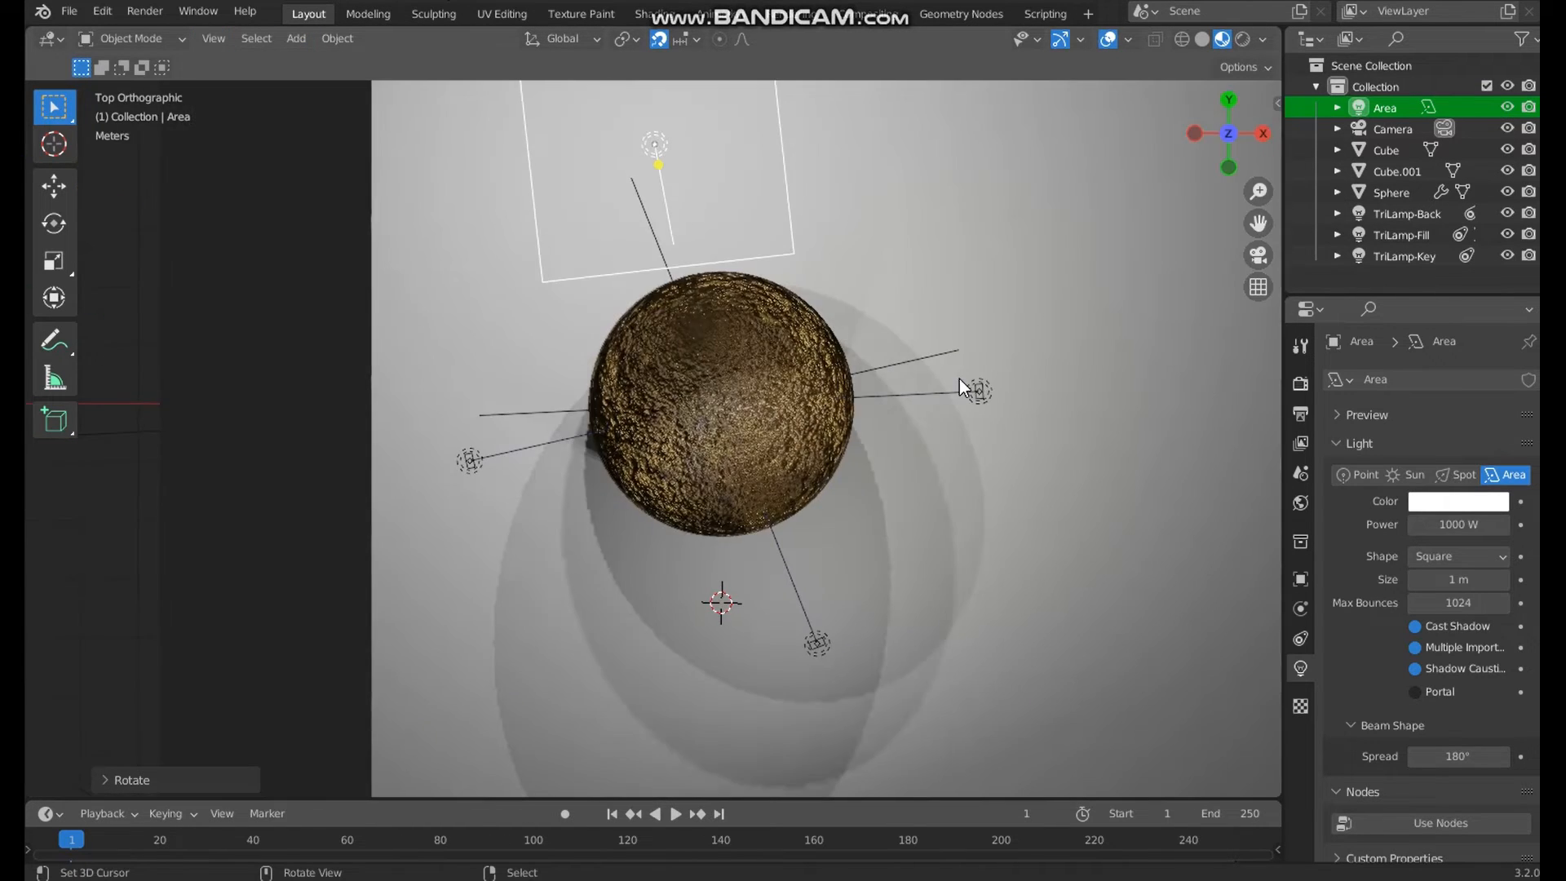
pyautogui.scroll(-3, 938, 343)
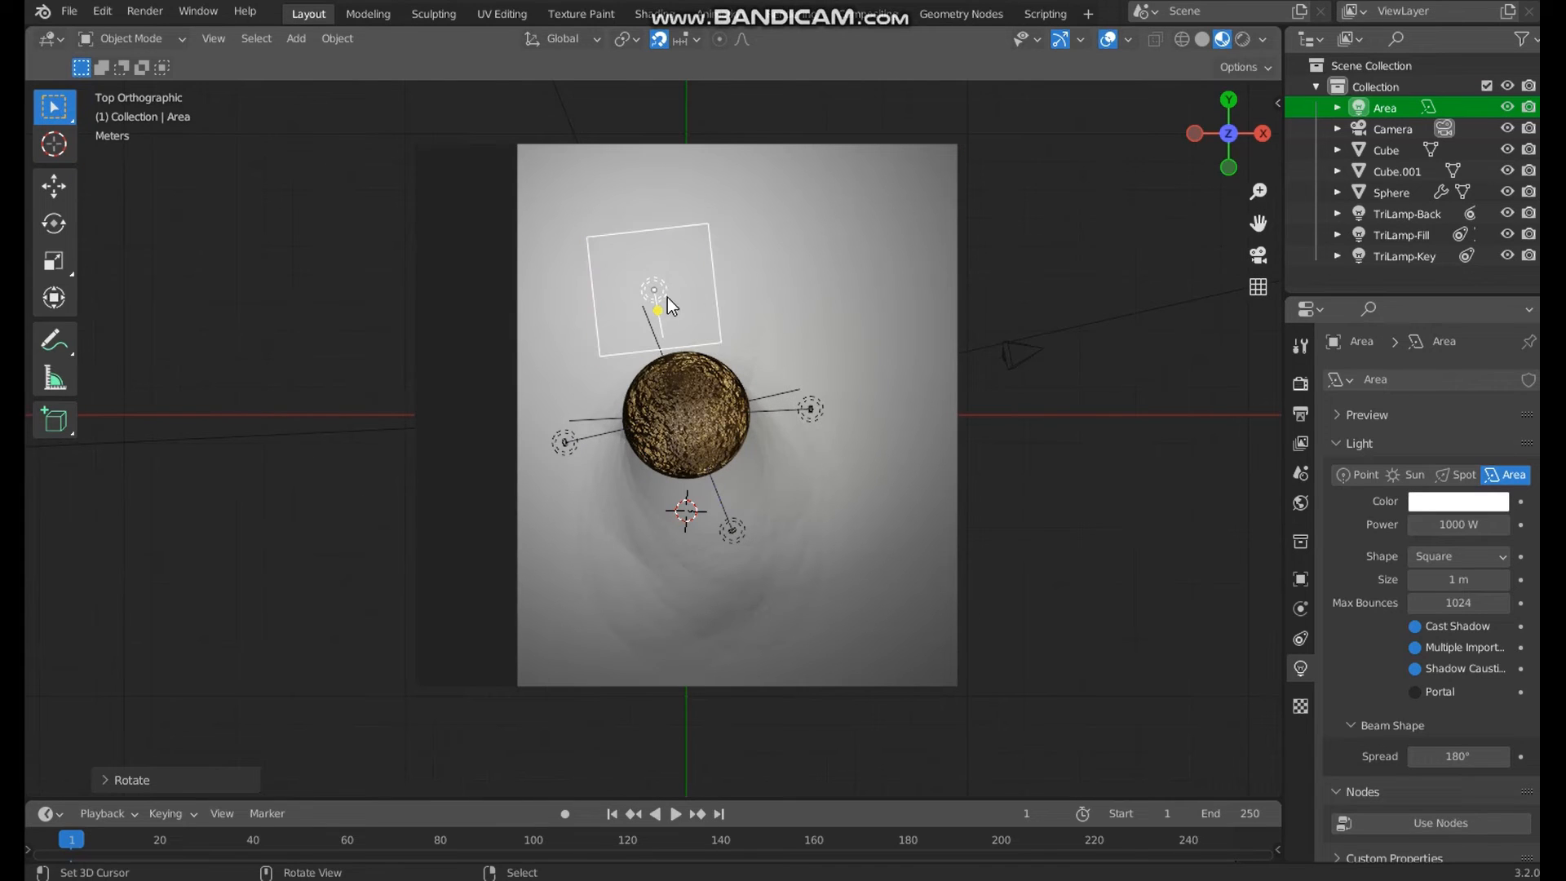
pyautogui.press('g')
pyautogui.click(796, 324)
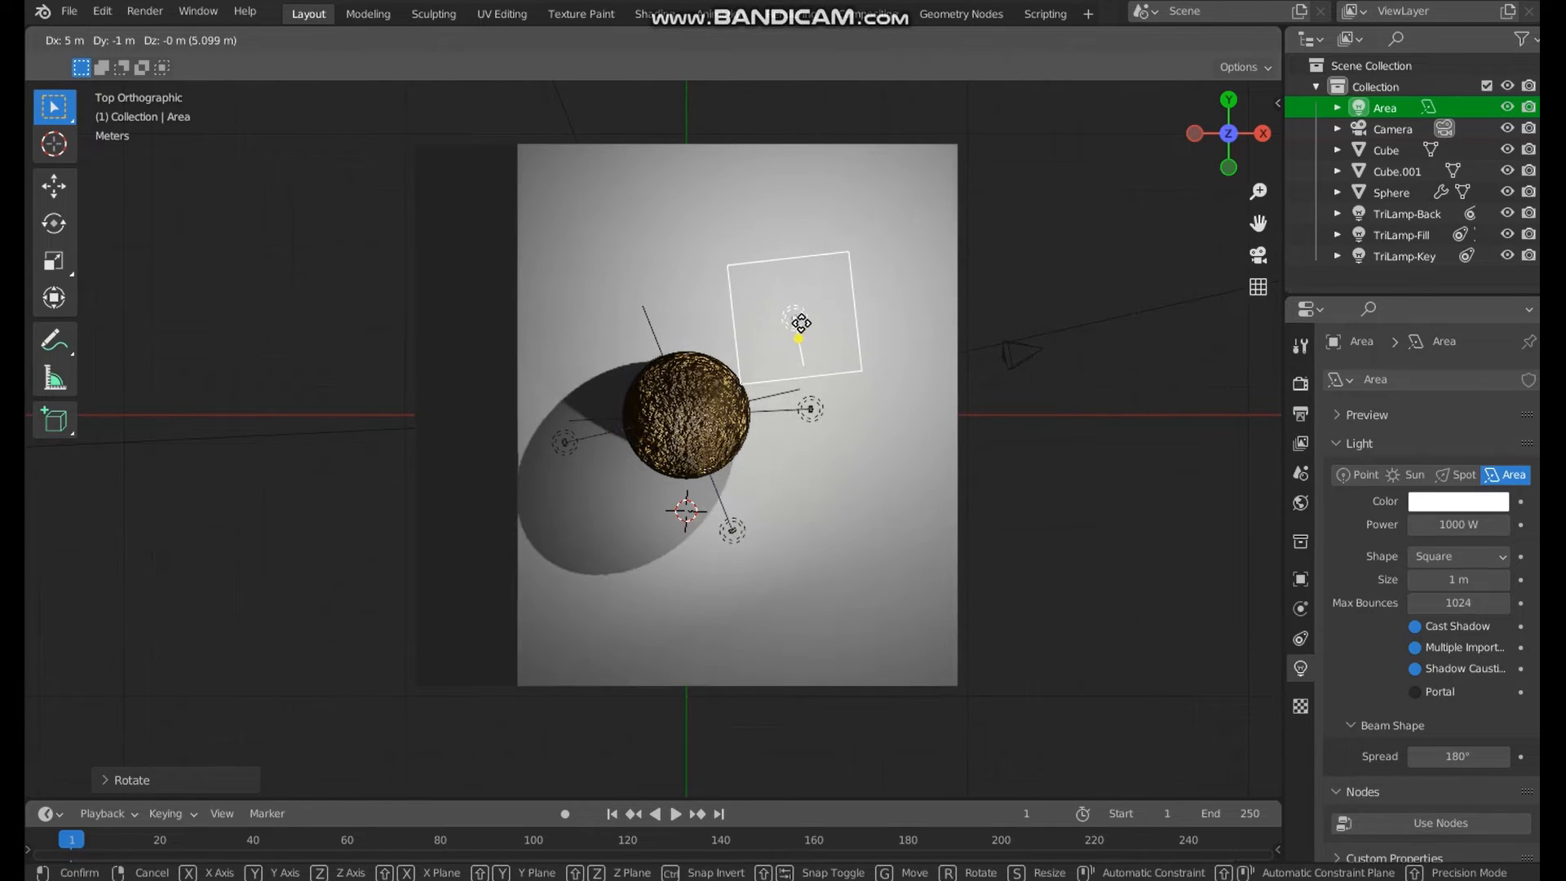
pyautogui.click(810, 314)
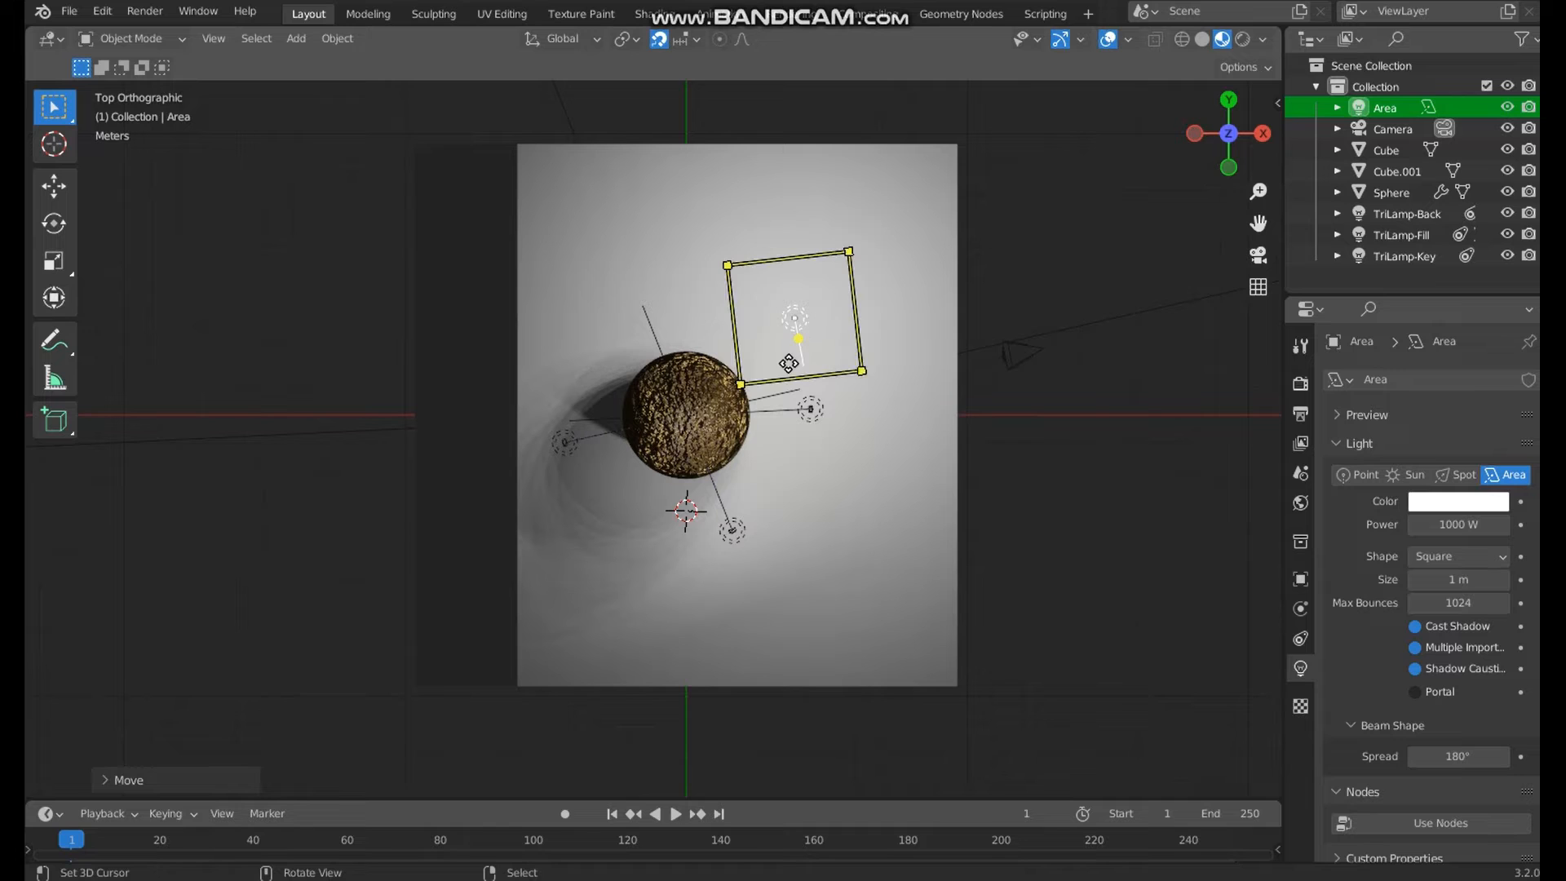
# - Rotate the Area light about 65° in top view so its beam points toward the sphere, and check it in perspective
pyautogui.press('r')
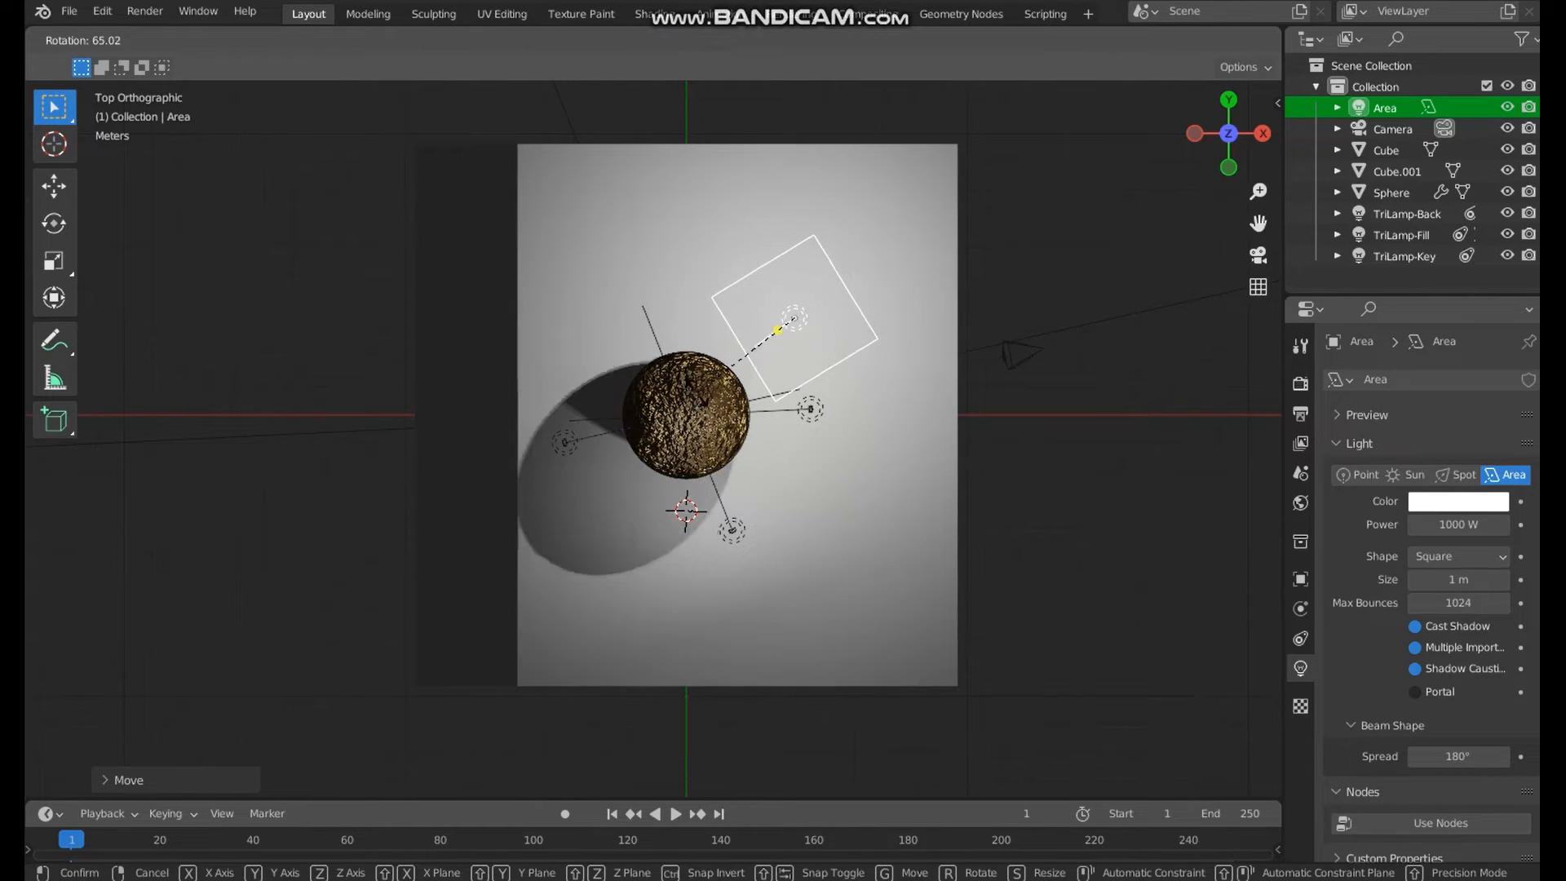
pyautogui.click(697, 386)
pyautogui.moveTo(736, 246); pyautogui.dragTo(549, 193, button='middle')
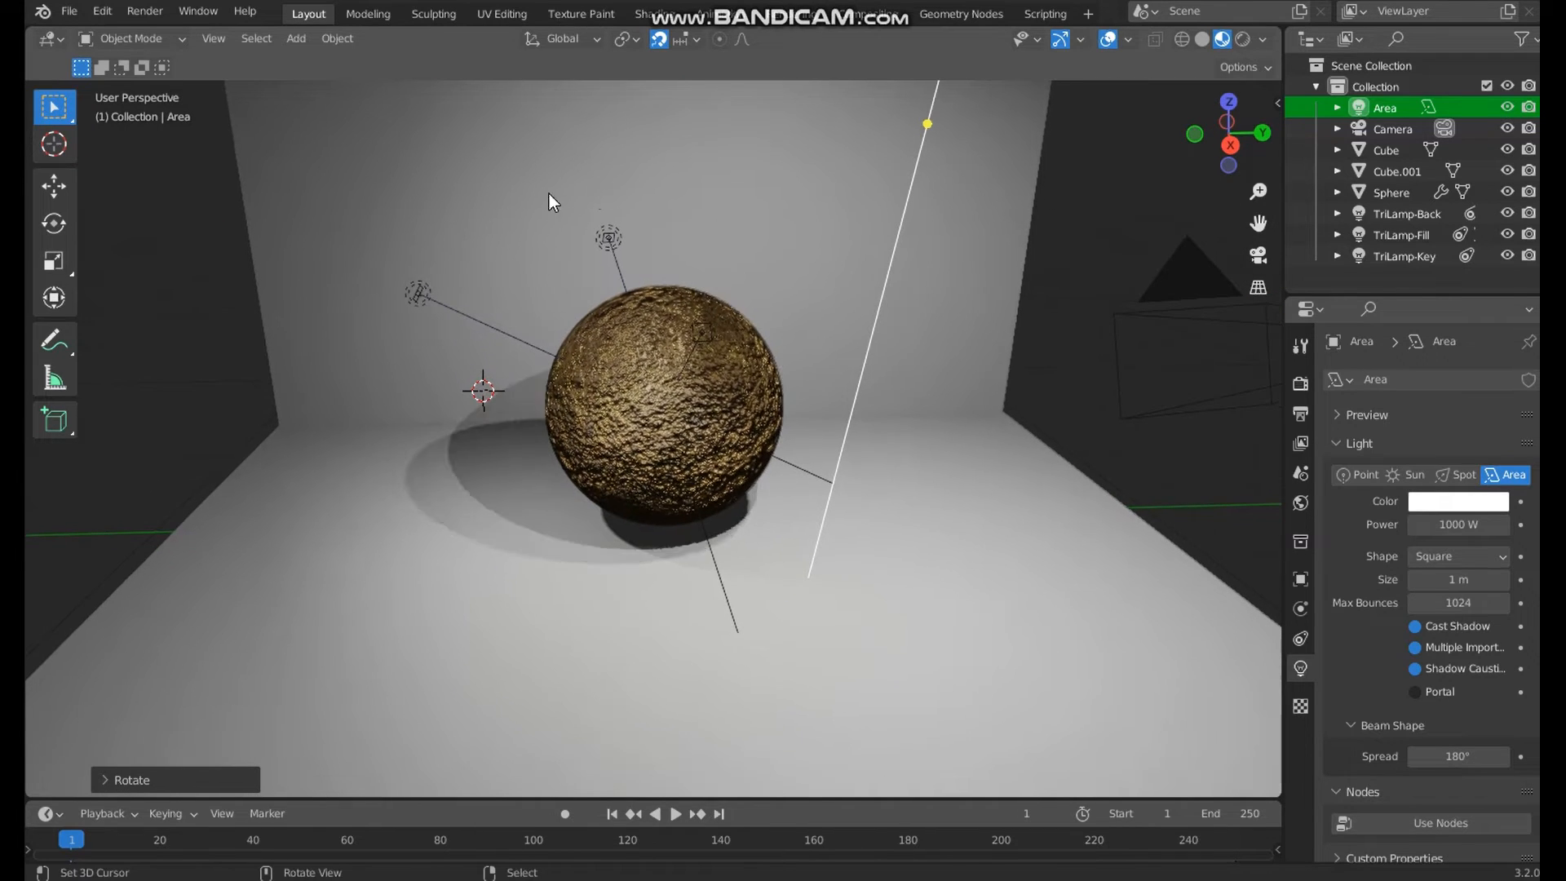
# - Start choosing a new render output location and browse to the D:\3.2\Hard Surface folder
pyautogui.click(1302, 413)
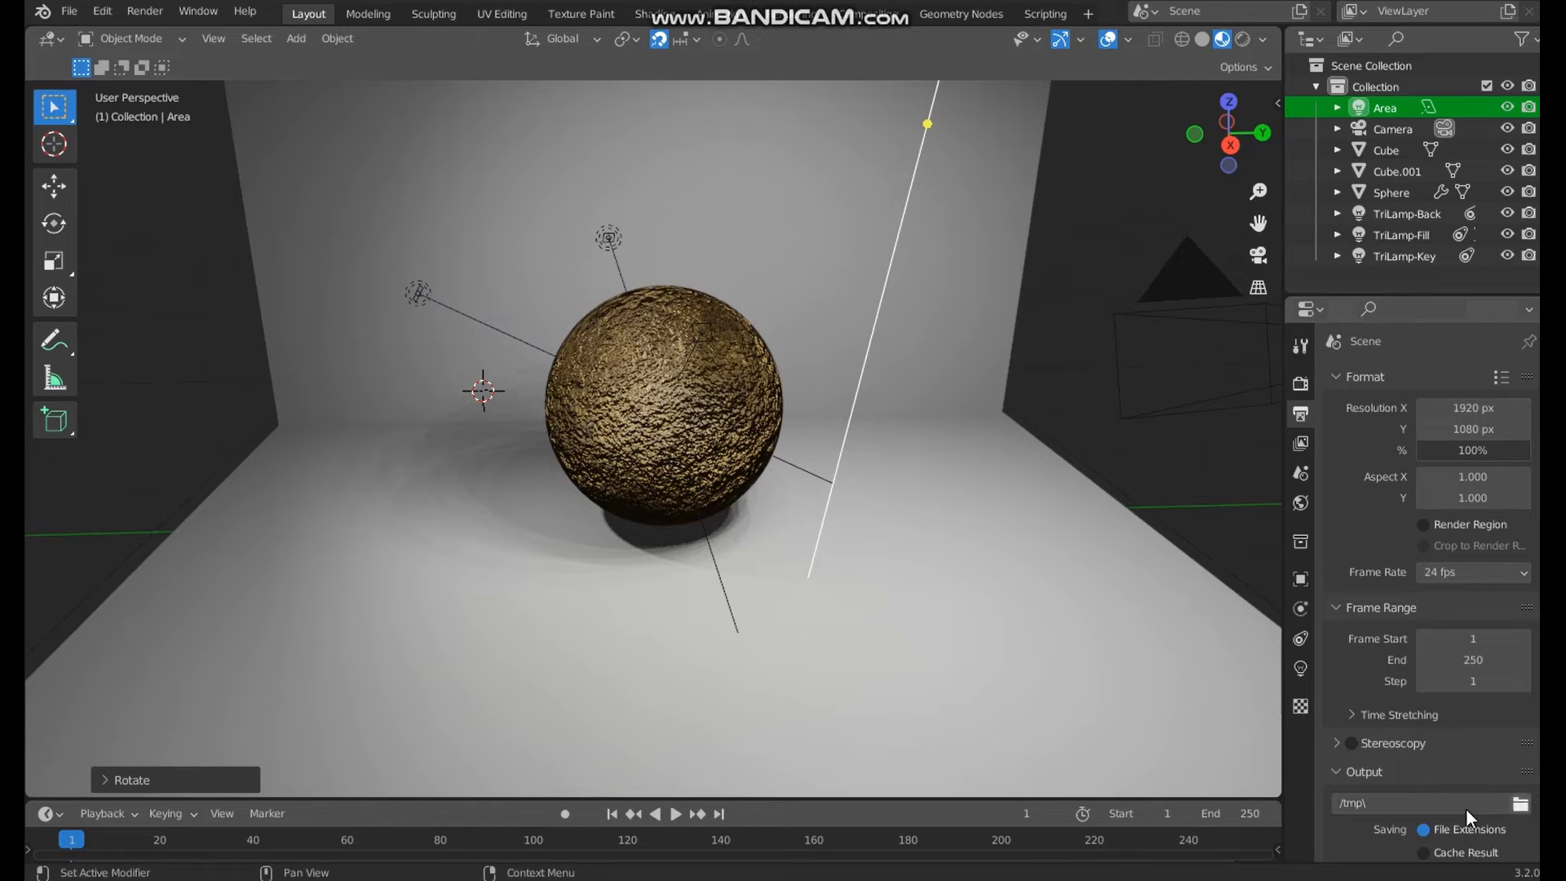
pyautogui.scroll(-3, 1397, 781)
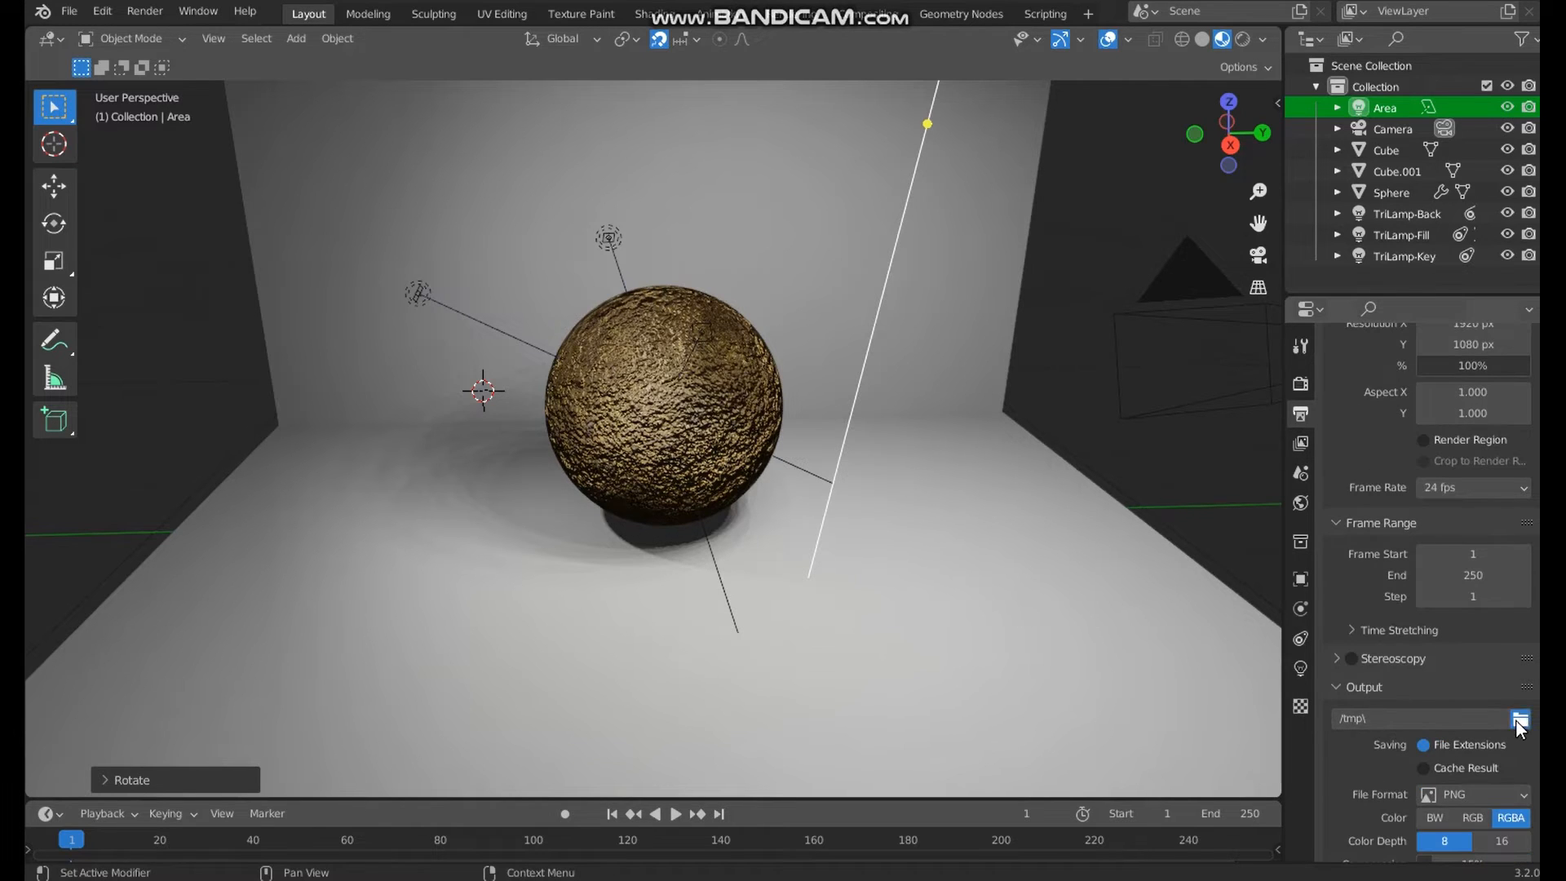
pyautogui.click(1521, 719)
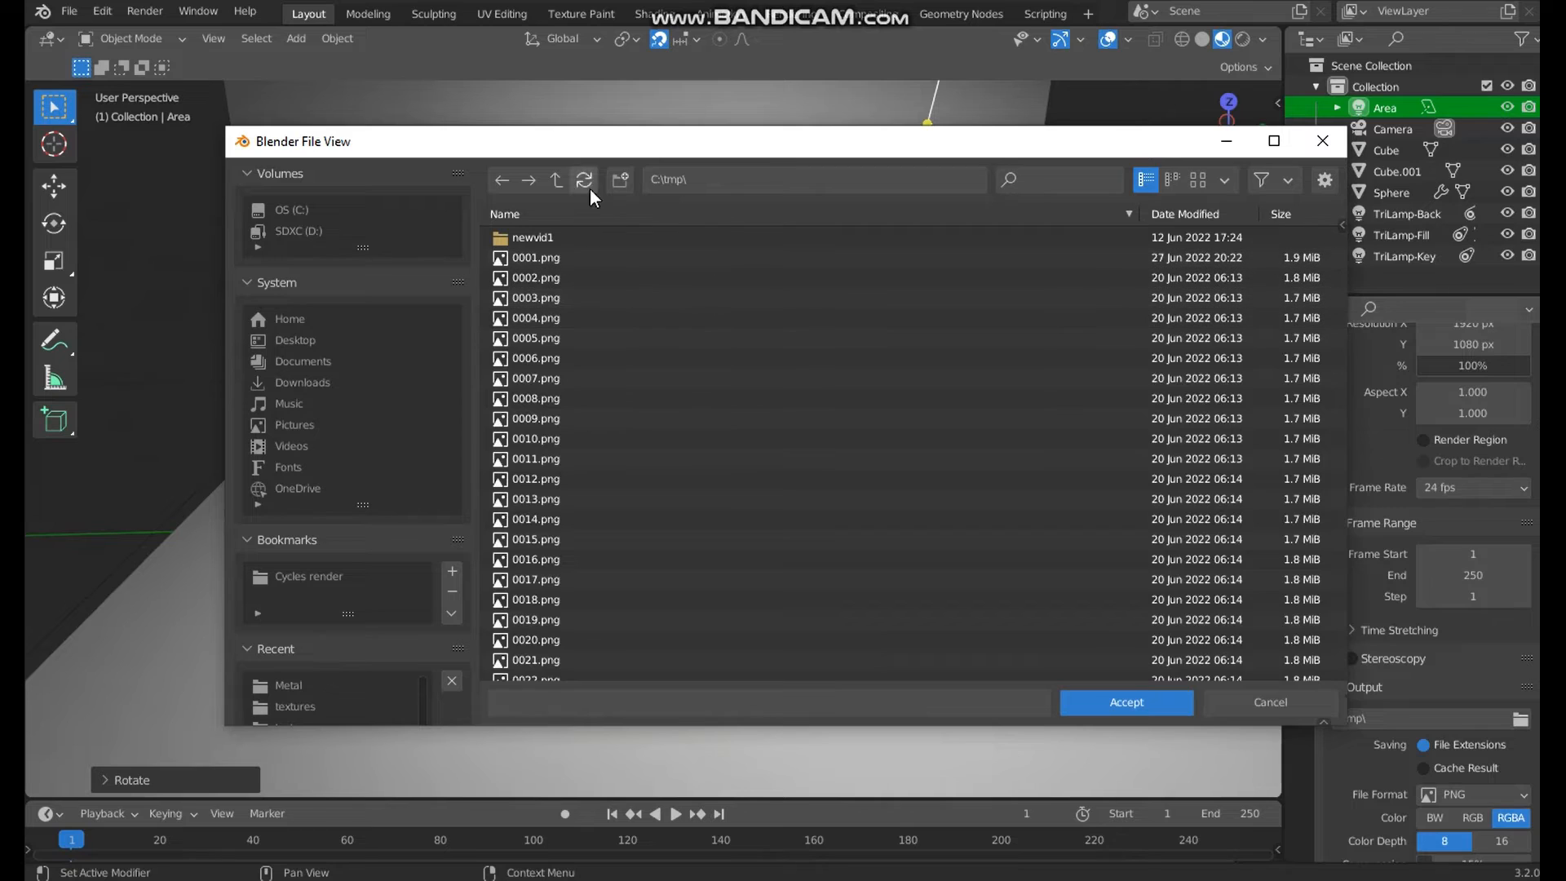
pyautogui.click(558, 180)
pyautogui.click(374, 229)
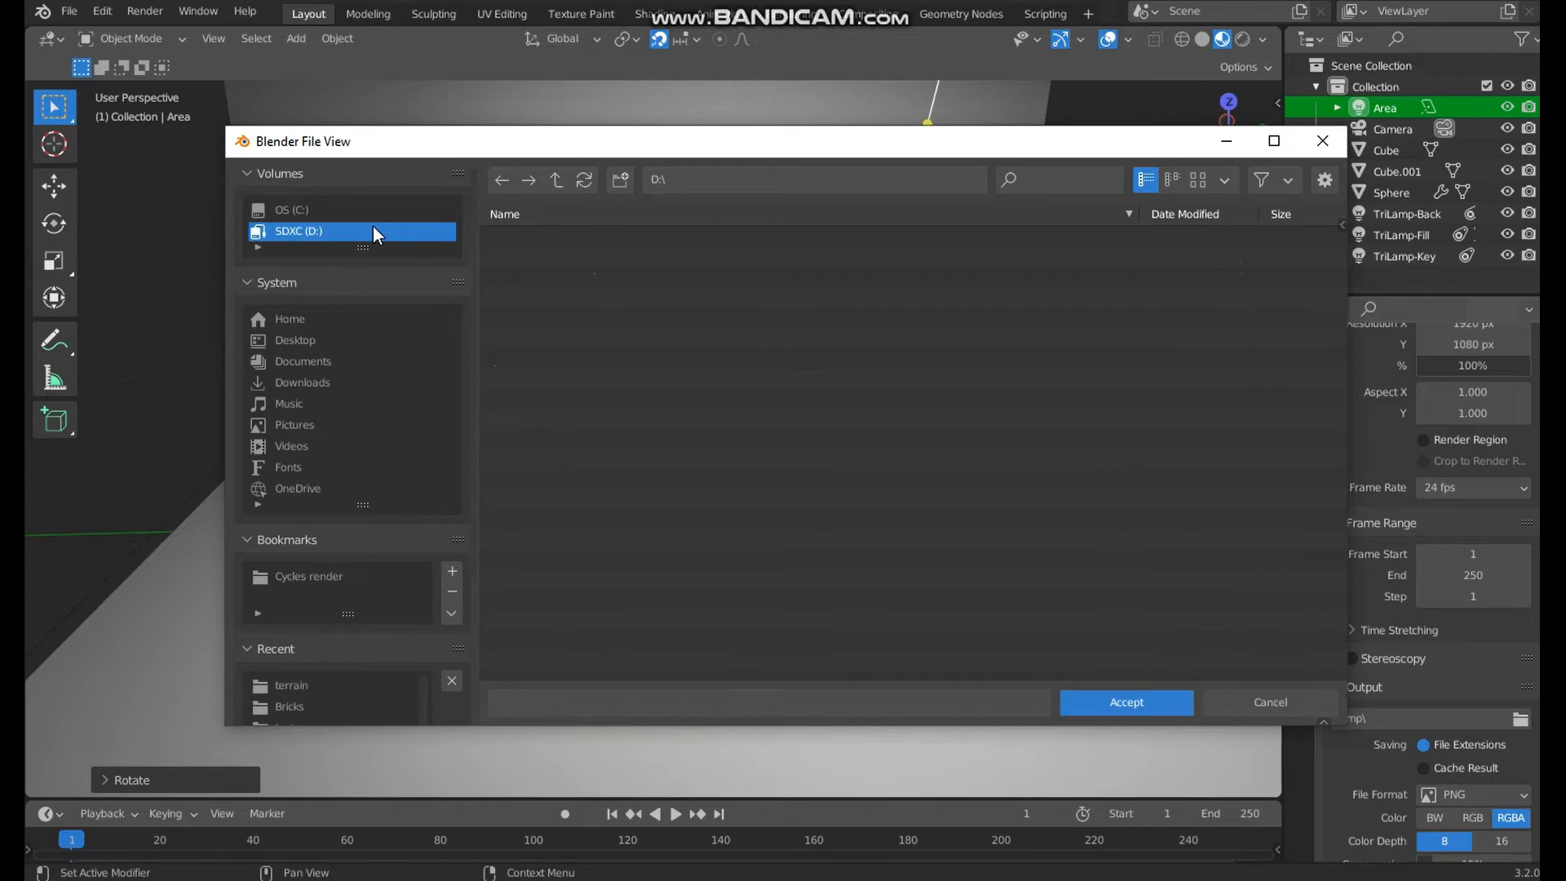
pyautogui.doubleClick(522, 238)
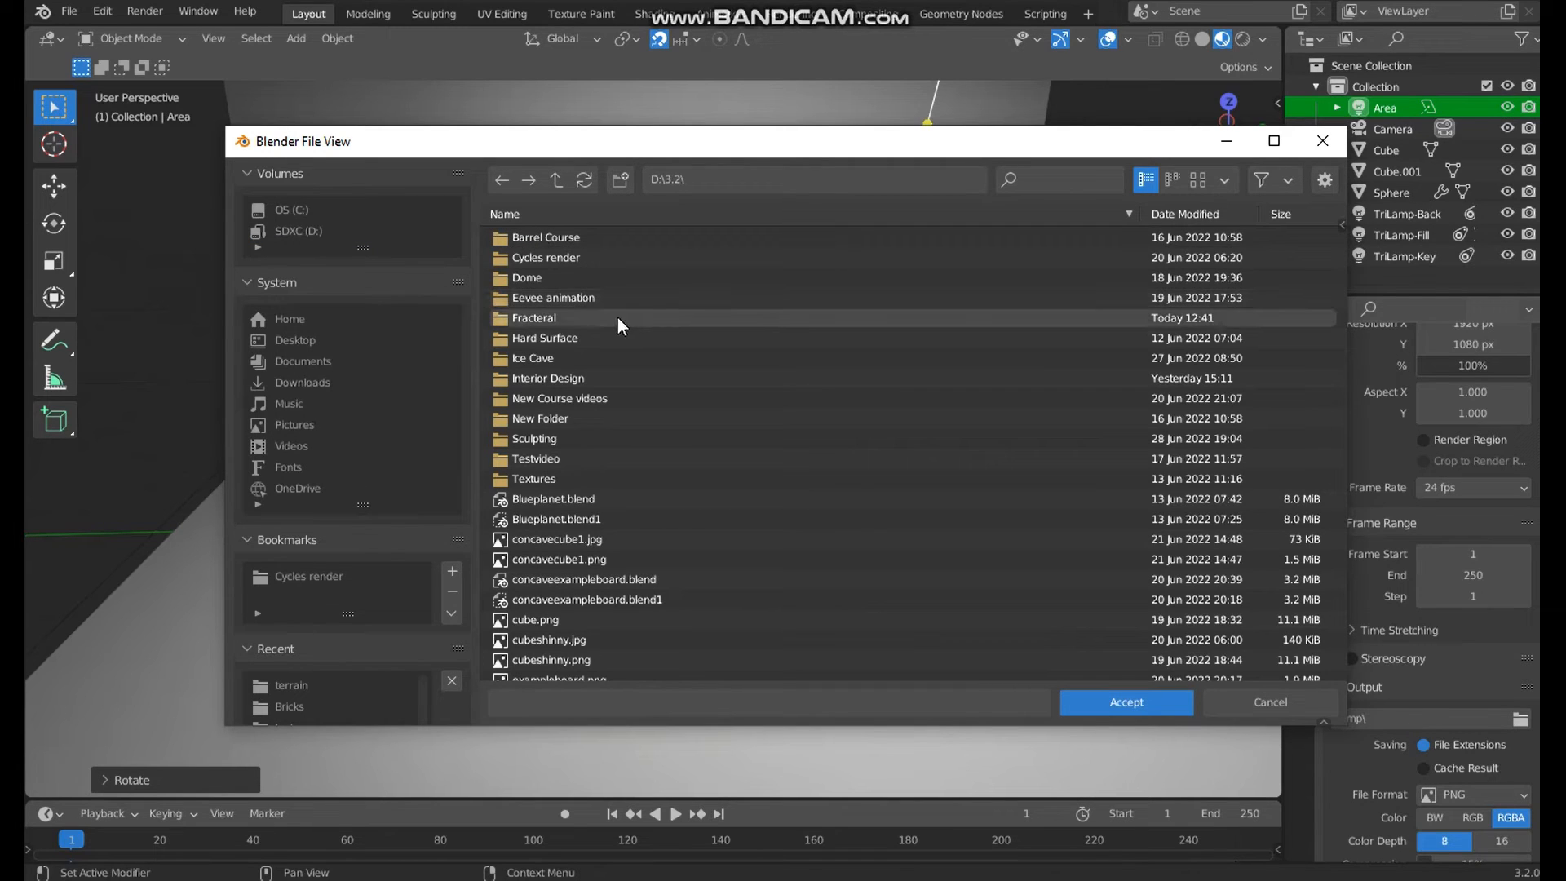
pyautogui.click(570, 336)
pyautogui.doubleClick(541, 335)
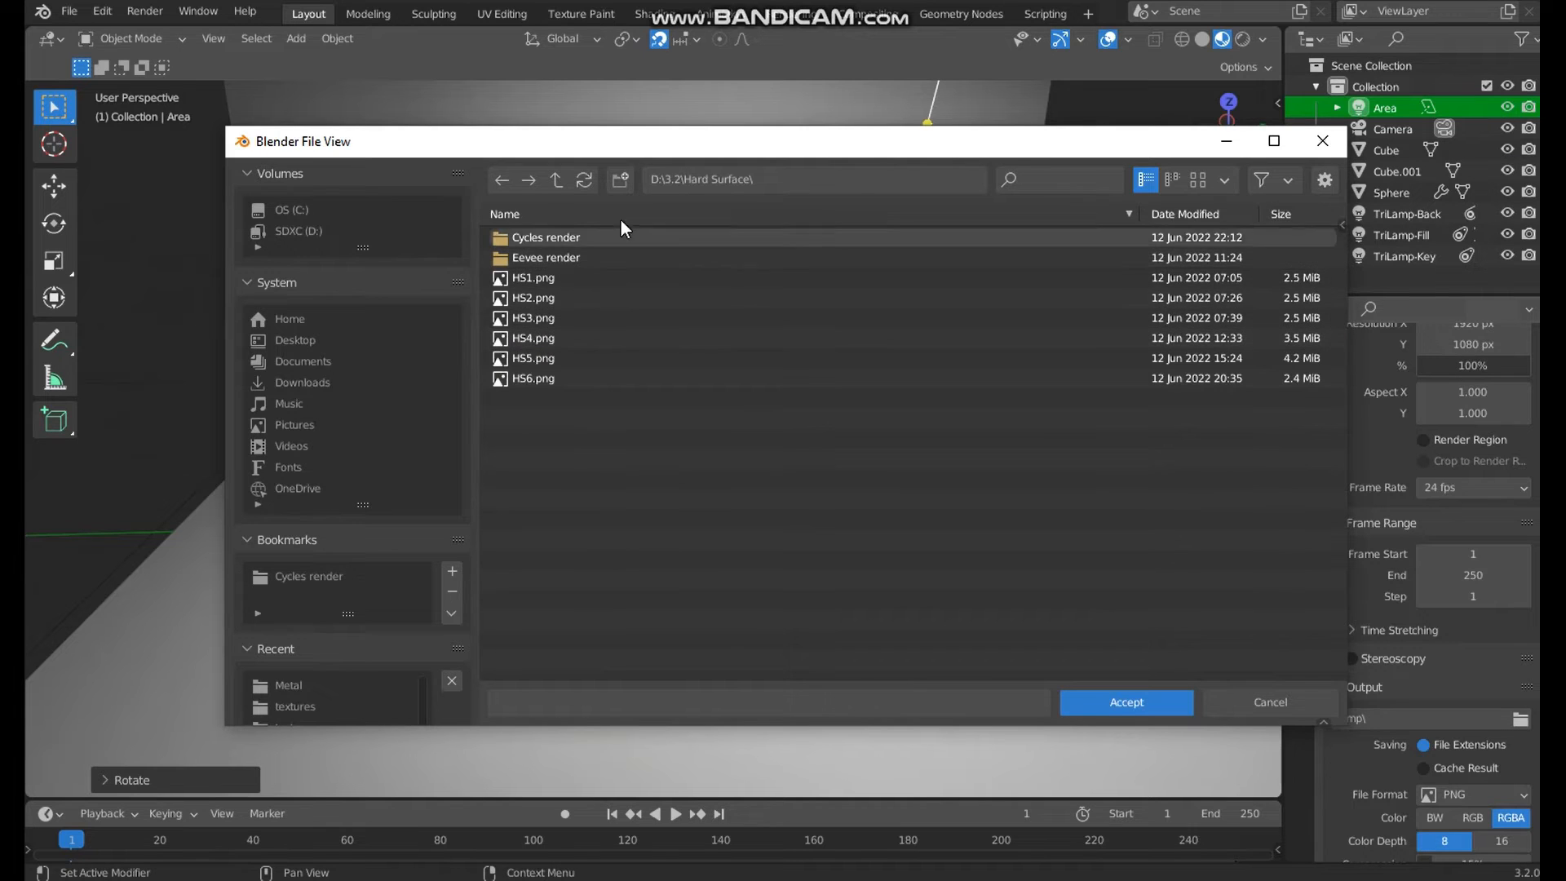
# - Create a folder named goldball inside Hard Surface and accept it as the render output path
pyautogui.click(620, 179)
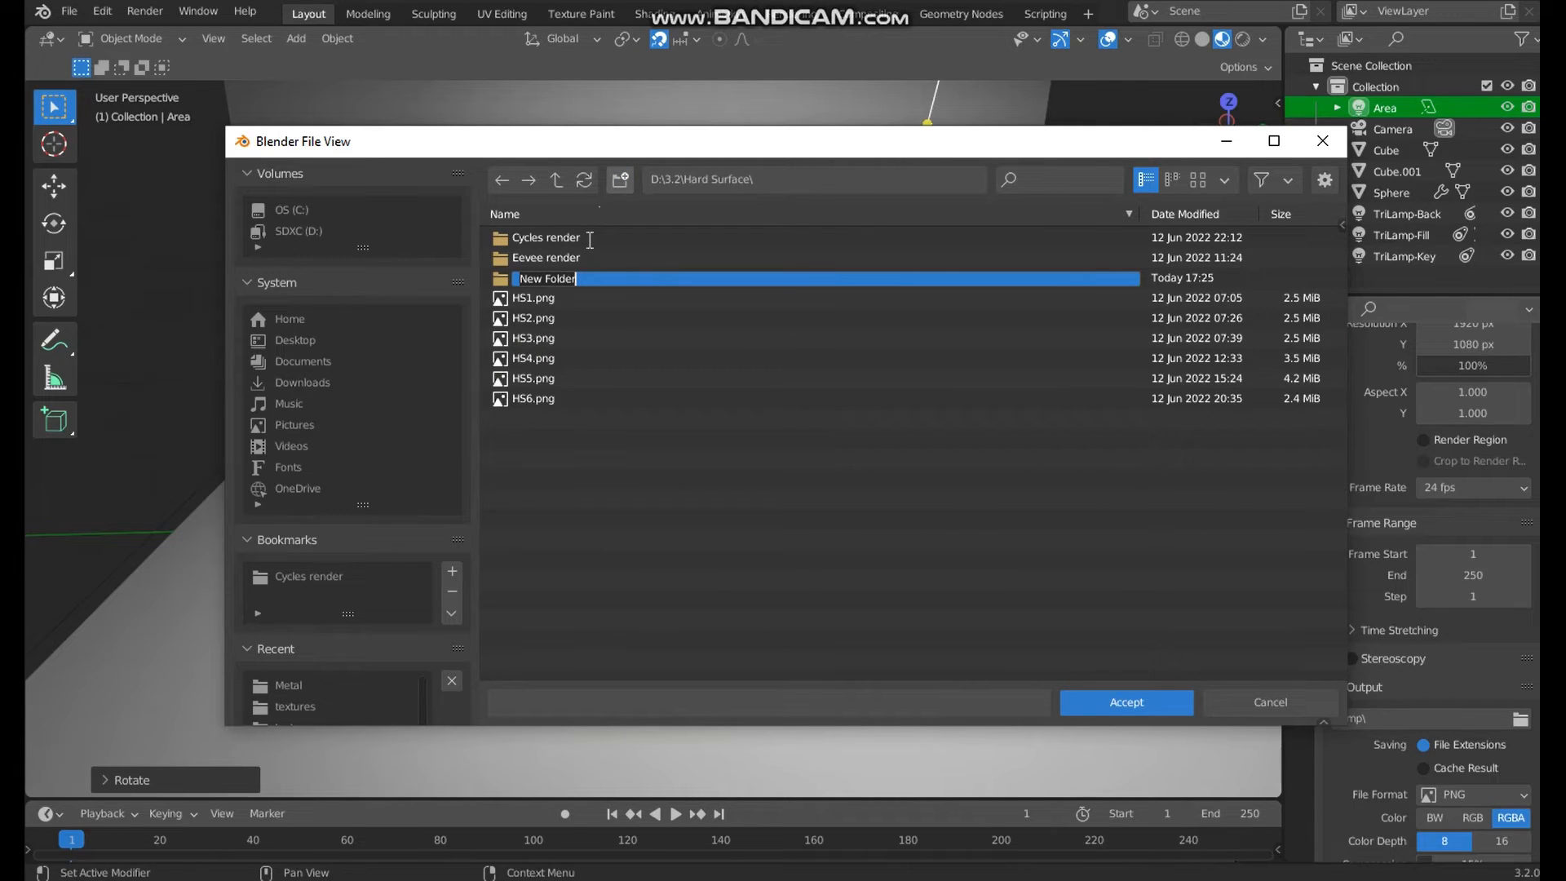
pyautogui.write('go')
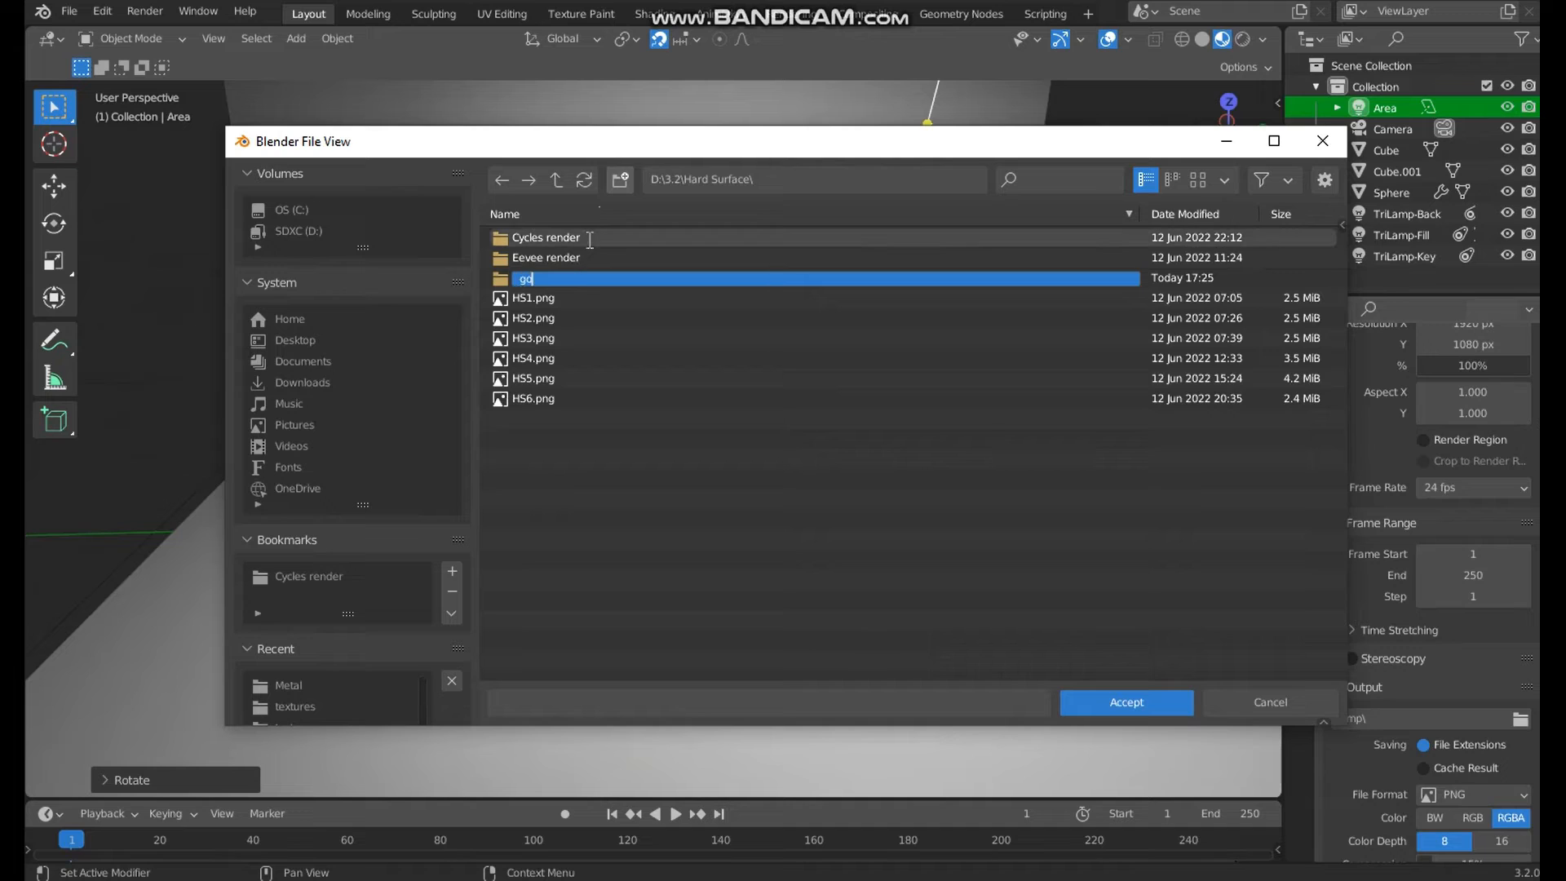
pyautogui.write('ldball')
pyautogui.press('Return')
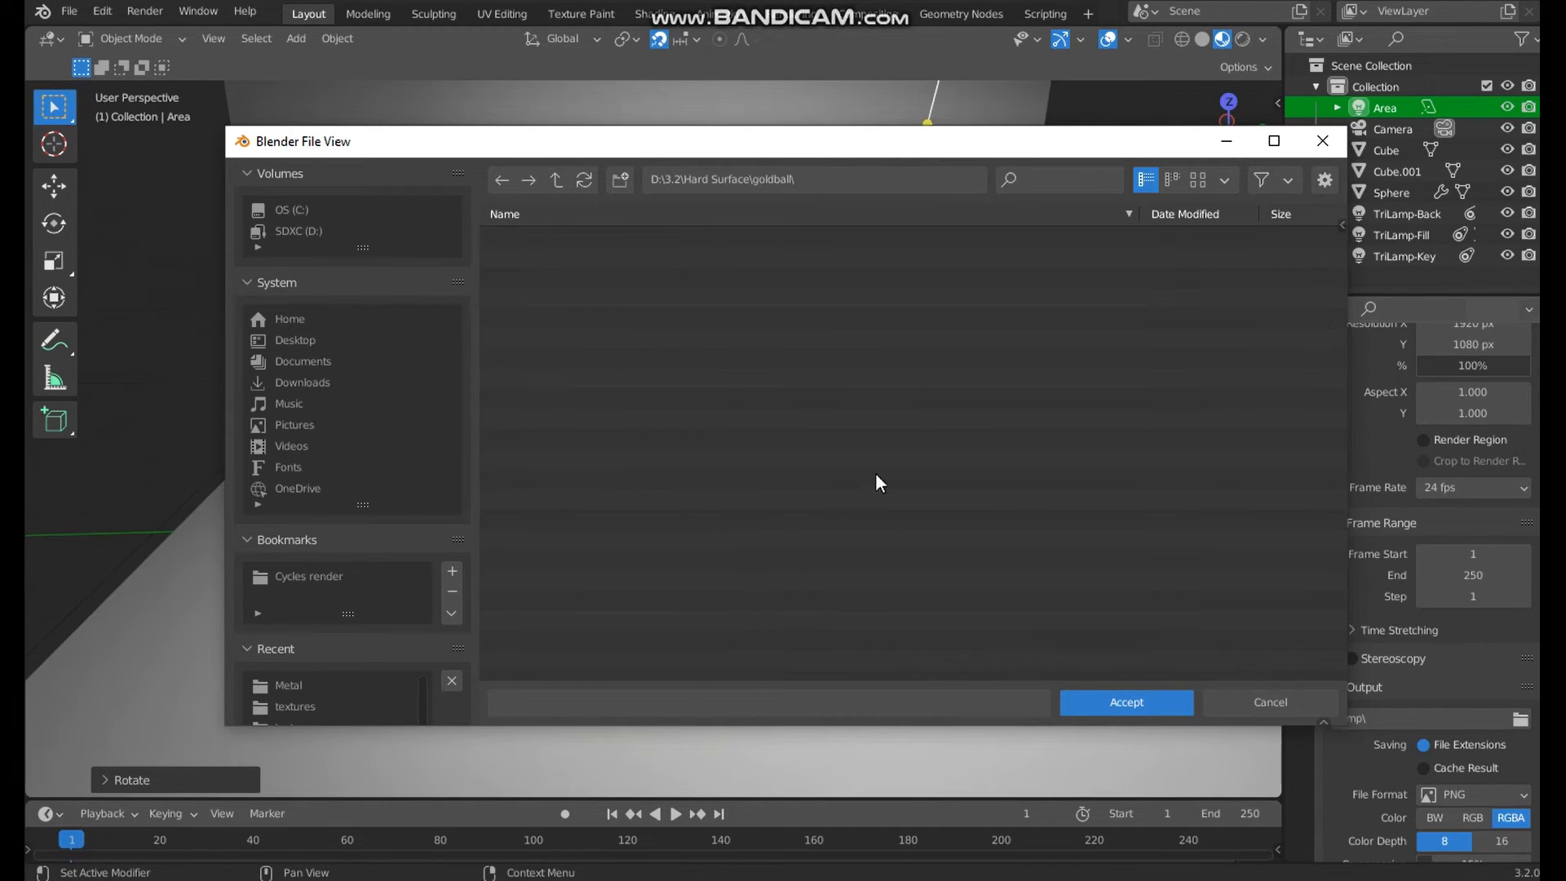
pyautogui.click(1104, 700)
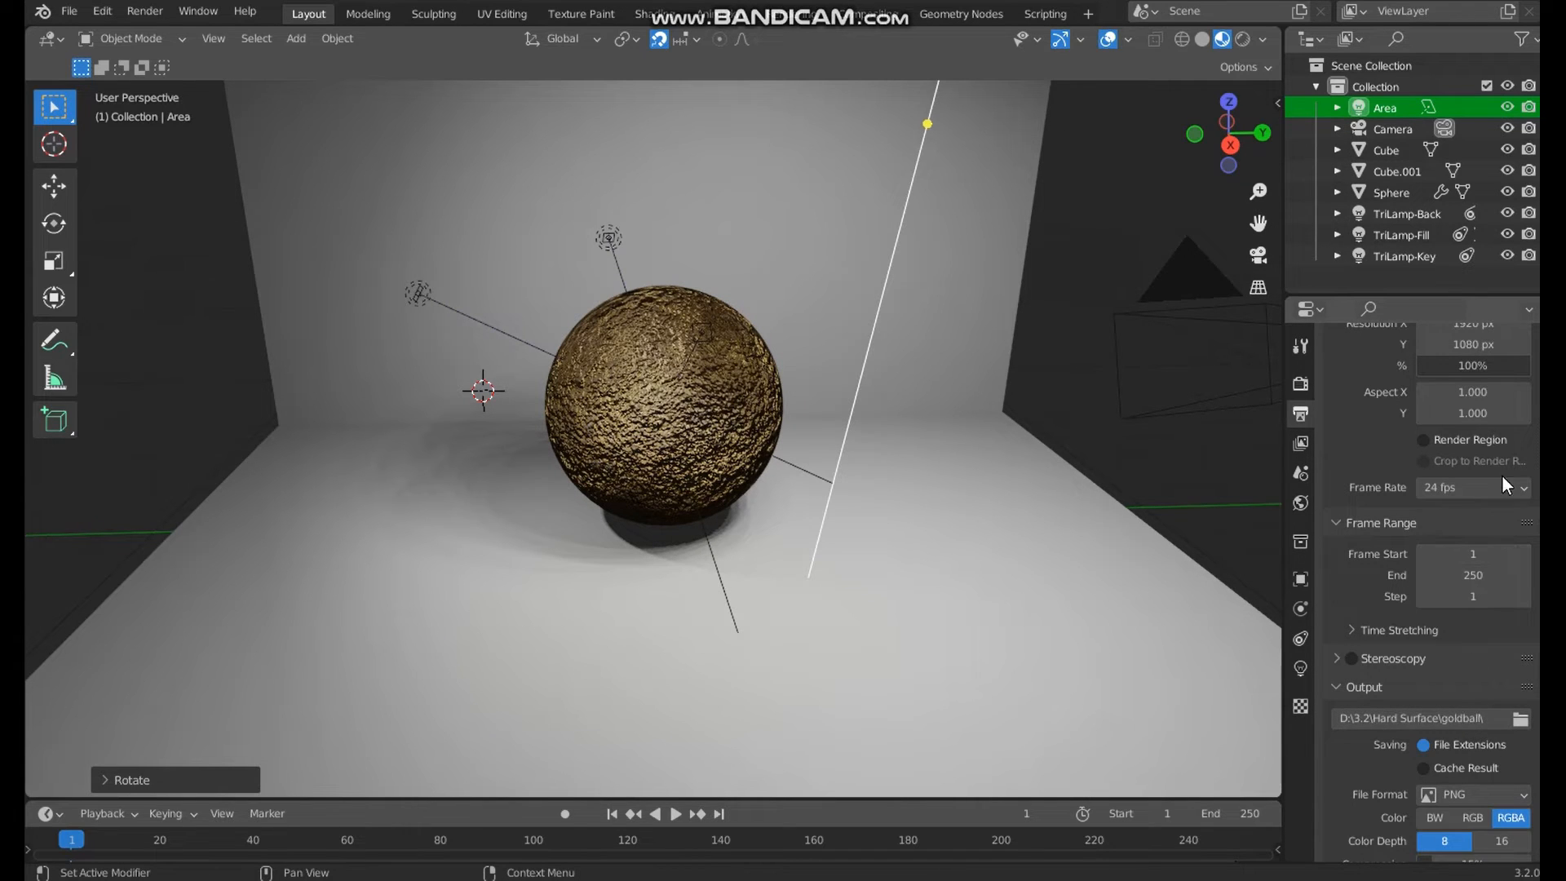
# - Set the Cycles render Max Samples to 25
pyautogui.scroll(3, 1481, 424)
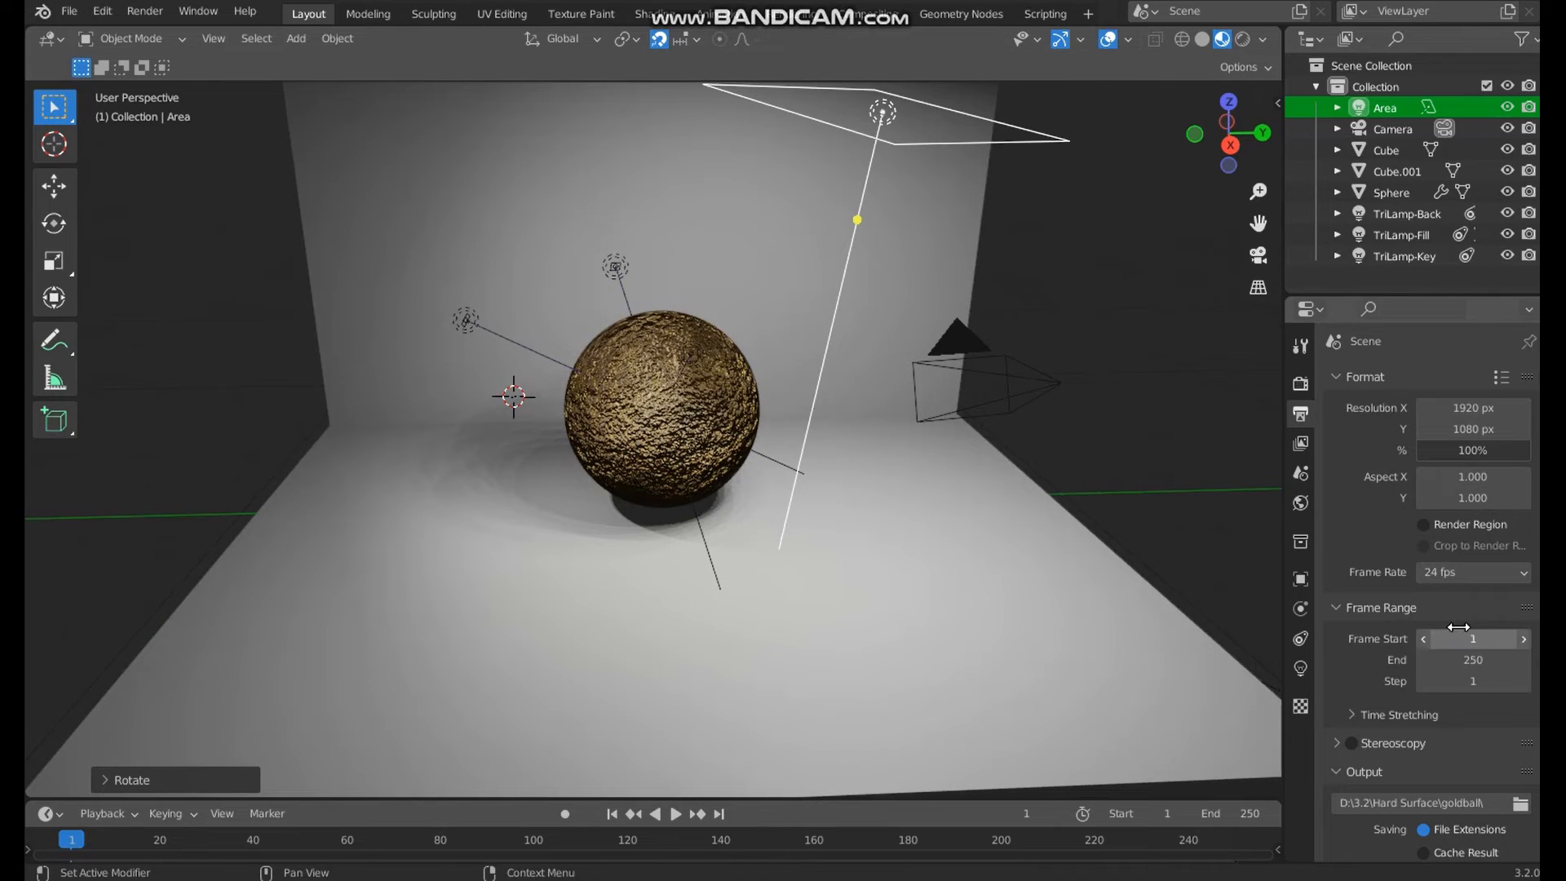
pyautogui.click(1301, 382)
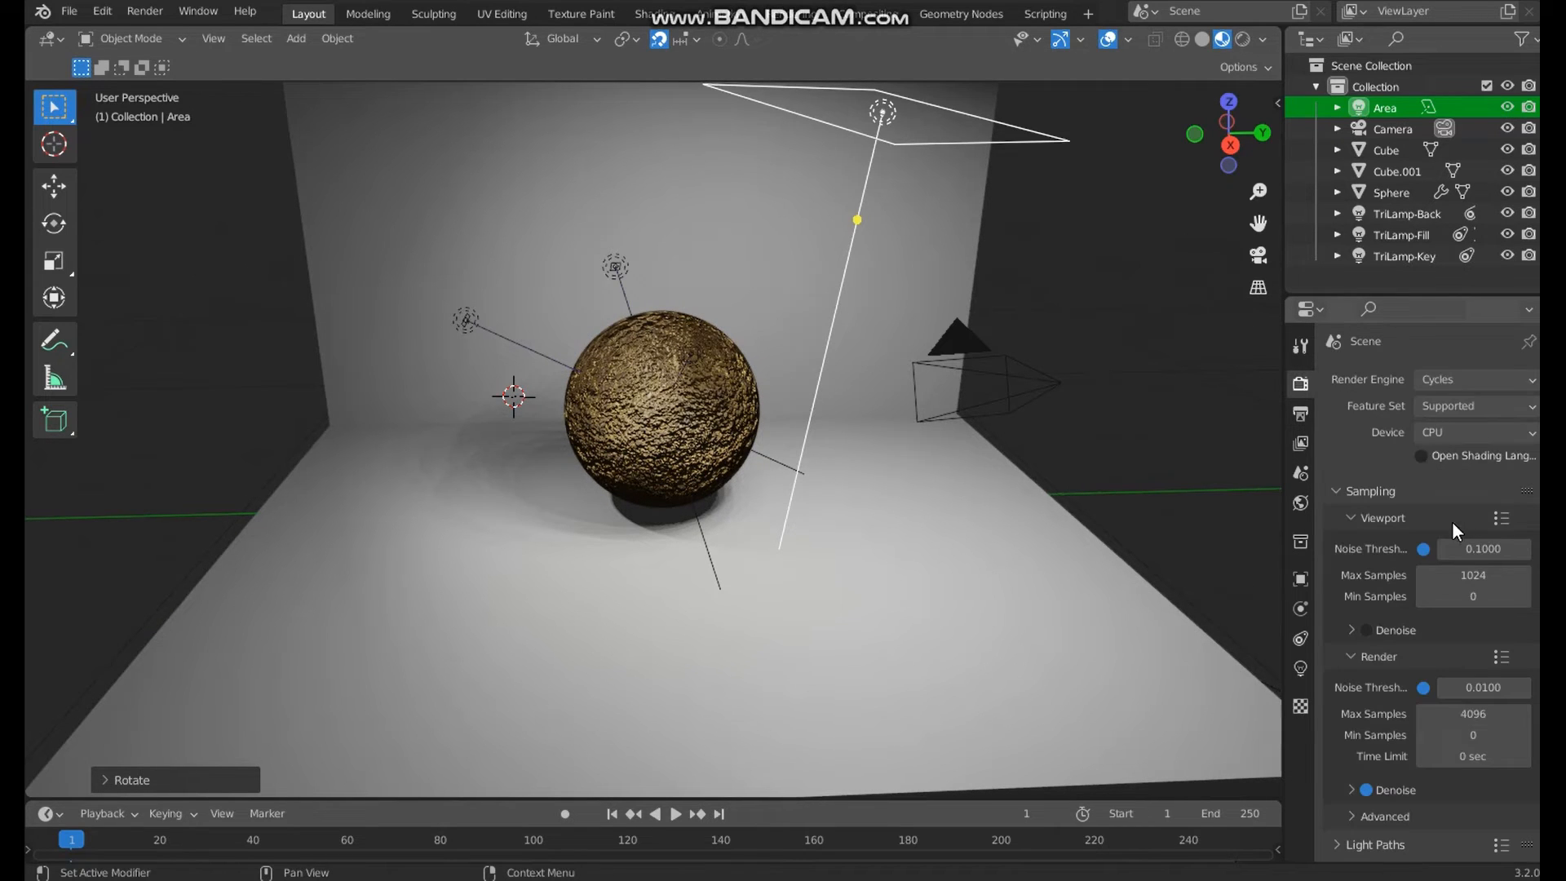
pyautogui.click(1471, 715)
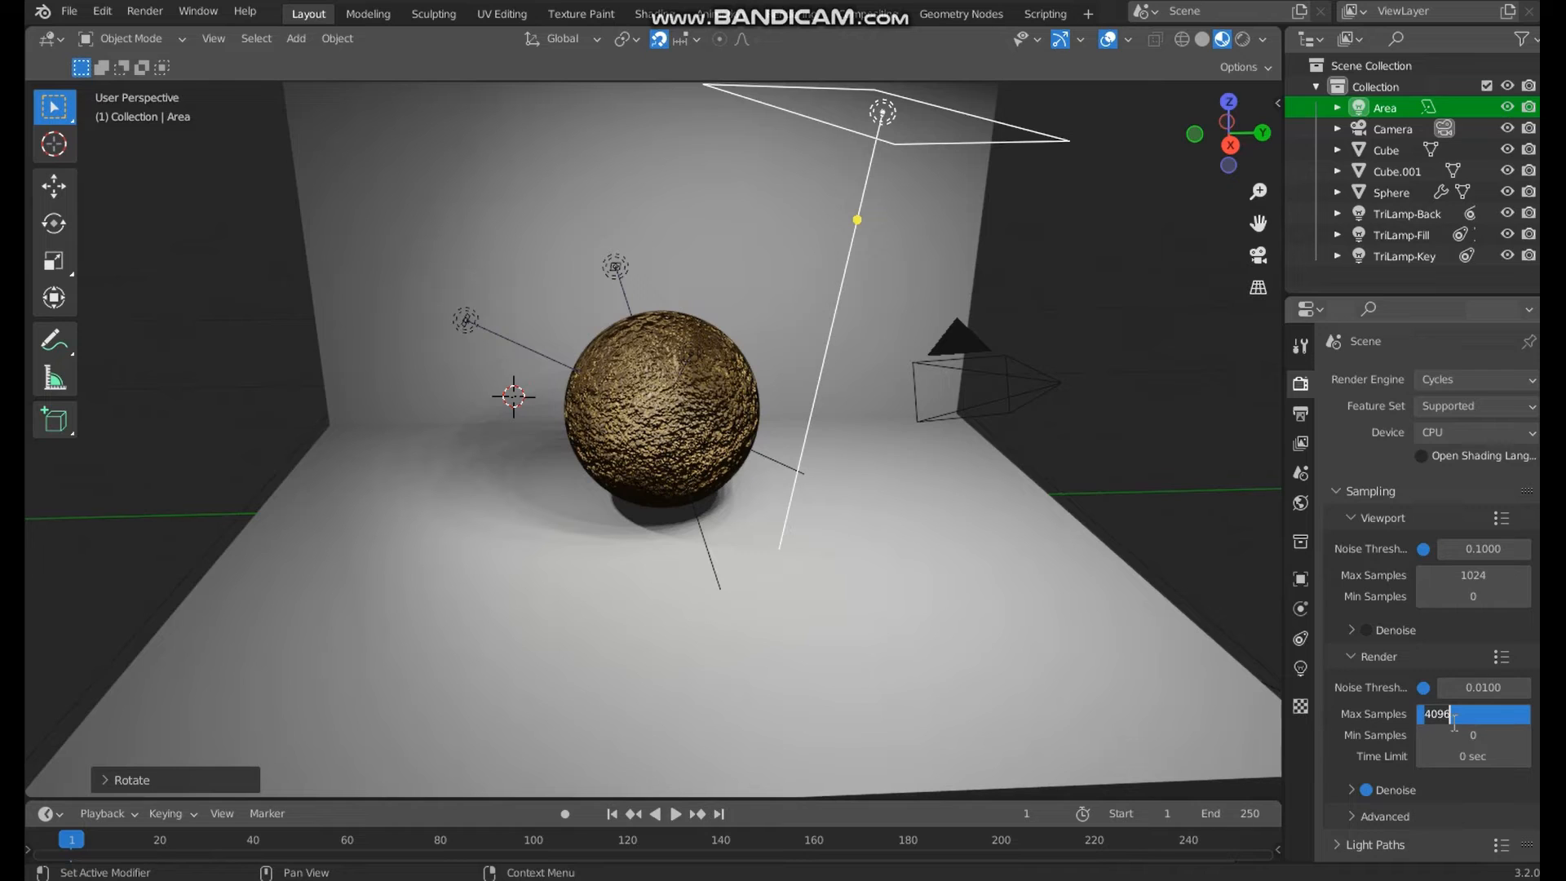
pyautogui.write('25')
pyautogui.press('Return')
# - Enable viewport denoising, preview the gold sphere in rendered shading, and return to solid shading
pyautogui.click(1364, 629)
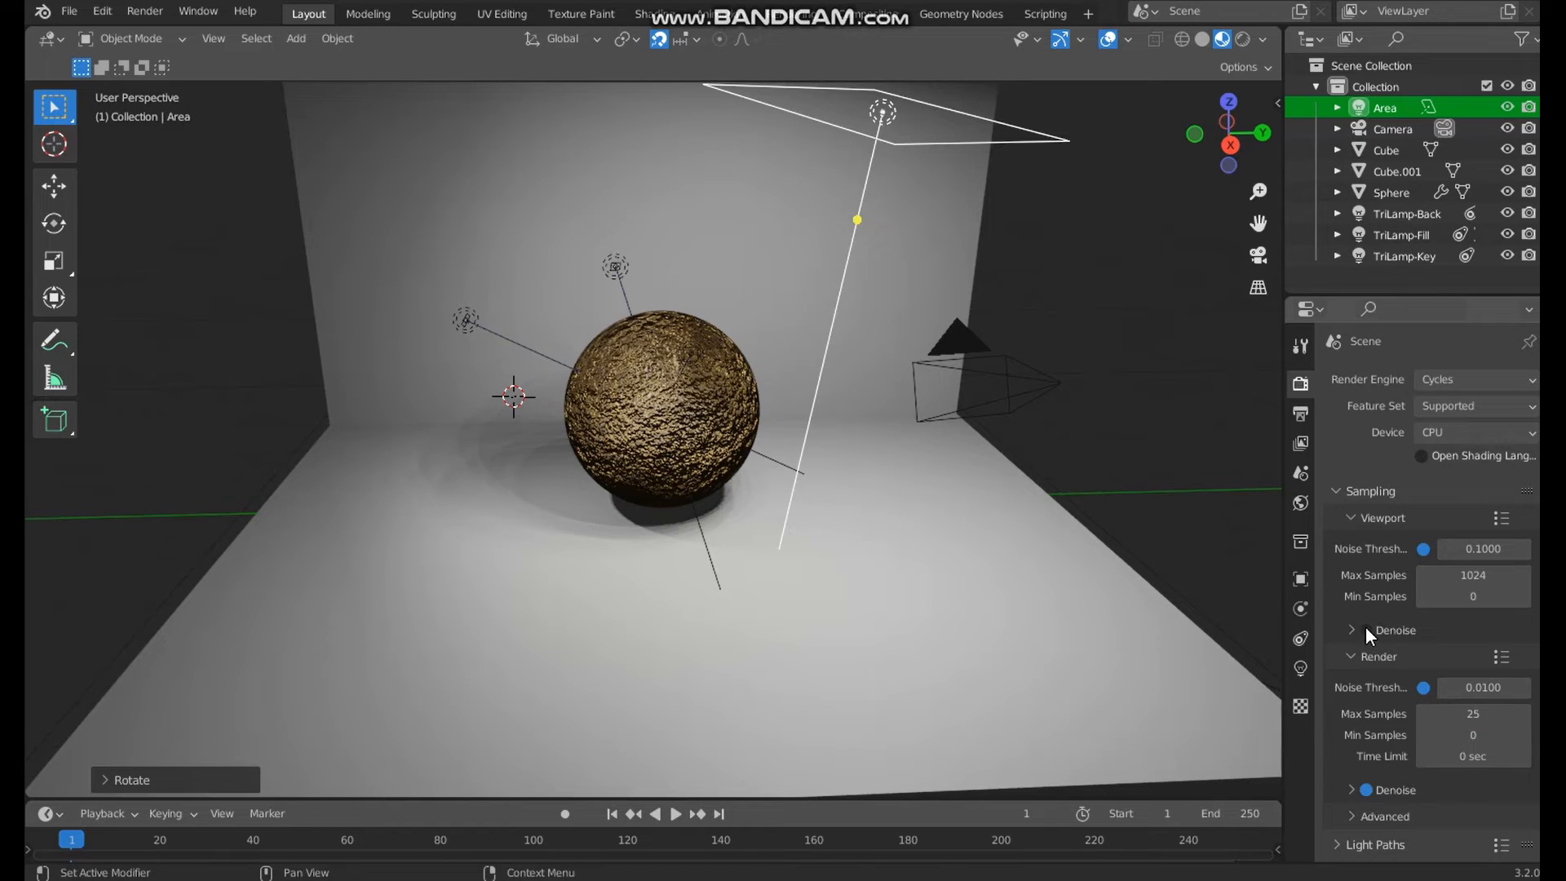
pyautogui.click(1243, 38)
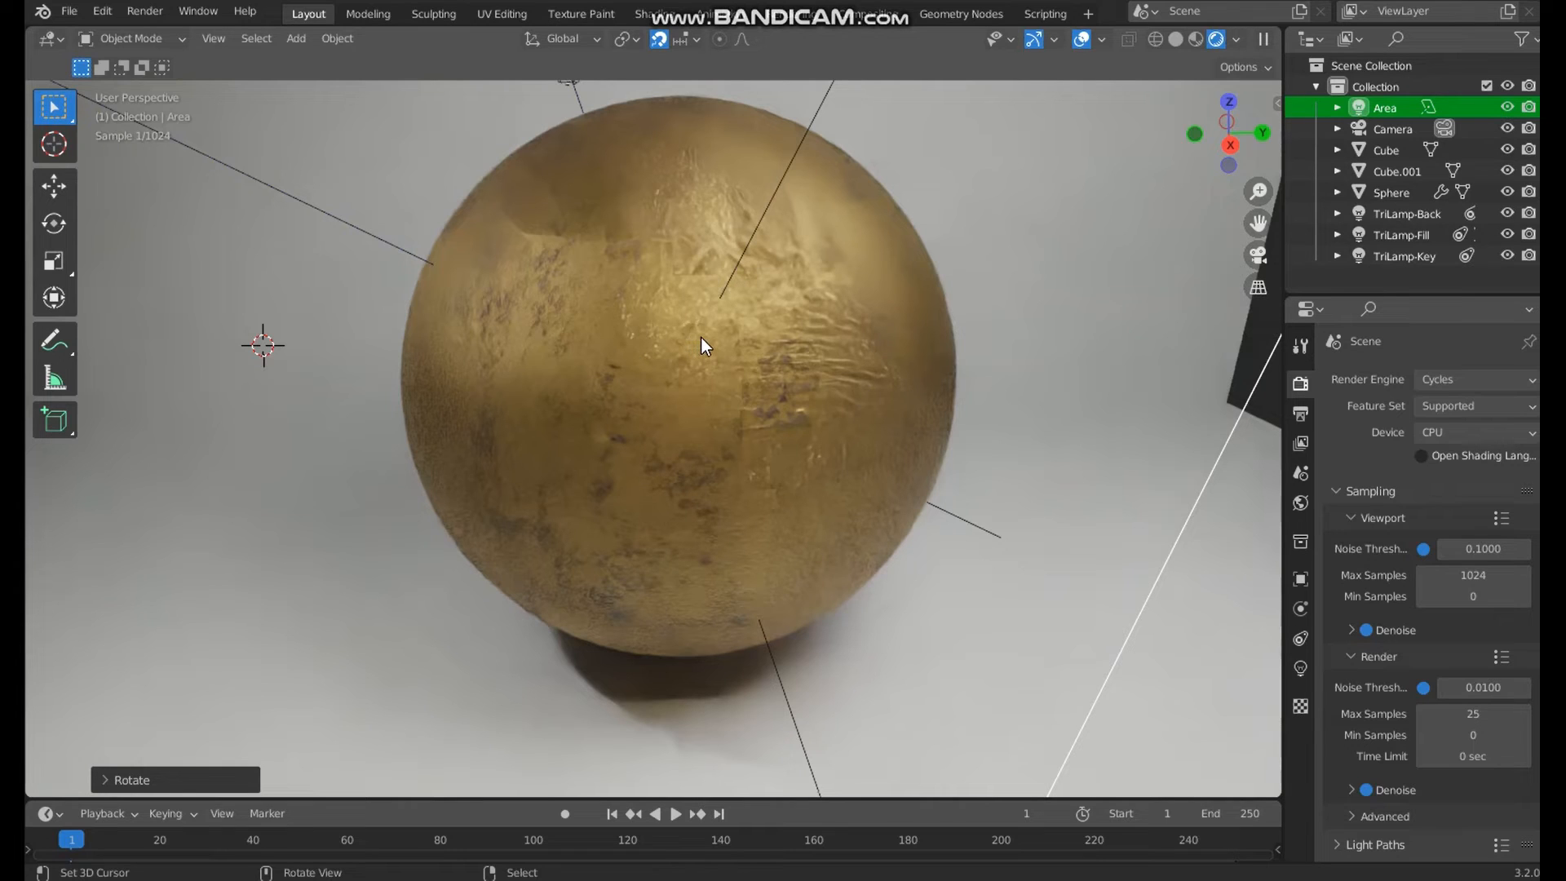
pyautogui.click(1182, 36)
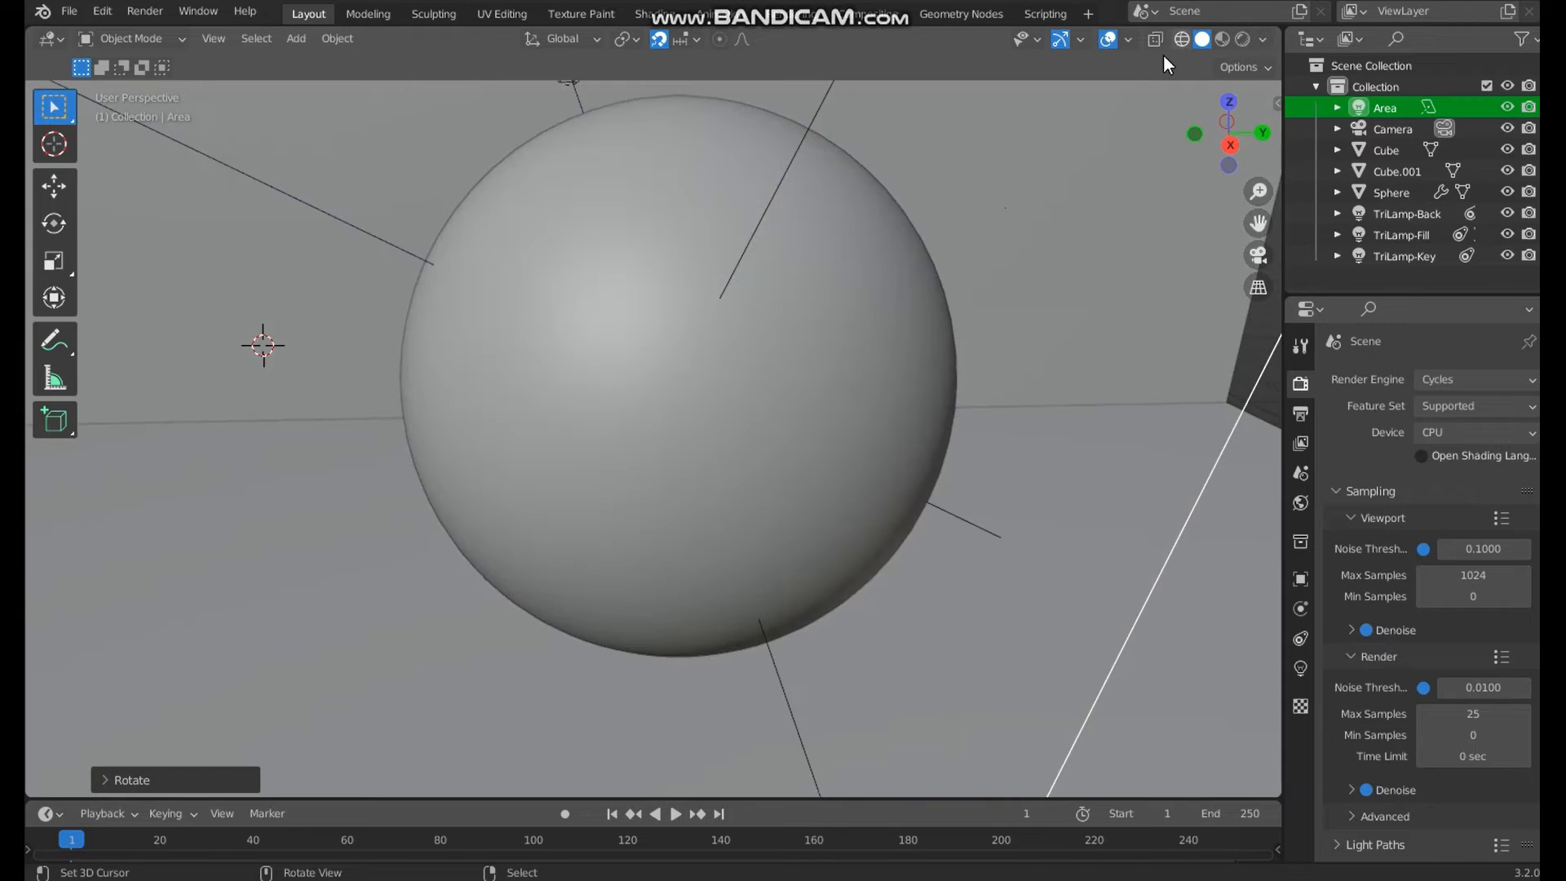
# - Duplicate the gold sphere and place the copy beside it on the negative Y side
pyautogui.scroll(-5, 794, 287)
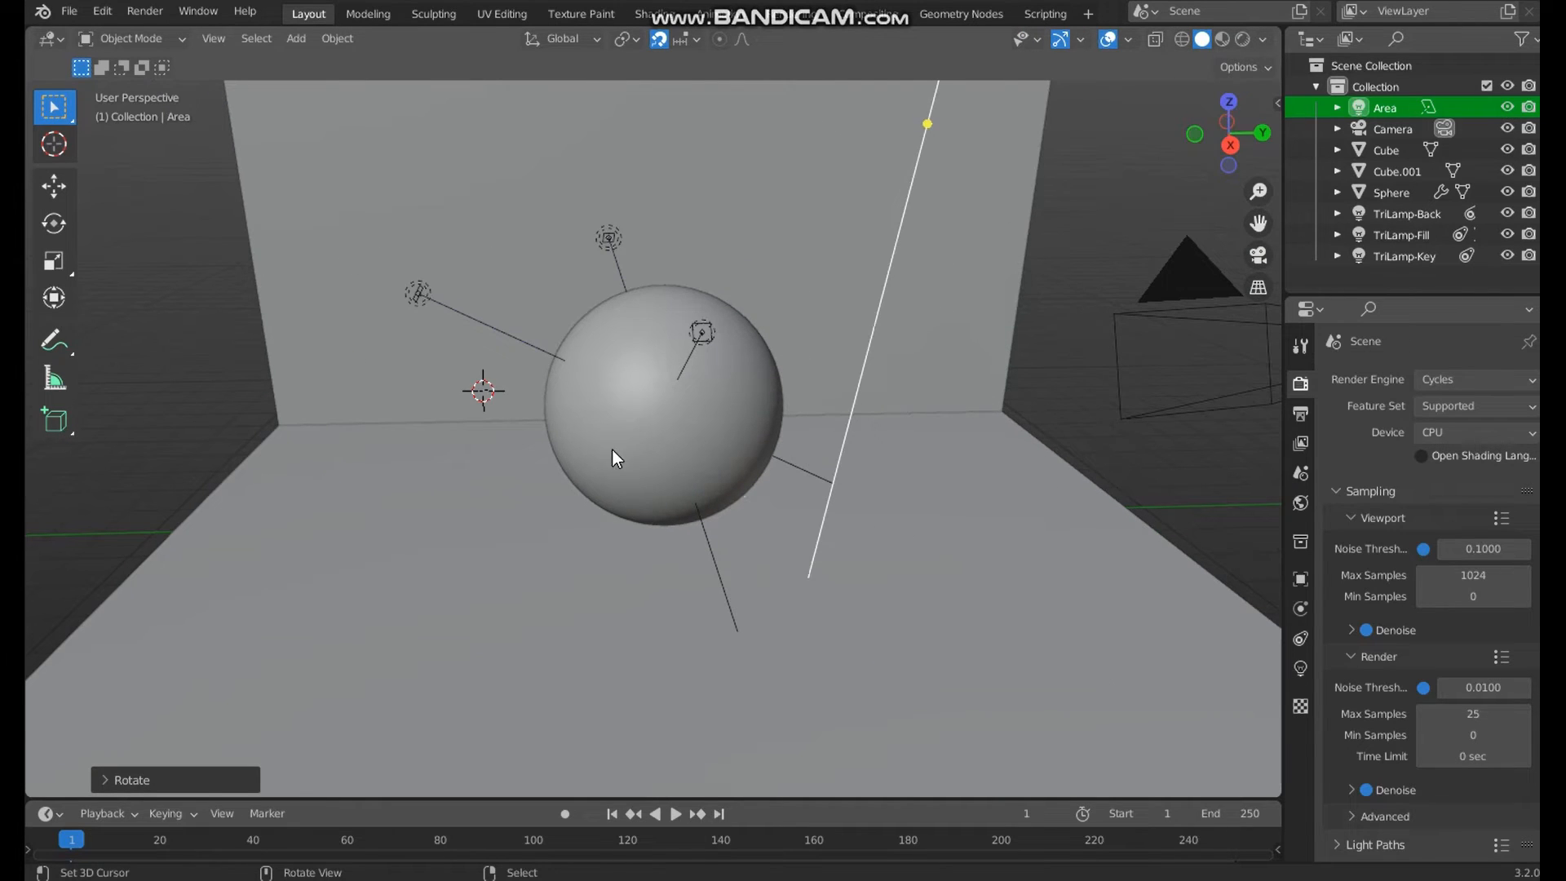
pyautogui.click(613, 448)
pyautogui.hotkey('shift', 'd')
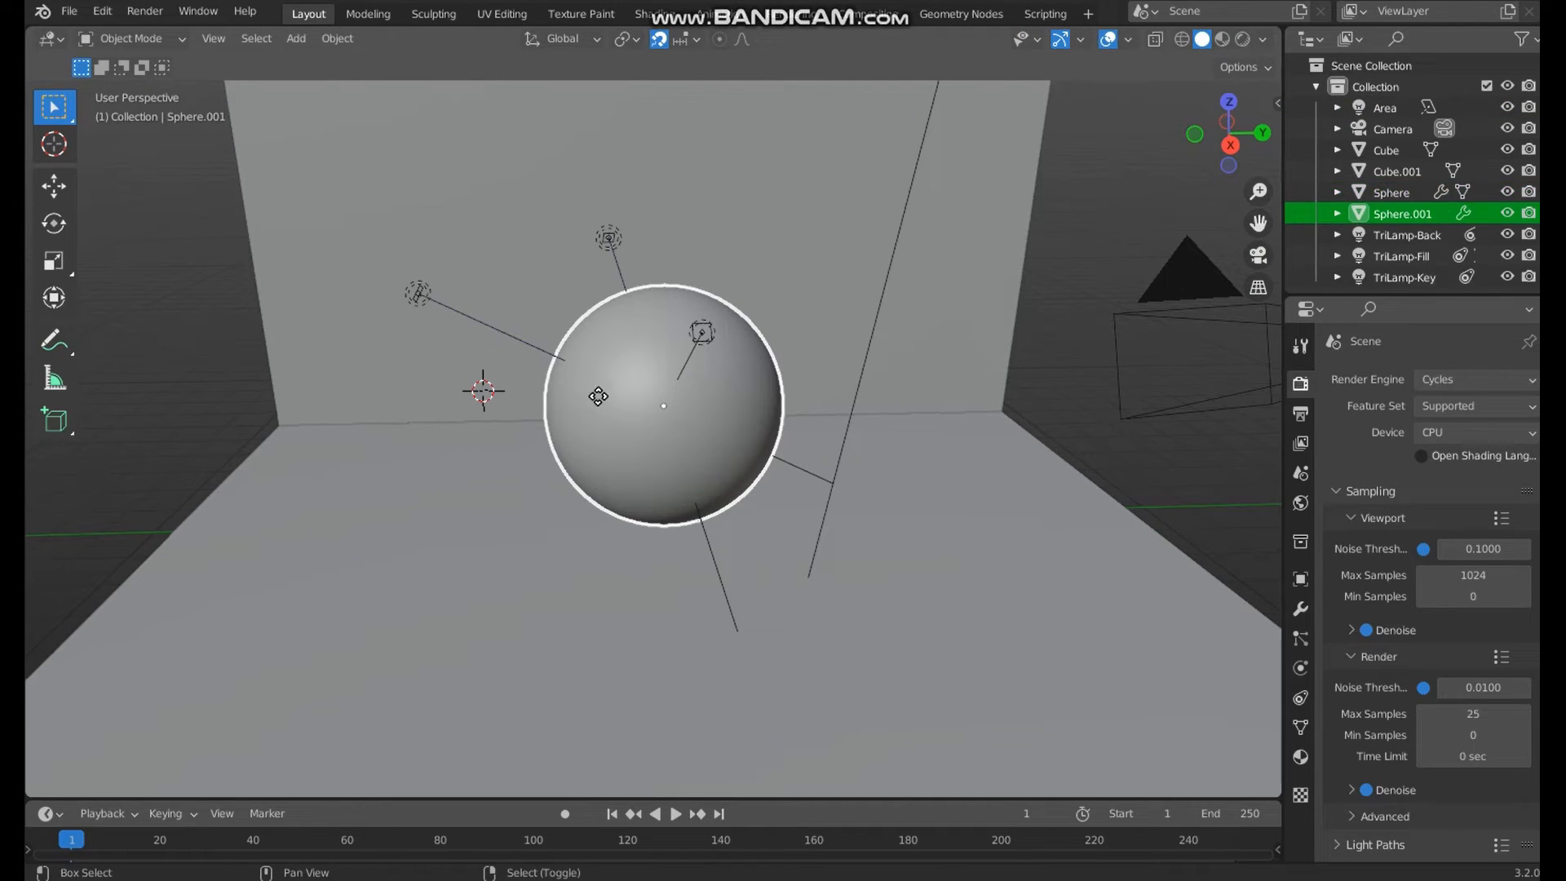
pyautogui.click(364, 397)
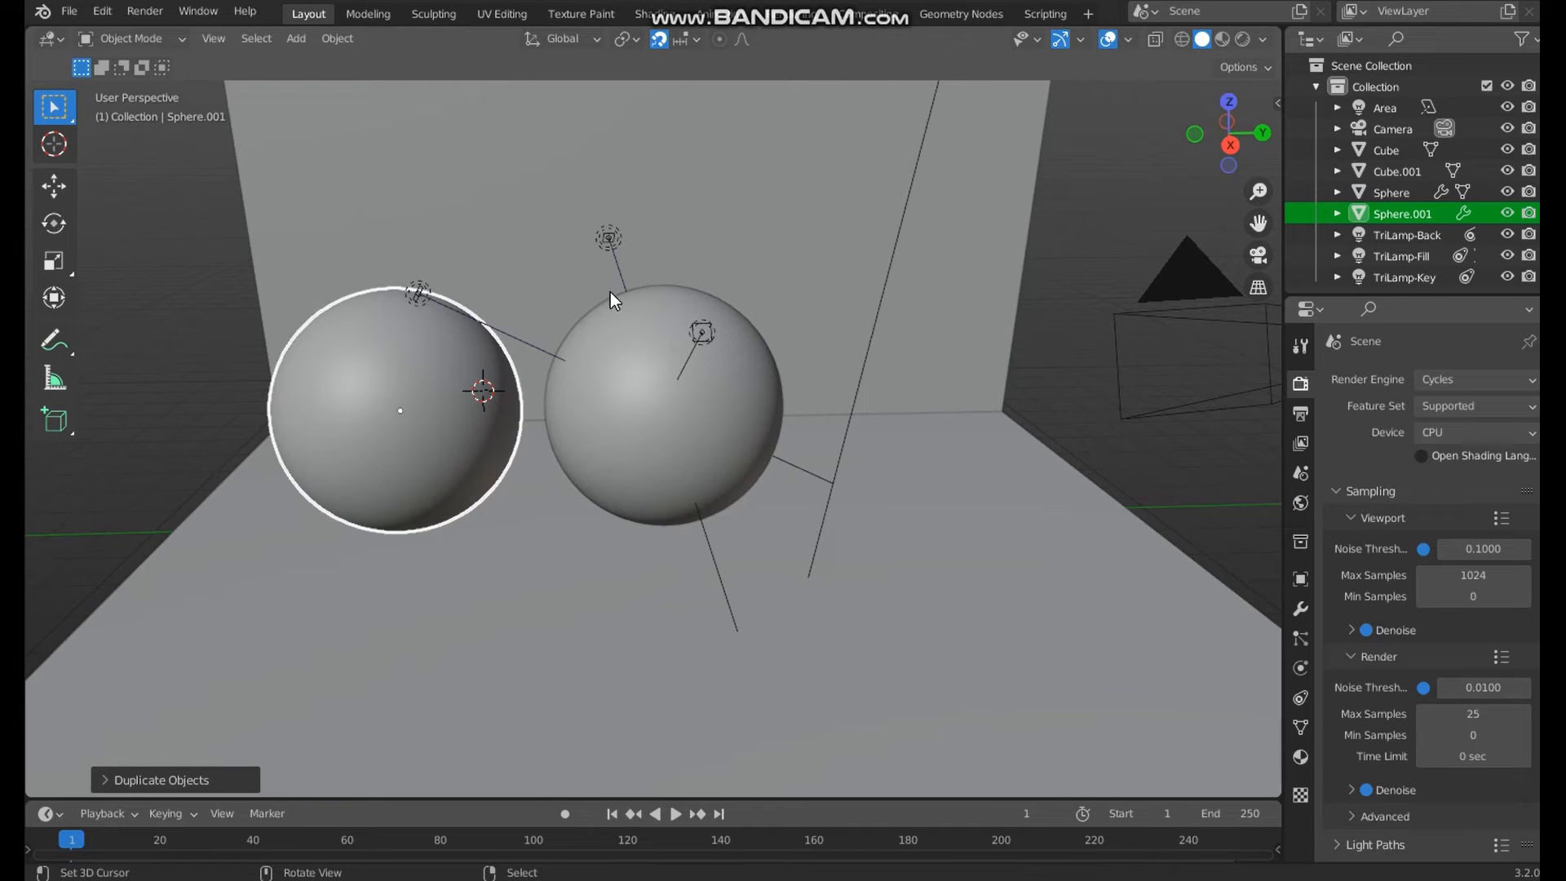
# - Duplicate the copied sphere along the global Y axis and place it on the other side of the original
pyautogui.hotkey('shift', 'd')
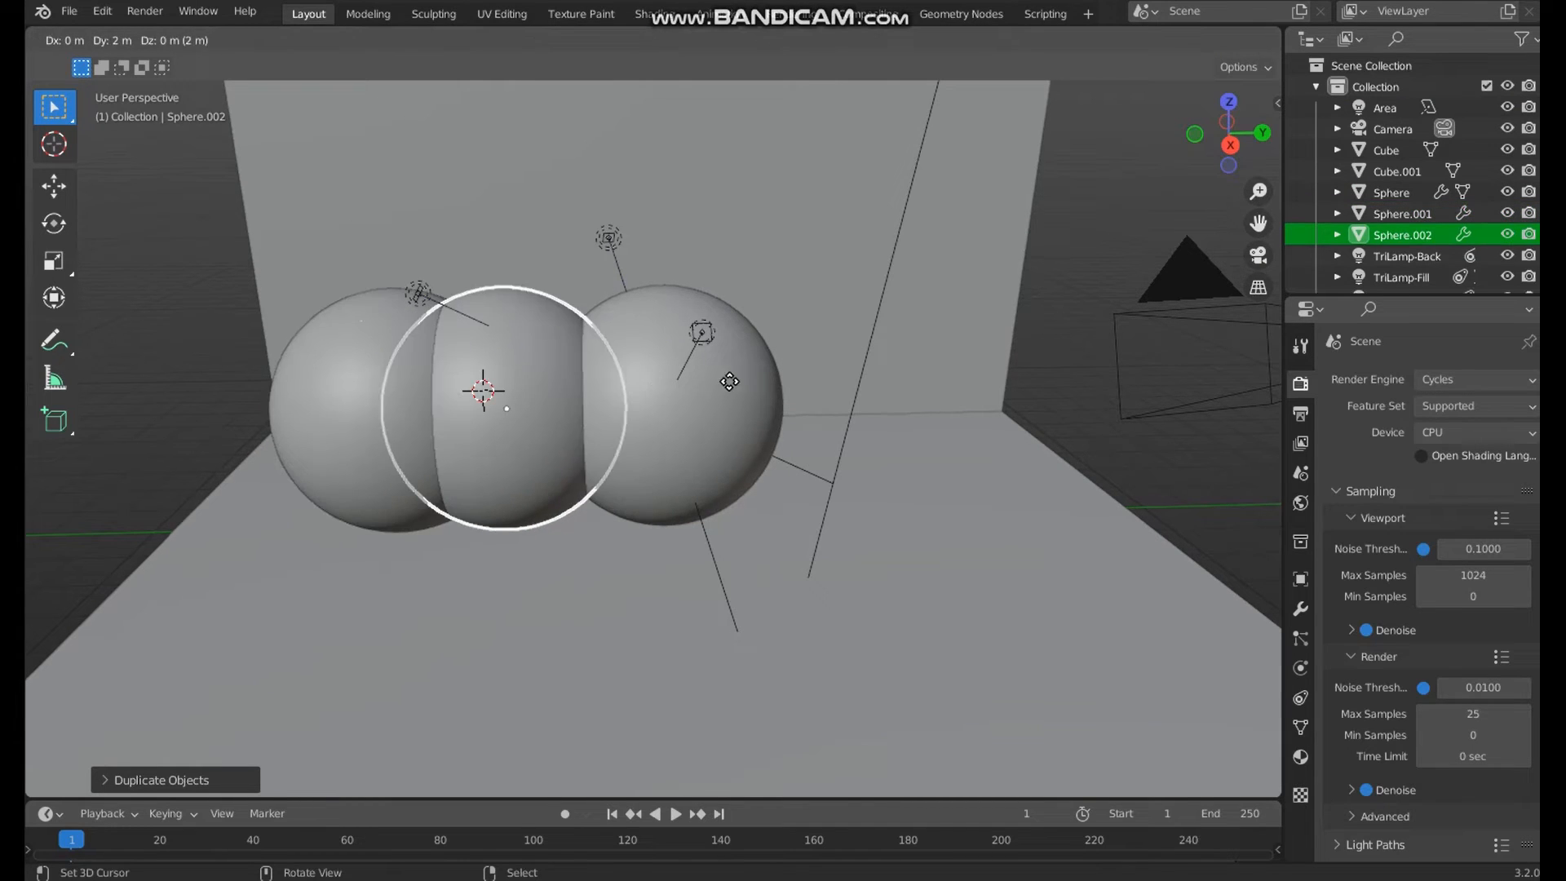
pyautogui.press('x')
pyautogui.press('y')
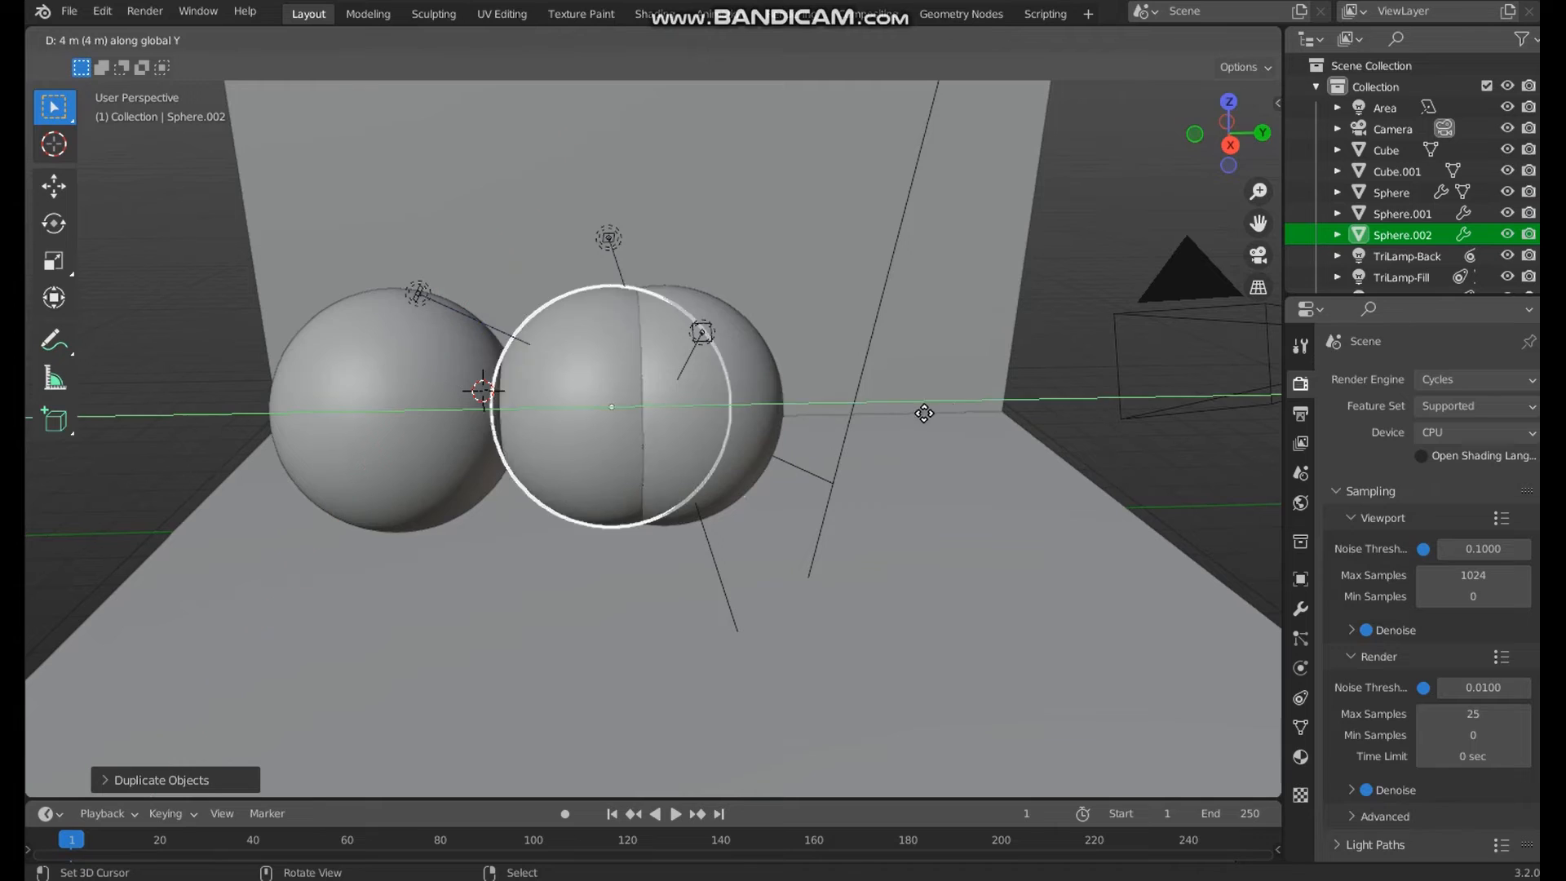
pyautogui.click(1162, 391)
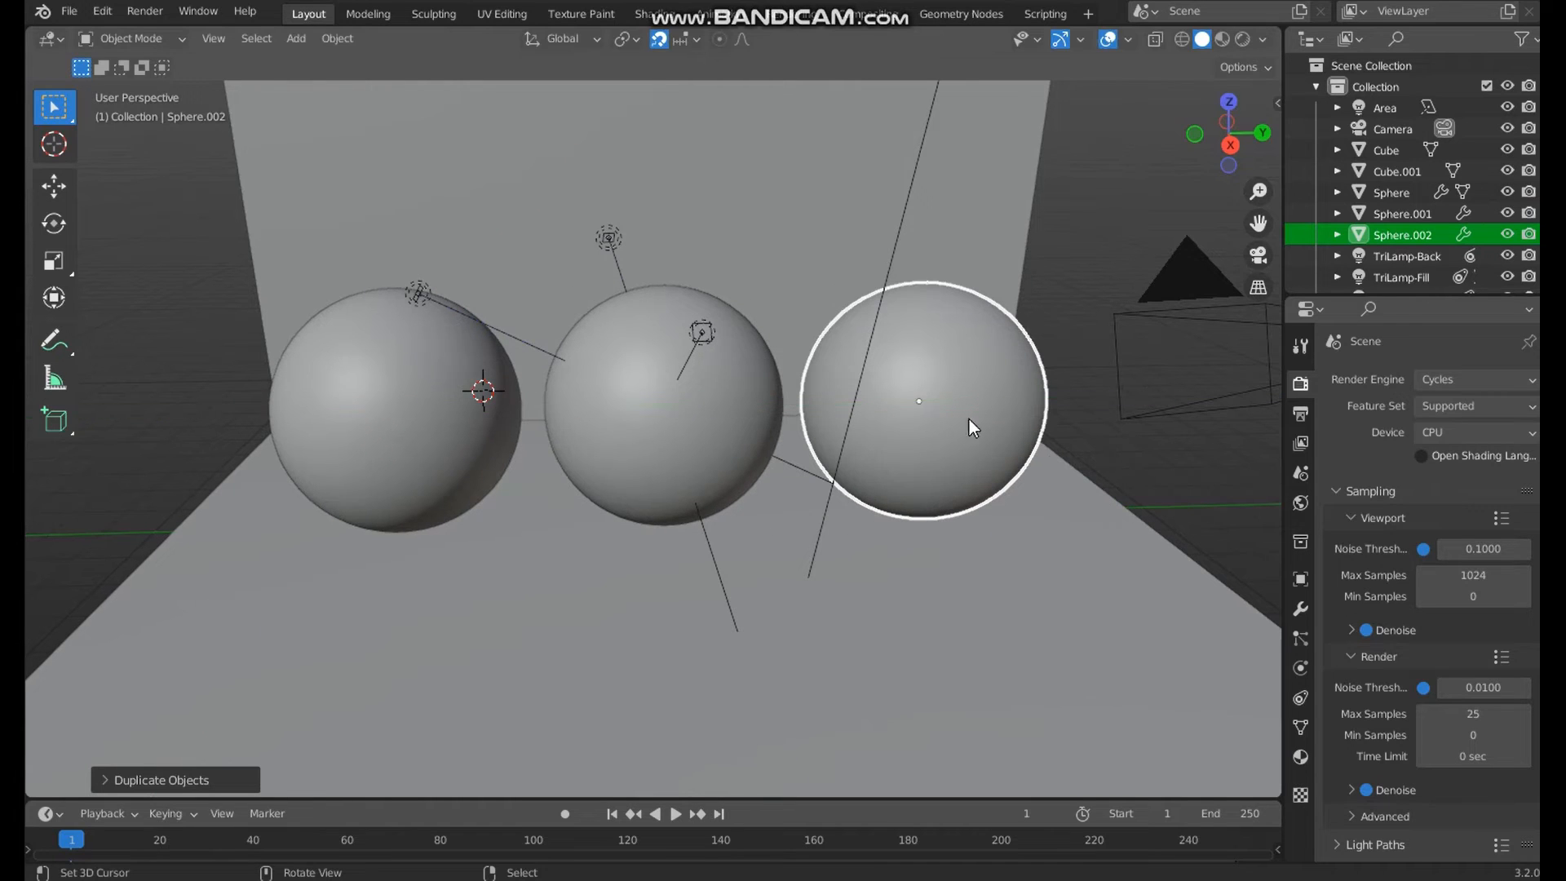
# - Replace the gold Material.002 on the newest sphere with a new material in its own slot, checking it in material preview
pyautogui.click(1300, 757)
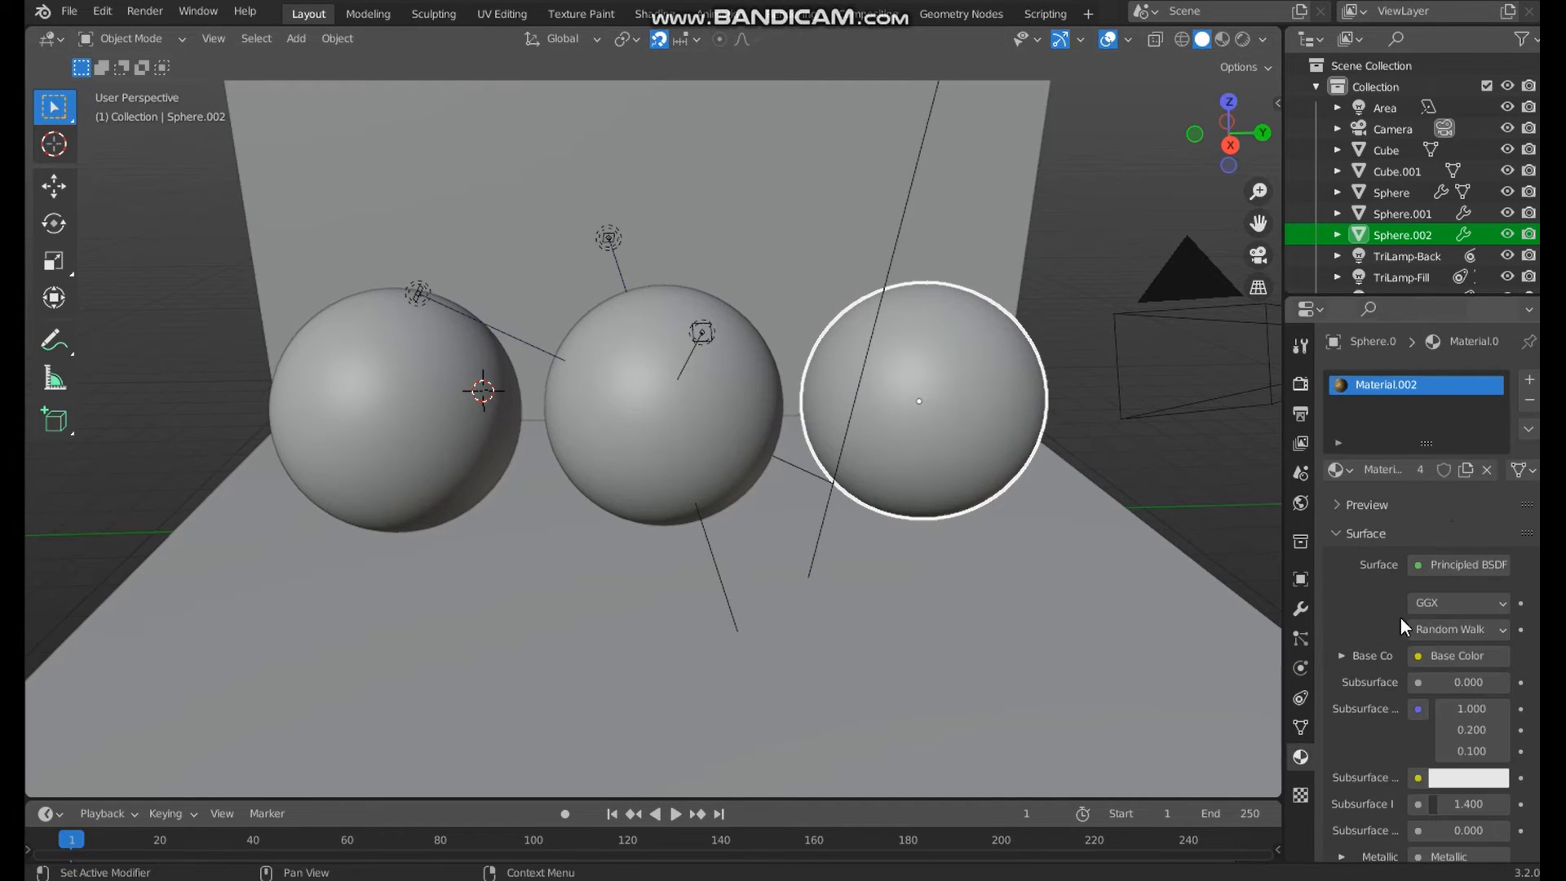
pyautogui.click(1530, 379)
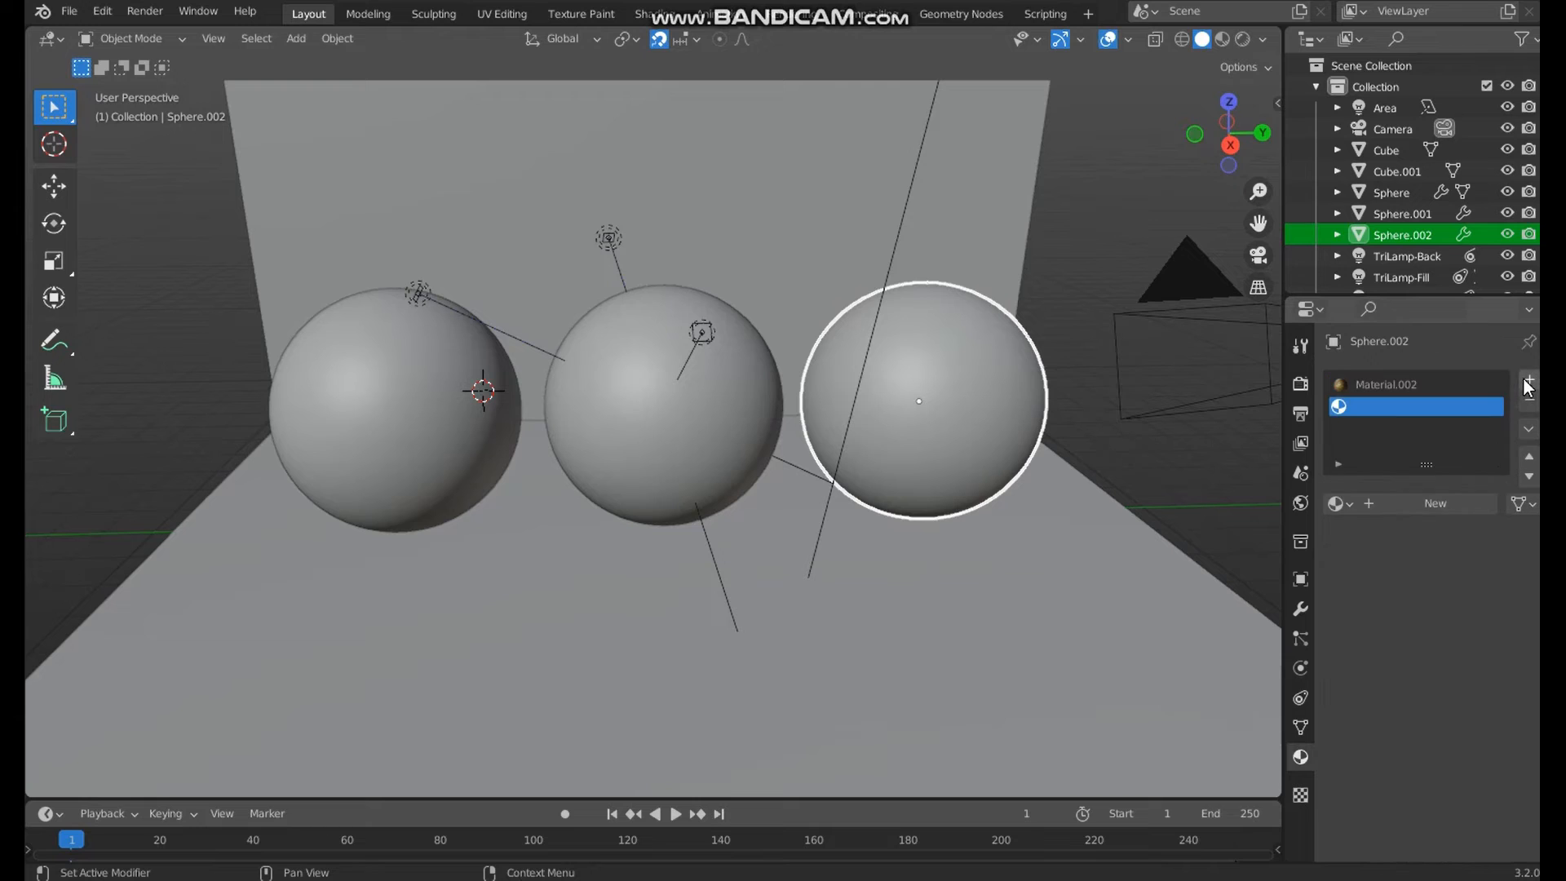
pyautogui.click(1442, 504)
pyautogui.rightClick(1392, 372)
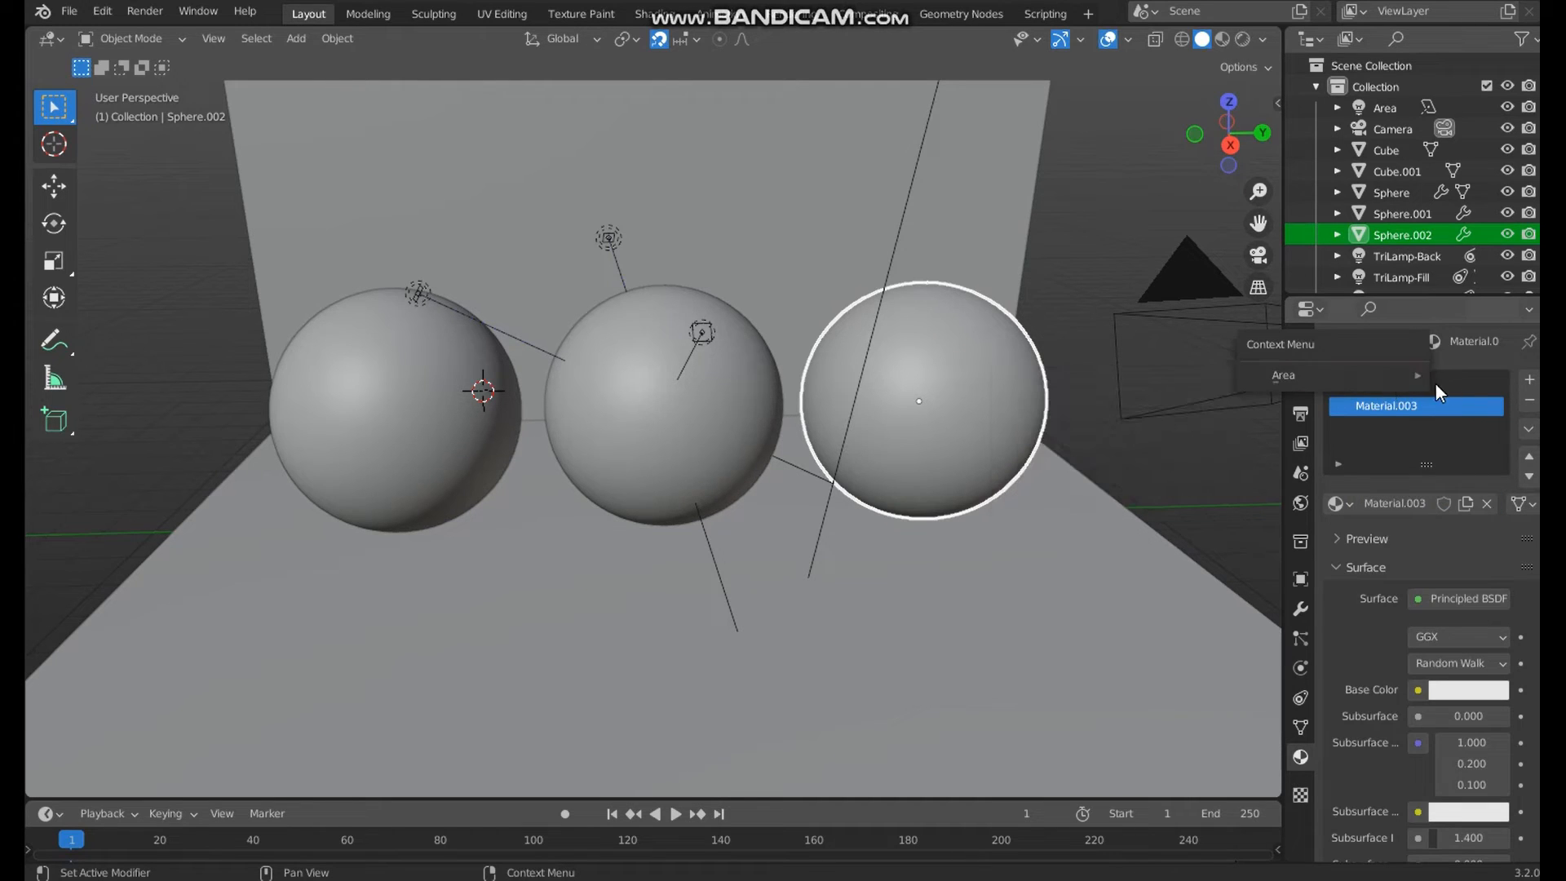
pyautogui.click(1221, 39)
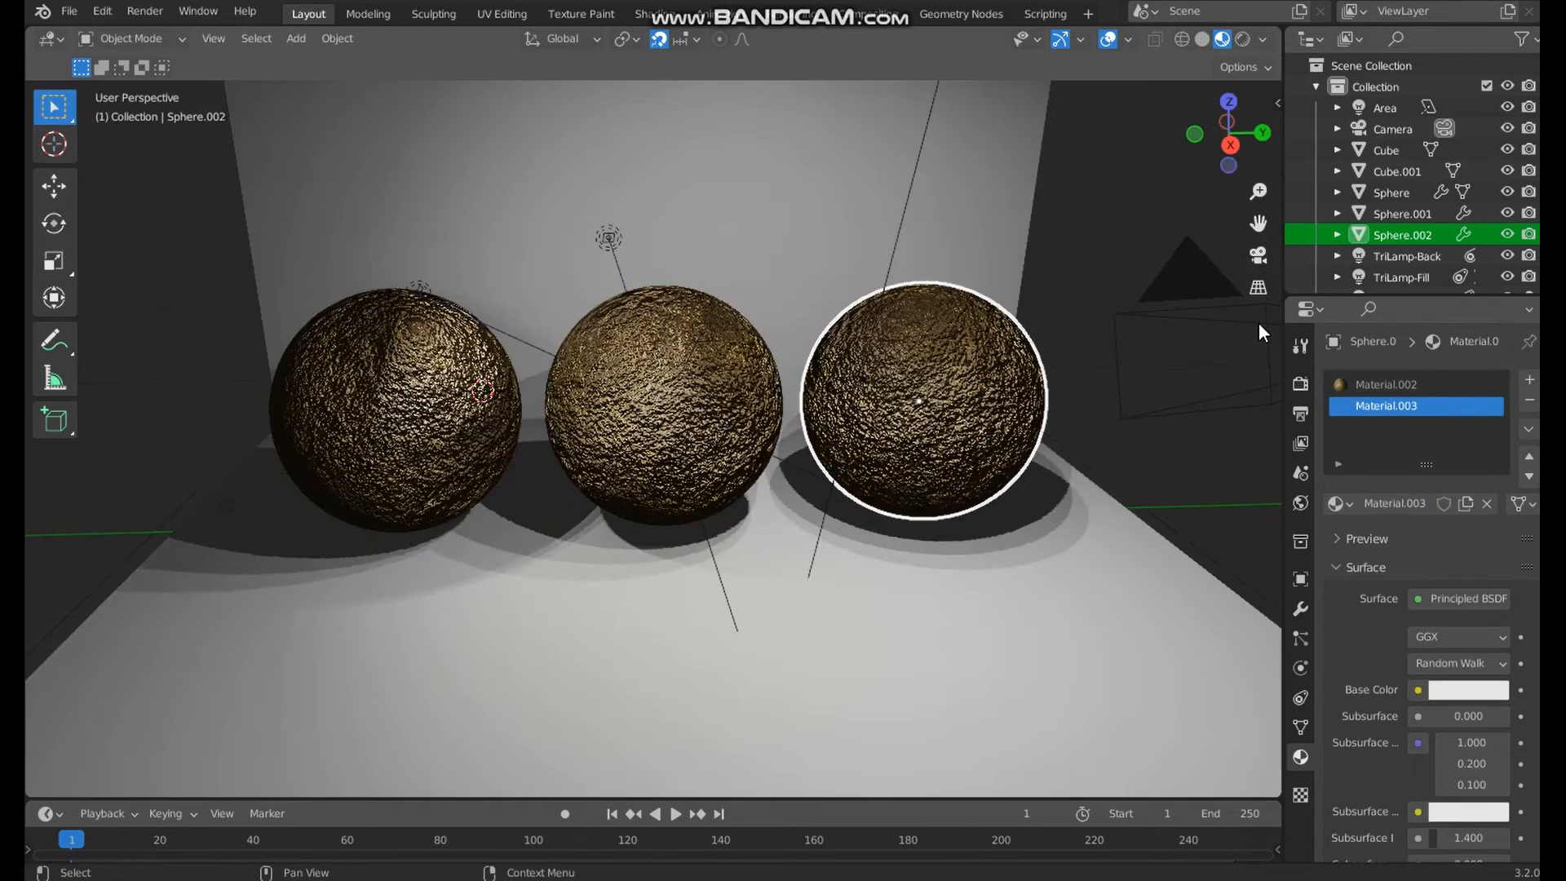
pyautogui.click(1411, 385)
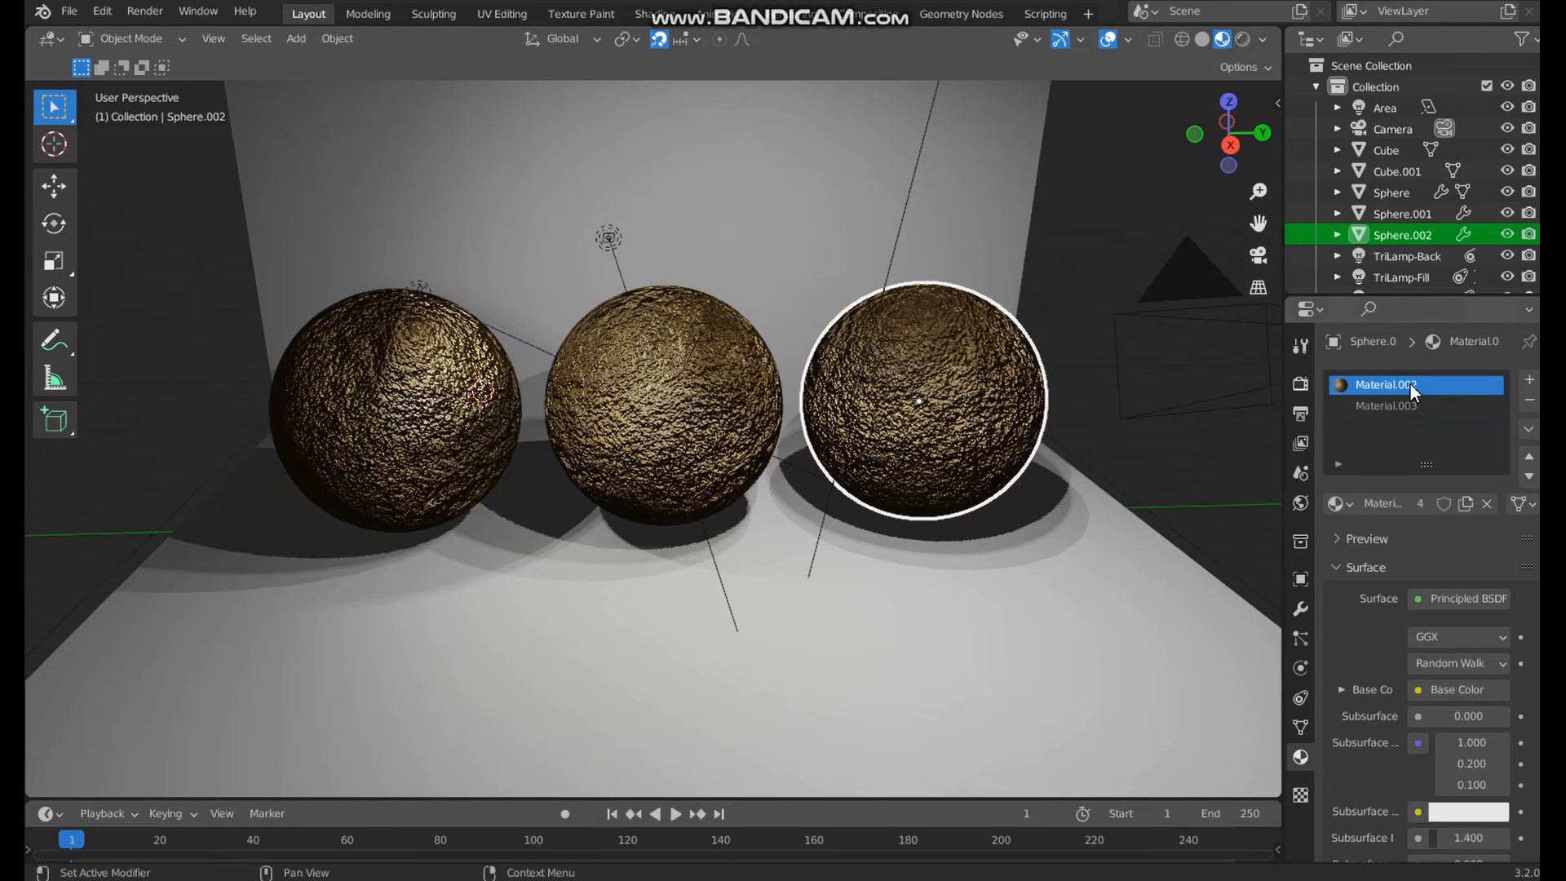
pyautogui.click(1529, 400)
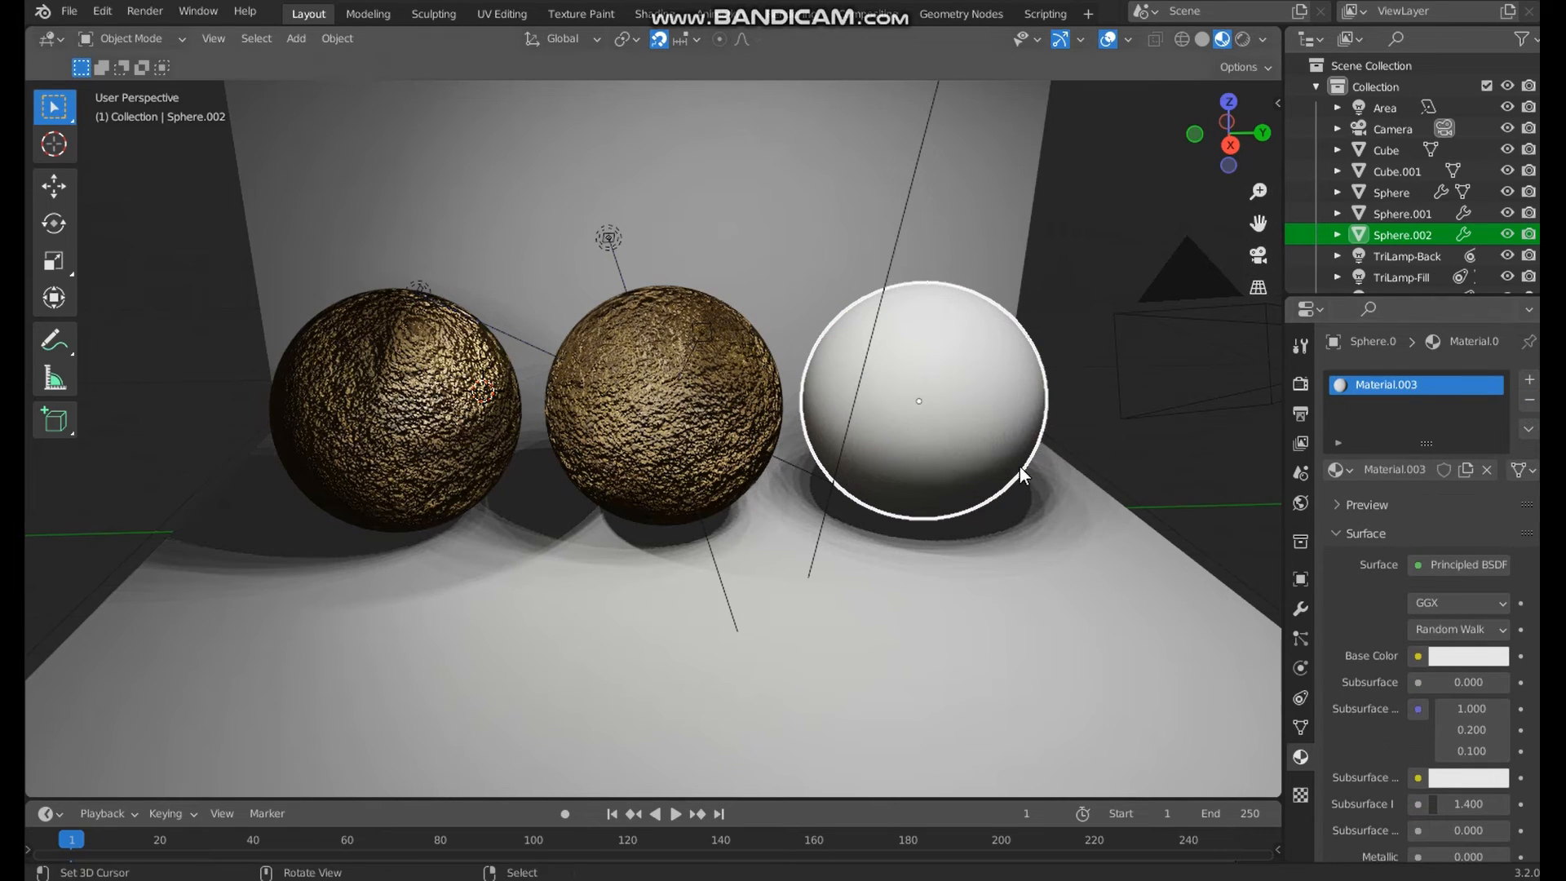
# - Change the new sphere material's surface to Glass BSDF and set its roughness to 0
pyautogui.click(1473, 561)
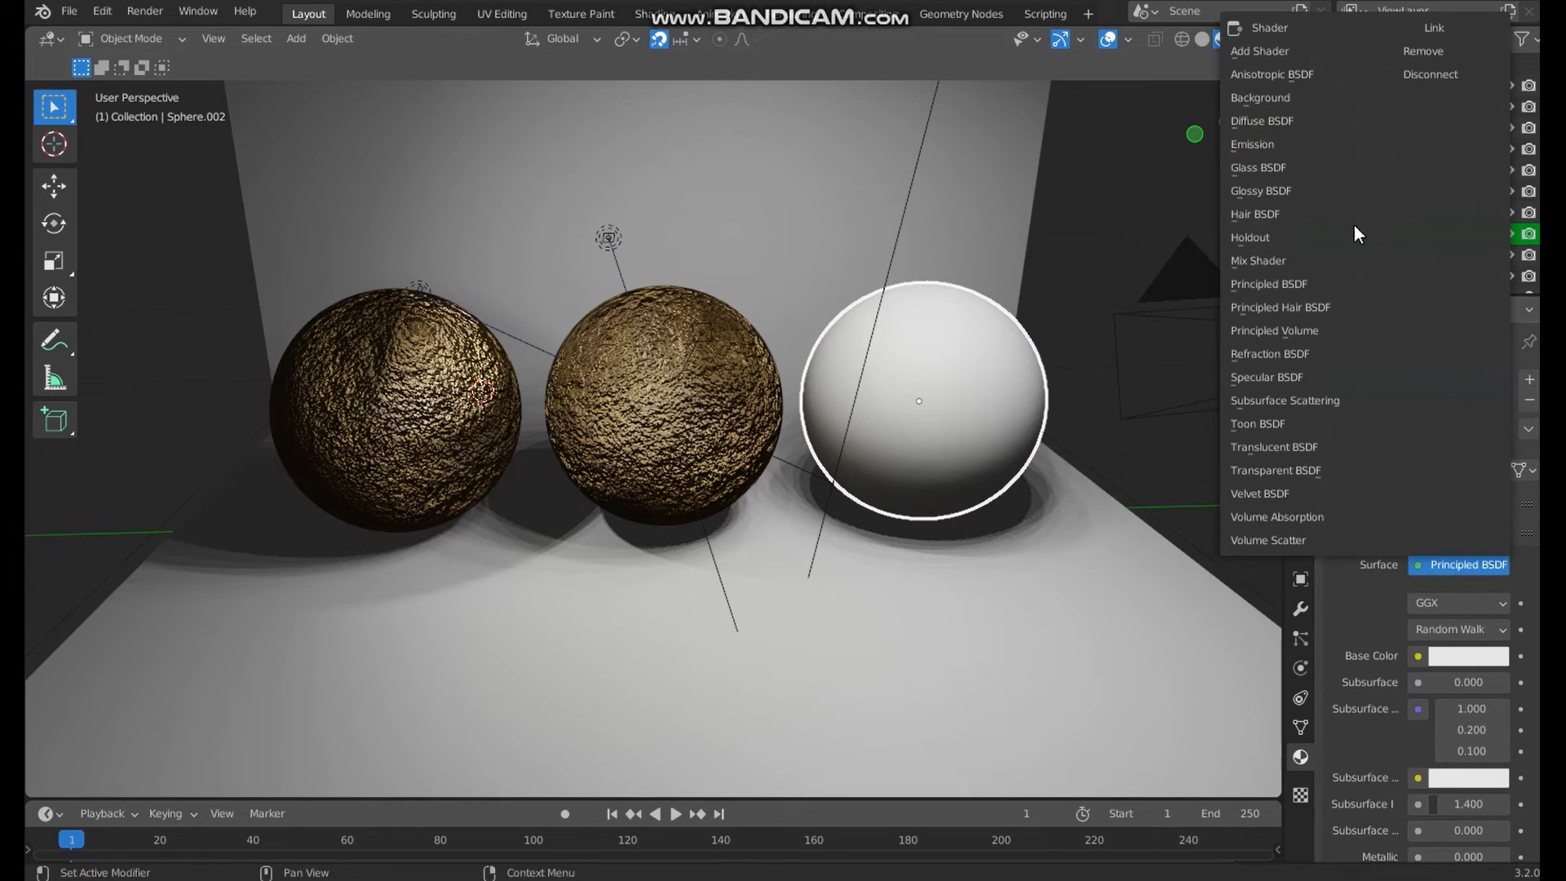
pyautogui.click(1273, 165)
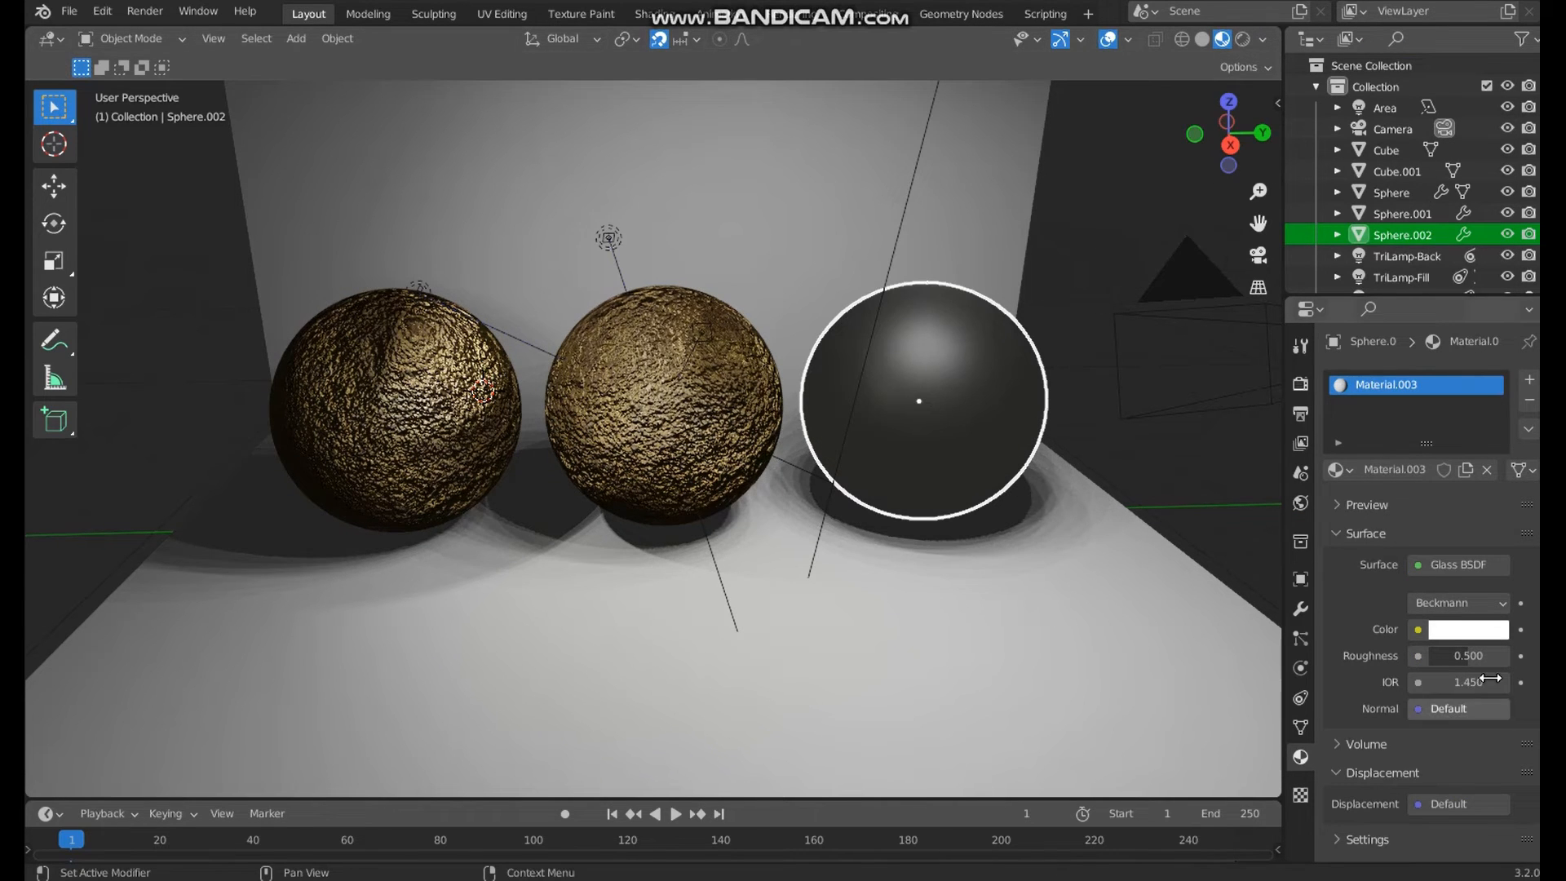
pyautogui.moveTo(1469, 656); pyautogui.dragTo(1208, 505)
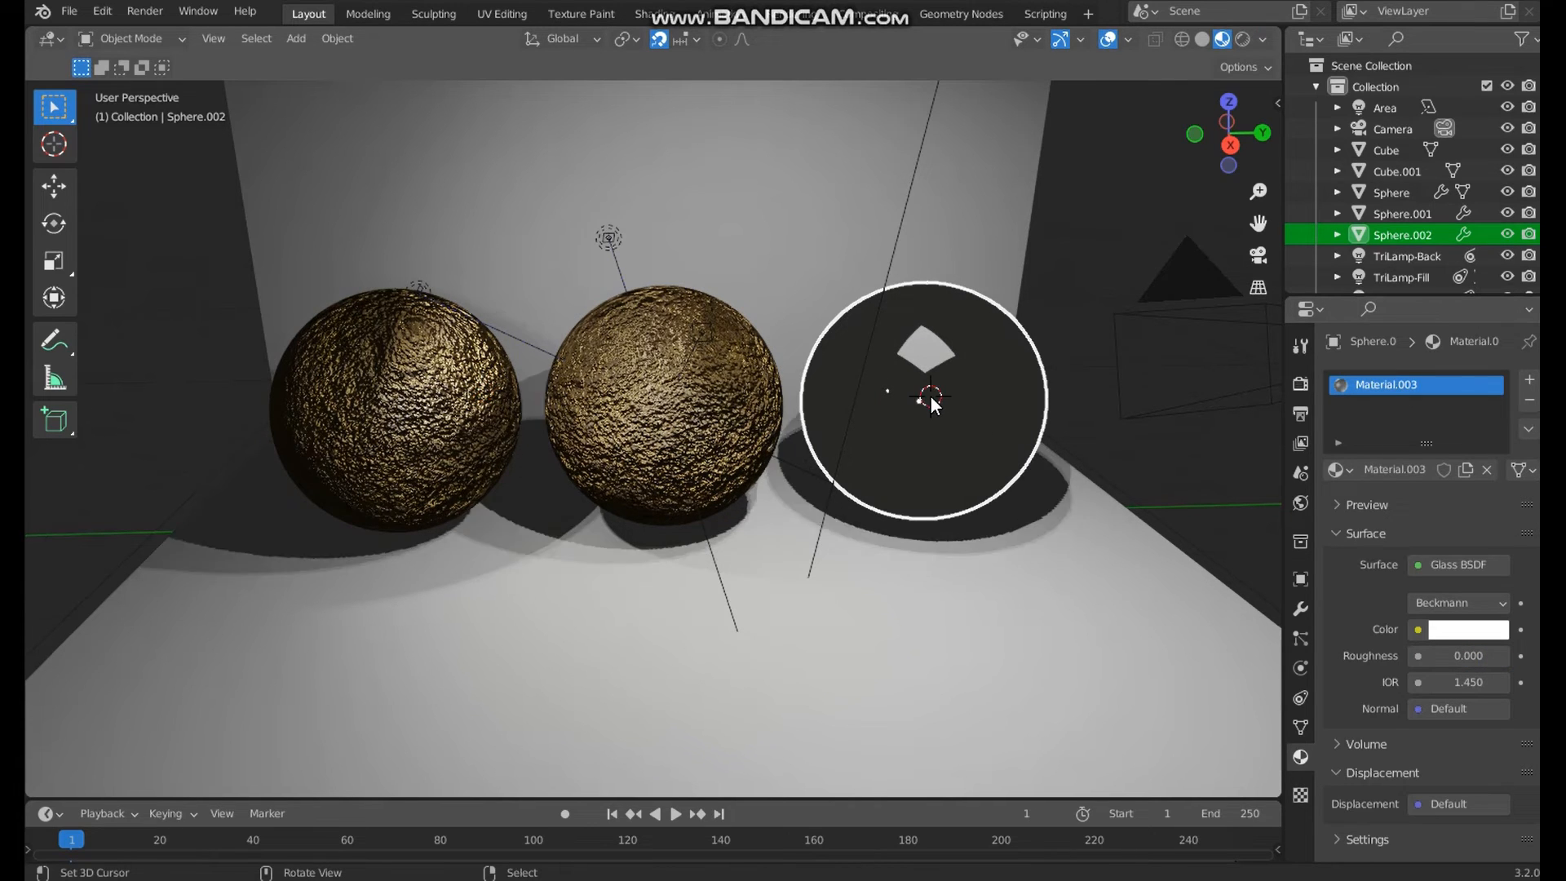
# - Add a point light at the glass sphere and shift it along the global Y axis toward the middle sphere
pyautogui.hotkey('shift', 'a')
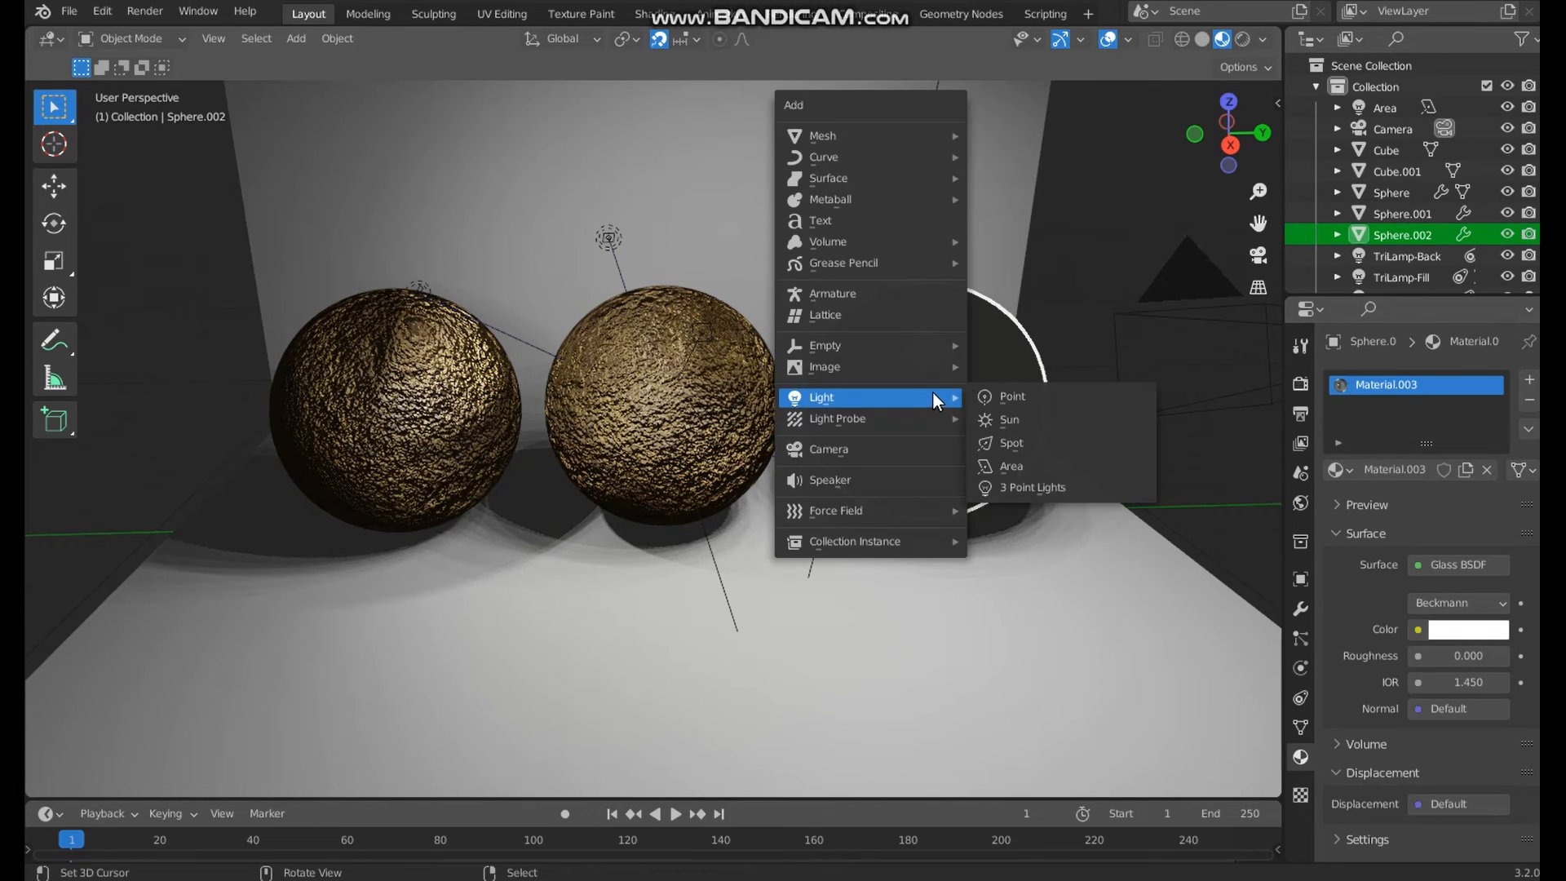
pyautogui.click(1023, 396)
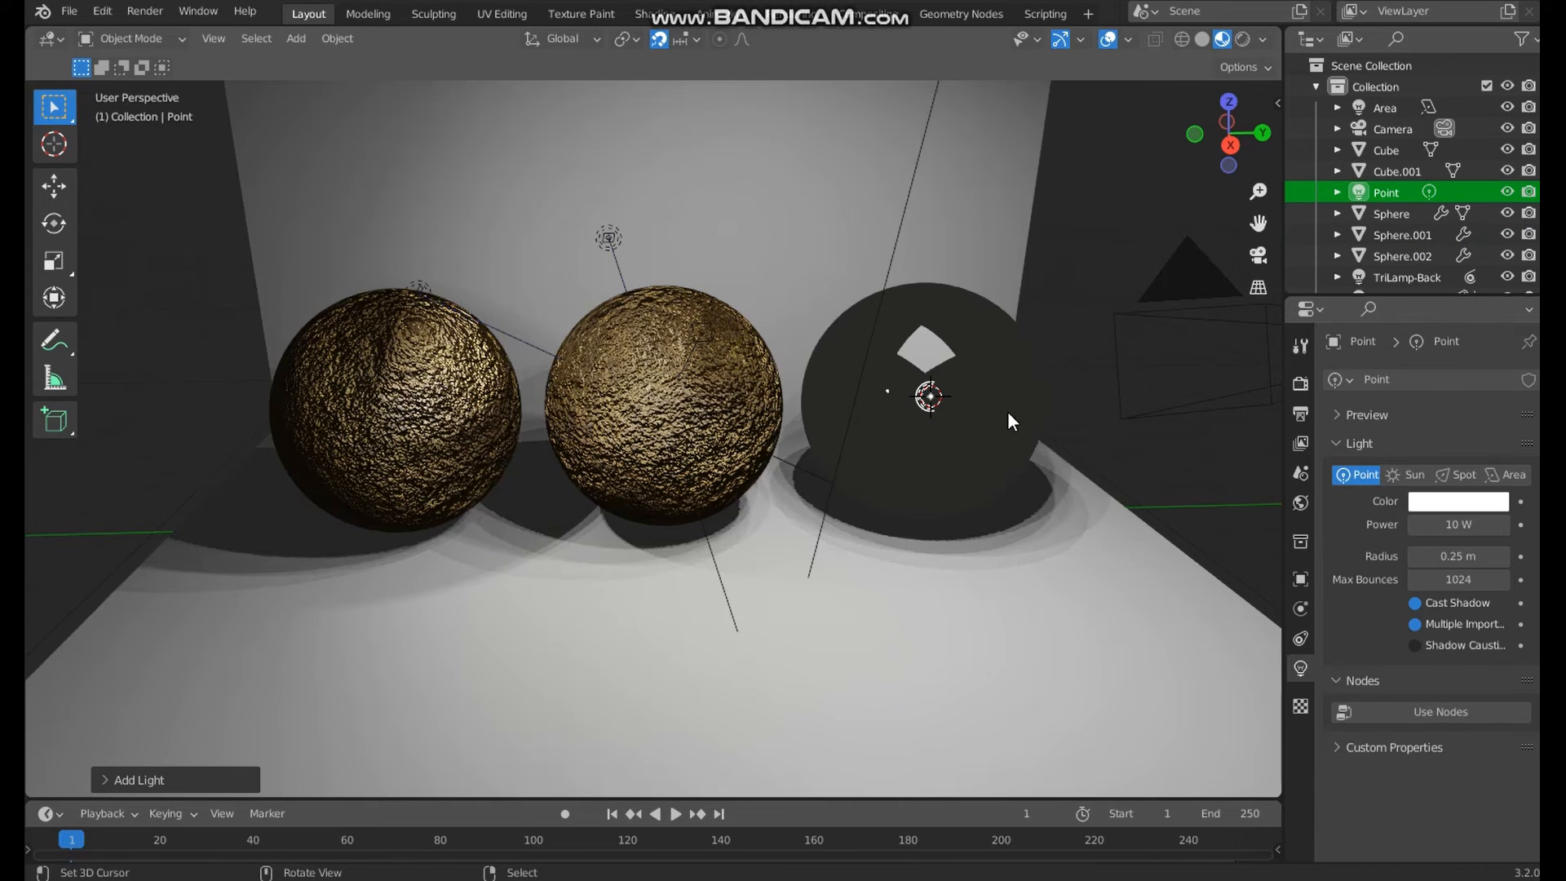
pyautogui.moveTo(1009, 474); pyautogui.dragTo(1059, 478, button='middle')
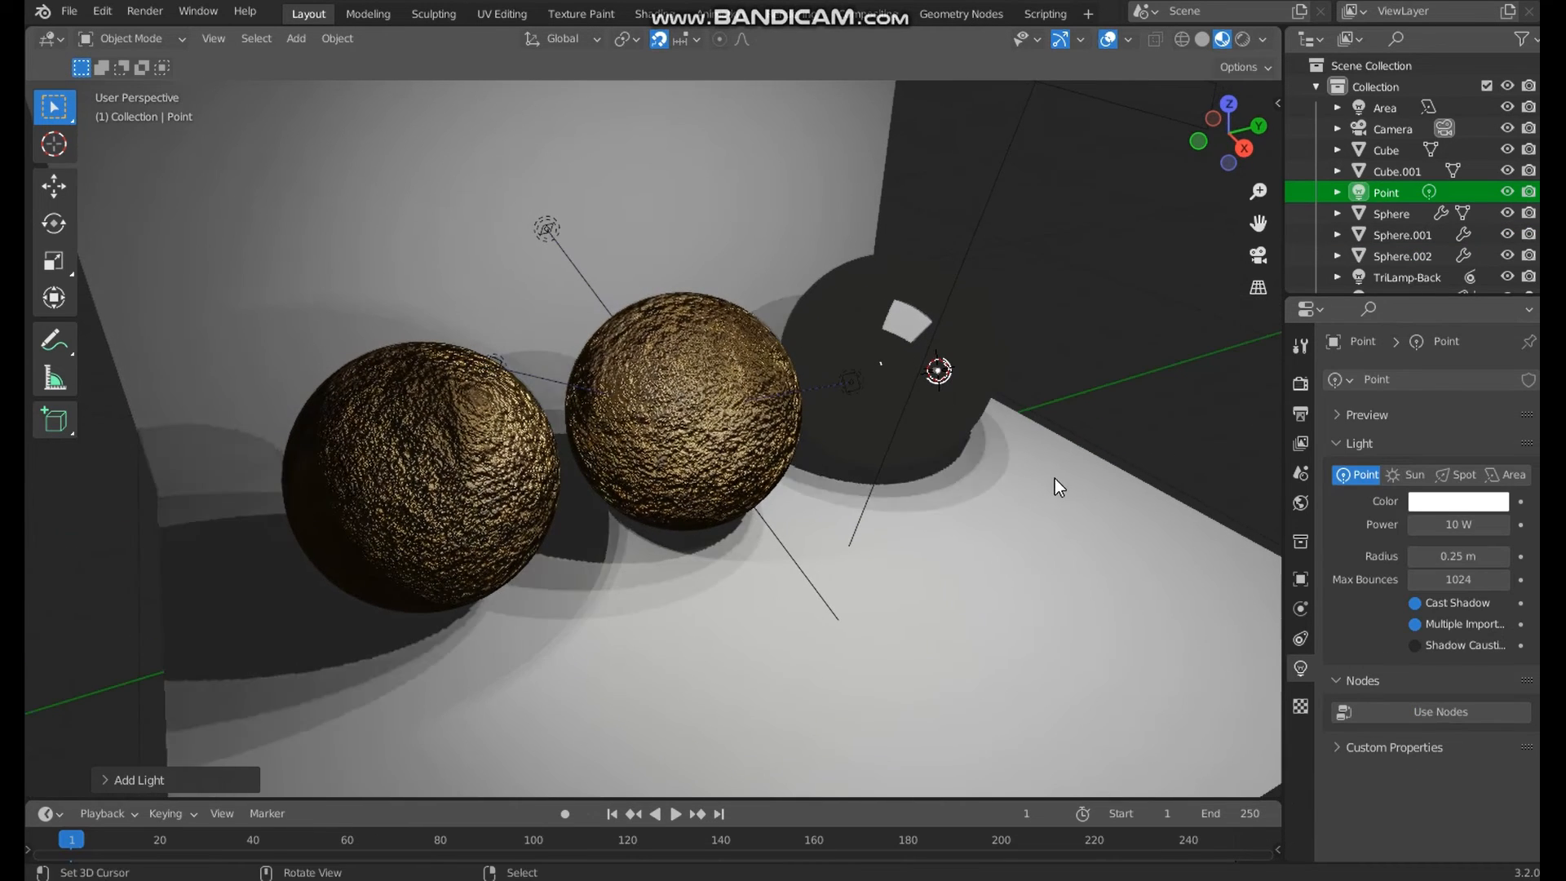
pyautogui.press('g')
pyautogui.press('y')
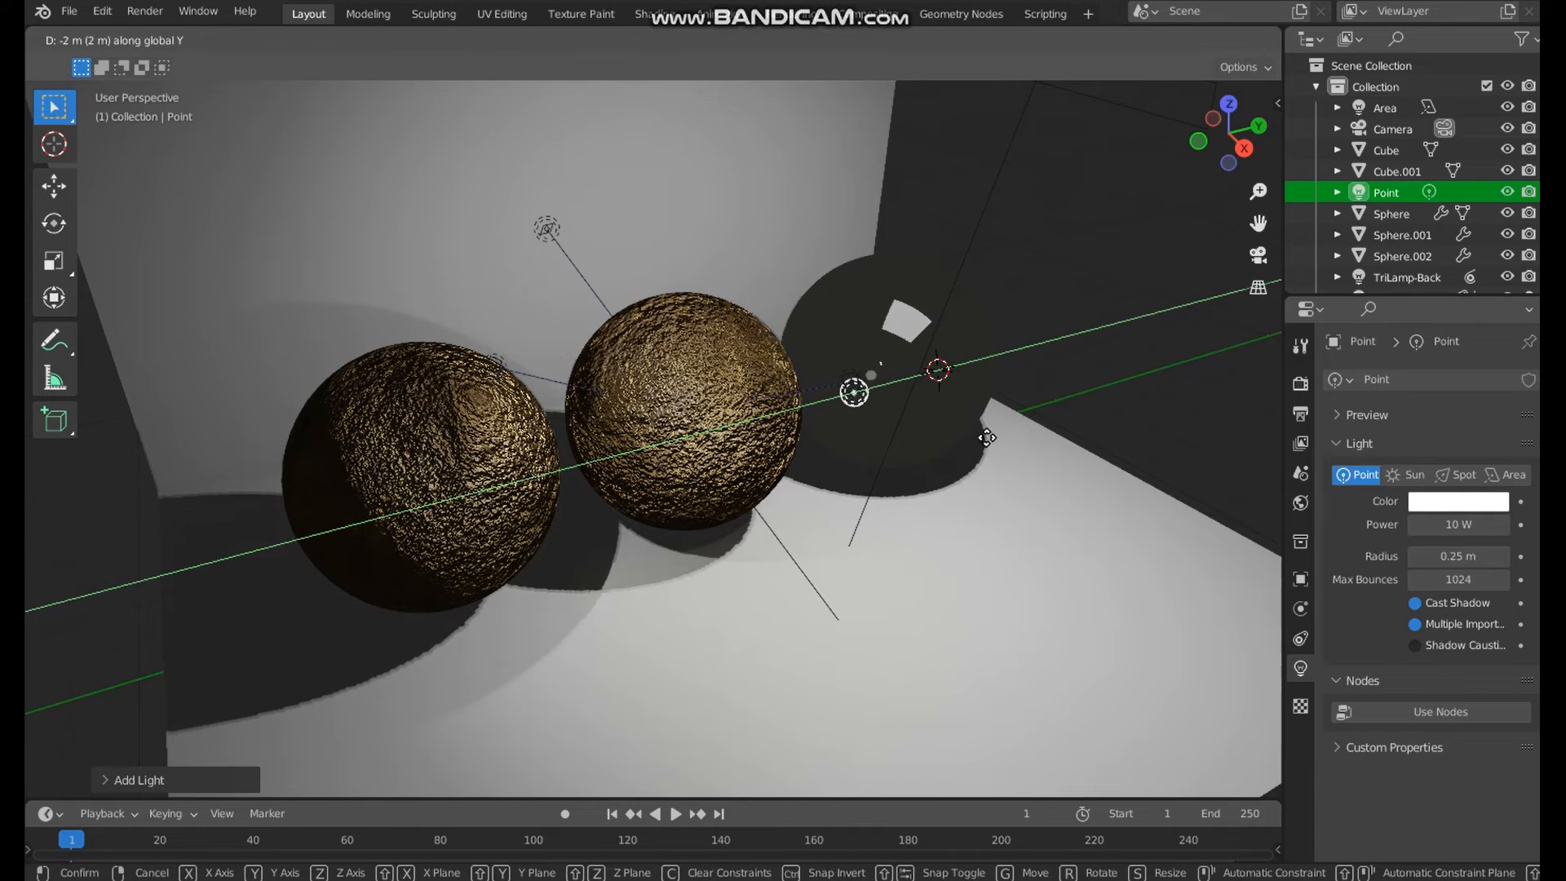
pyautogui.click(1015, 426)
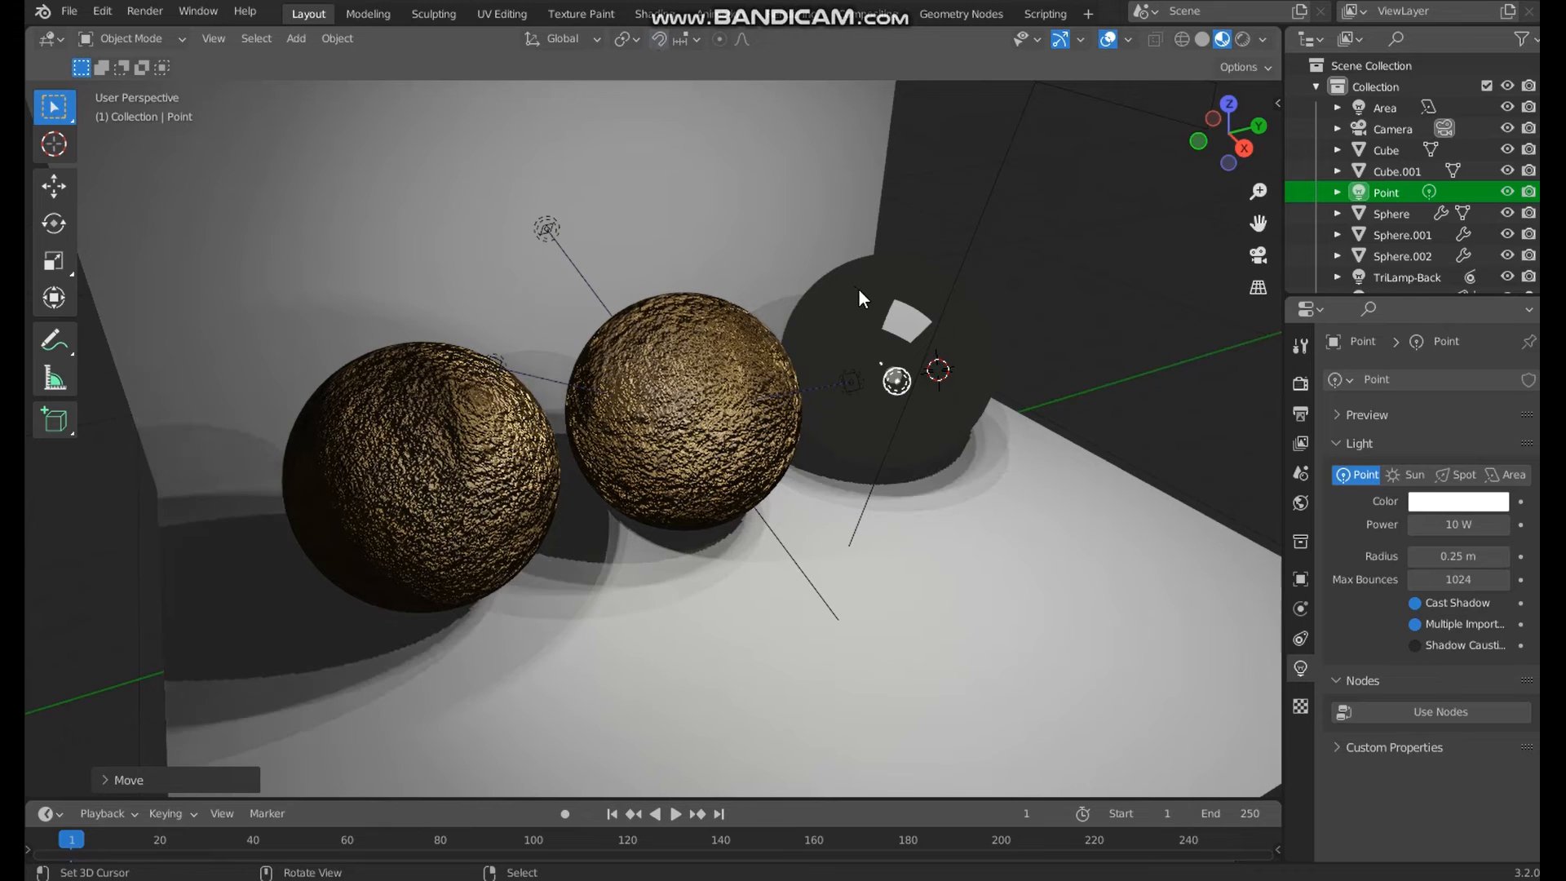
# - Move the point light about -0.88 m along global X, then along global Y to centre it in the glass sphere
pyautogui.press('g')
pyautogui.press('x')
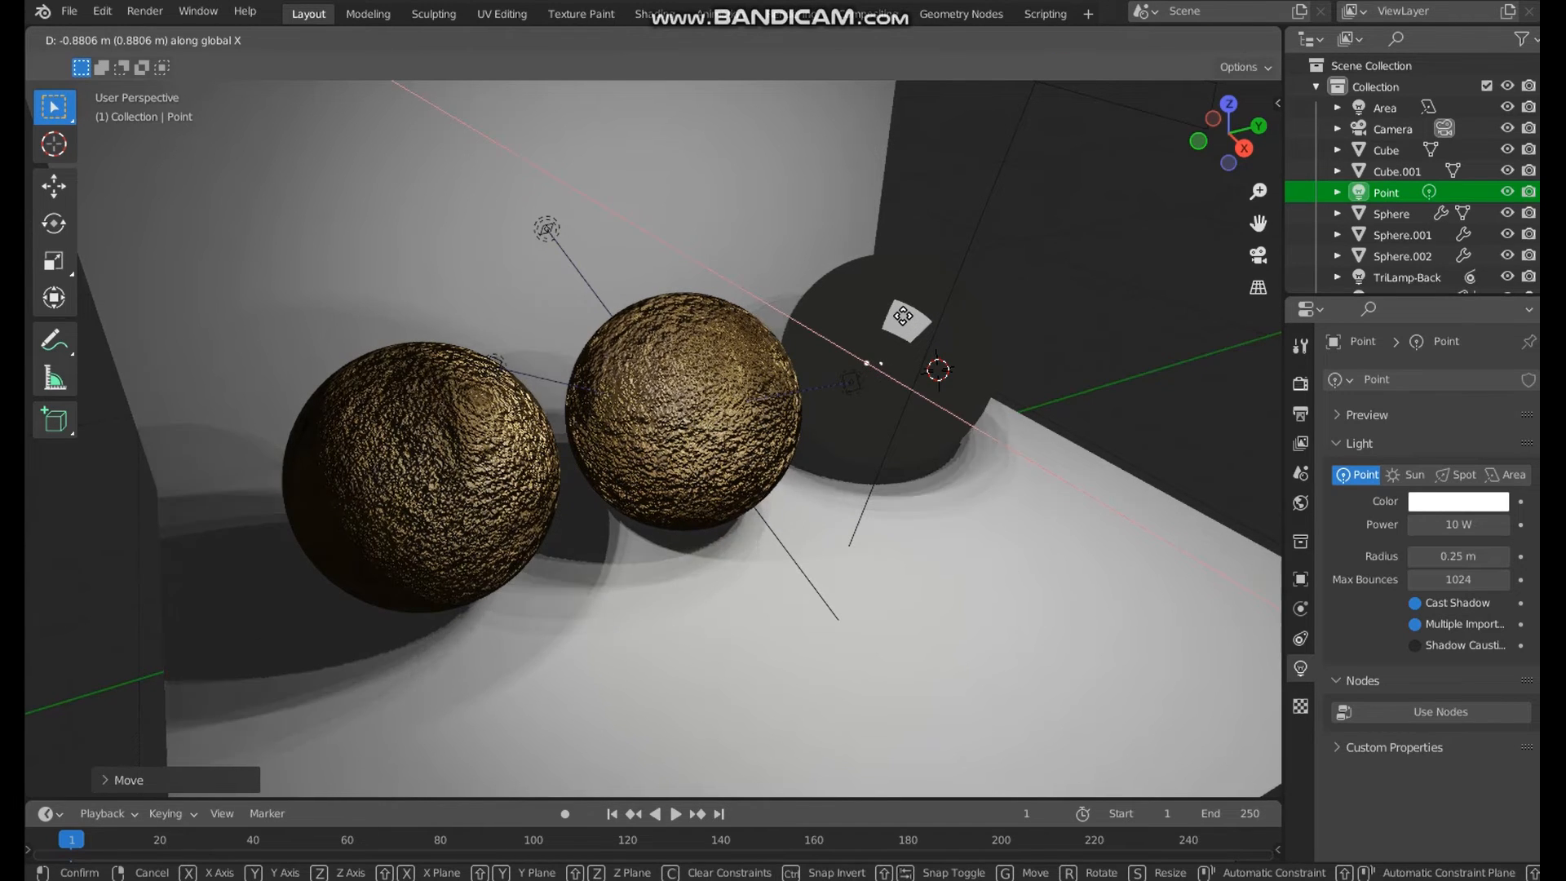
pyautogui.click(902, 320)
pyautogui.moveTo(902, 319); pyautogui.dragTo(915, 412, button='middle')
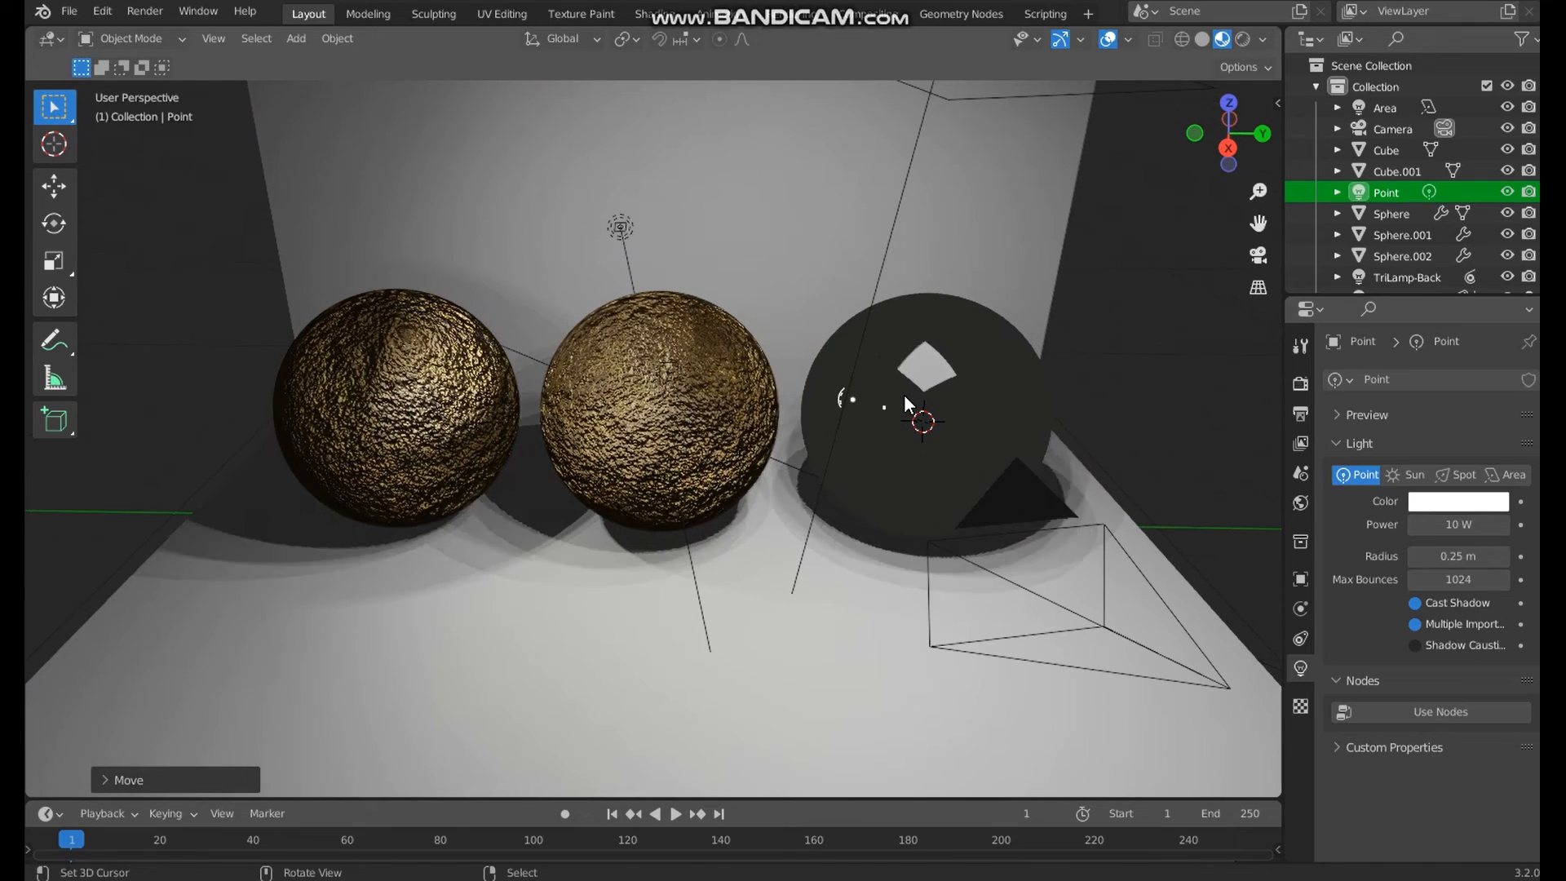
pyautogui.press('g')
pyautogui.press('y')
pyautogui.click(966, 398)
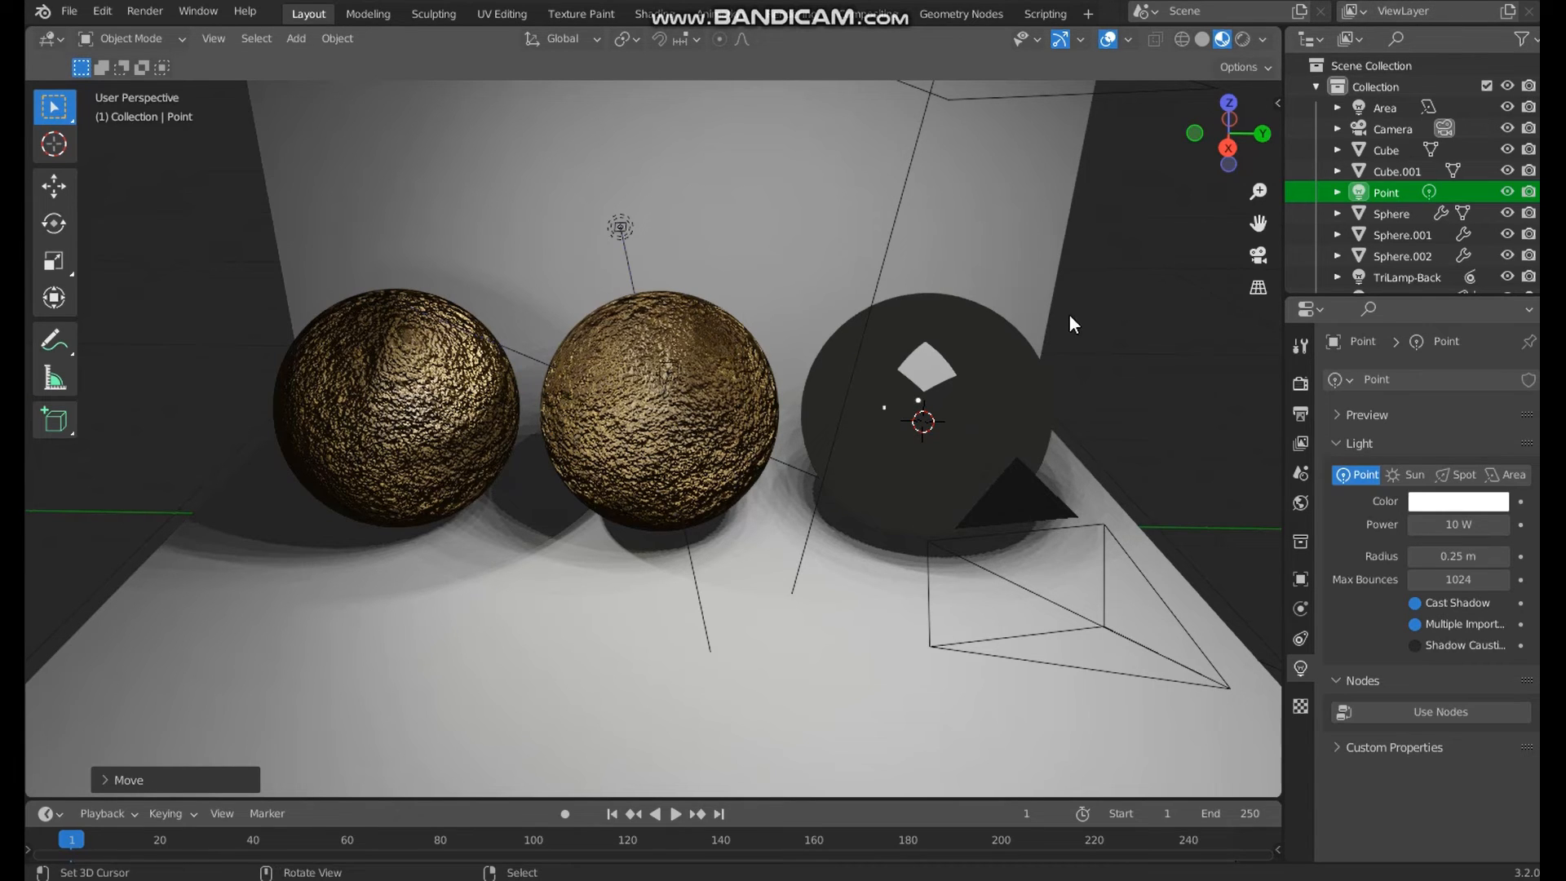
# - Replace the gold Material.002 on the negative-Y sphere with a new material in its own slot
pyautogui.scroll(-4, 1094, 392)
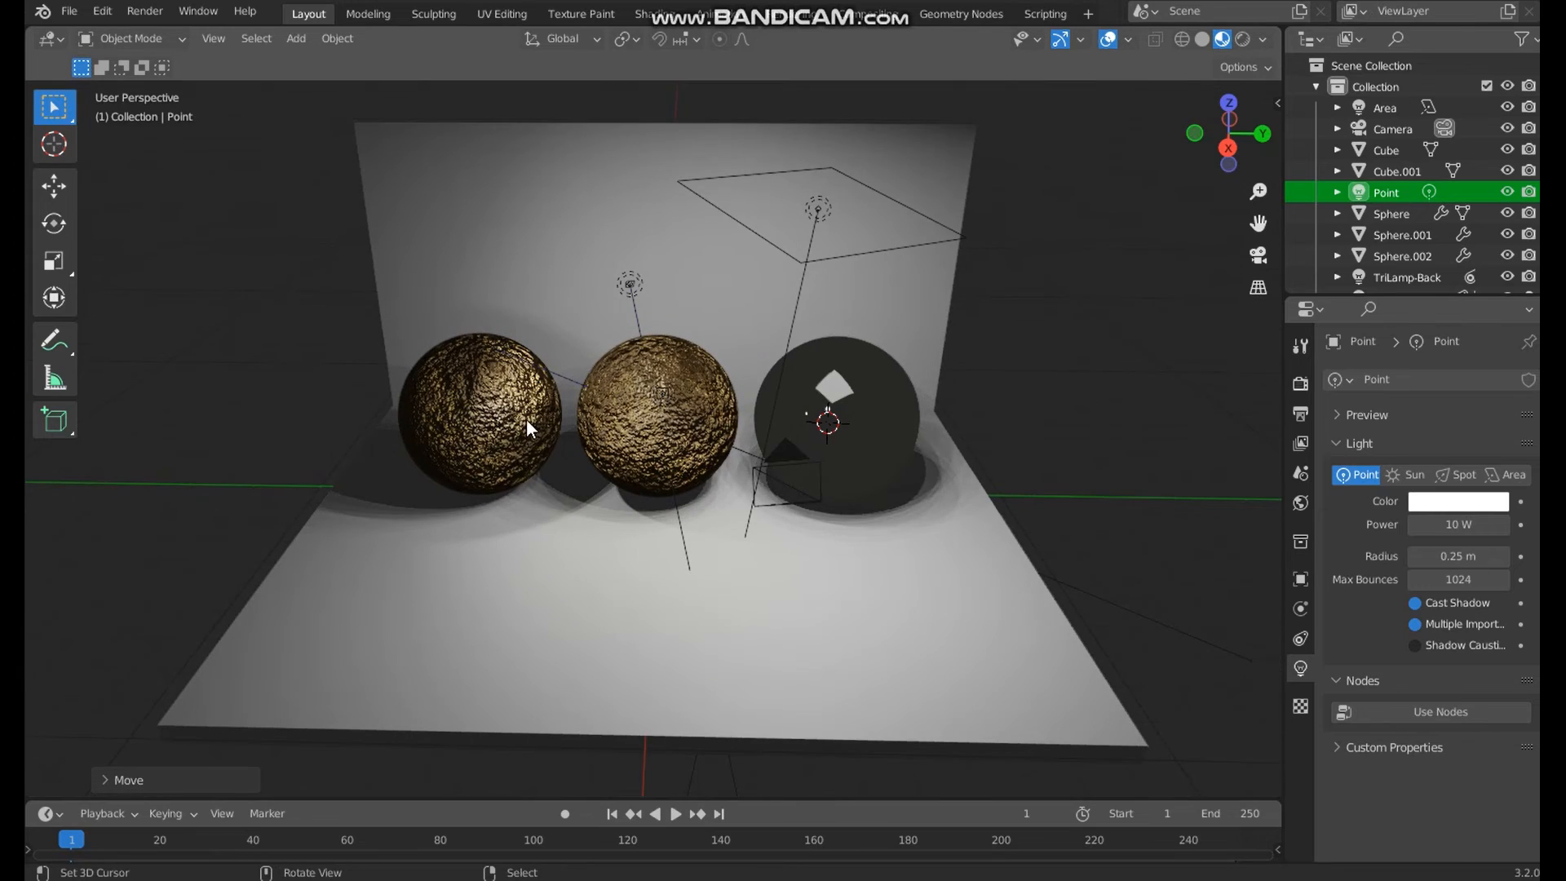
pyautogui.click(474, 390)
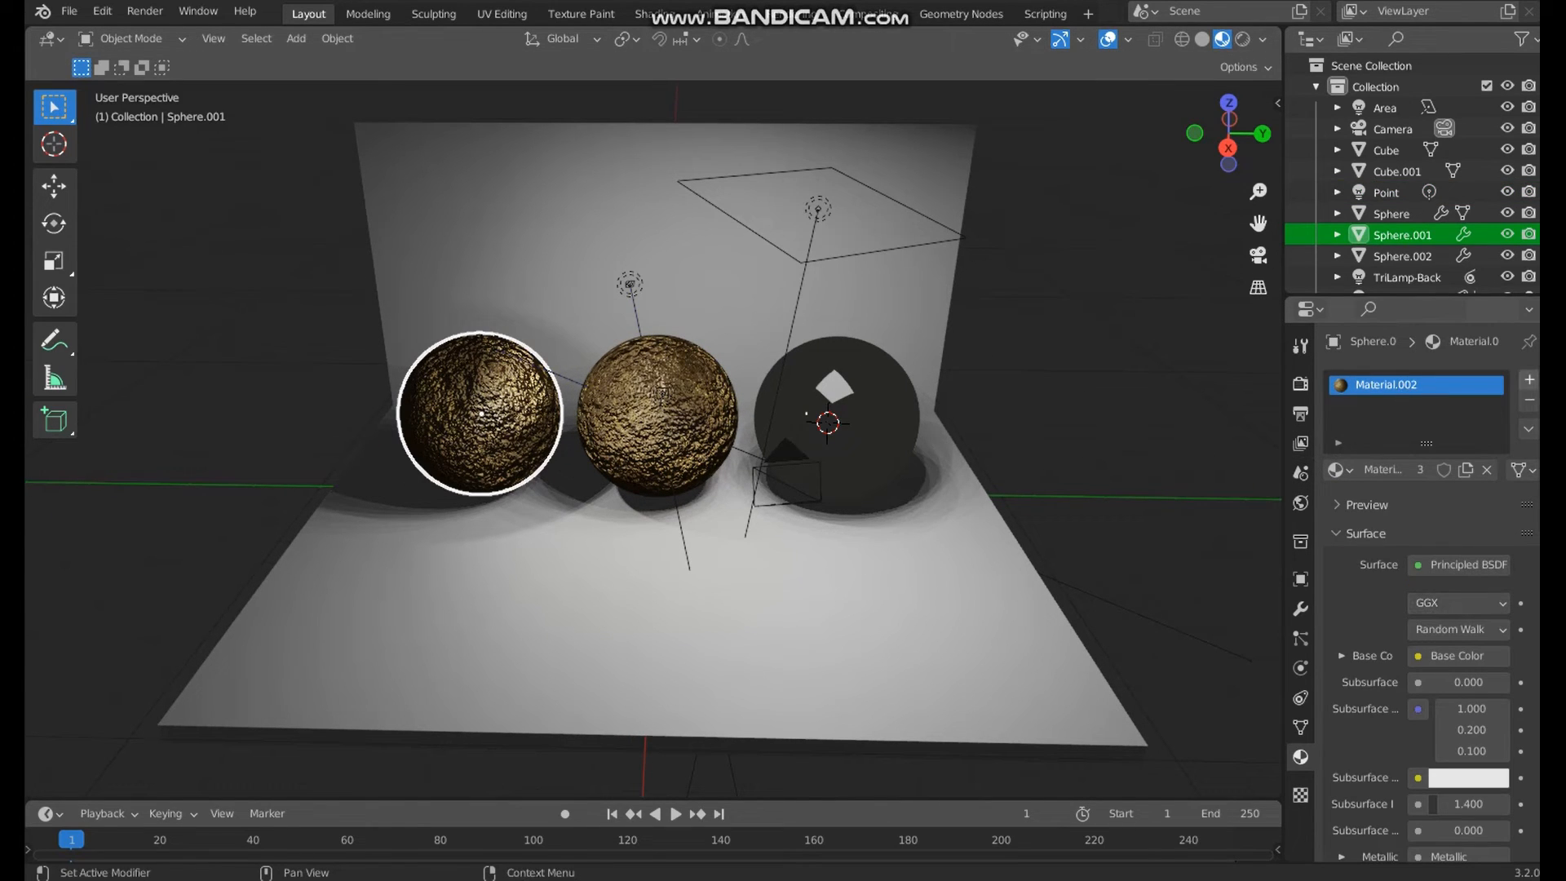
pyautogui.click(1531, 381)
pyautogui.click(1411, 384)
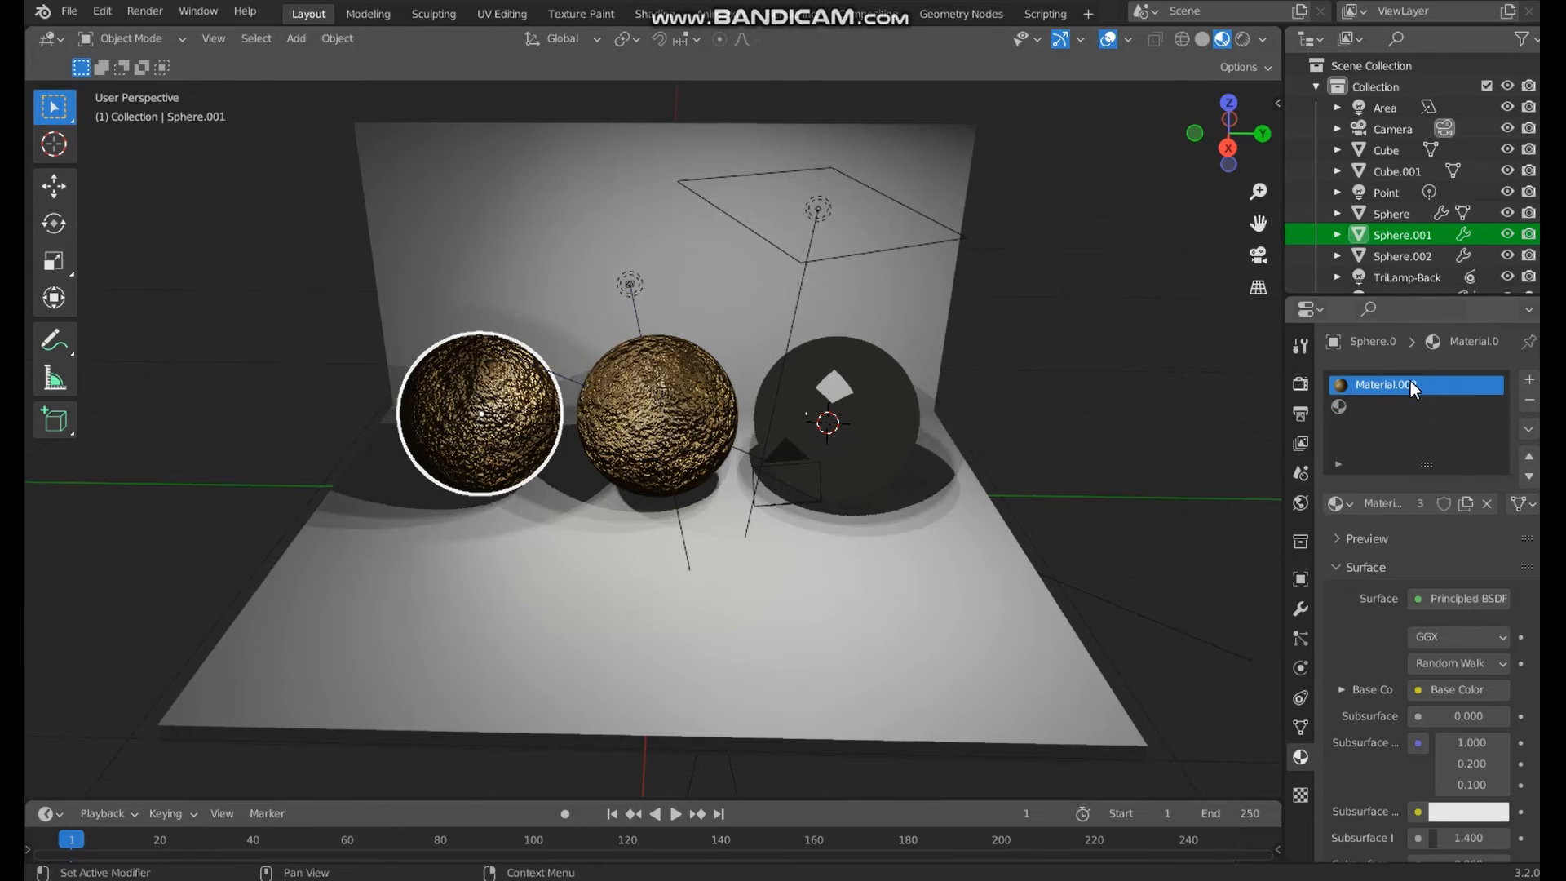
pyautogui.click(1531, 402)
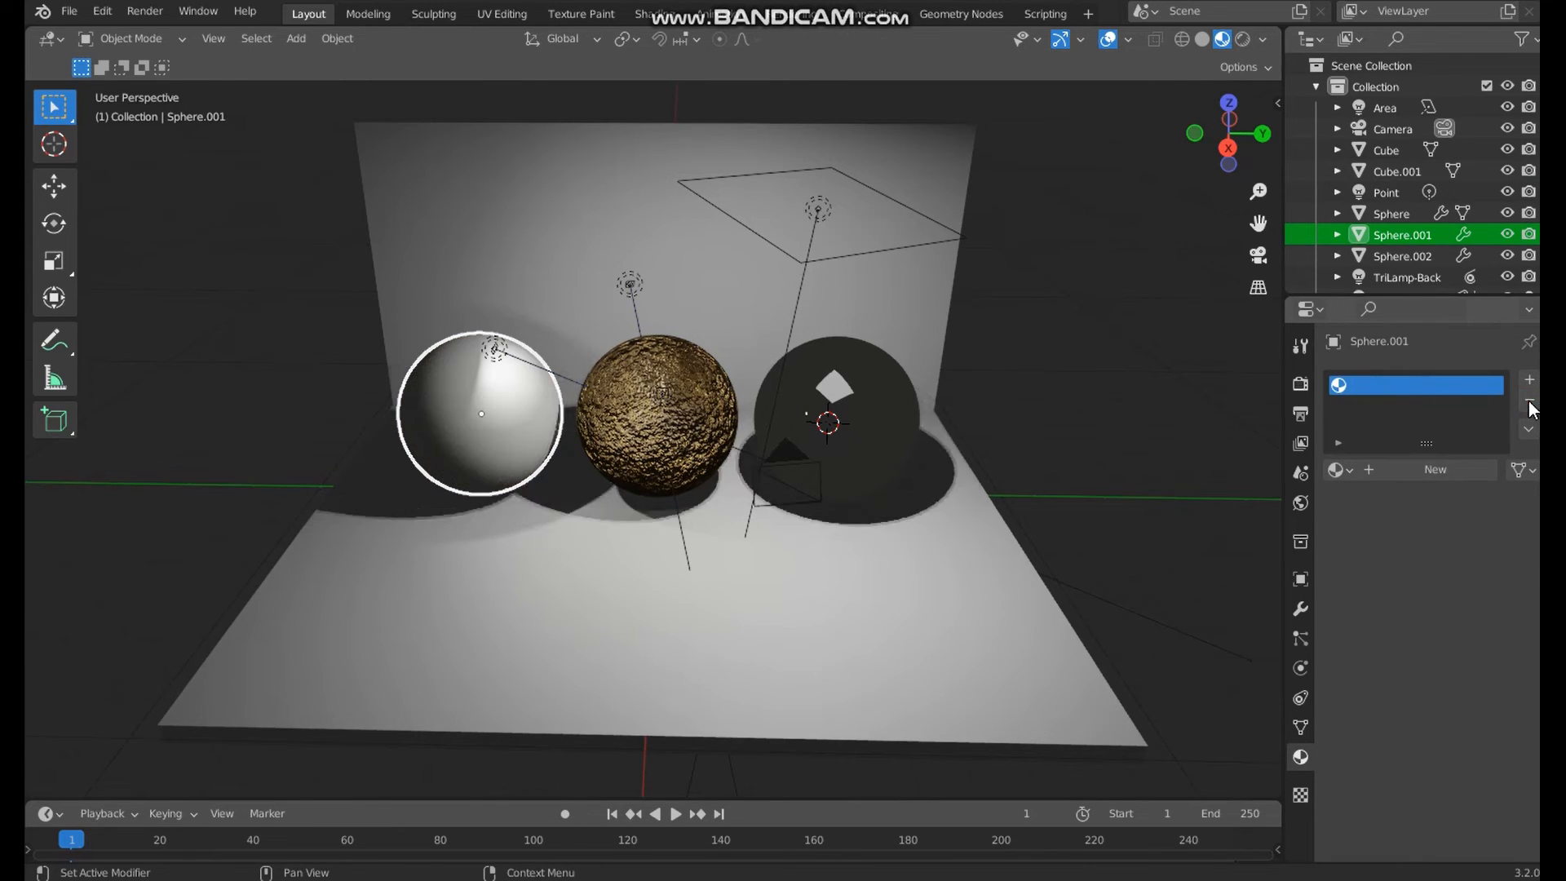
pyautogui.click(1404, 476)
# - Change the new material's surface to Emission and give it a pale pink colour
pyautogui.click(1449, 566)
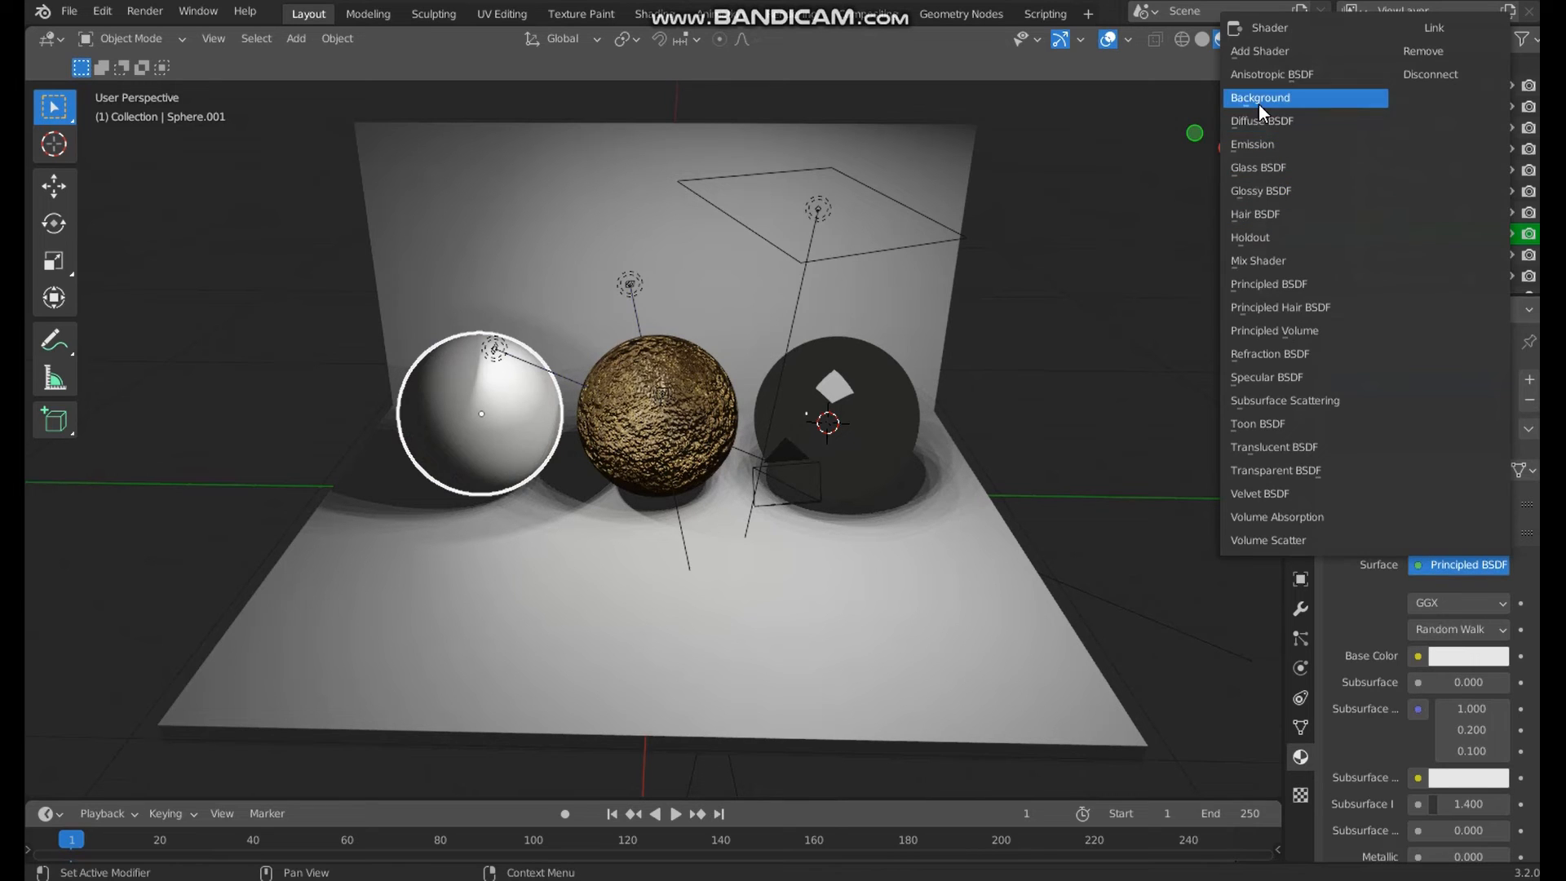
pyautogui.click(1261, 144)
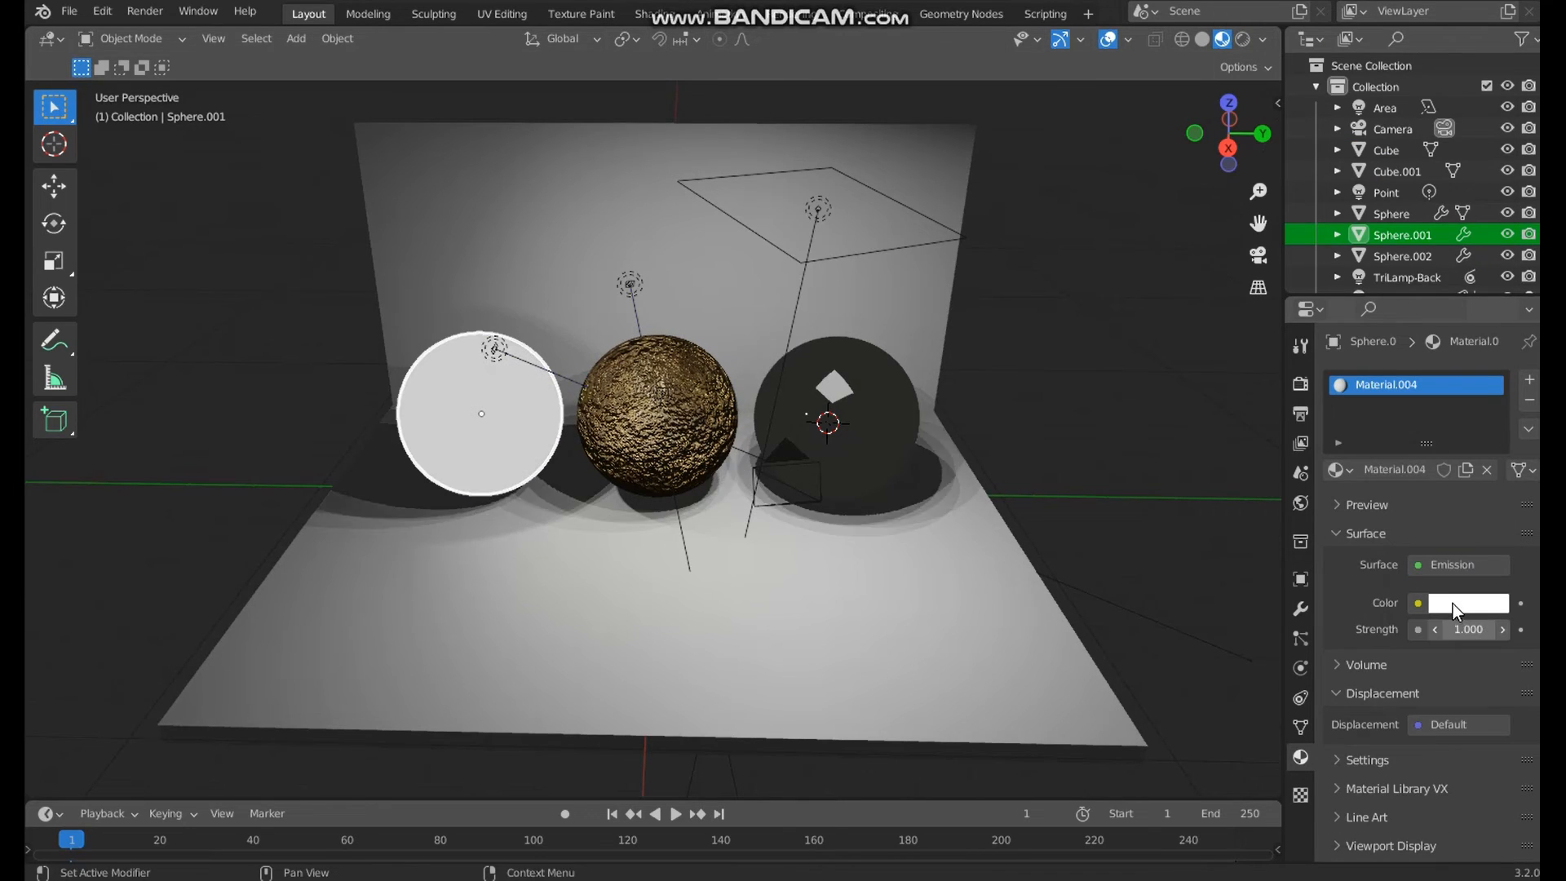
pyautogui.click(1452, 604)
pyautogui.moveTo(1406, 384); pyautogui.dragTo(1420, 388)
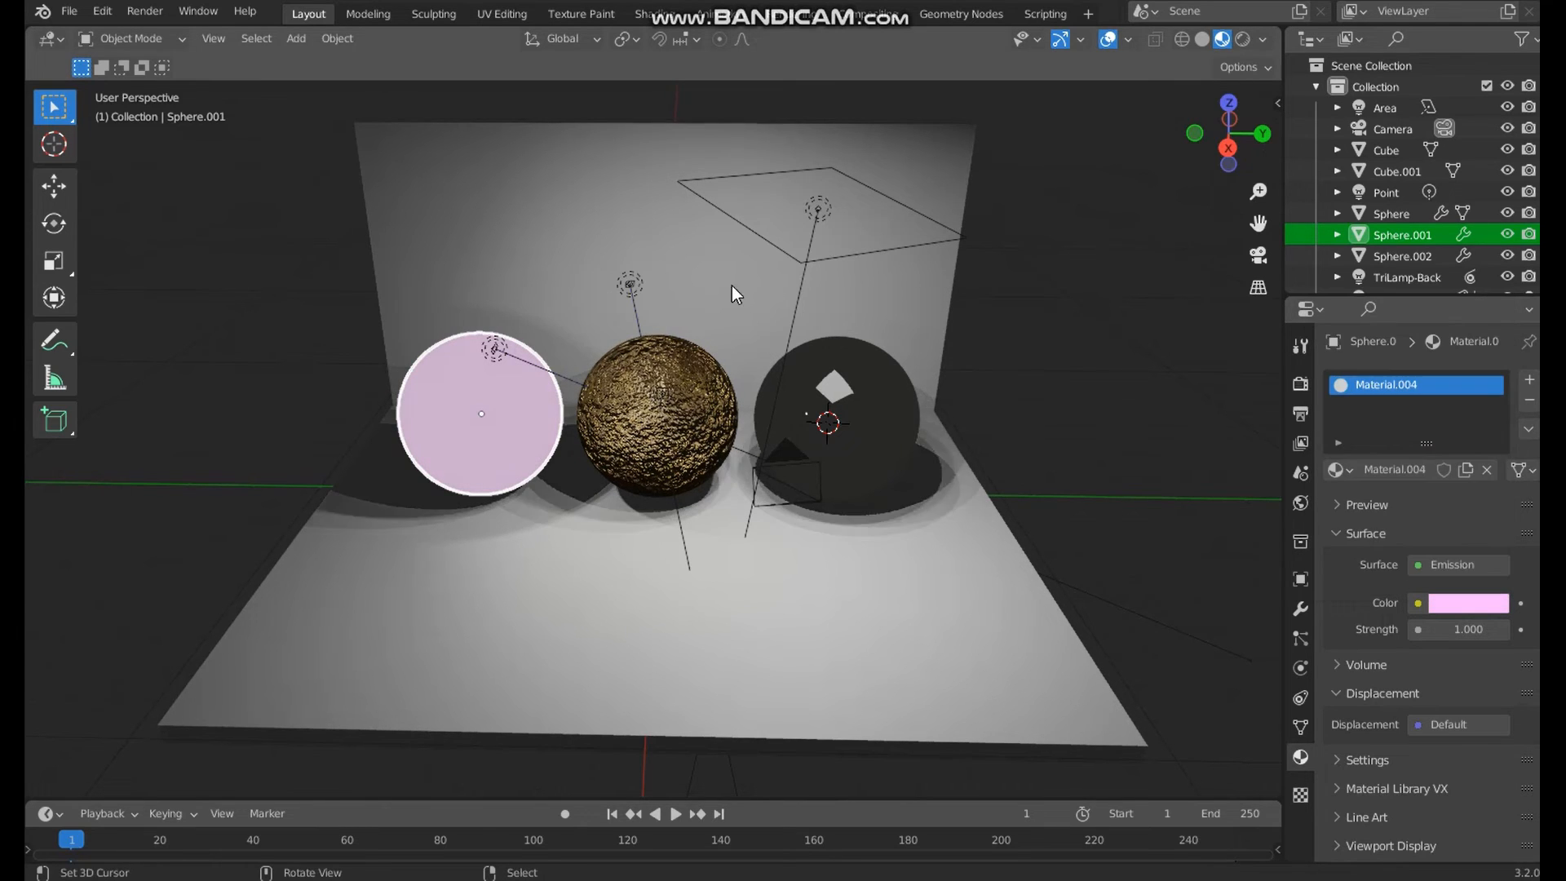
# - Tint the large area light above the spheres pale yellow
pyautogui.click(633, 296)
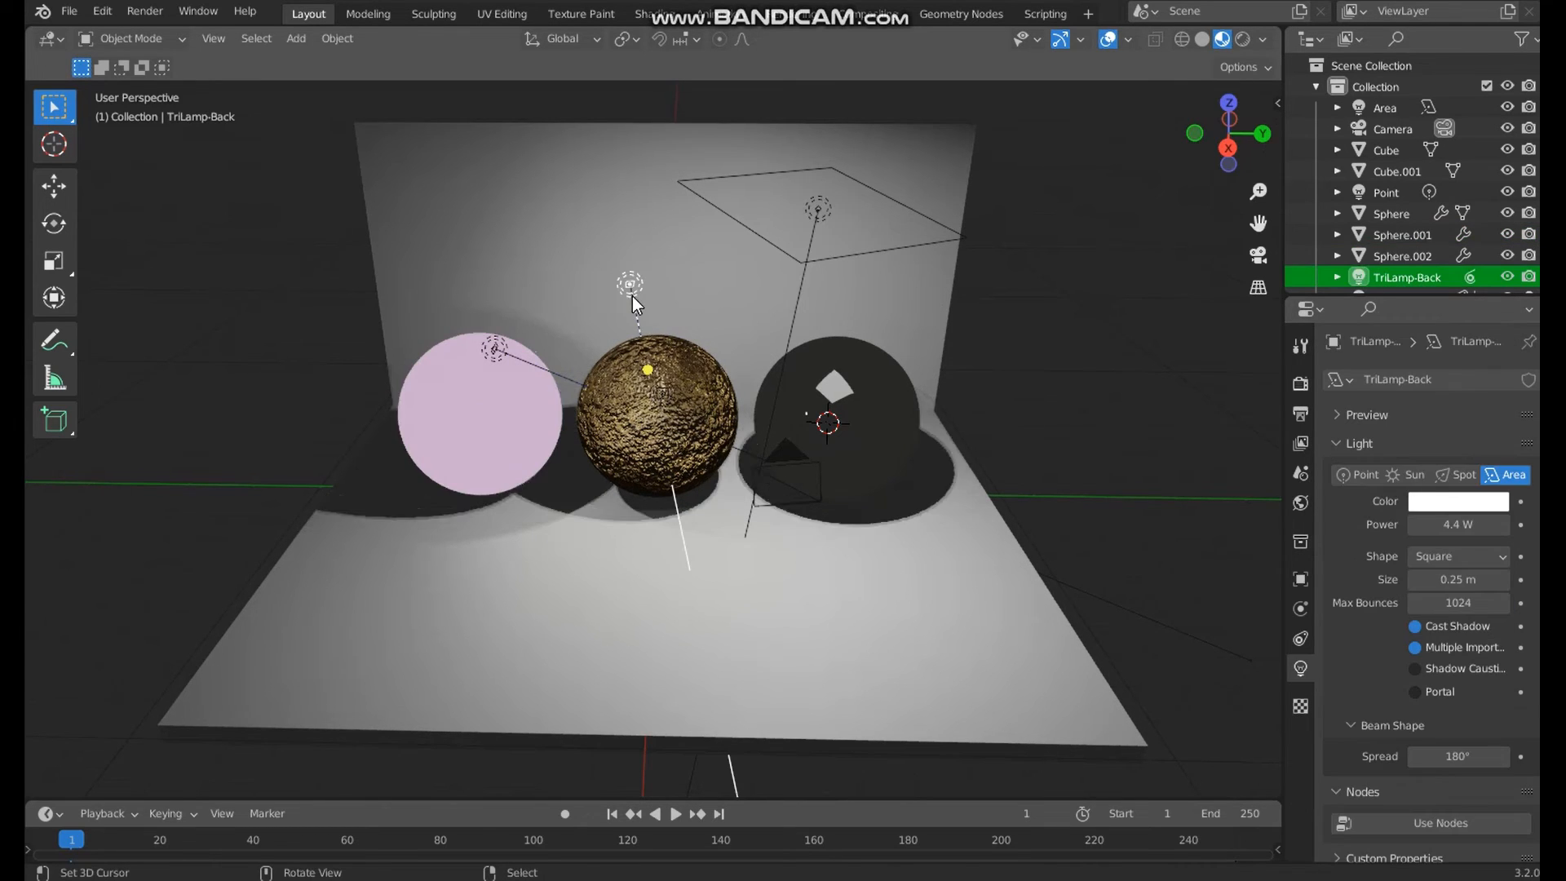
pyautogui.click(821, 219)
pyautogui.click(1430, 500)
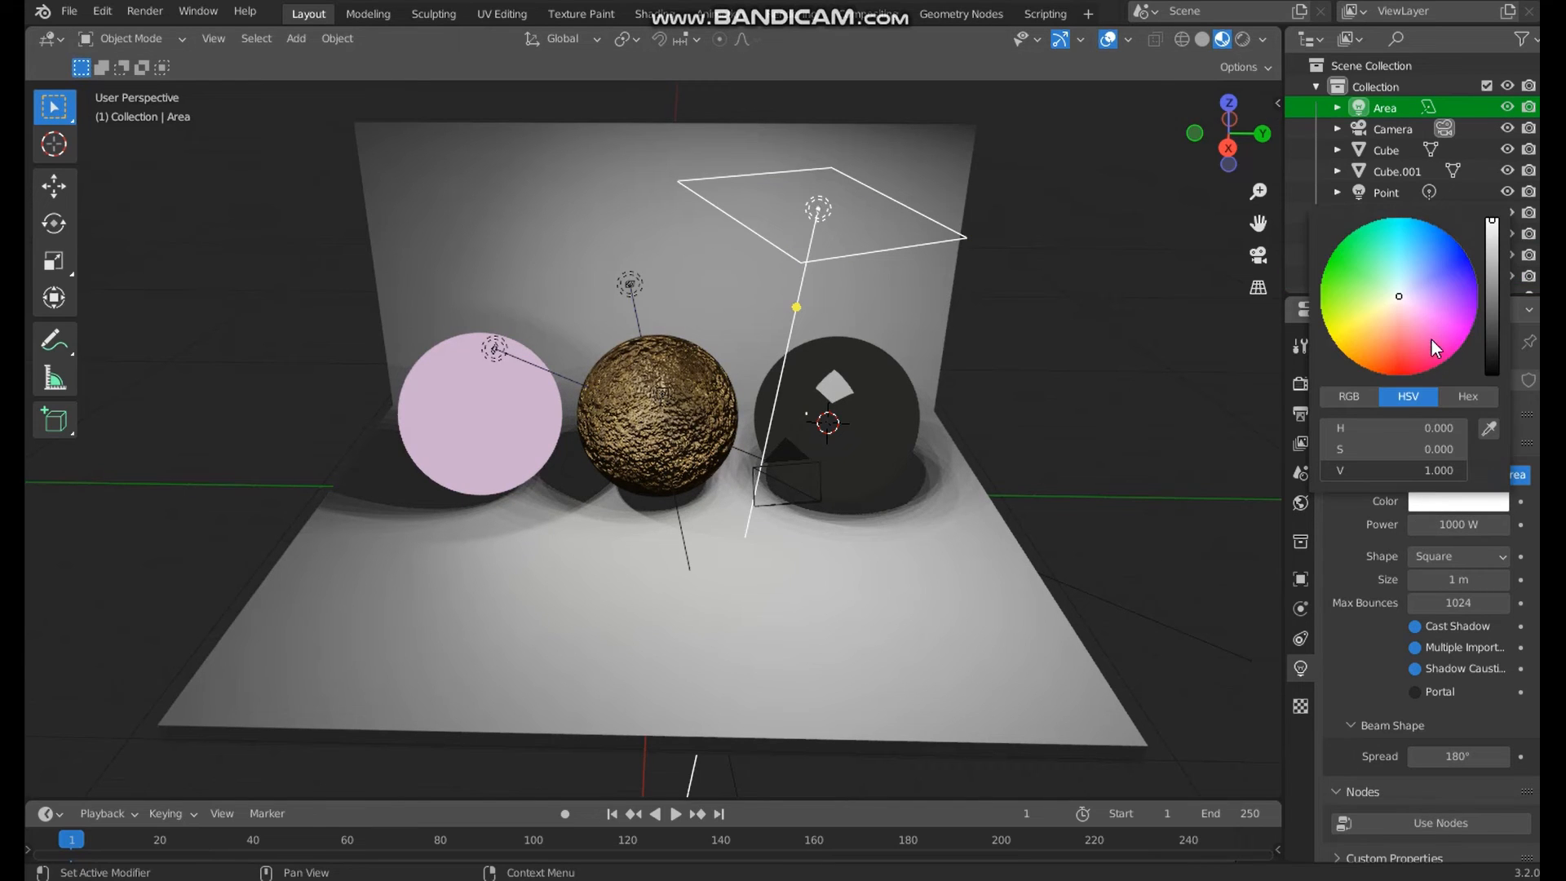
pyautogui.moveTo(1397, 297); pyautogui.dragTo(1386, 303)
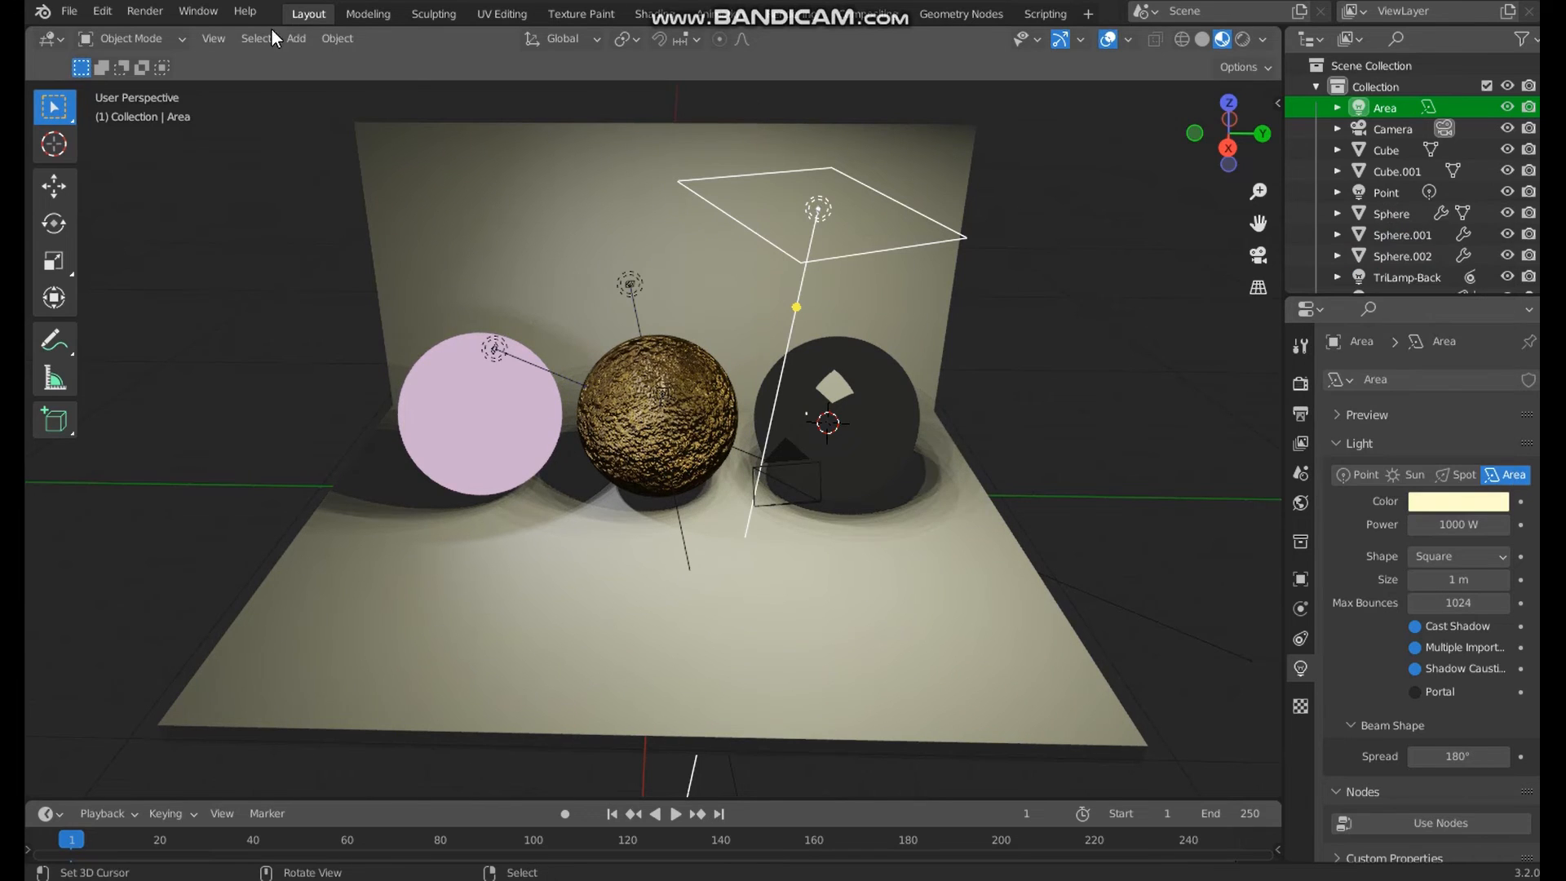
# - Look through the camera and set its focal length to 30 mm to widen the framing around the spheres
pyautogui.click(154, 16)
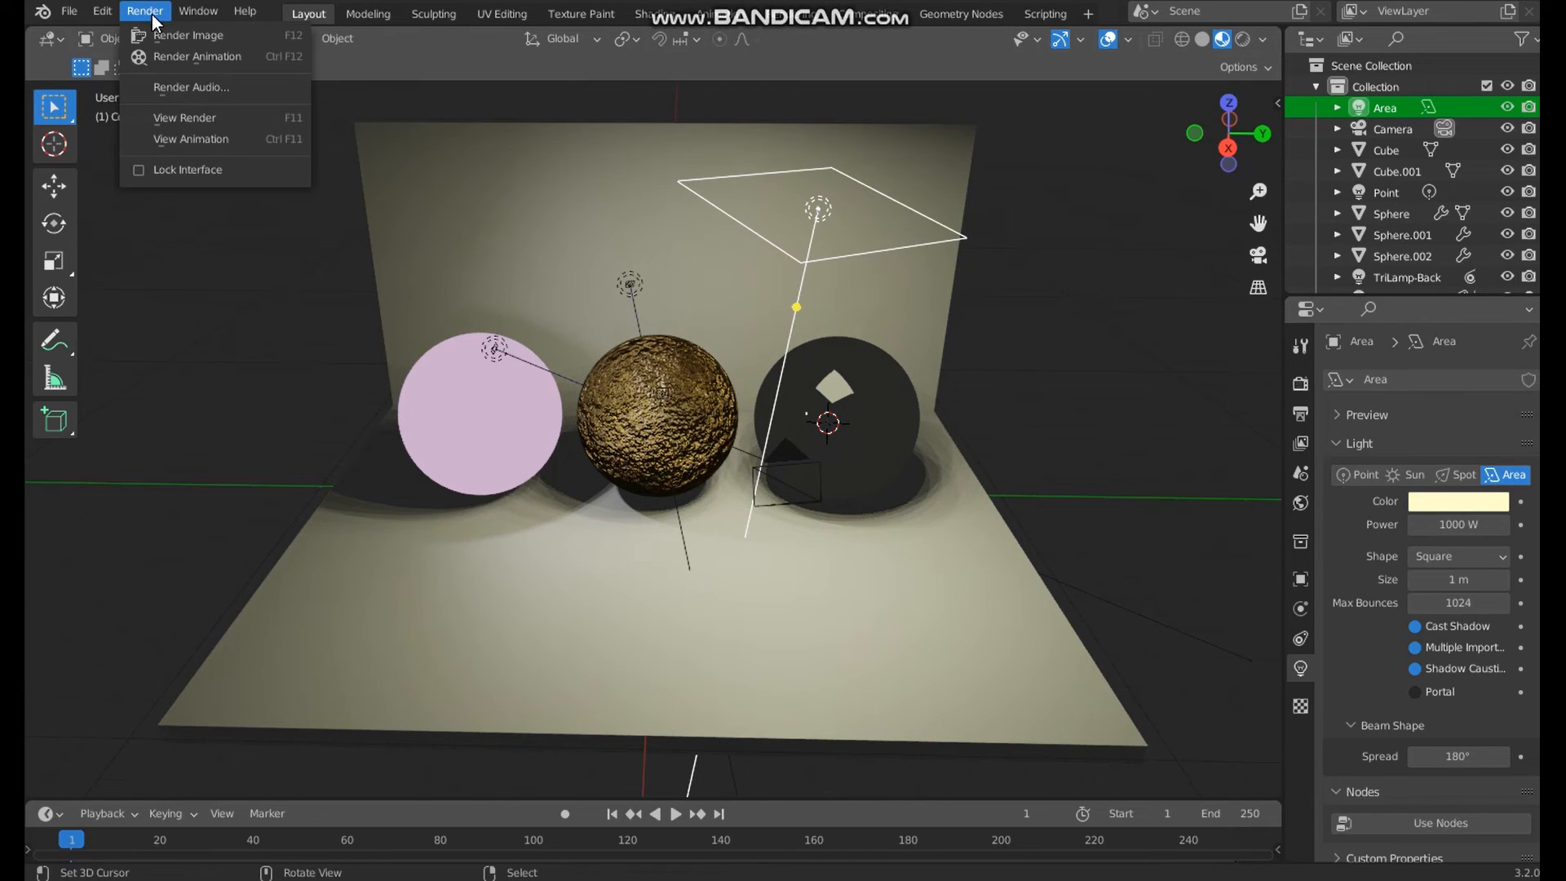
pyautogui.click(200, 36)
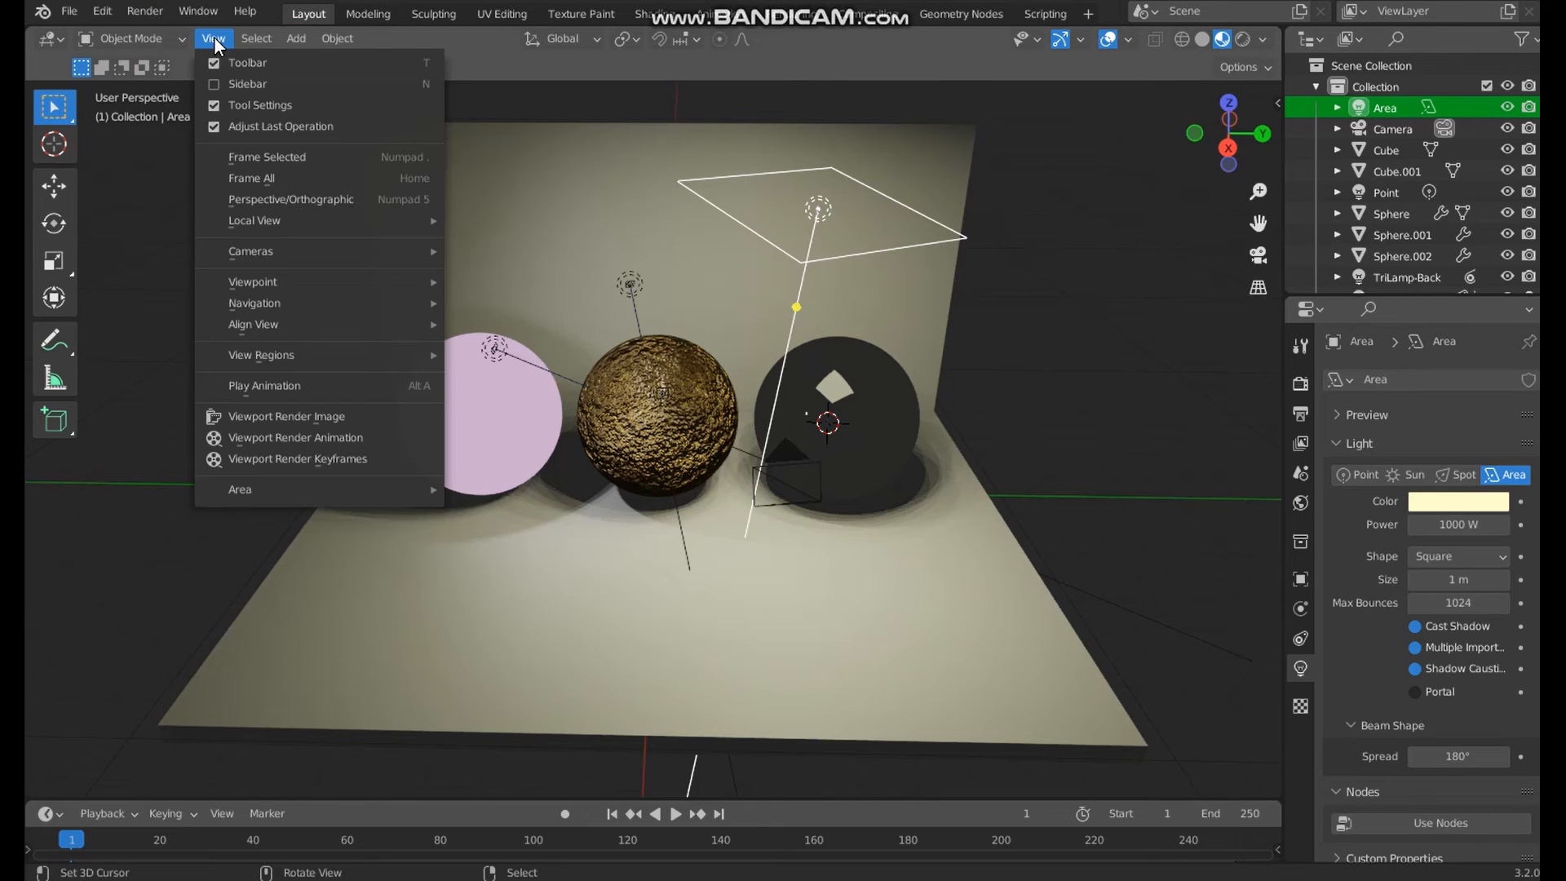
pyautogui.moveTo(438, 280)
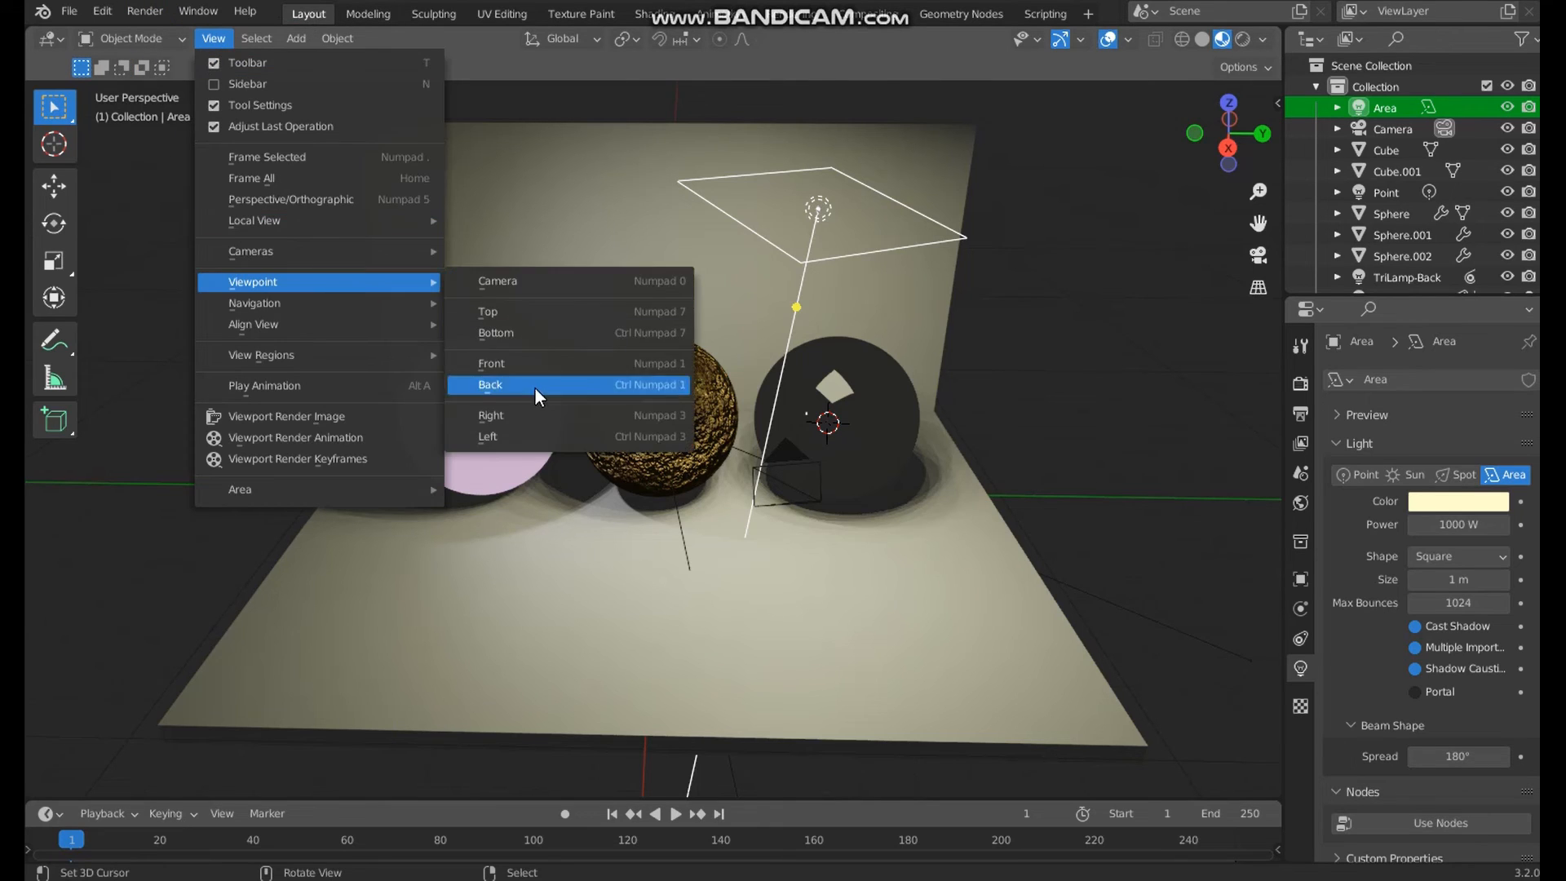
pyautogui.click(543, 280)
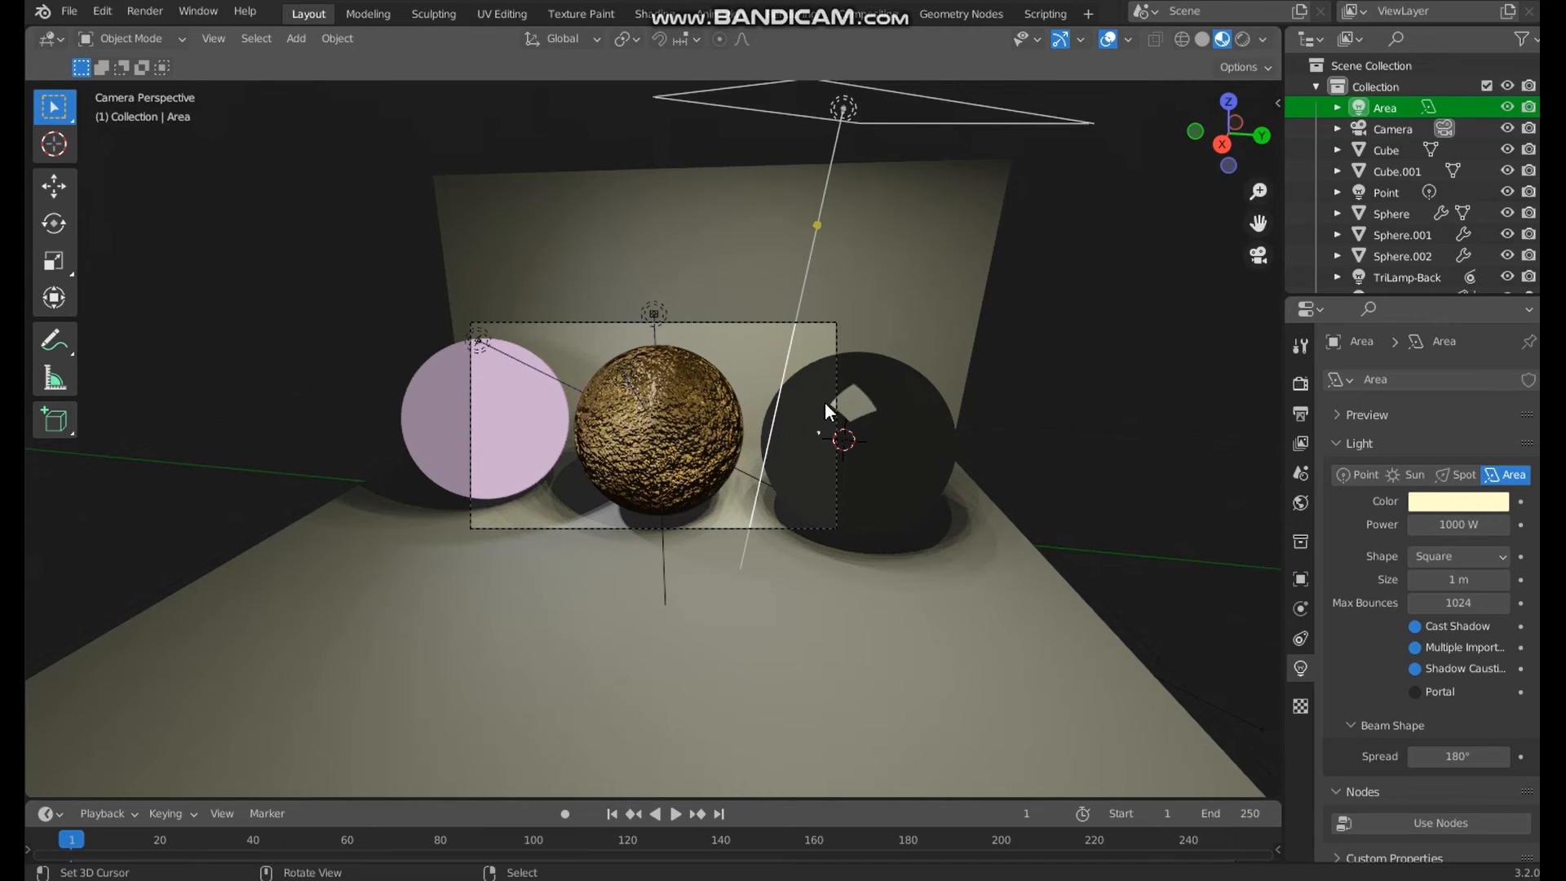
pyautogui.click(674, 320)
pyautogui.click(695, 323)
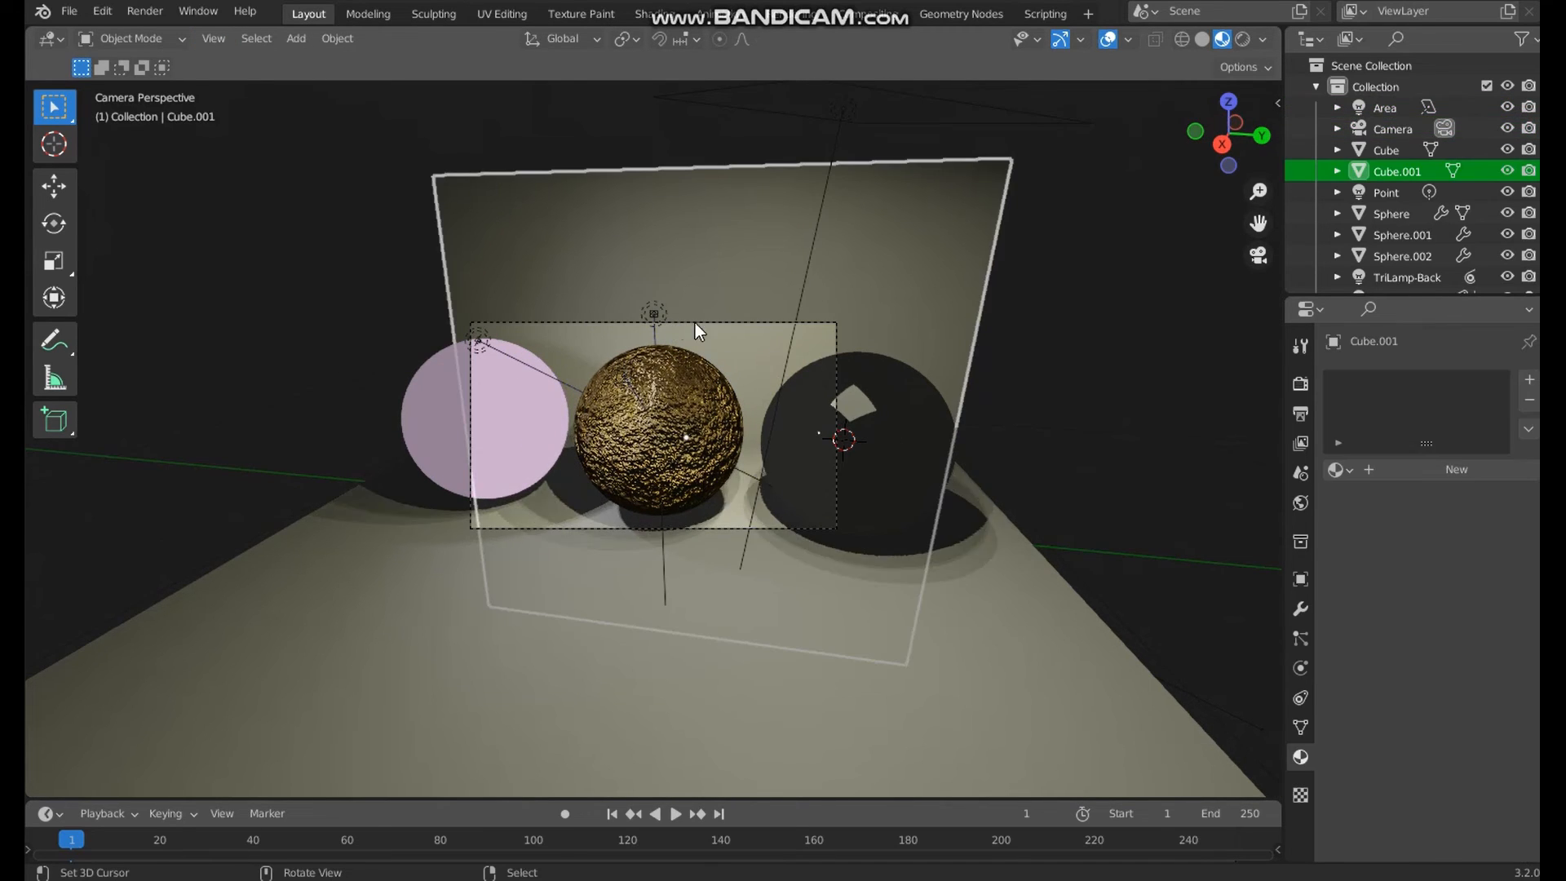
pyautogui.click(788, 322)
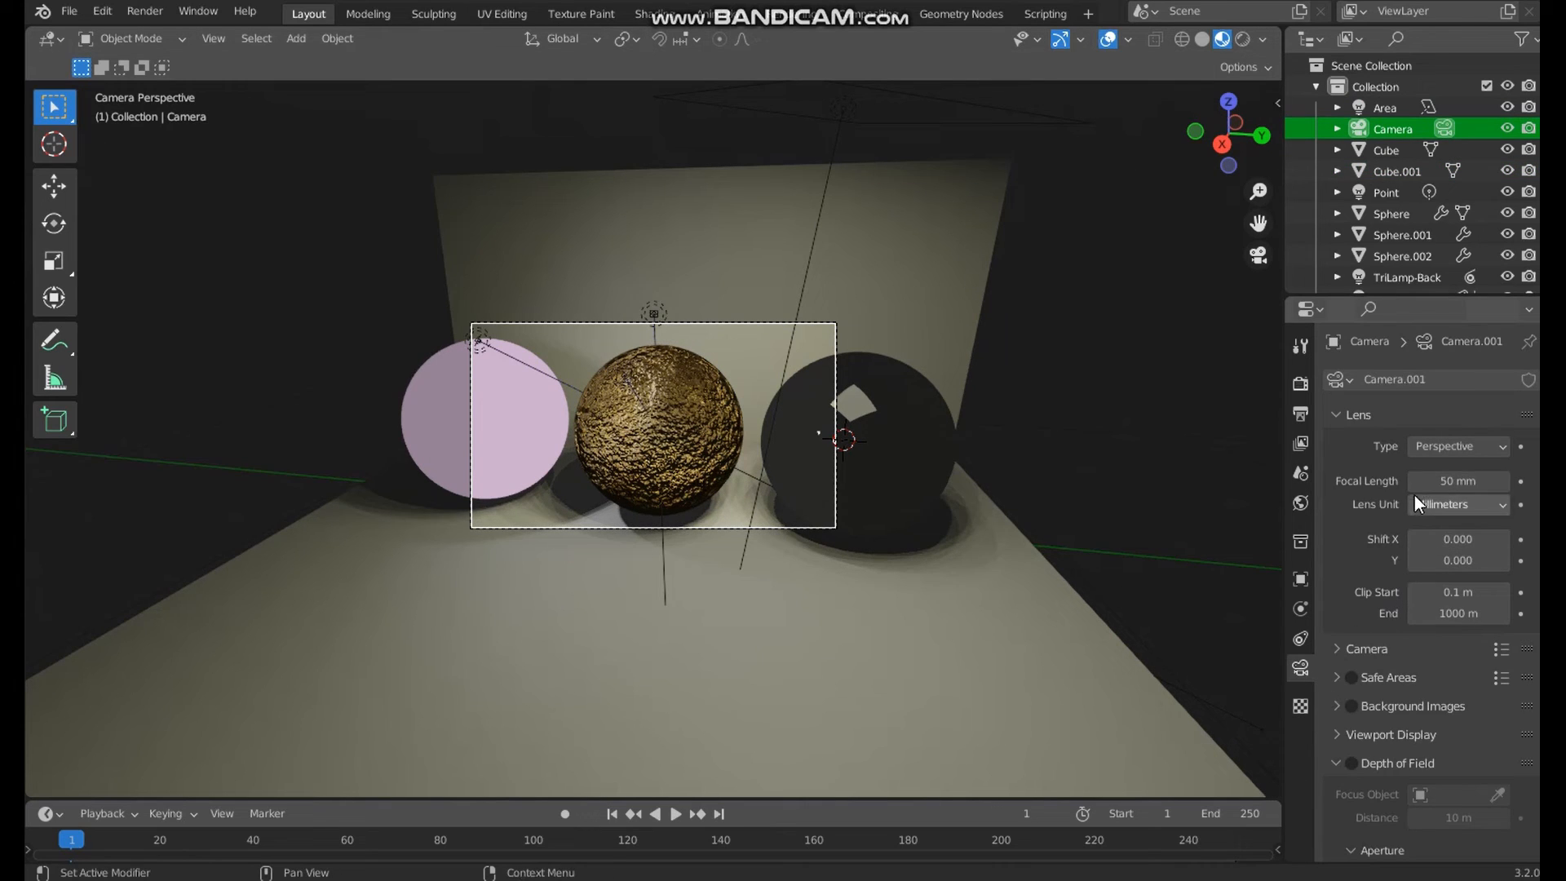
pyautogui.moveTo(1468, 474); pyautogui.dragTo(1411, 475)
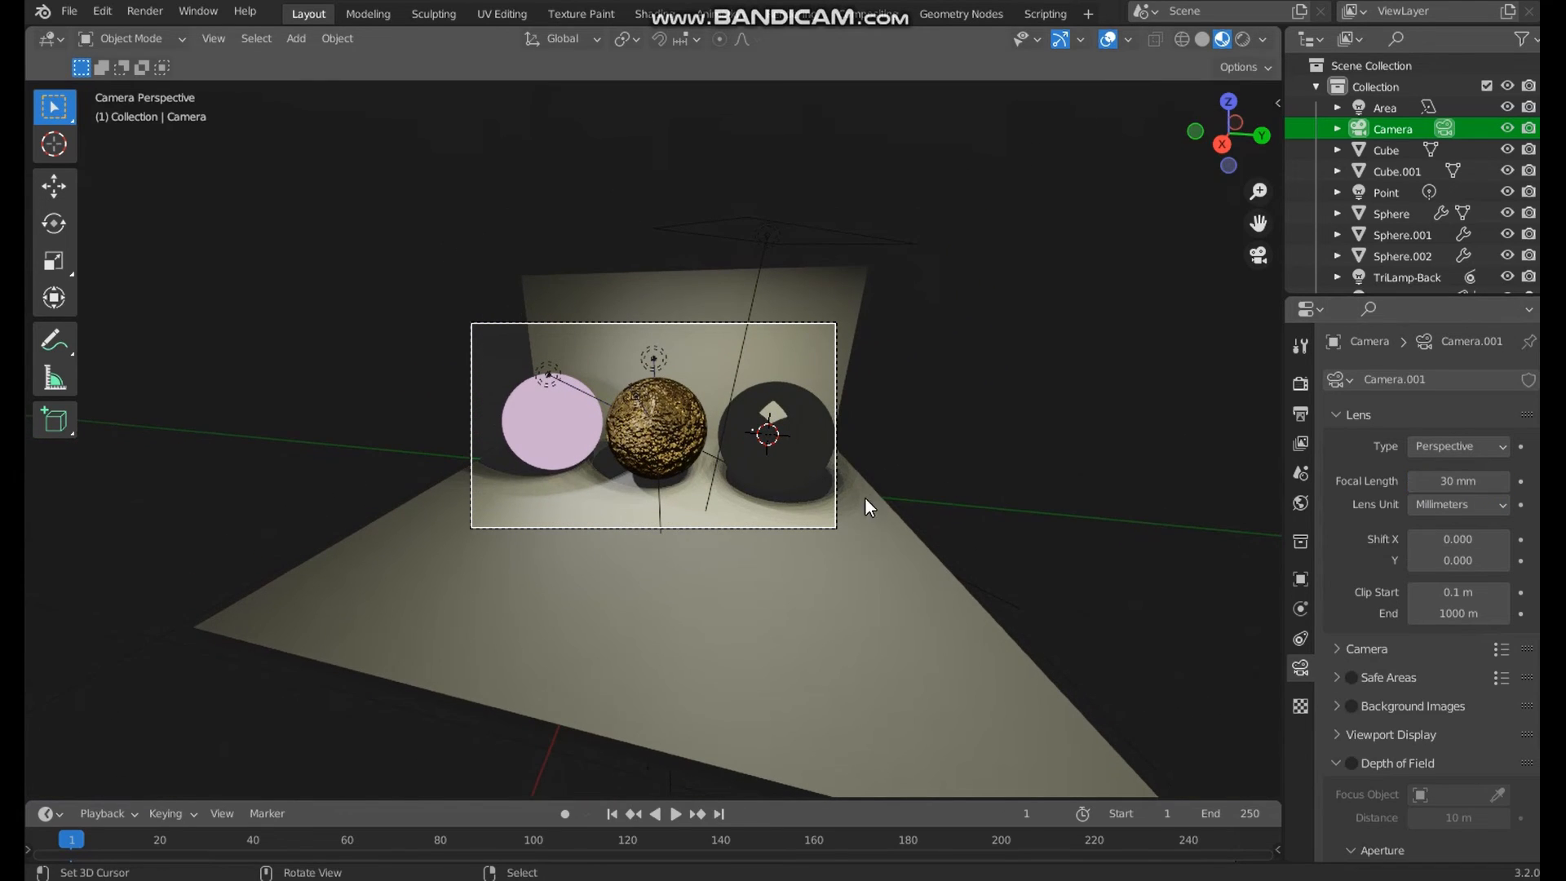
# - Reposition the camera in camera view so the three spheres sit within the frame
pyautogui.press('g')
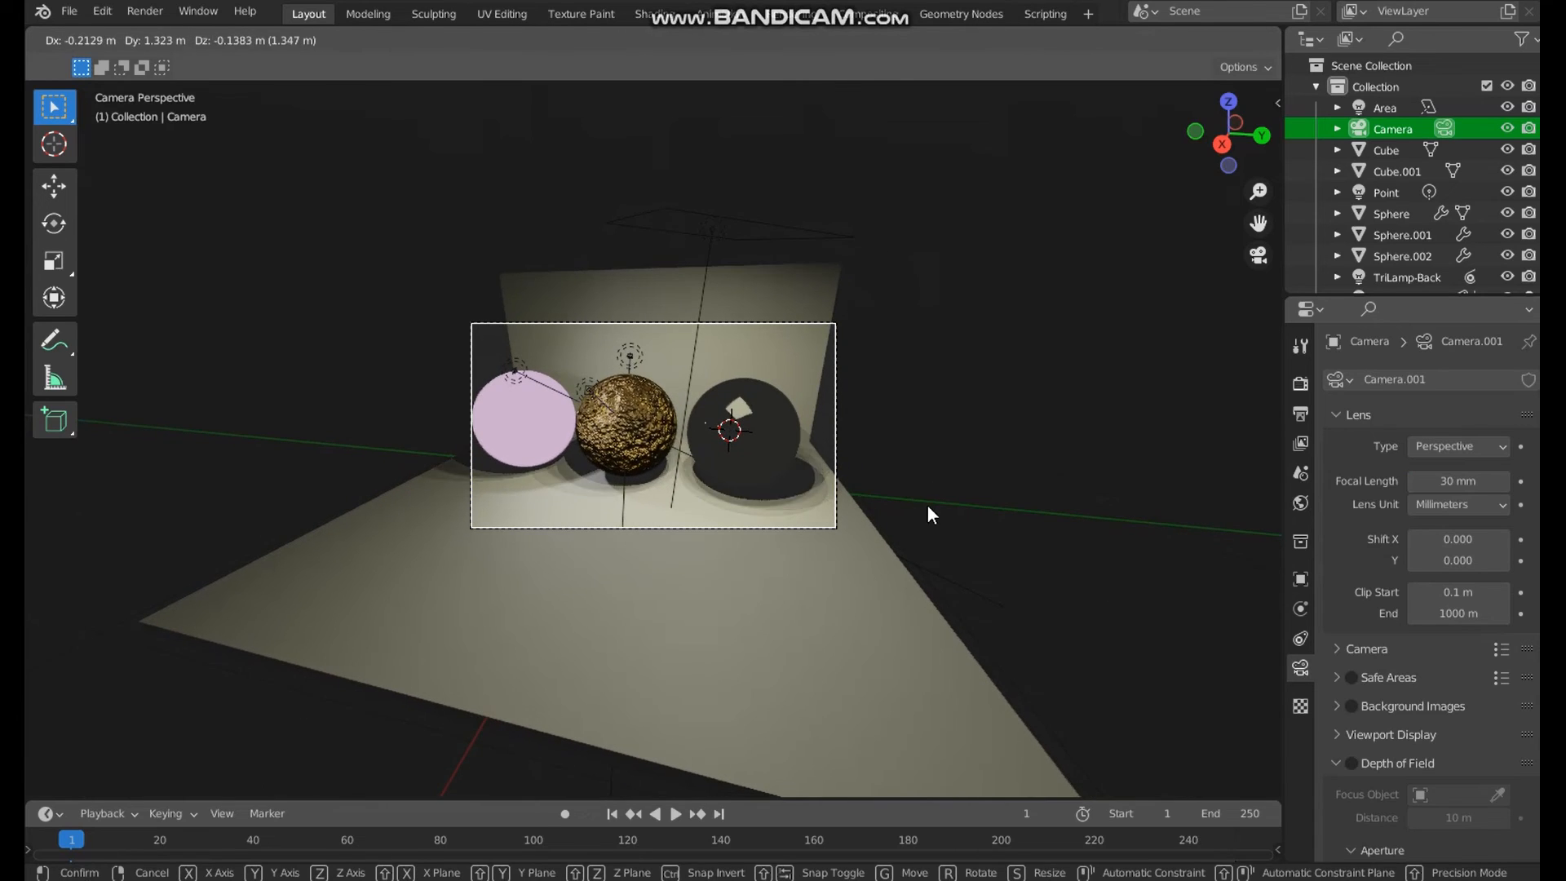
pyautogui.click(927, 499)
pyautogui.scroll(5, 909, 472)
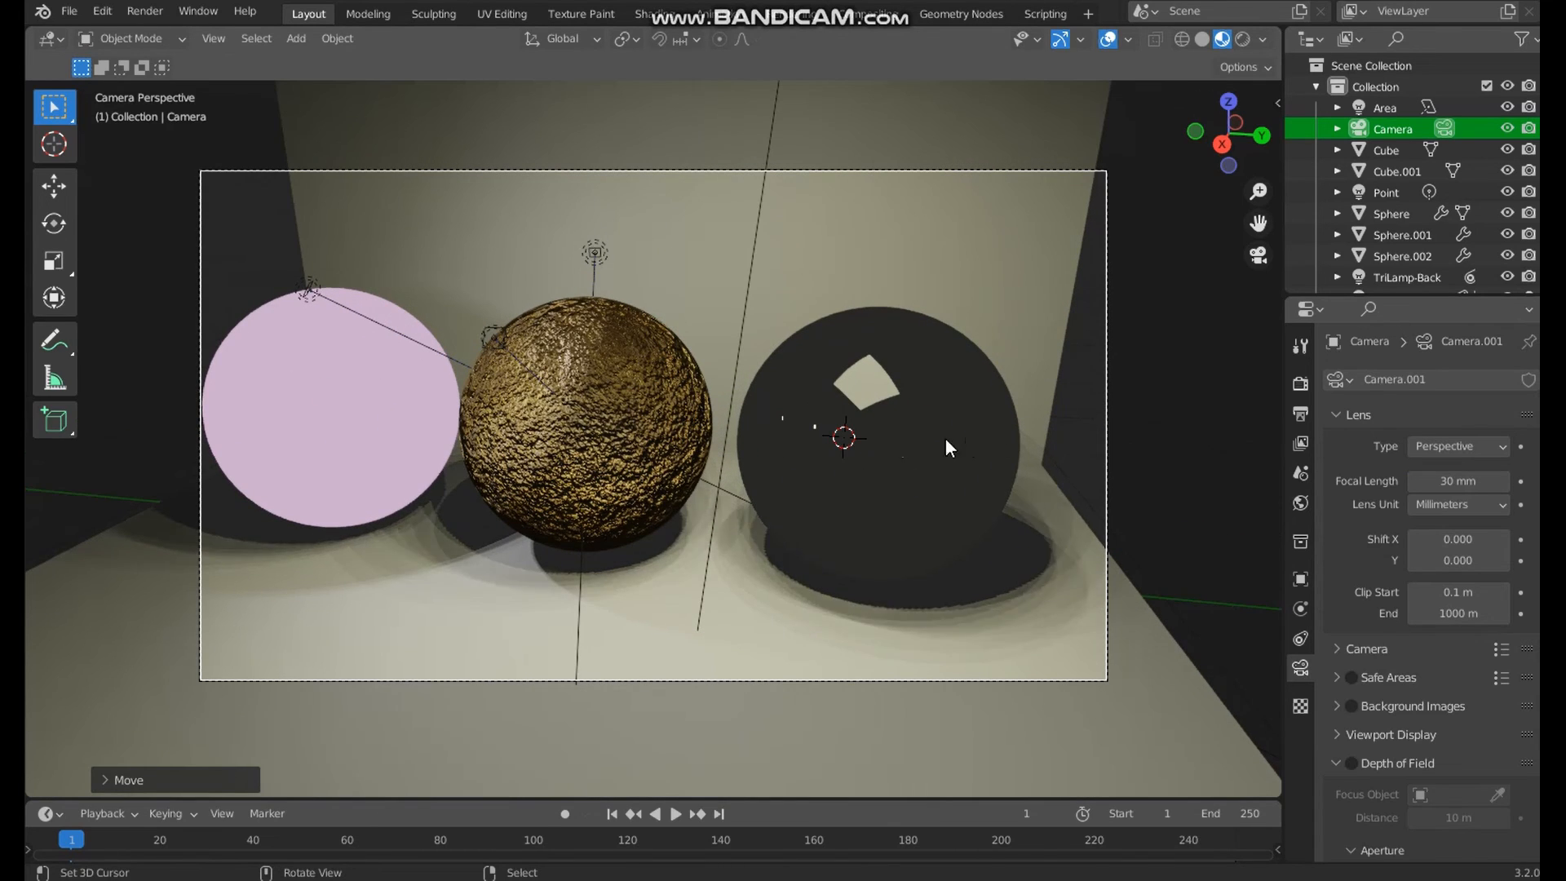
pyautogui.press('g')
pyautogui.click(936, 434)
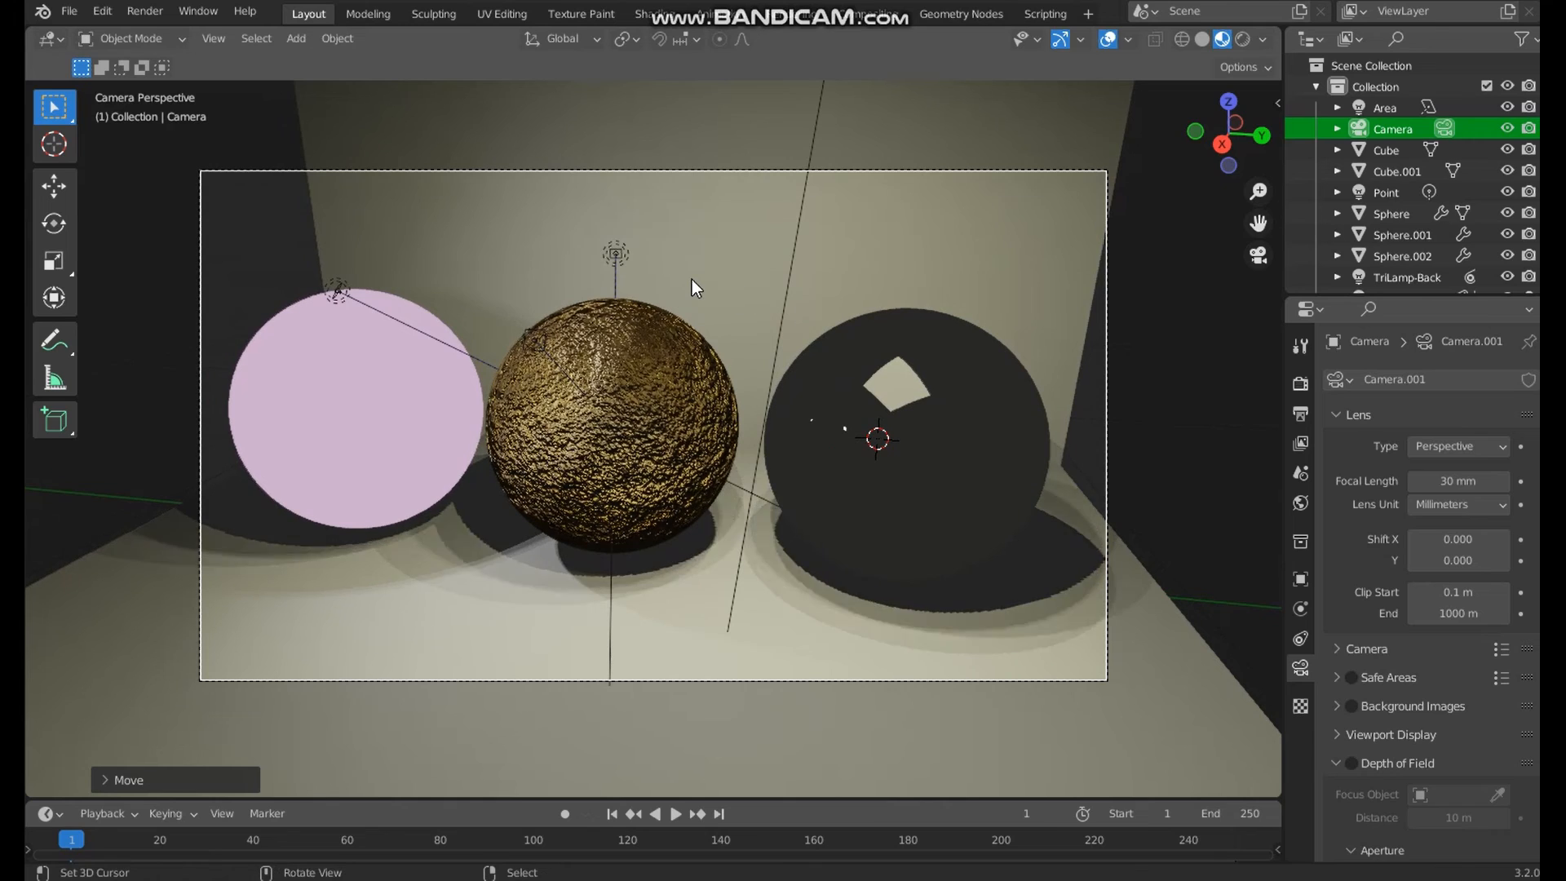
# - Scale up the back wall and the floor slab to fill the camera frame, and select the pink sphere
pyautogui.click(692, 279)
pyautogui.press('s')
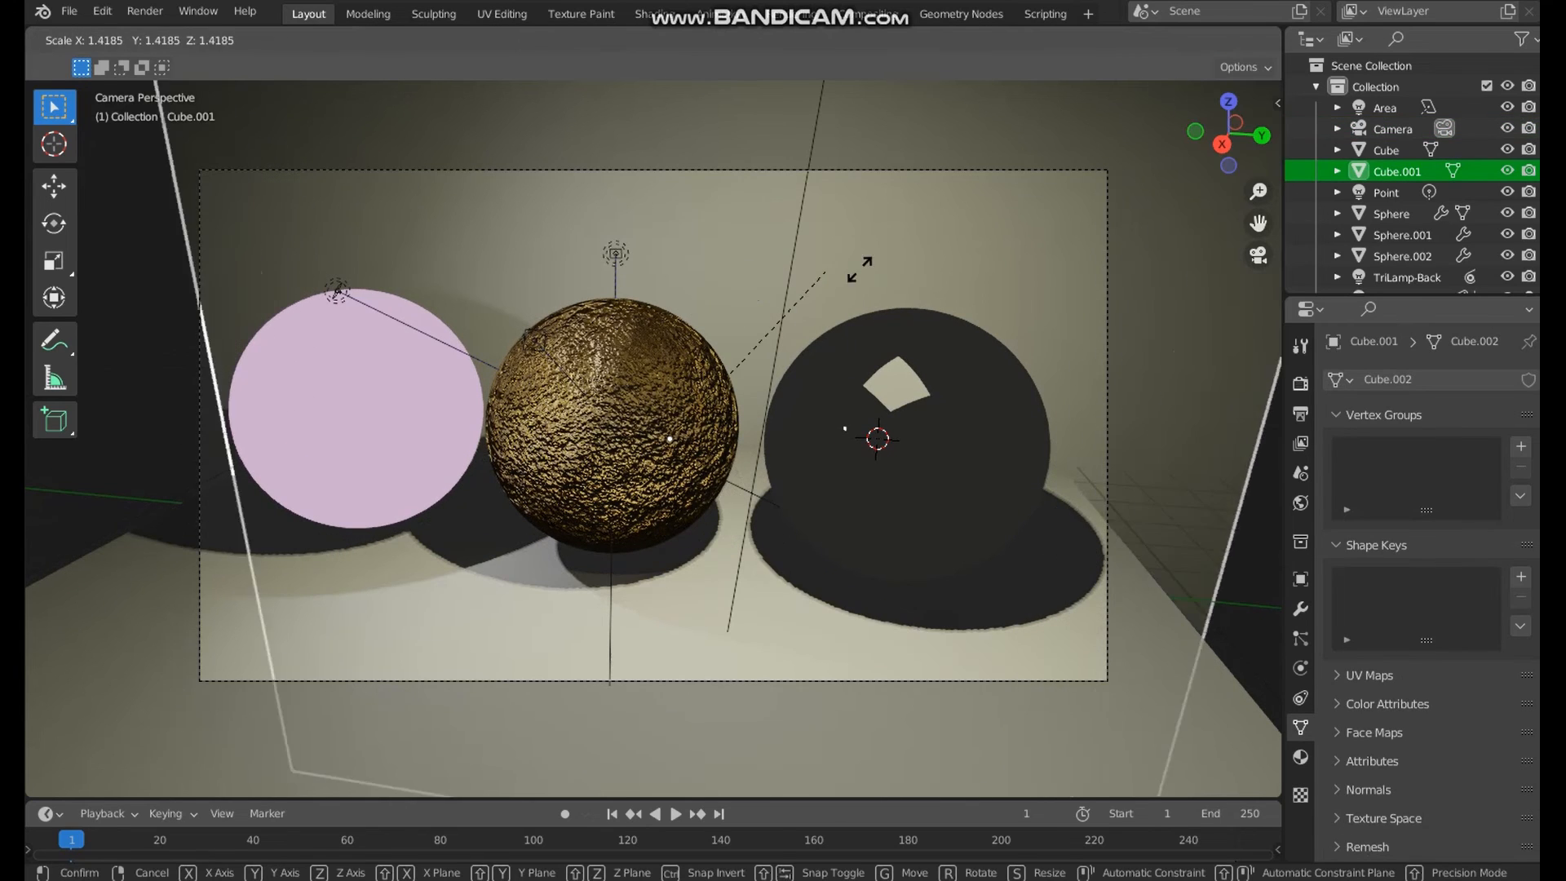
pyautogui.click(949, 261)
pyautogui.rightClick(698, 713)
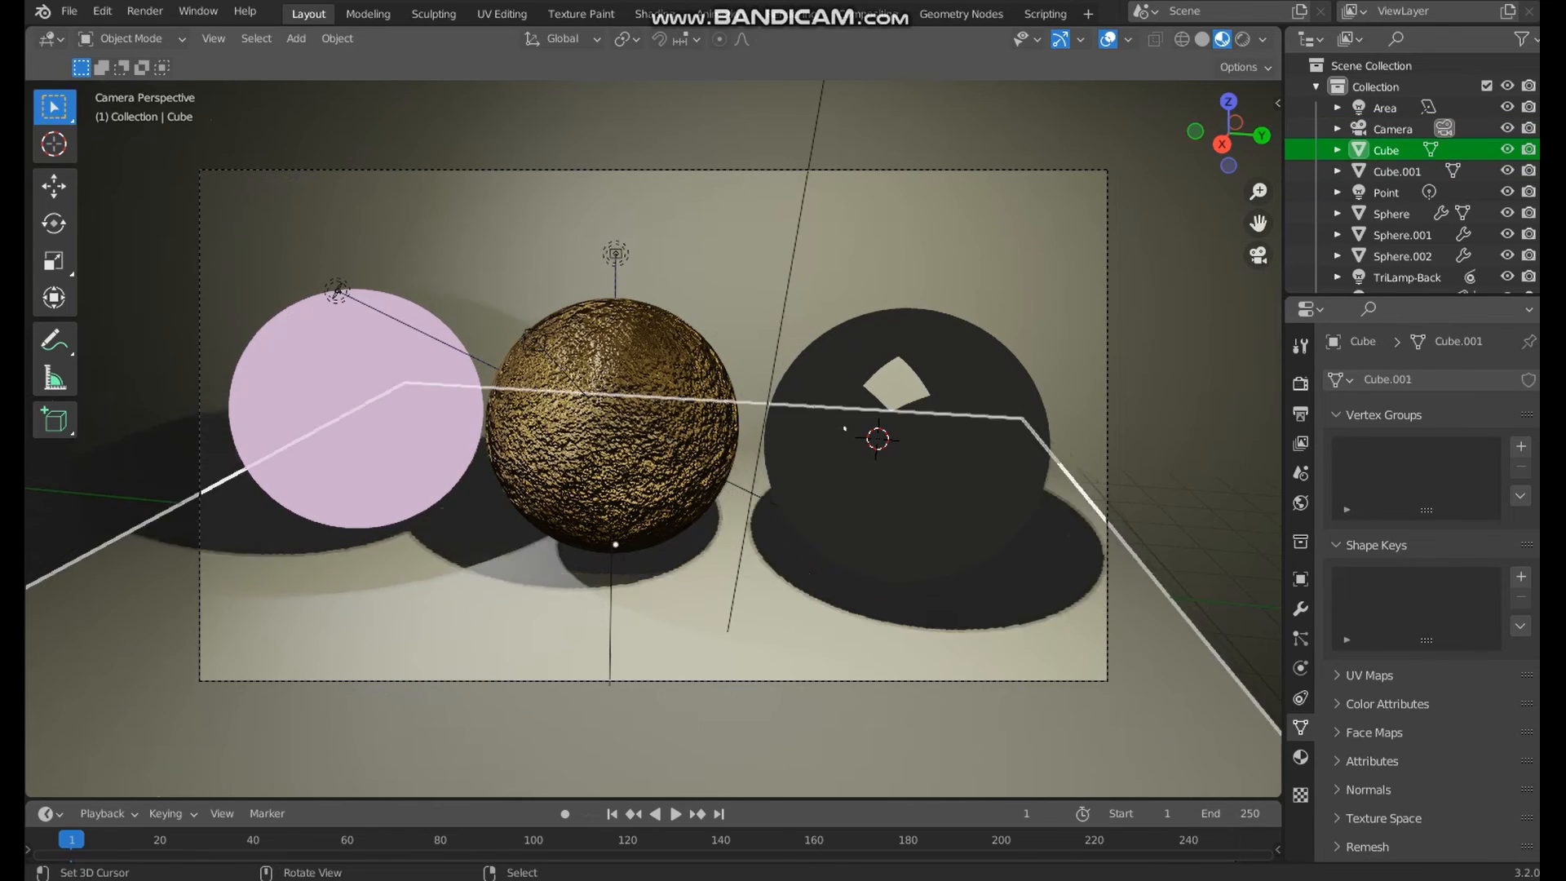
pyautogui.press('s')
pyautogui.click(884, 442)
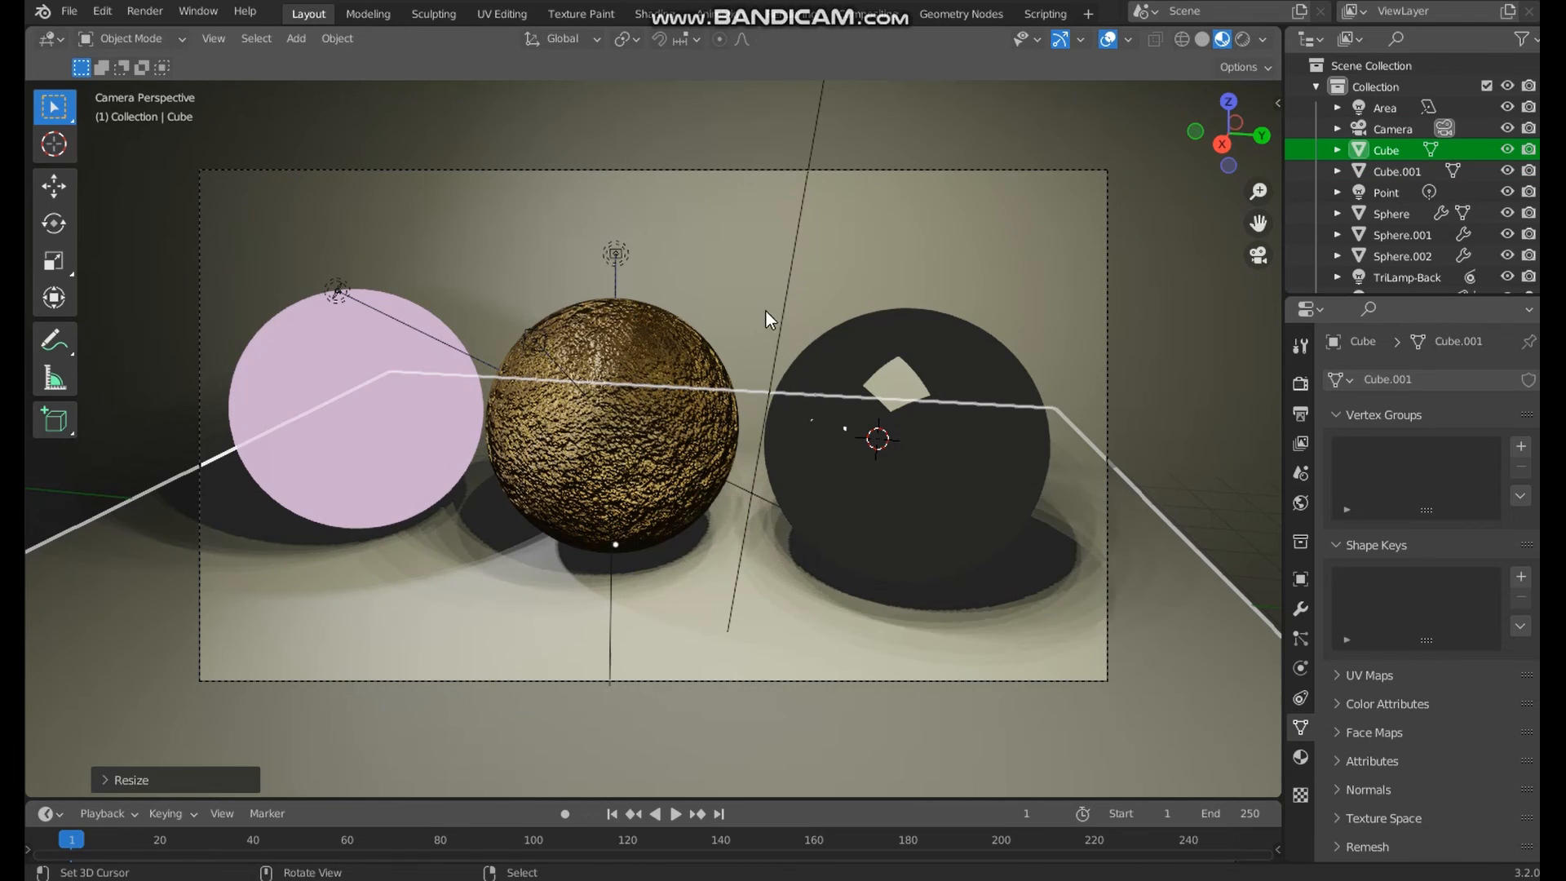
pyautogui.click(417, 389)
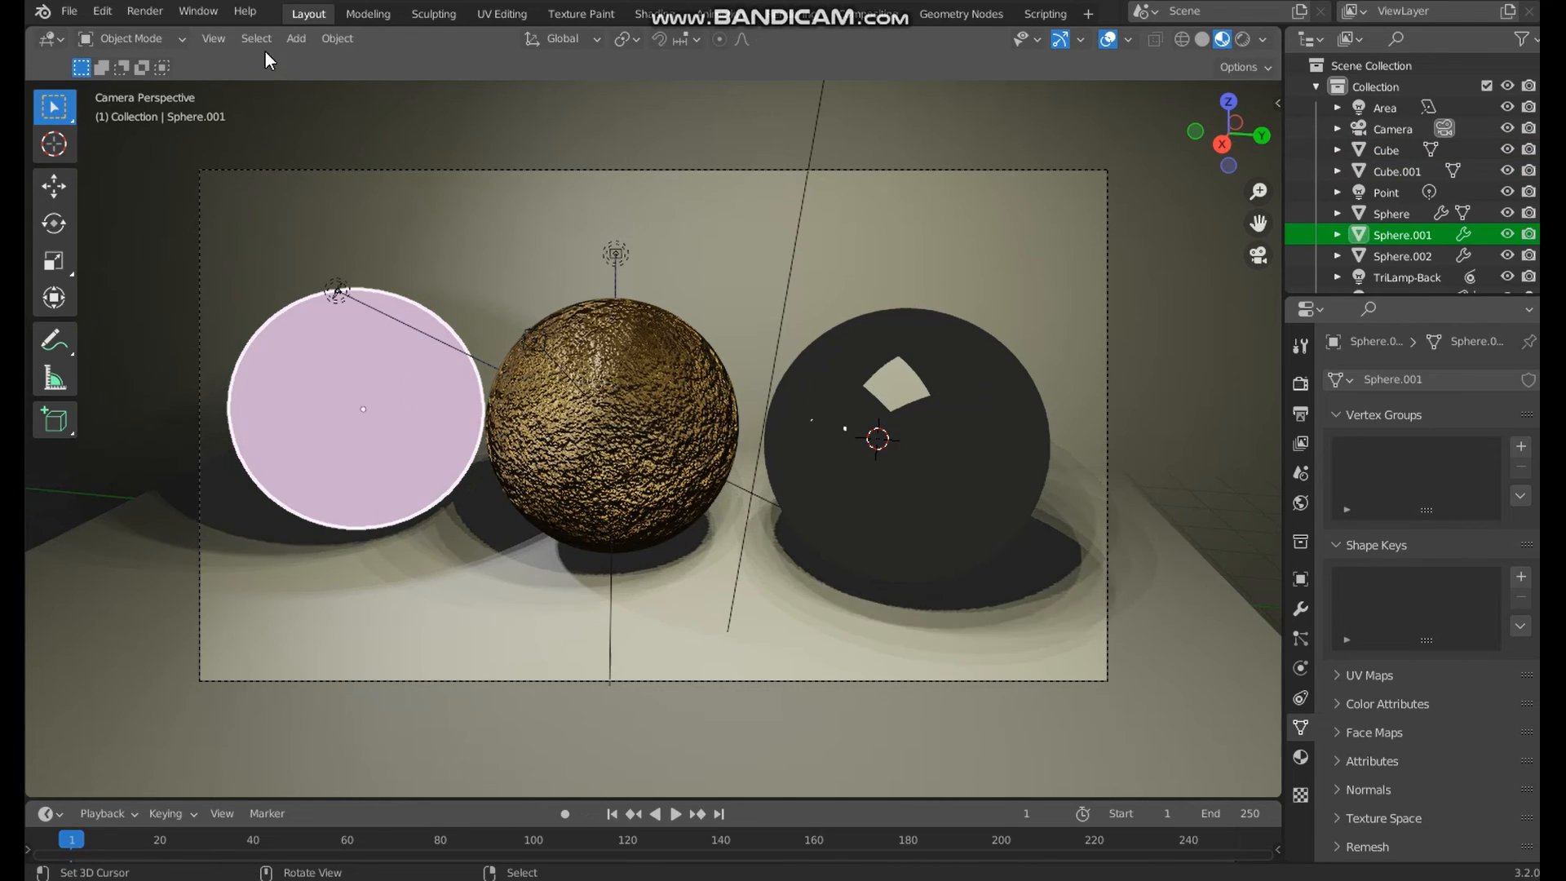
# - Switch the viewport to solid shading and render a still image of the three spheres from the camera
pyautogui.click(1202, 40)
pyautogui.click(145, 11)
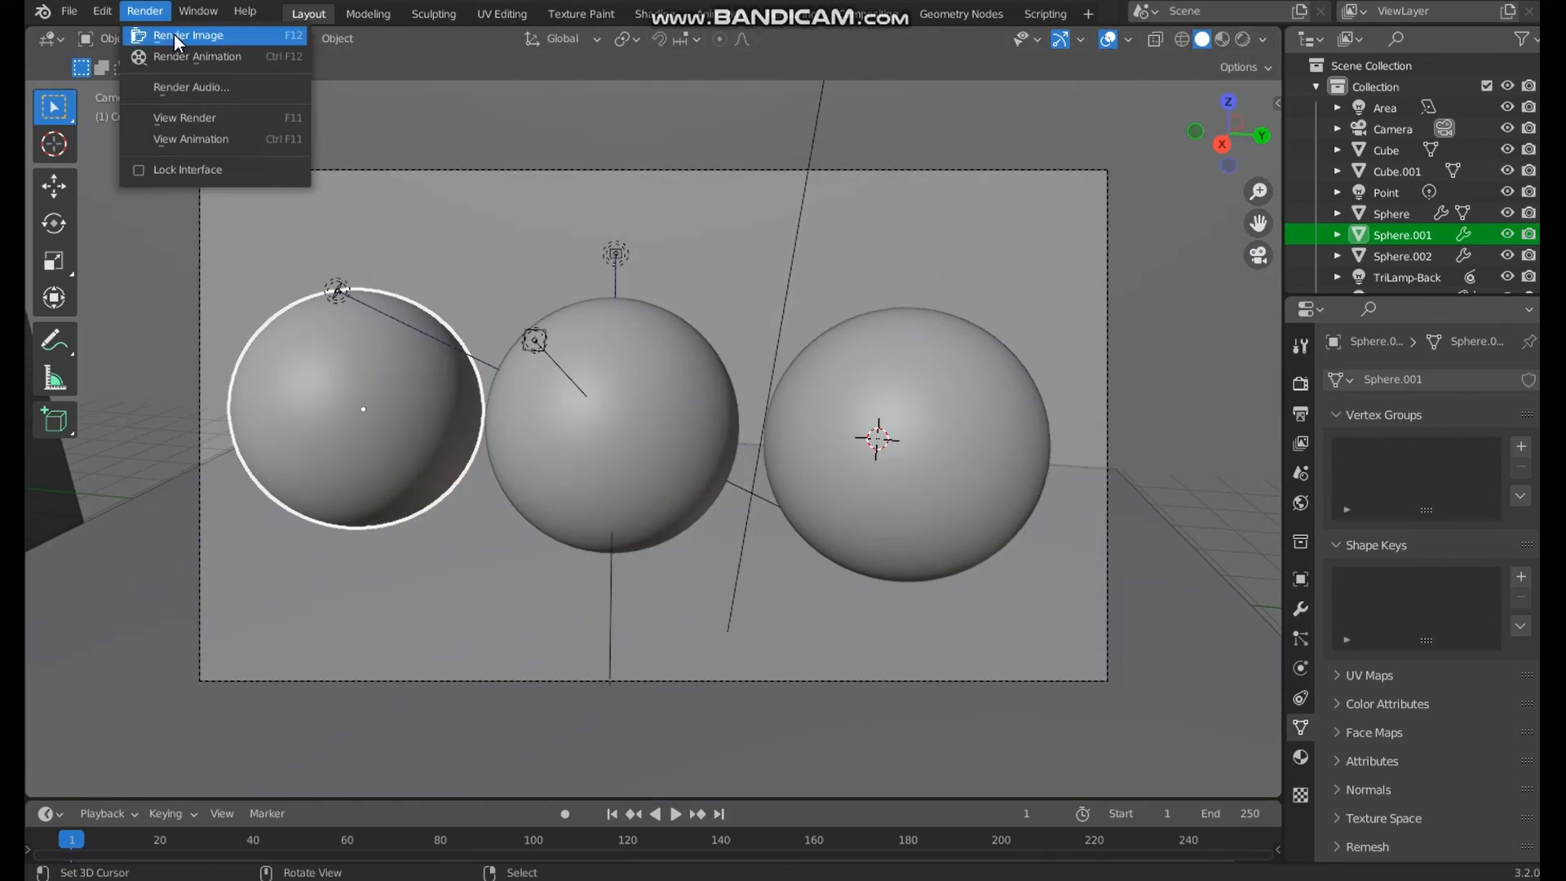
pyautogui.click(176, 34)
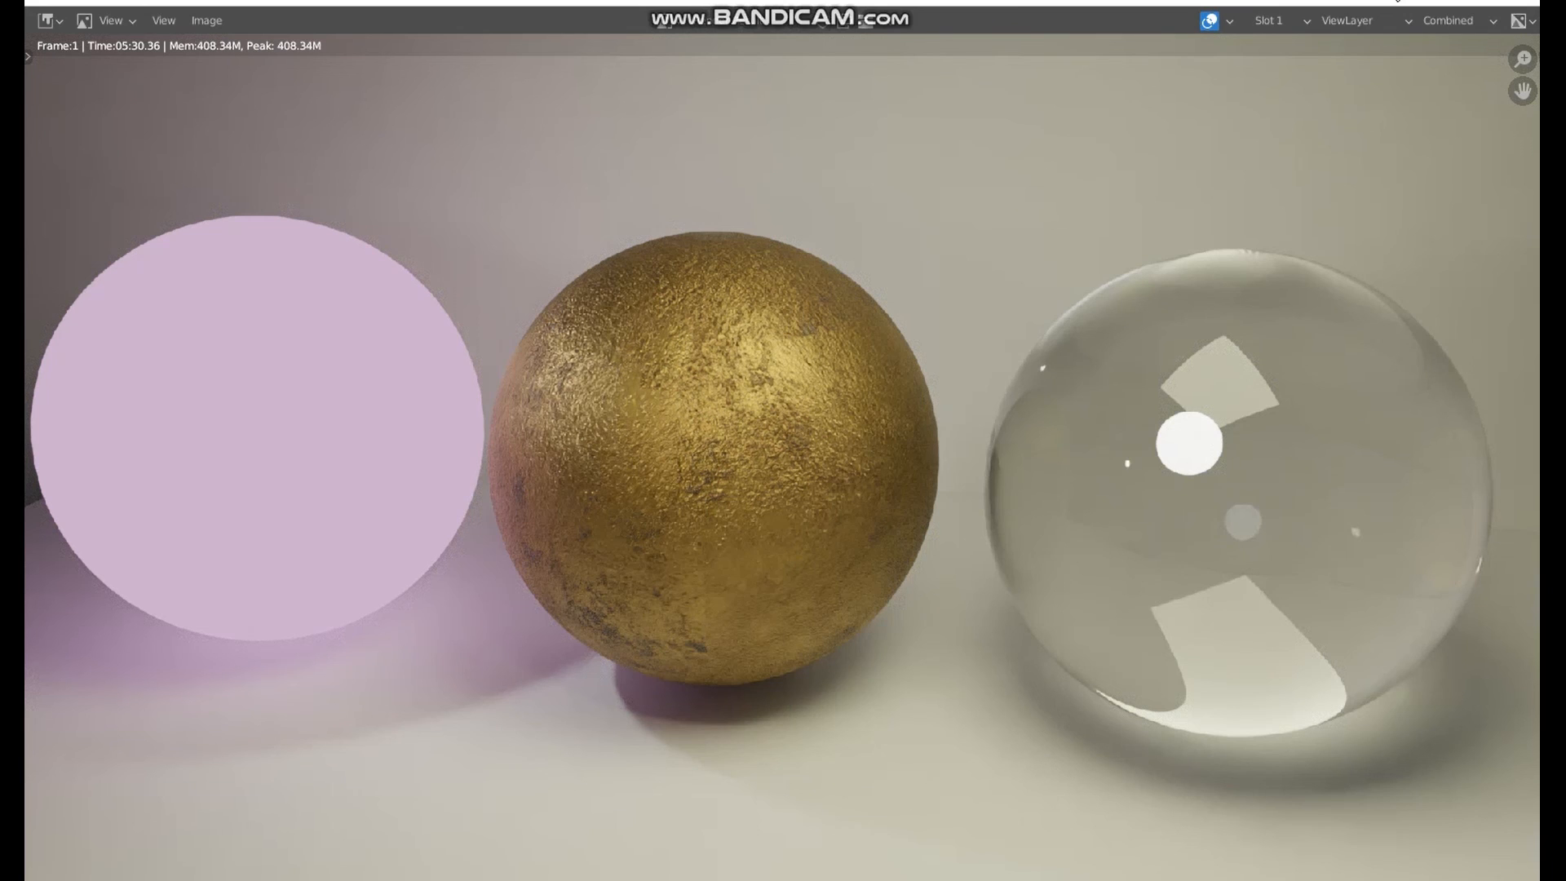
# - Examine the rendered image up close, checking the gold sphere's surface detail and the emission and glass spheres beside it
pyautogui.scroll(4, 639, 419)
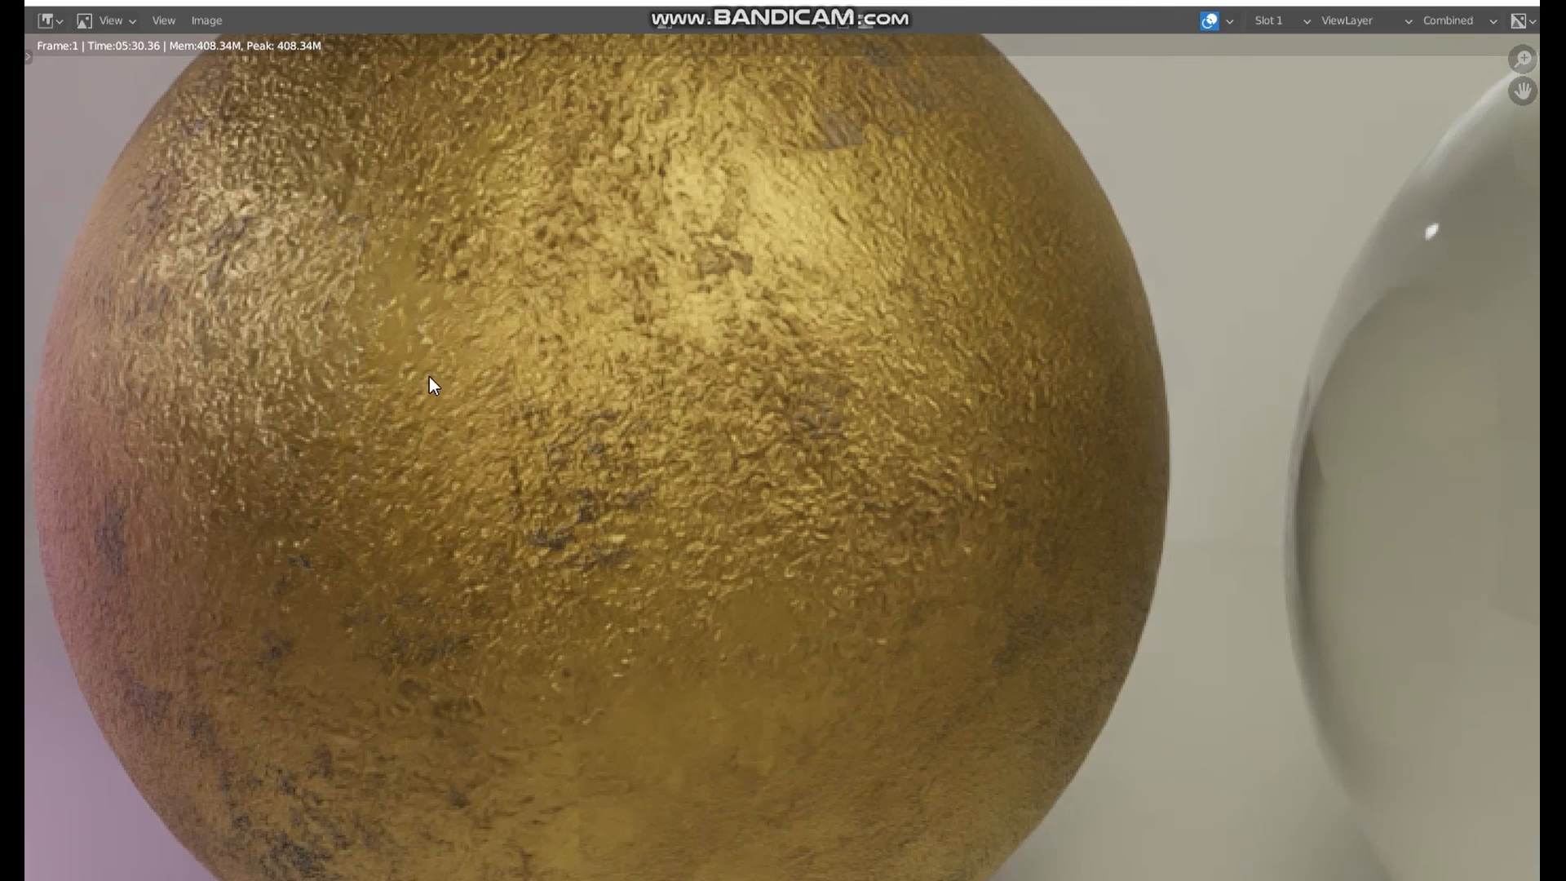
pyautogui.scroll(-2, 456, 367)
pyautogui.moveTo(354, 315); pyautogui.dragTo(525, 324, button='middle')
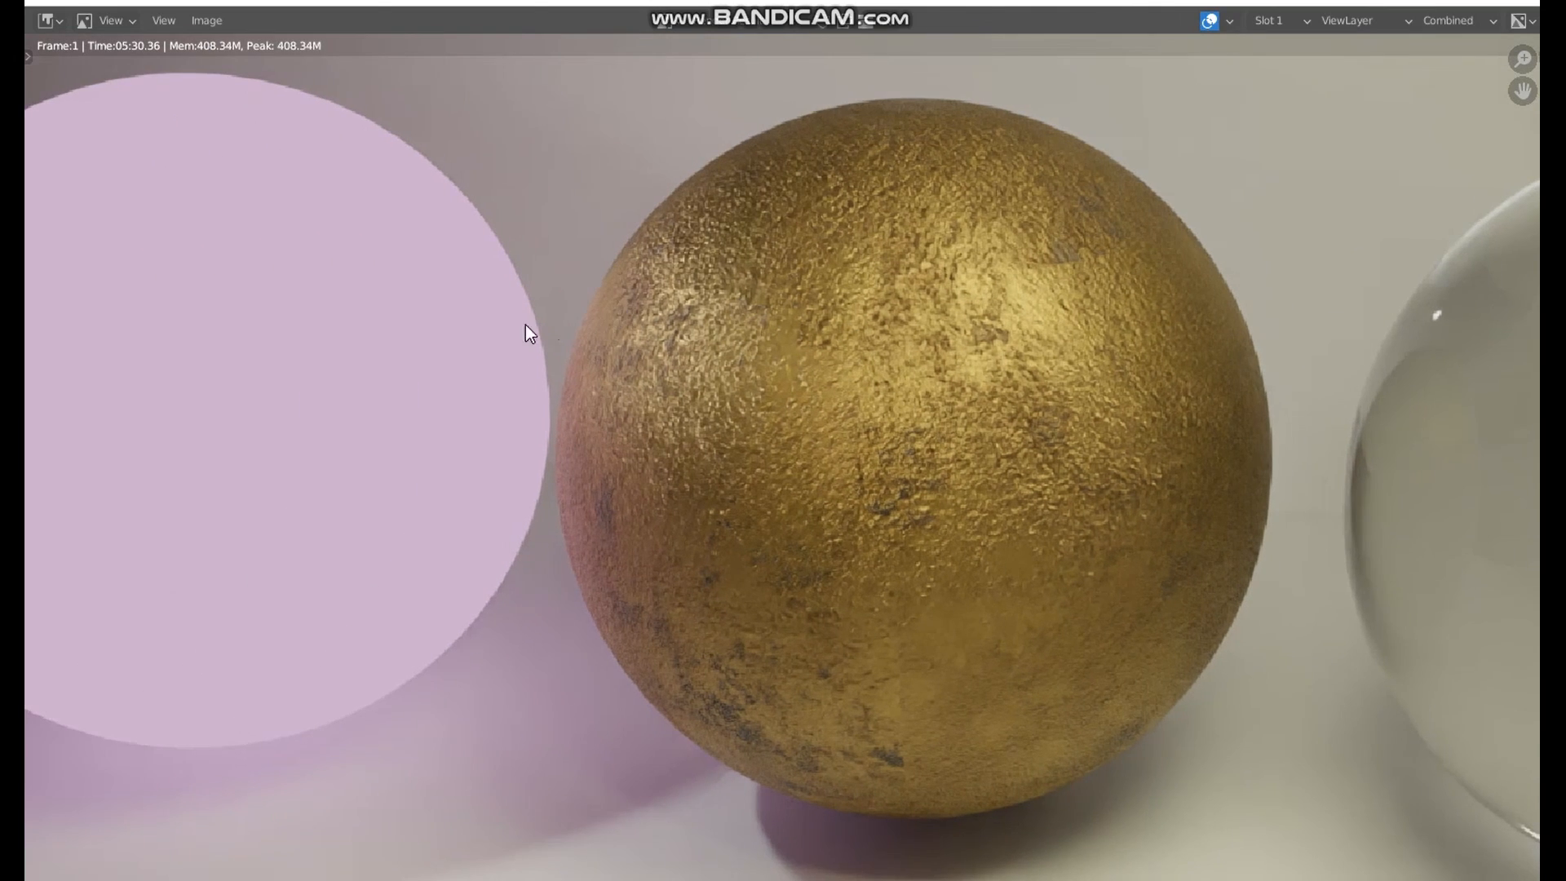
pyautogui.scroll(-3, 492, 334)
pyautogui.moveTo(736, 381); pyautogui.dragTo(594, 379, button='middle')
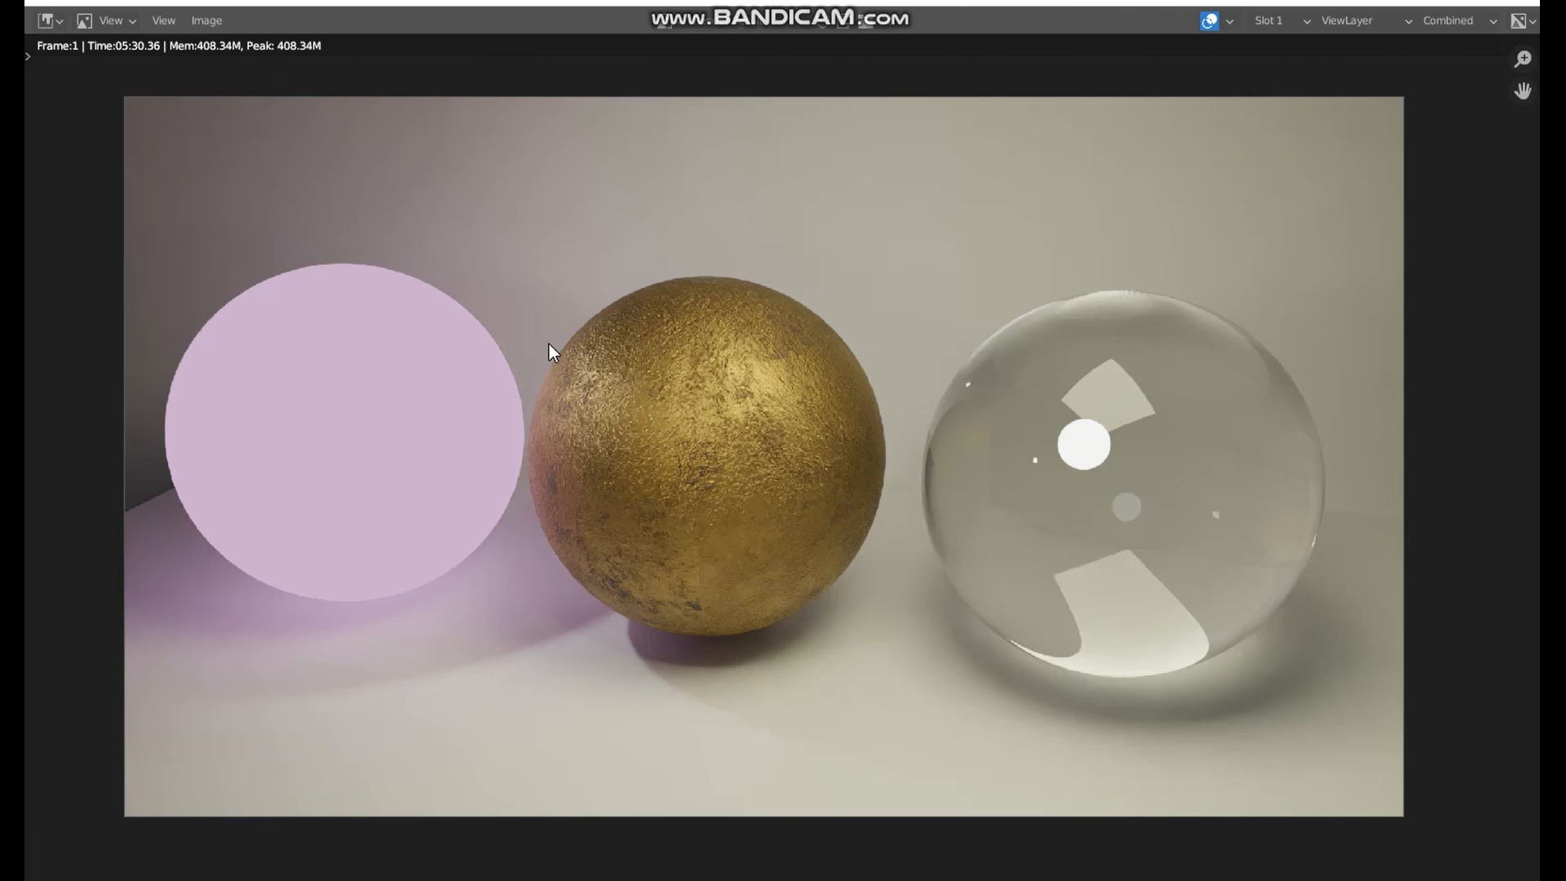
pyautogui.scroll(1, 549, 352)
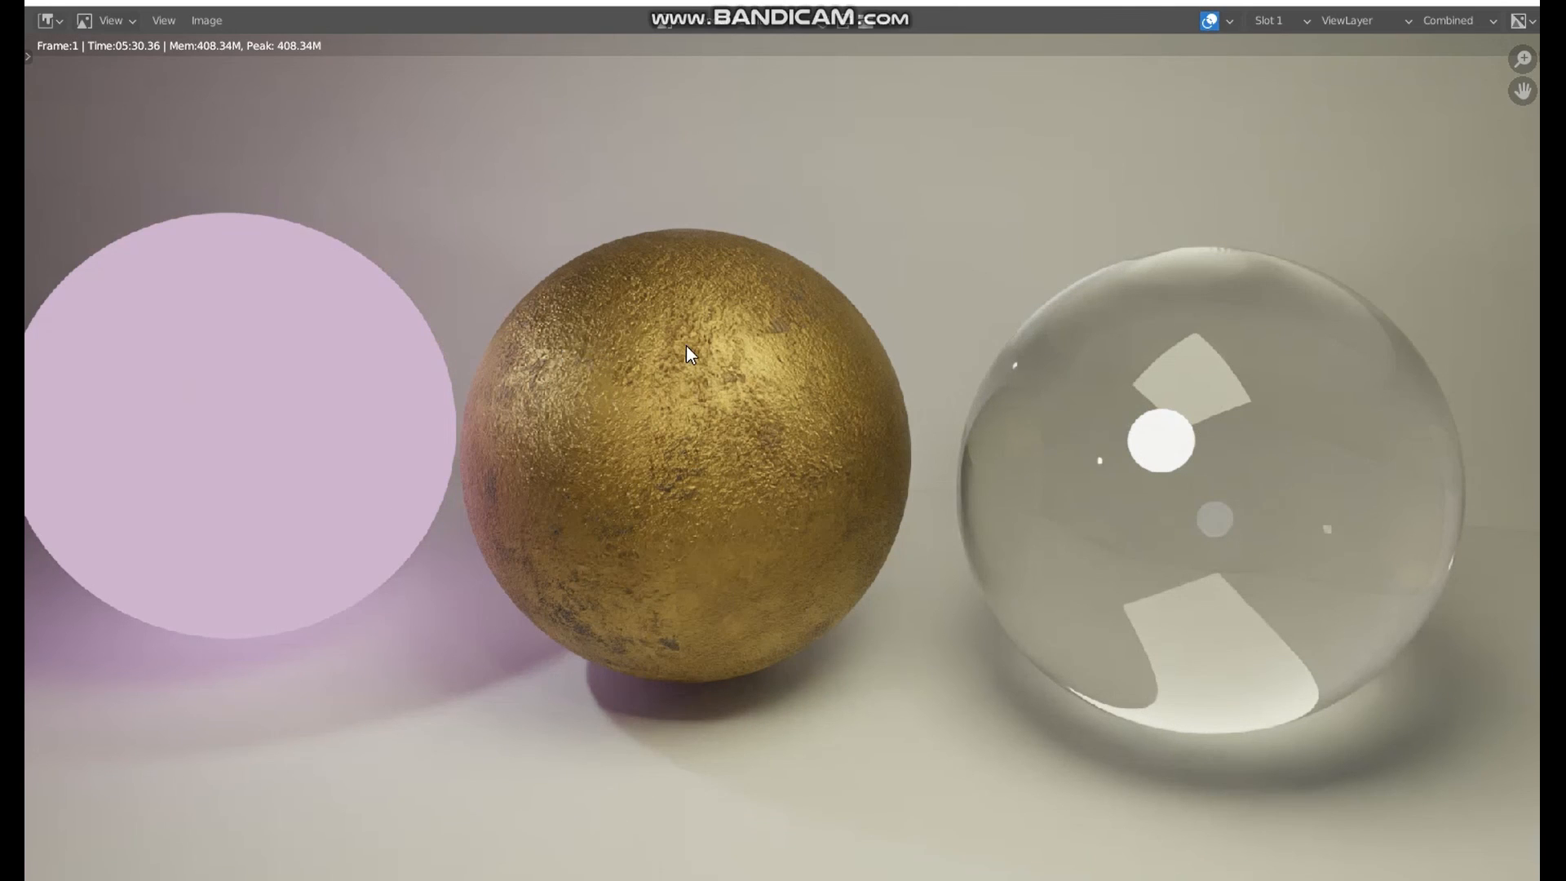